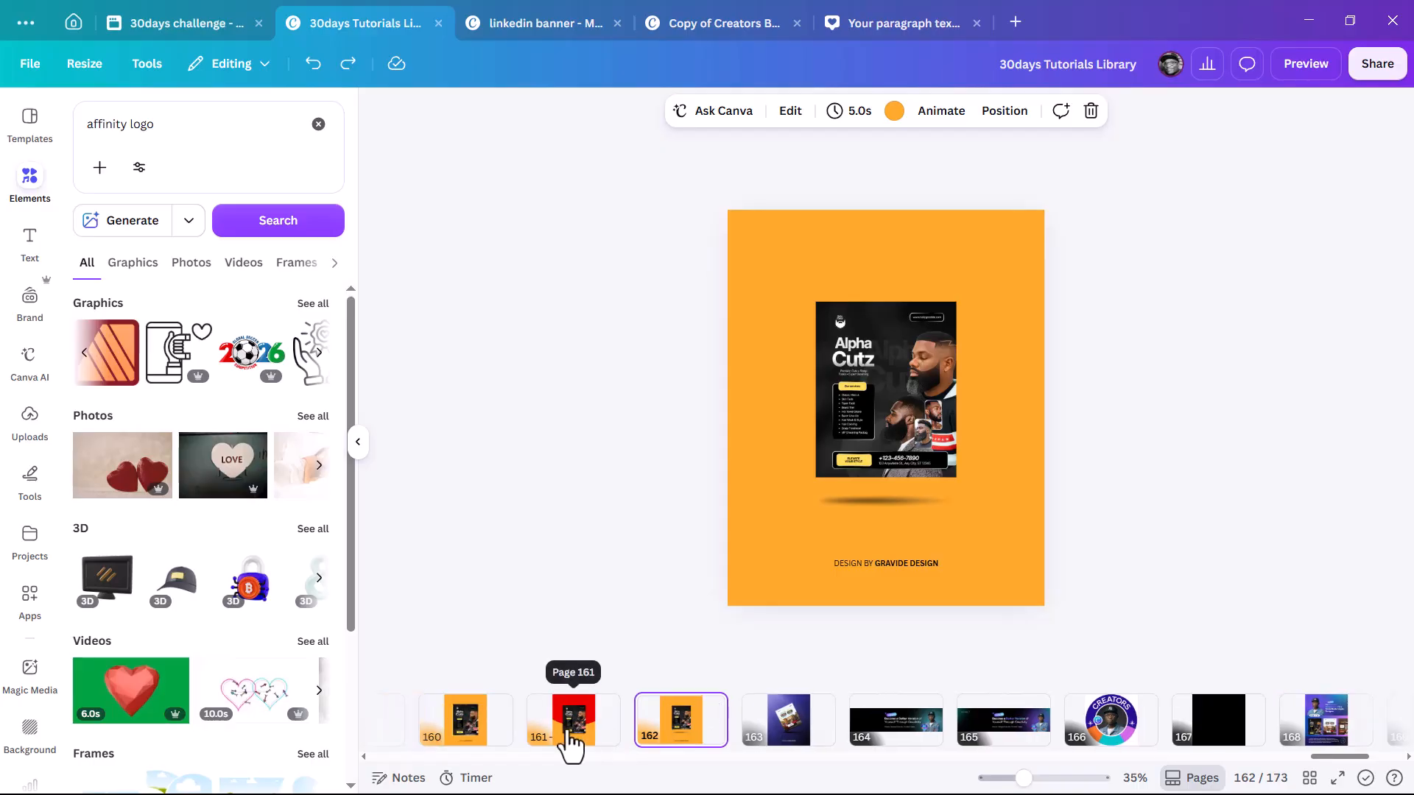
- Review the sample portfolio designs on pages 163 and 169 to 172
left_click(793, 745)
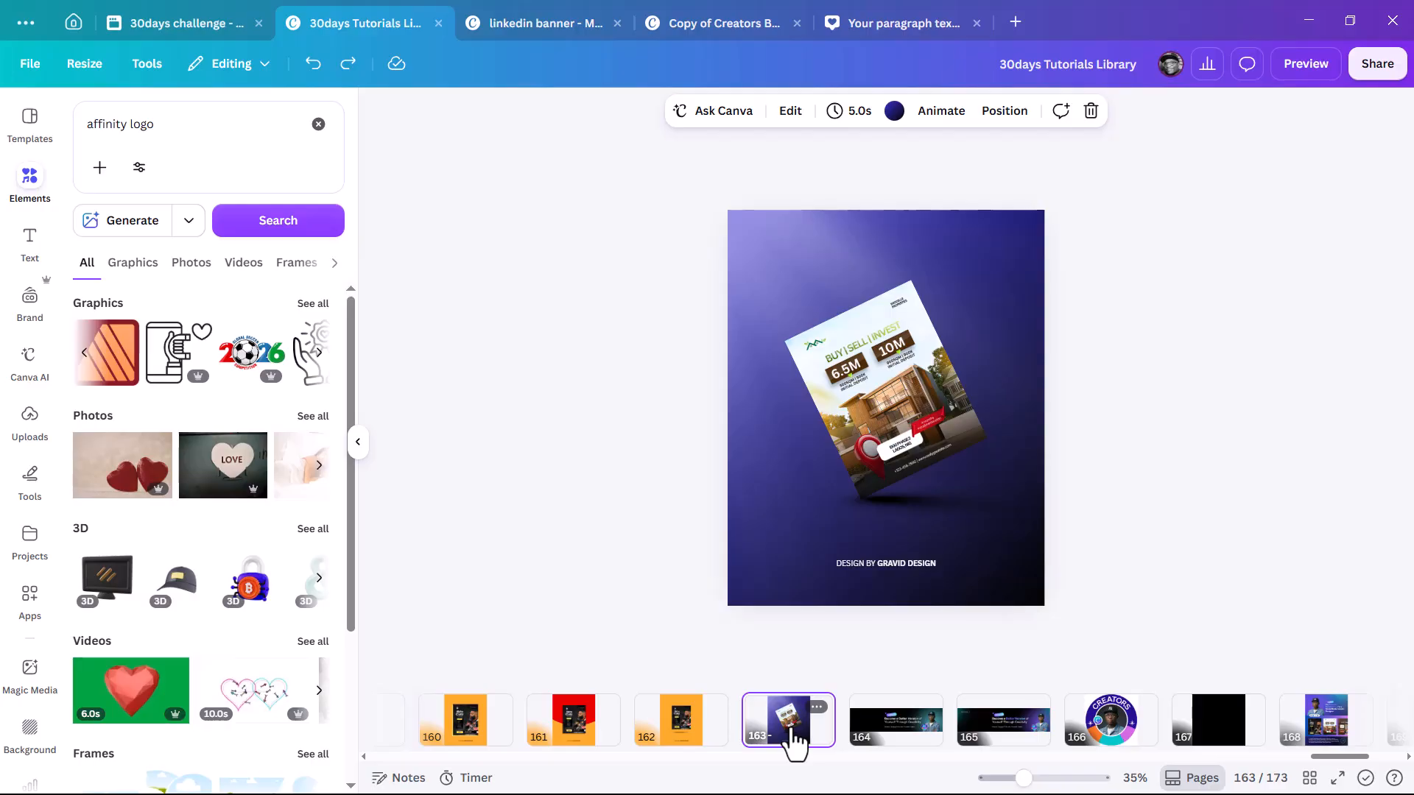
scroll(972, 741, "right", 3)
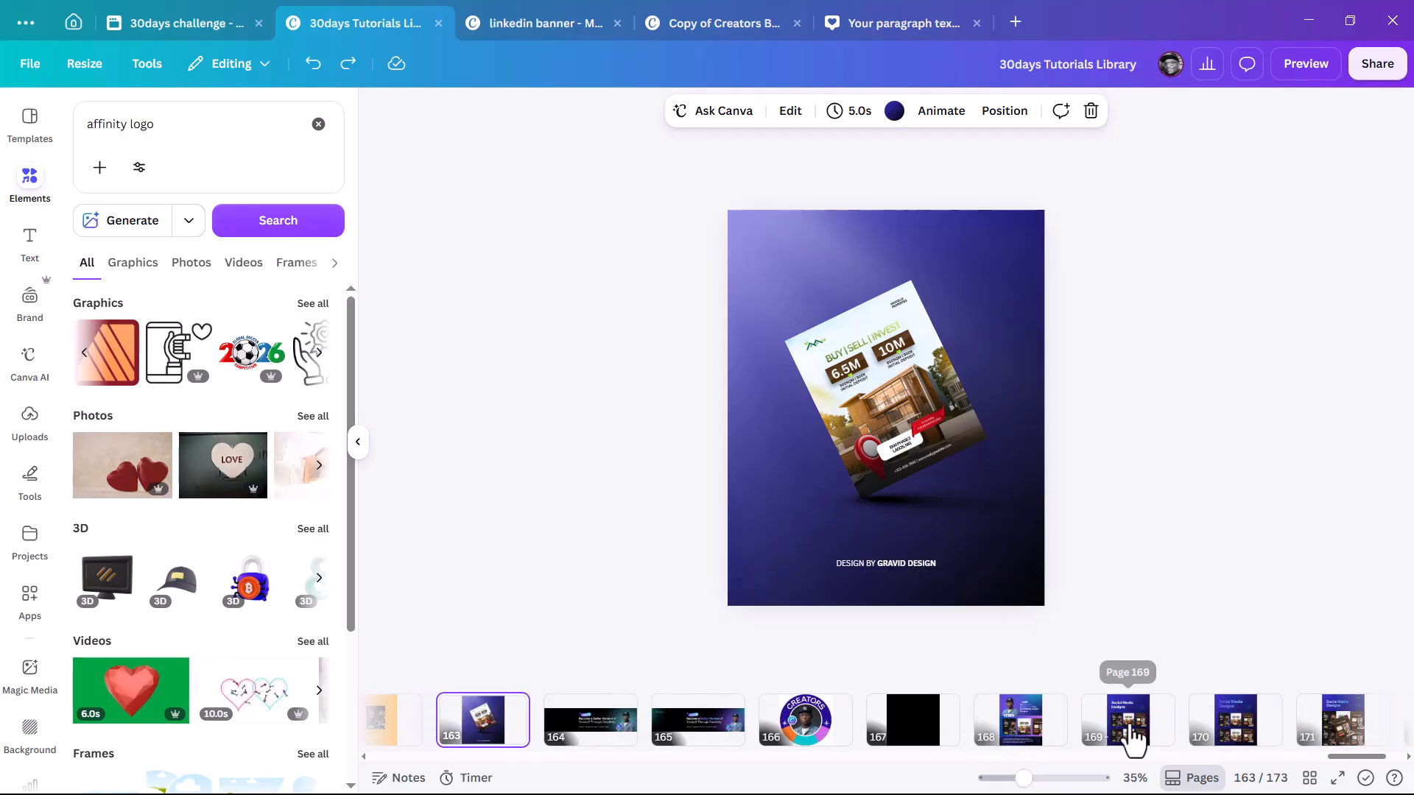
left_click(1144, 736)
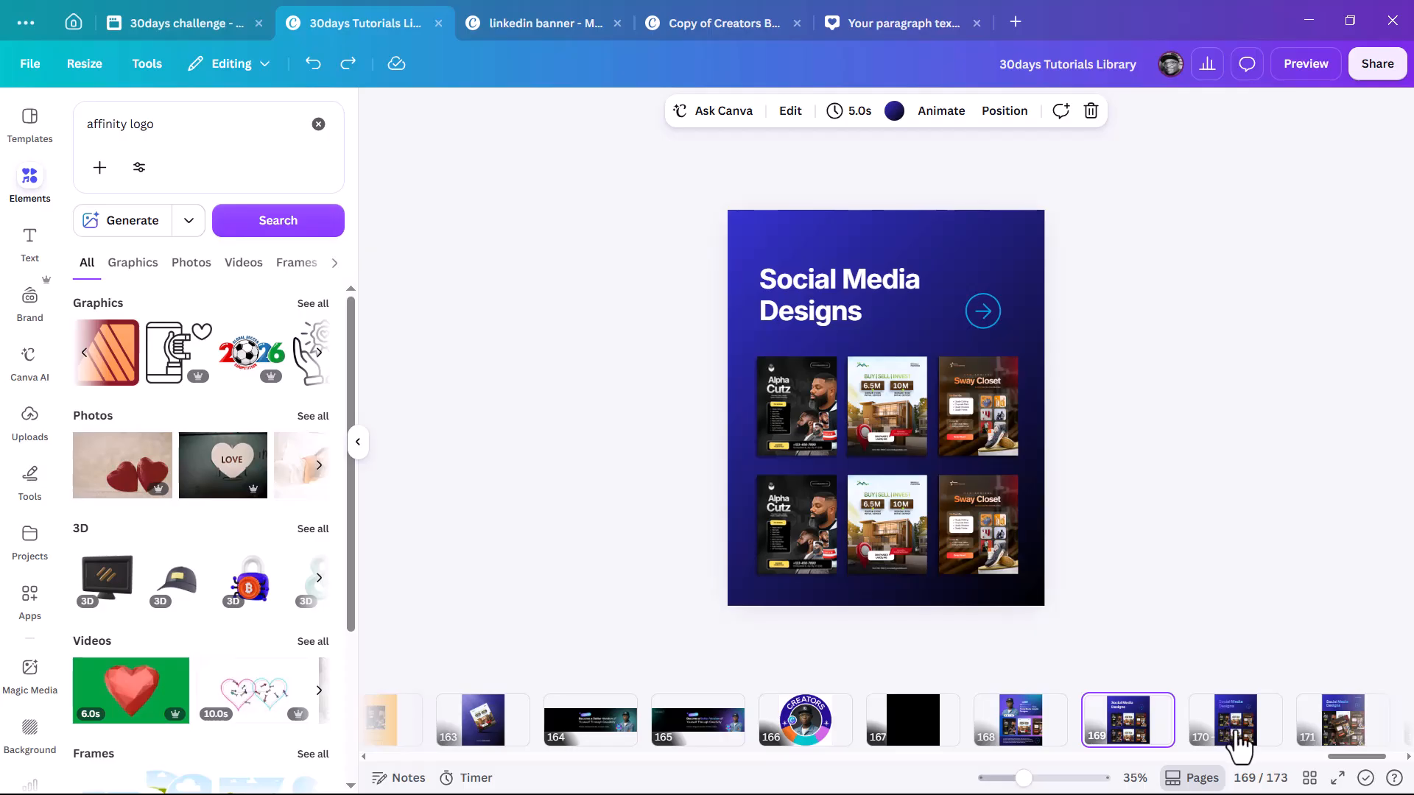
scroll(1230, 744, "right", 1)
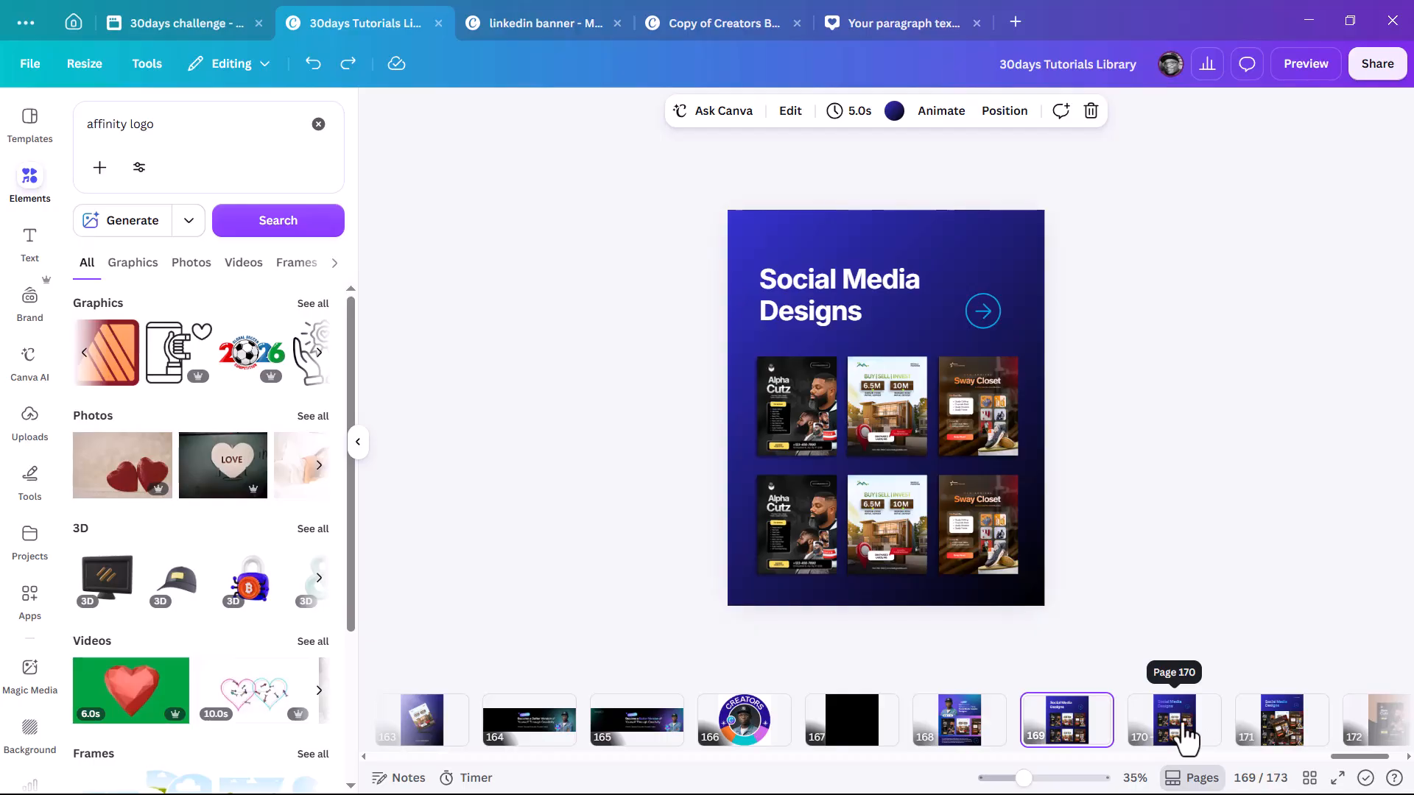
left_click(1187, 739)
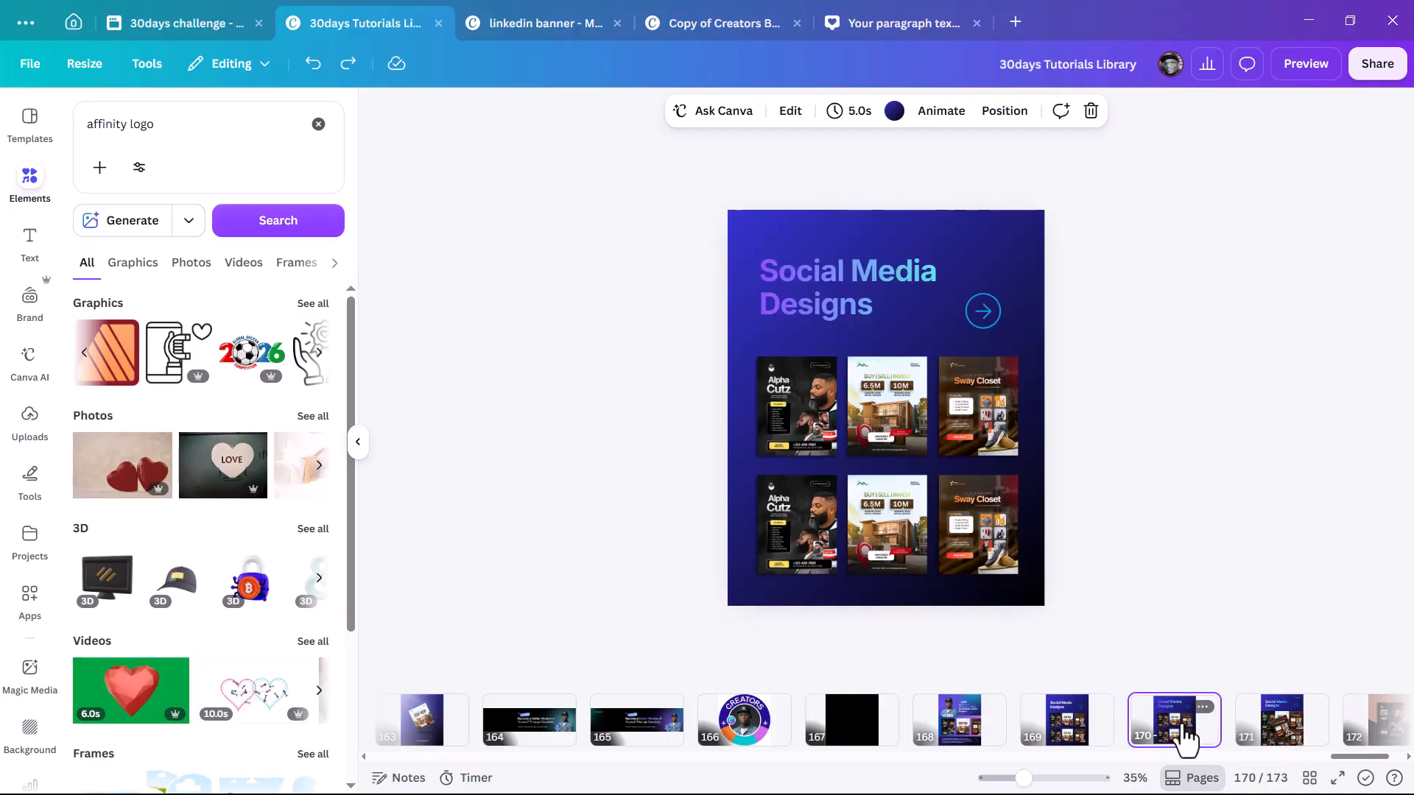
left_click(1283, 742)
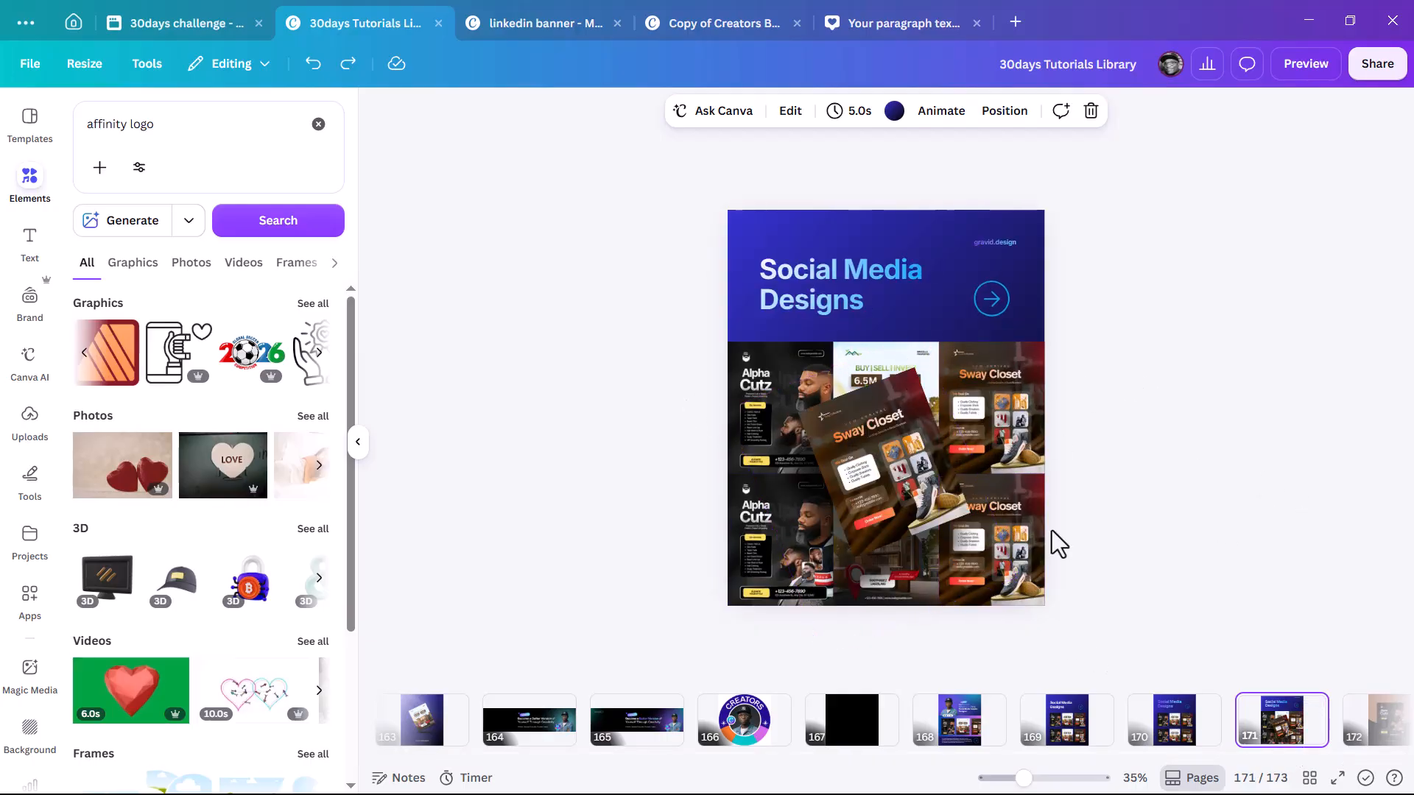
scroll(1333, 748, "right", 2)
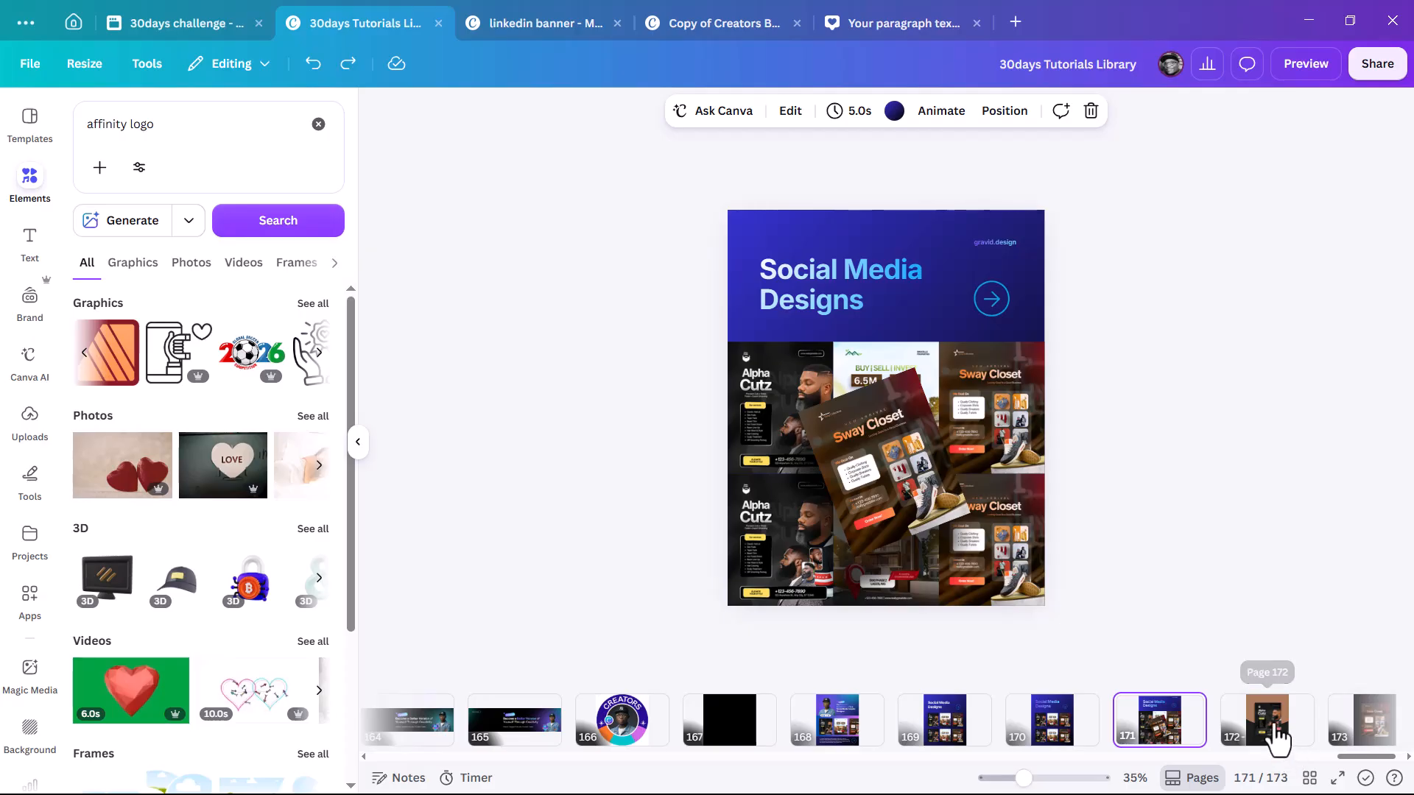
left_click(1278, 737)
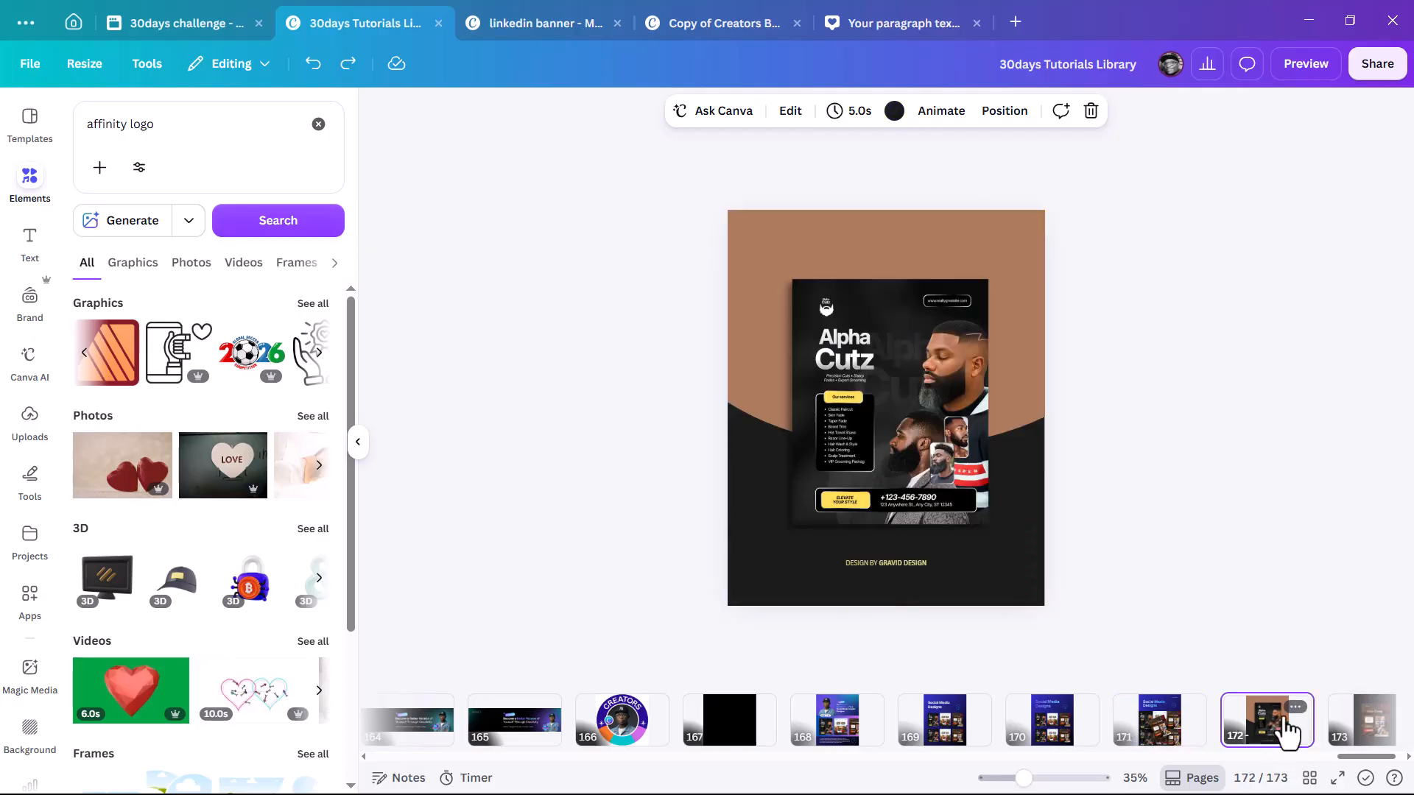
left_click(1161, 740)
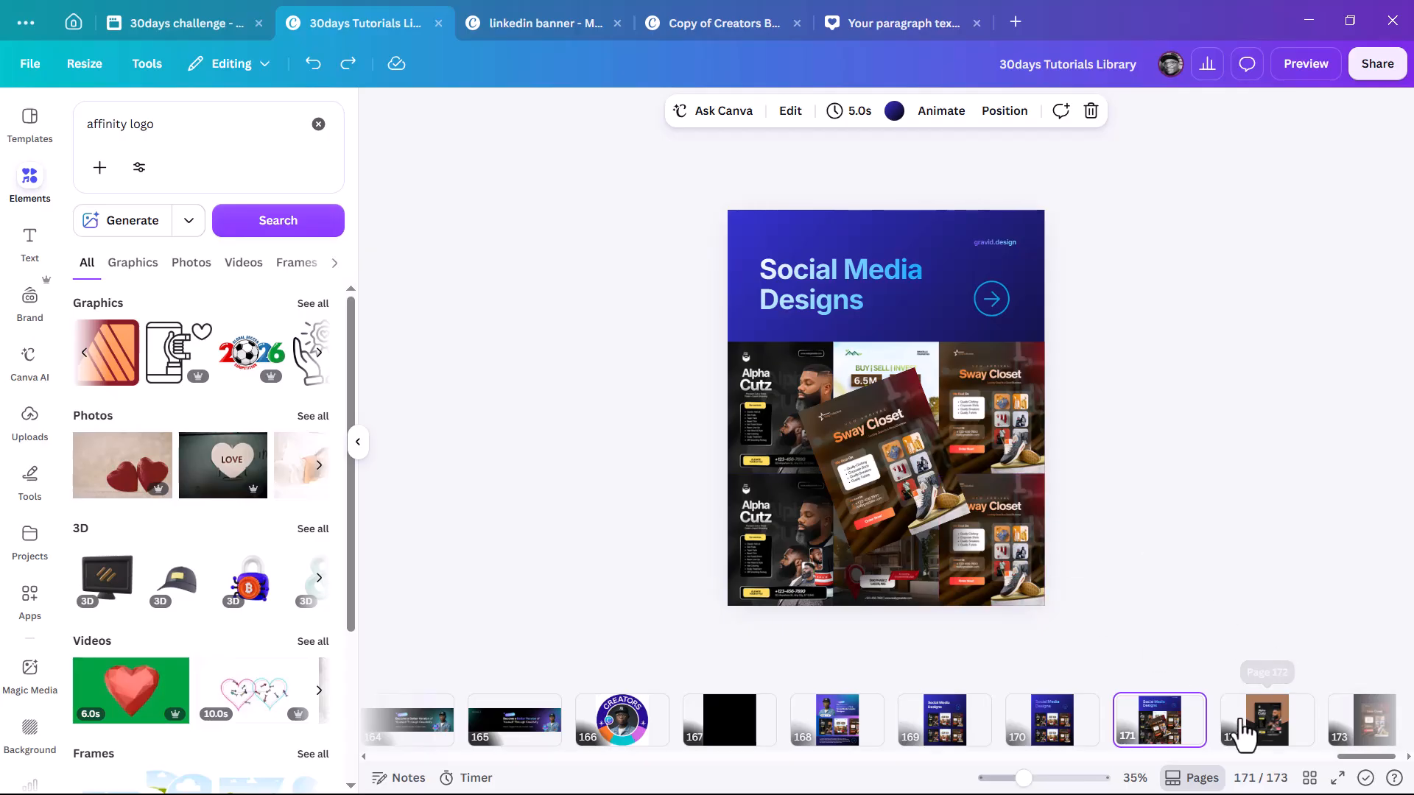
scroll(1244, 733, "right", 2)
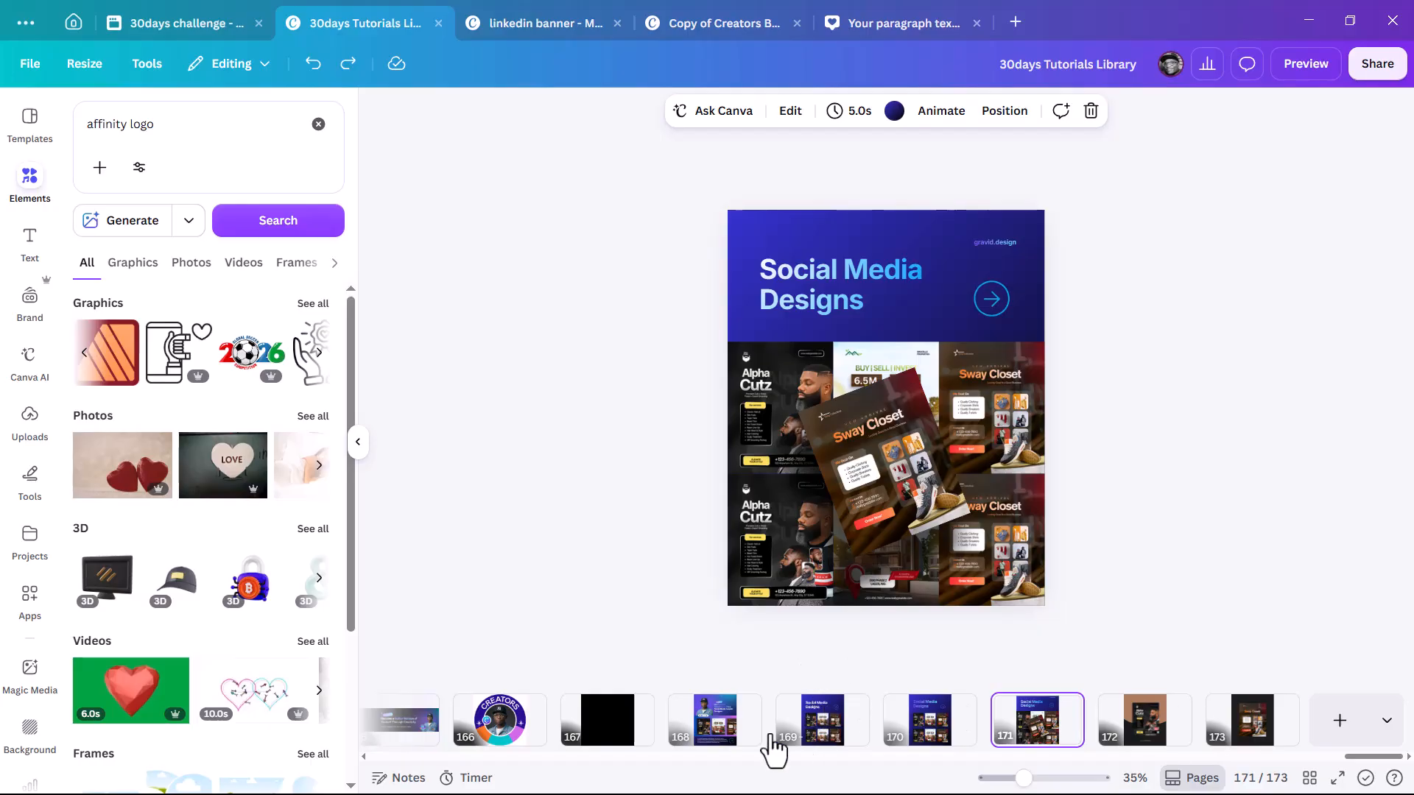
- Examine the designer introduction layout on page 168 up close and compare it with pages 172 and 171
left_click(708, 737)
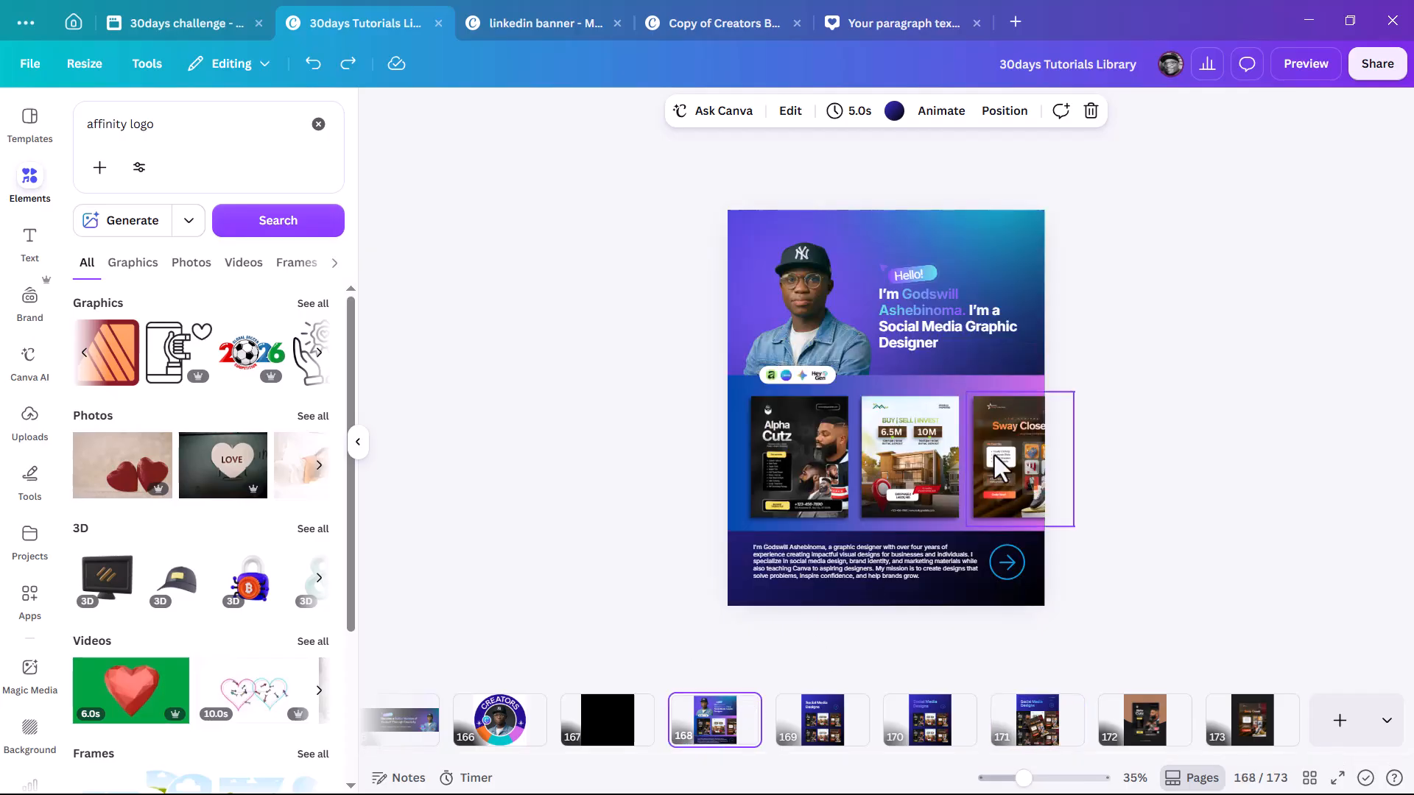
scroll(993, 455, "up", 5)
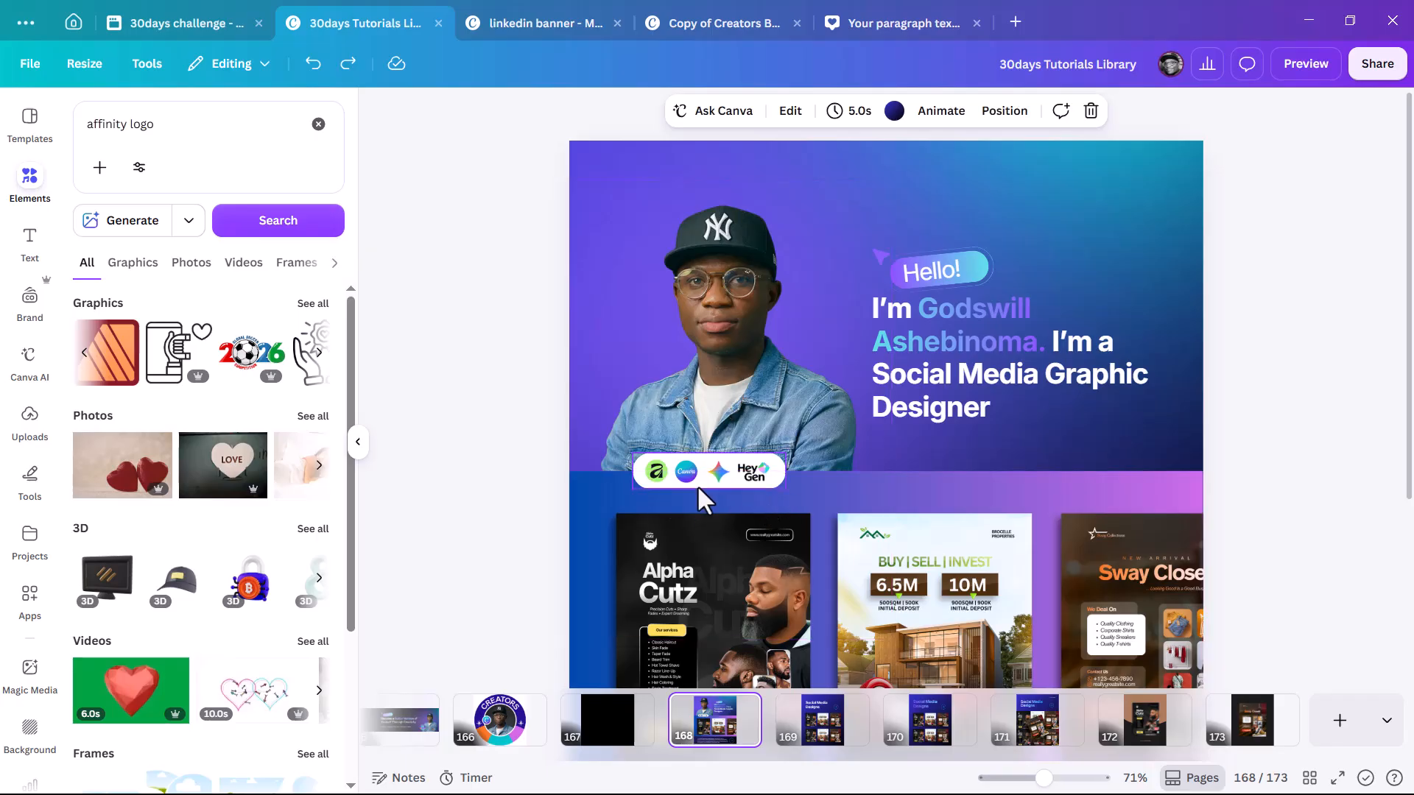
scroll(781, 486, "down", 2)
scroll(804, 490, "down", 2)
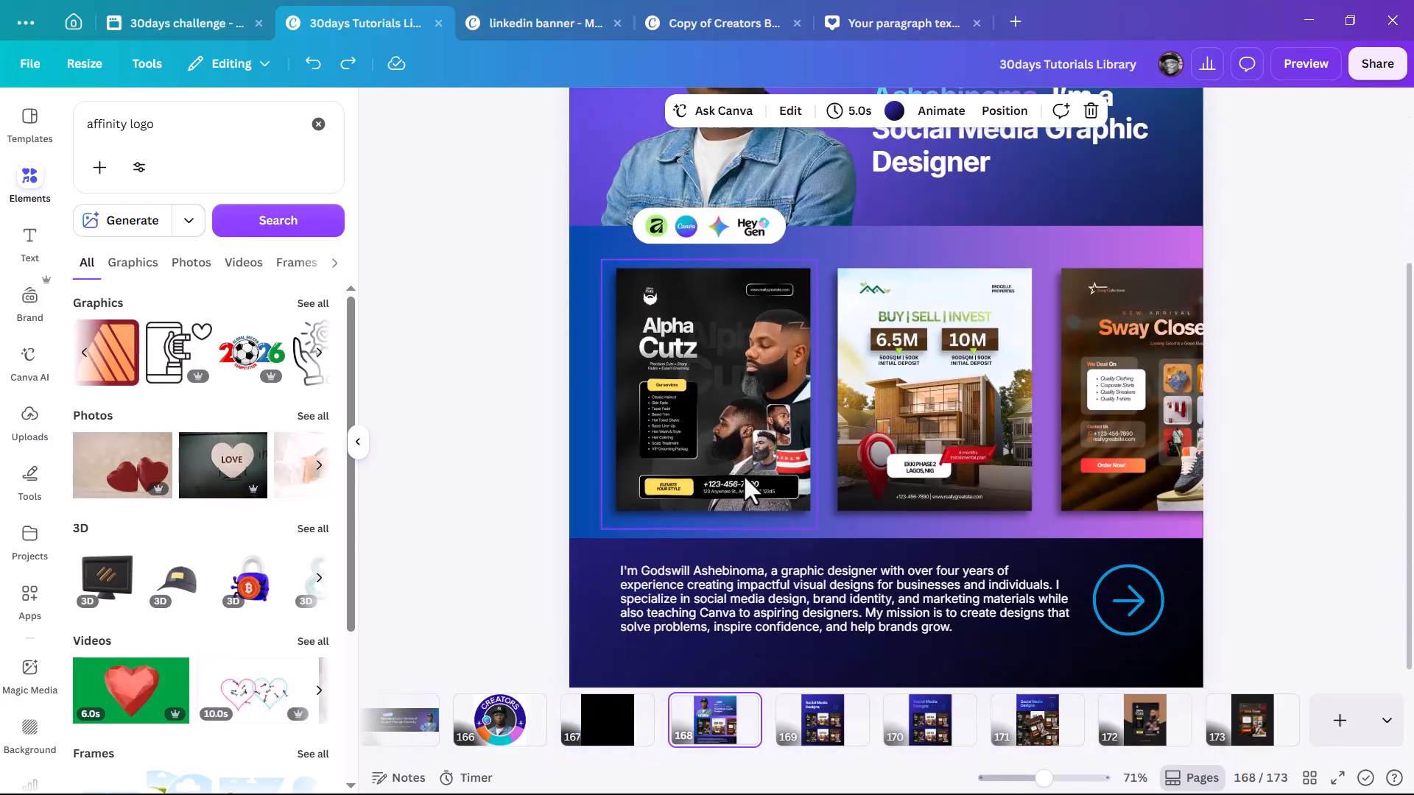
scroll(1176, 435, "down", 2)
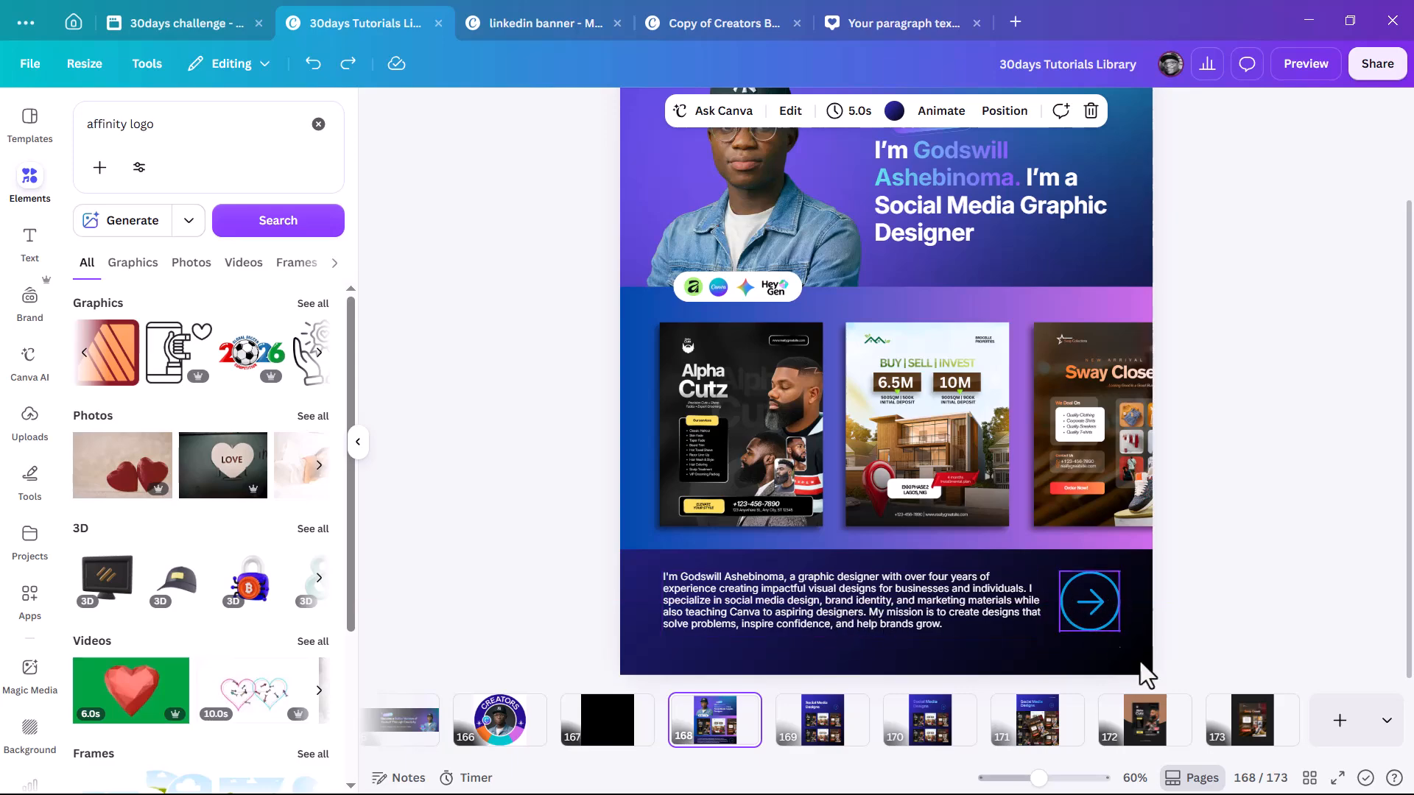
left_click(1148, 714)
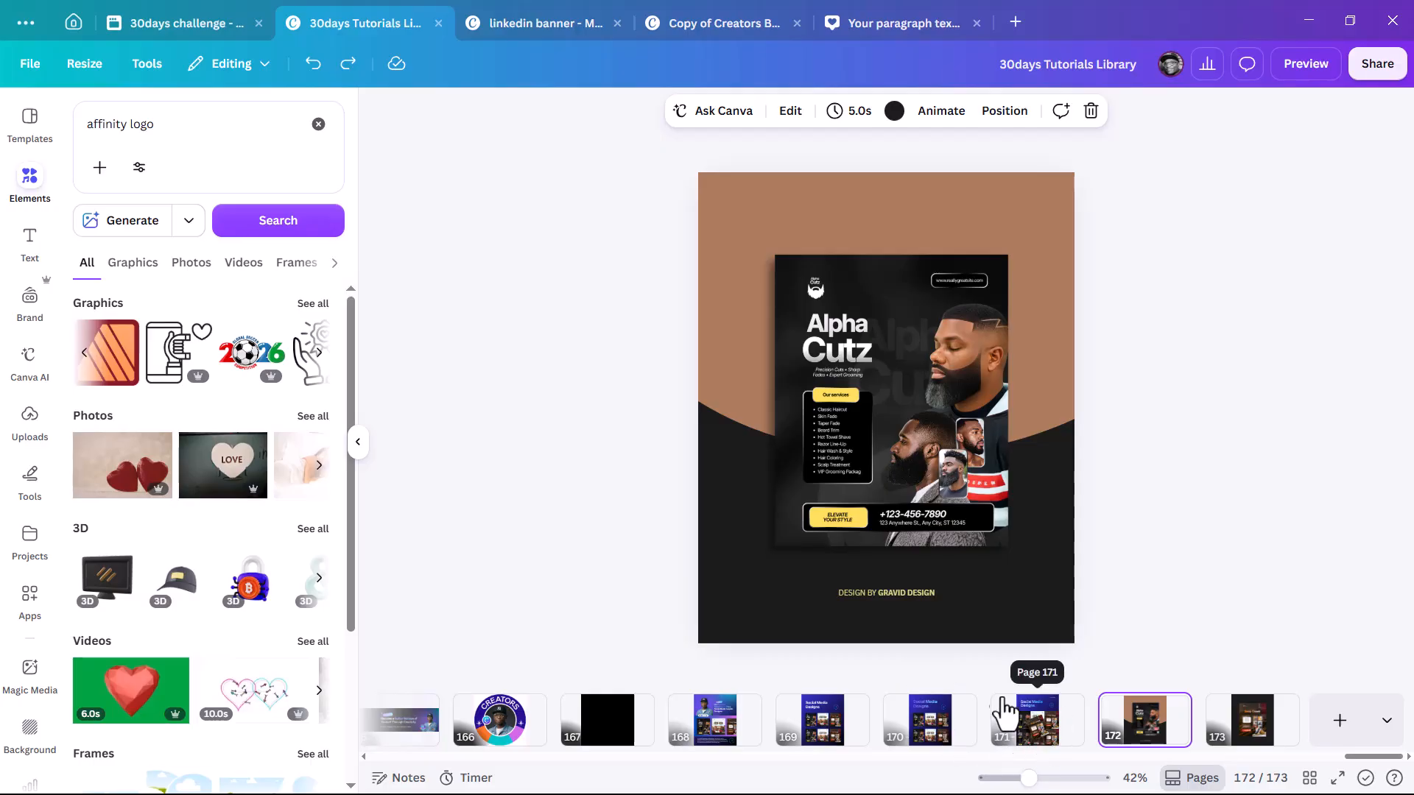
left_click(1049, 740)
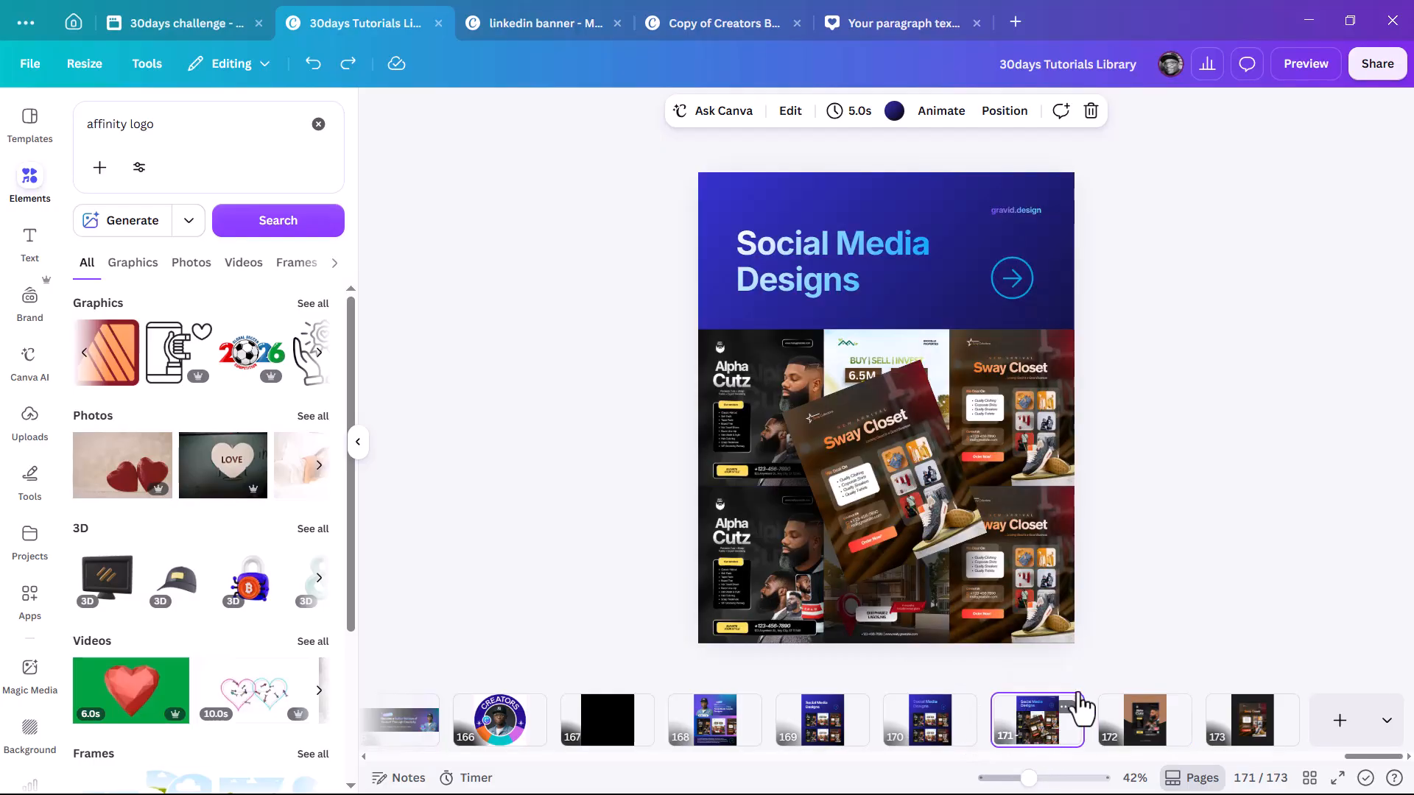
- Add a new page at the end of the design and bring up its background colour choices
left_click(1334, 723)
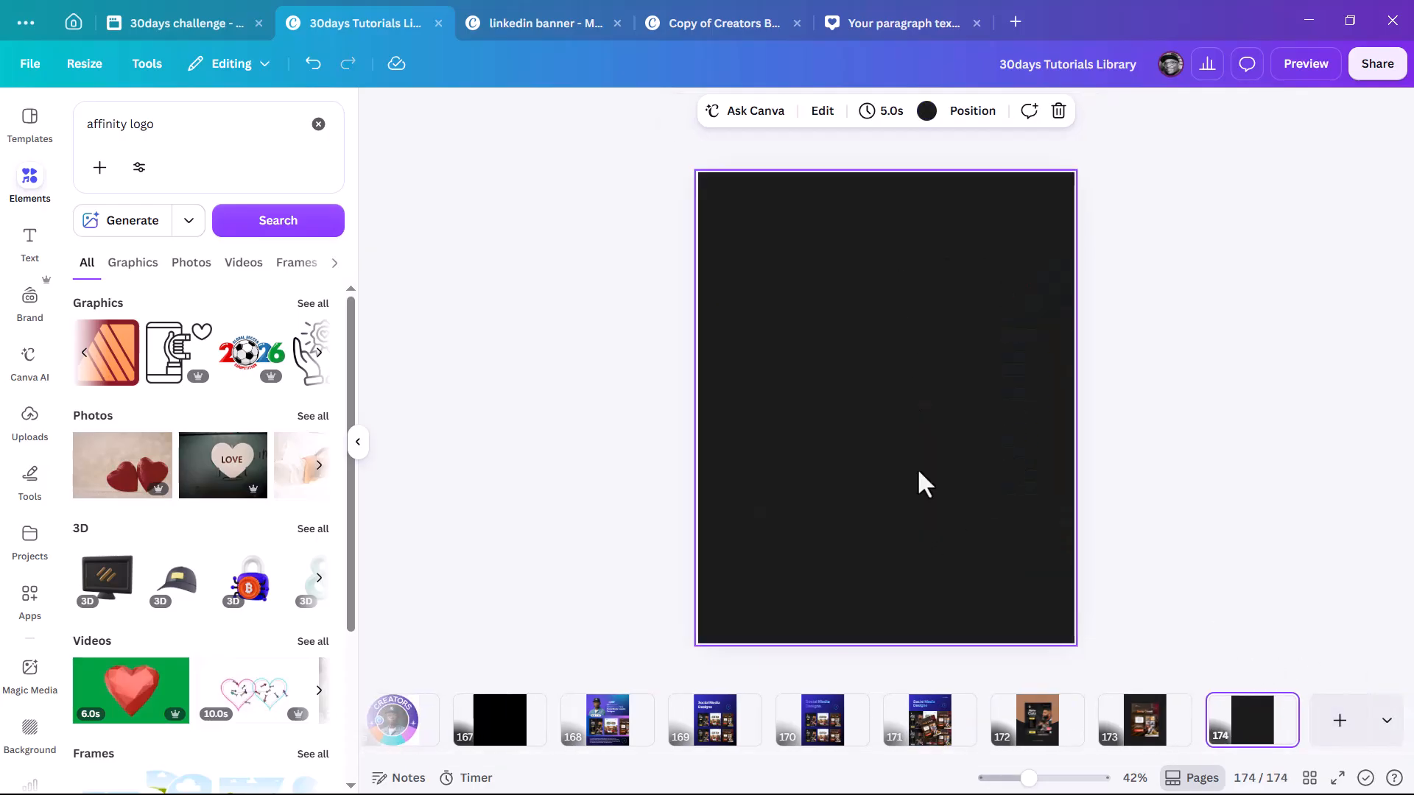
left_click(926, 110)
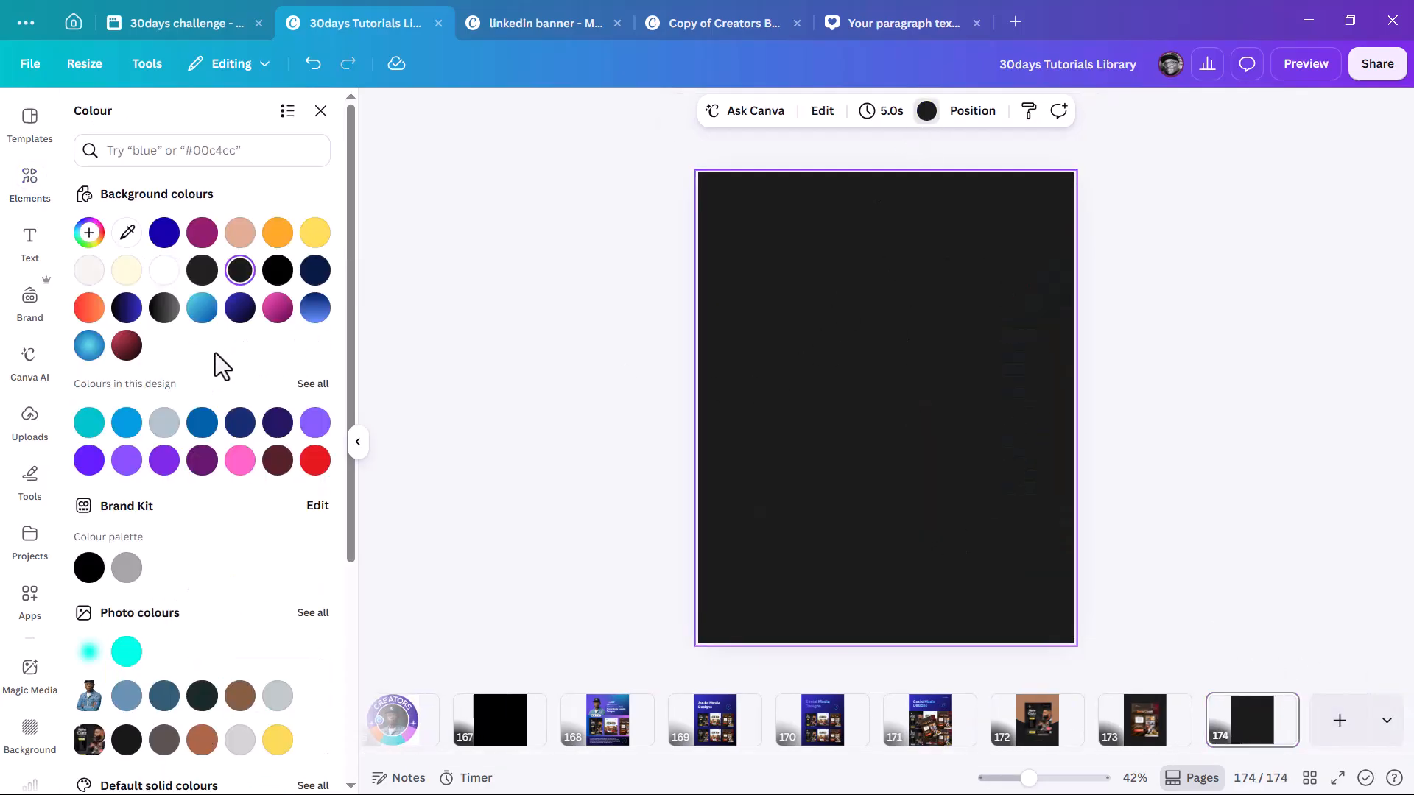
scroll(221, 390, "down", 5)
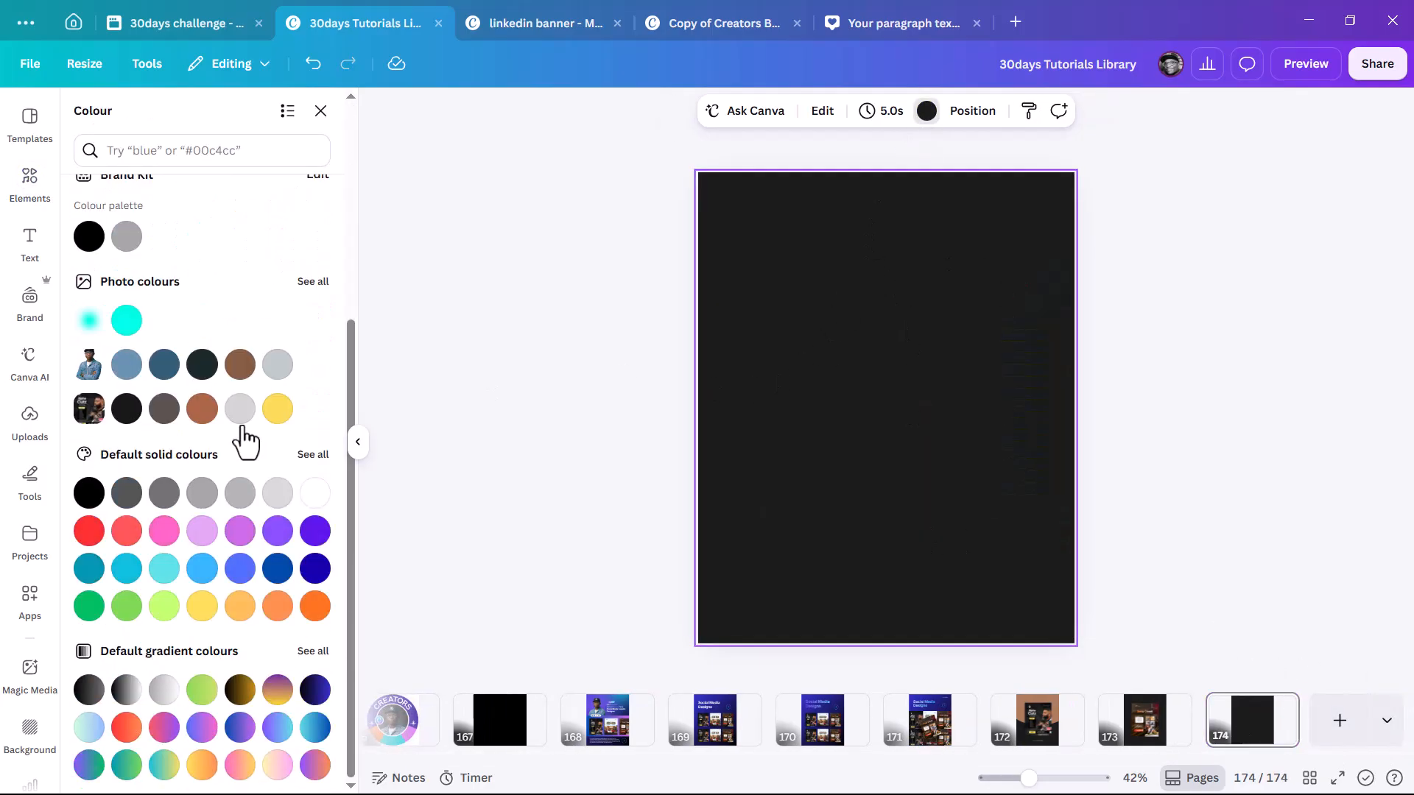
left_click(314, 692)
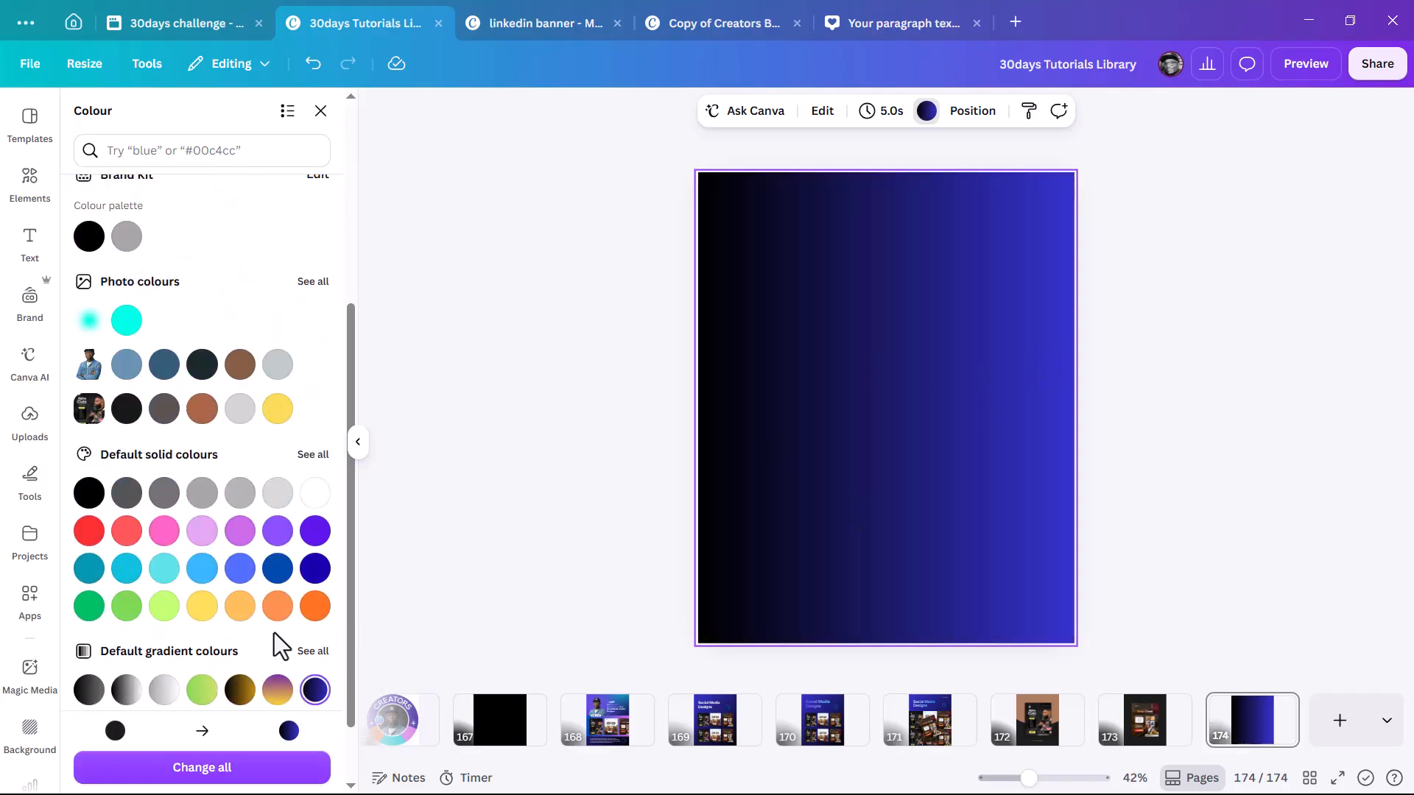
scroll(272, 623, "down", 2)
left_click(242, 646)
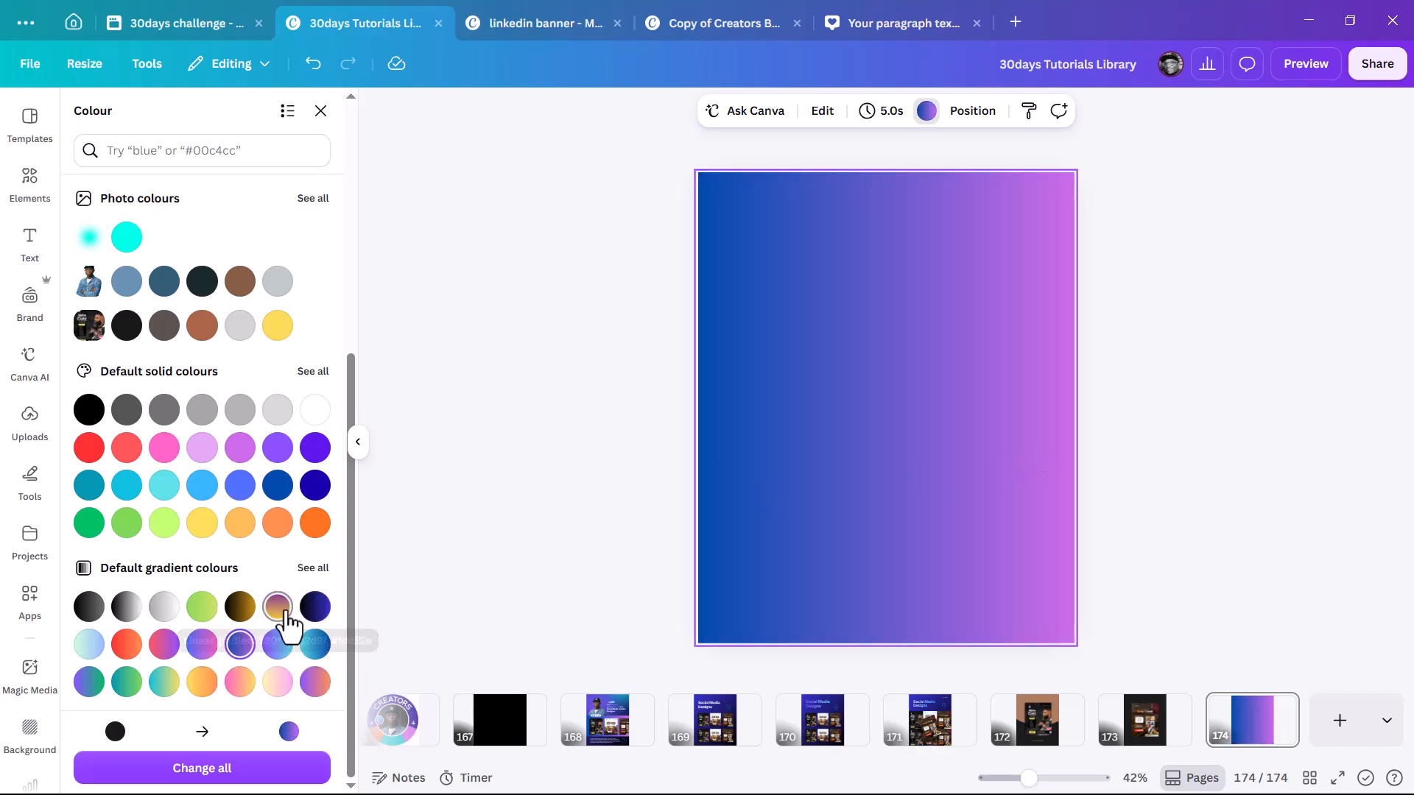
- Set the new page's background to the 135° linear gradient from blue to black
scroll(286, 622, "up", 10)
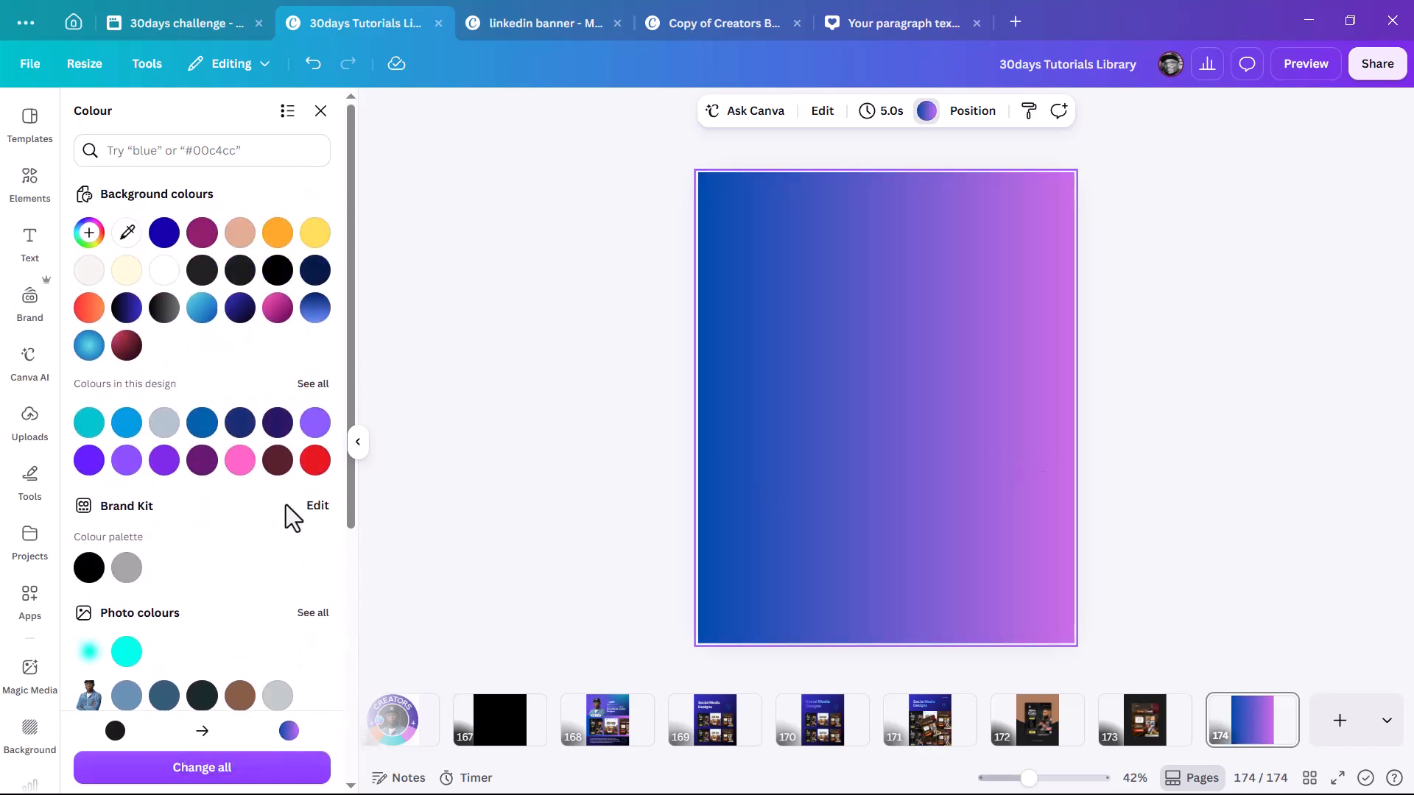
left_click(240, 308)
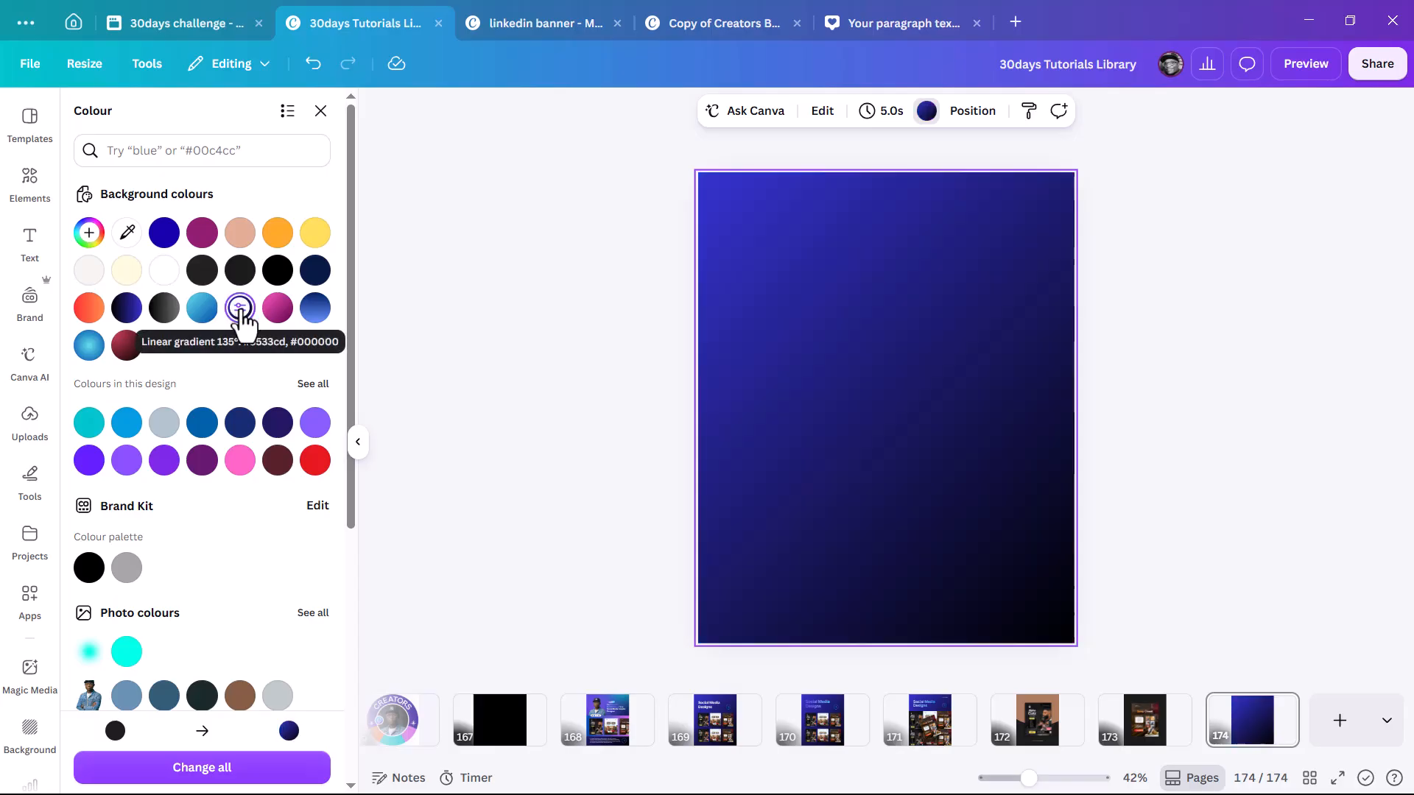
left_click(240, 308)
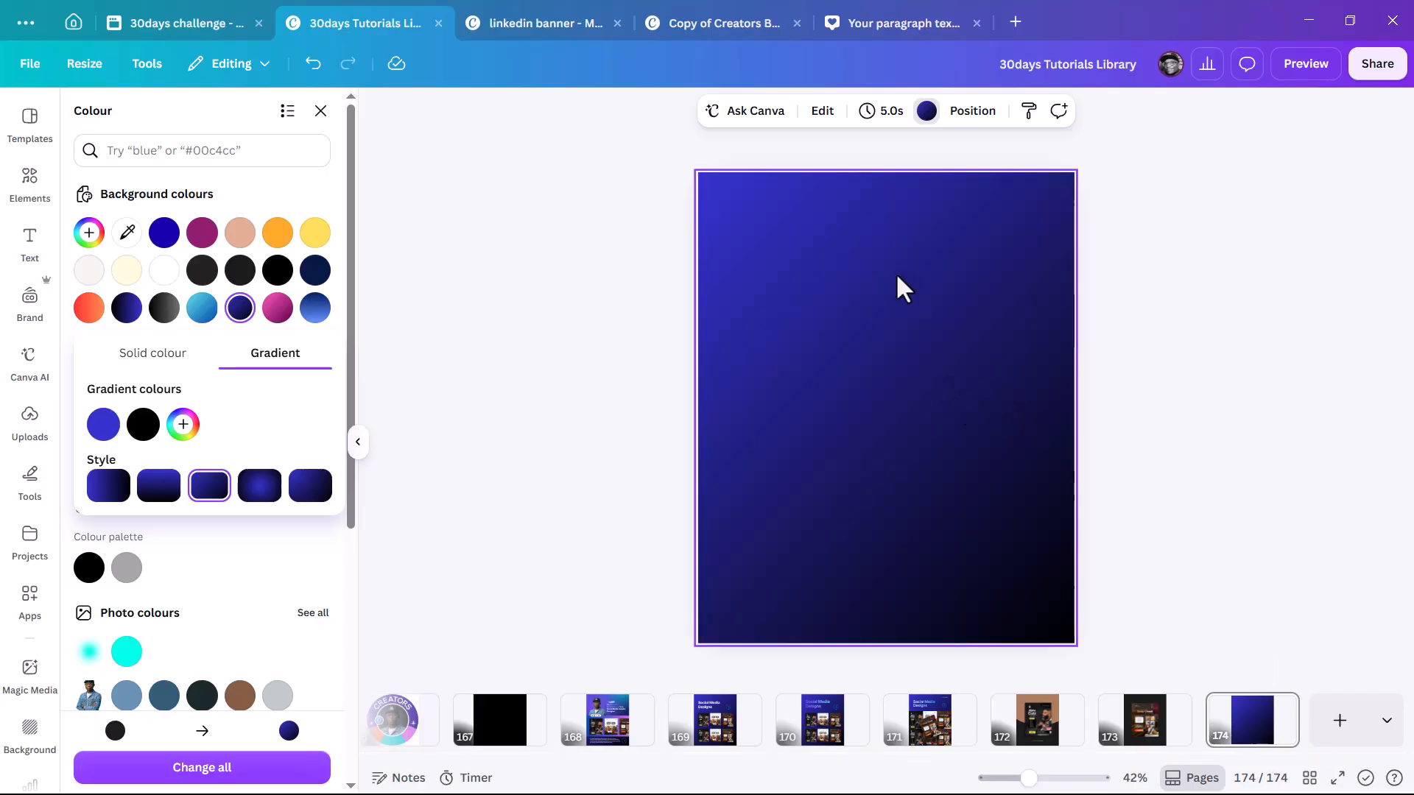
key("Escape")
- Add a text box reading "Social Media Design" to the new page, dismissing the browser notifications that cover the canvas
key("t")
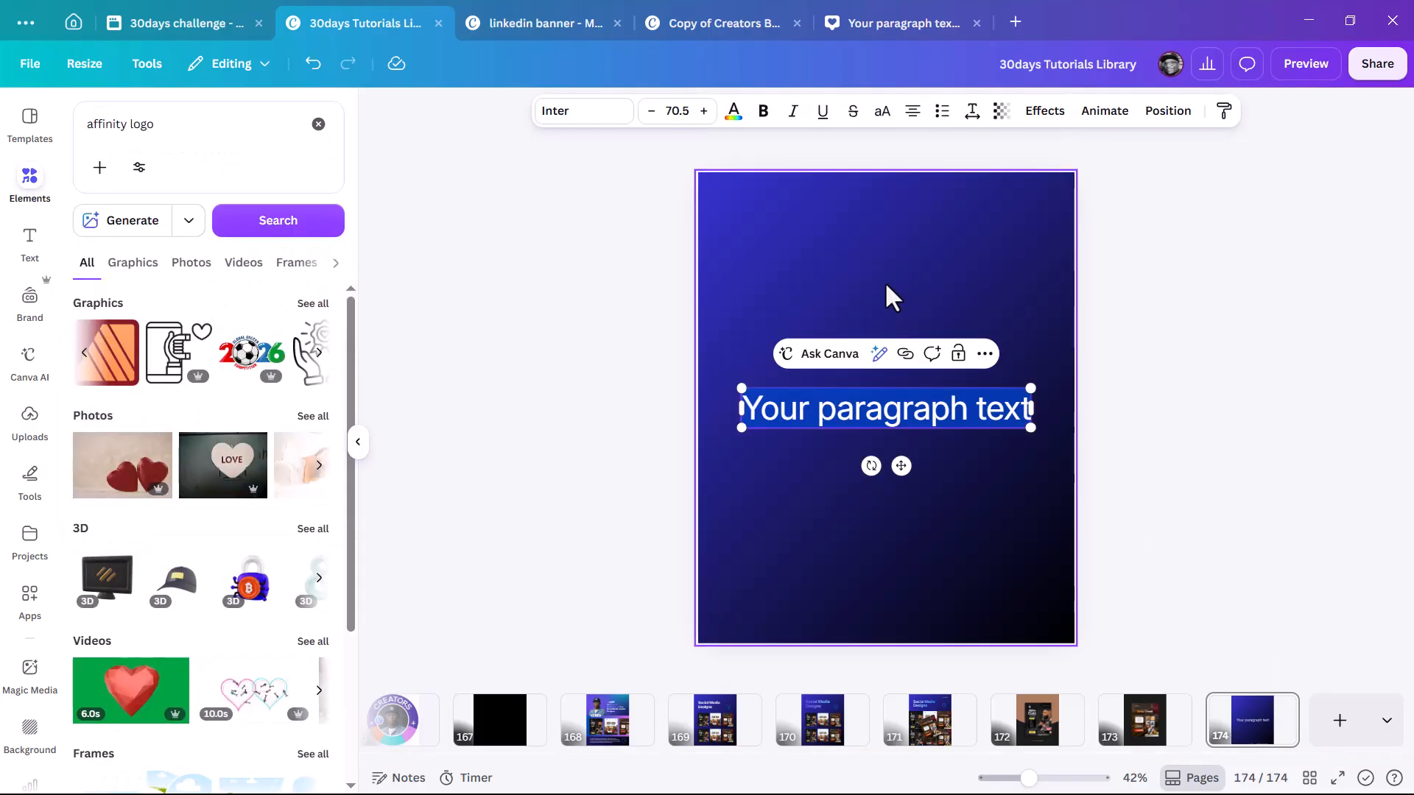
type("S")
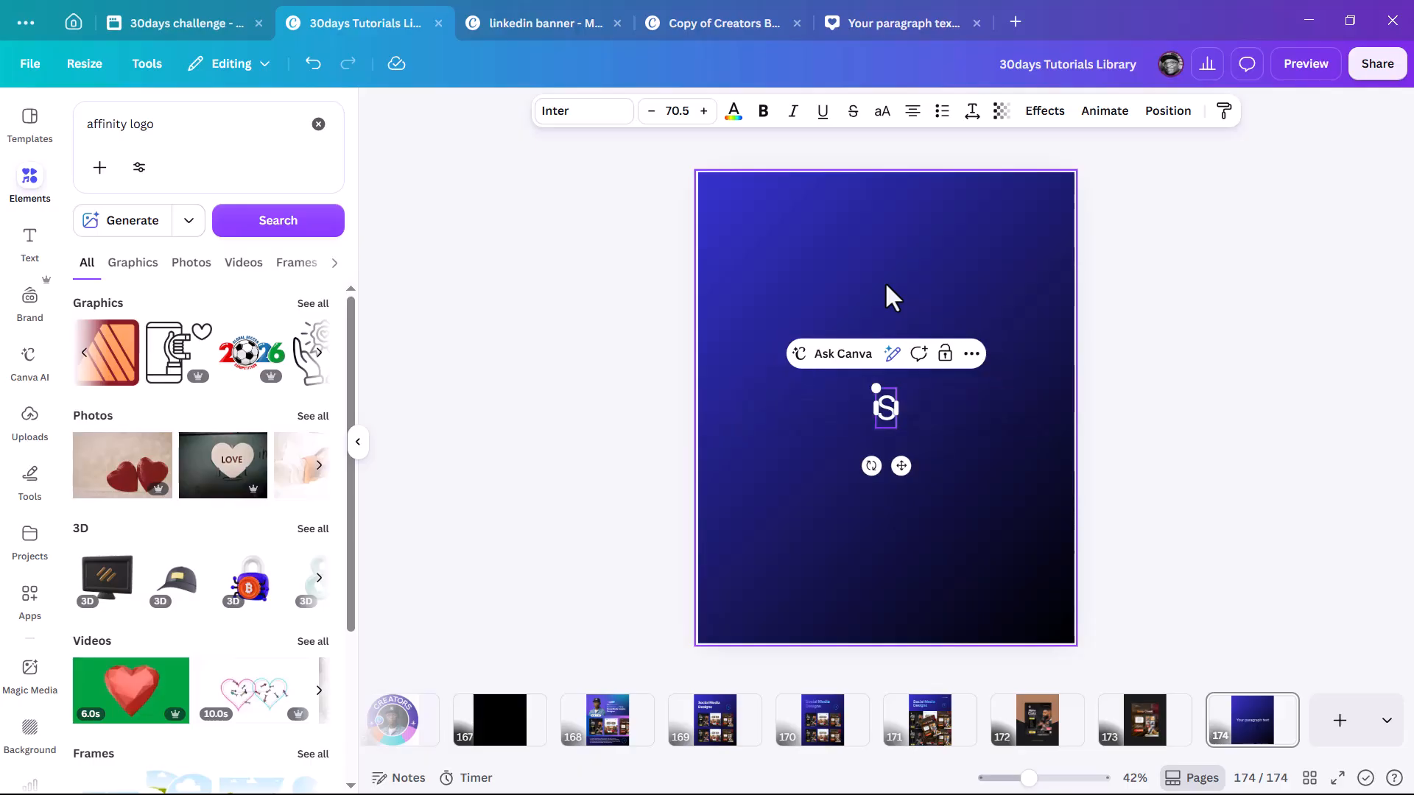
type("oci")
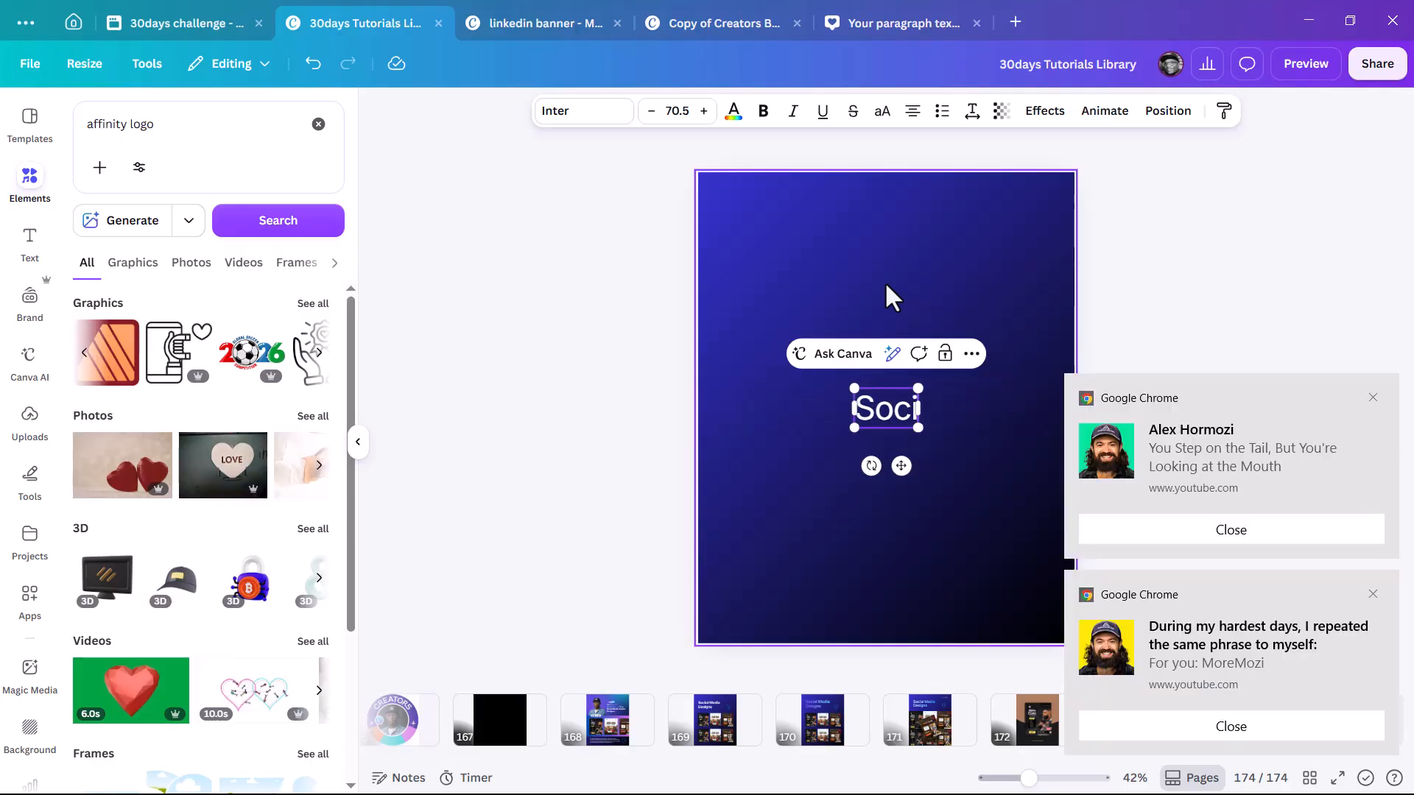
left_click(1280, 731)
left_click(1243, 532)
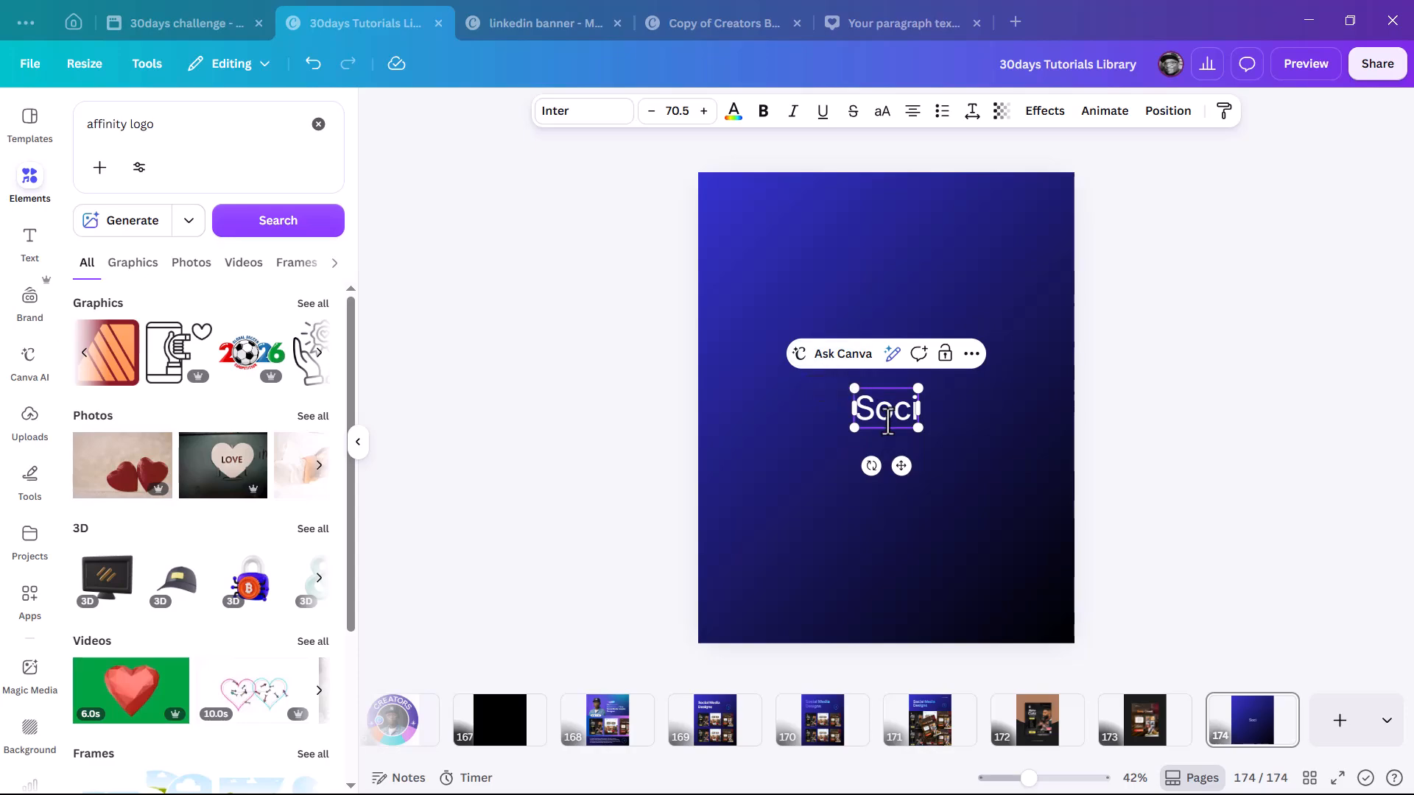
left_click(913, 413)
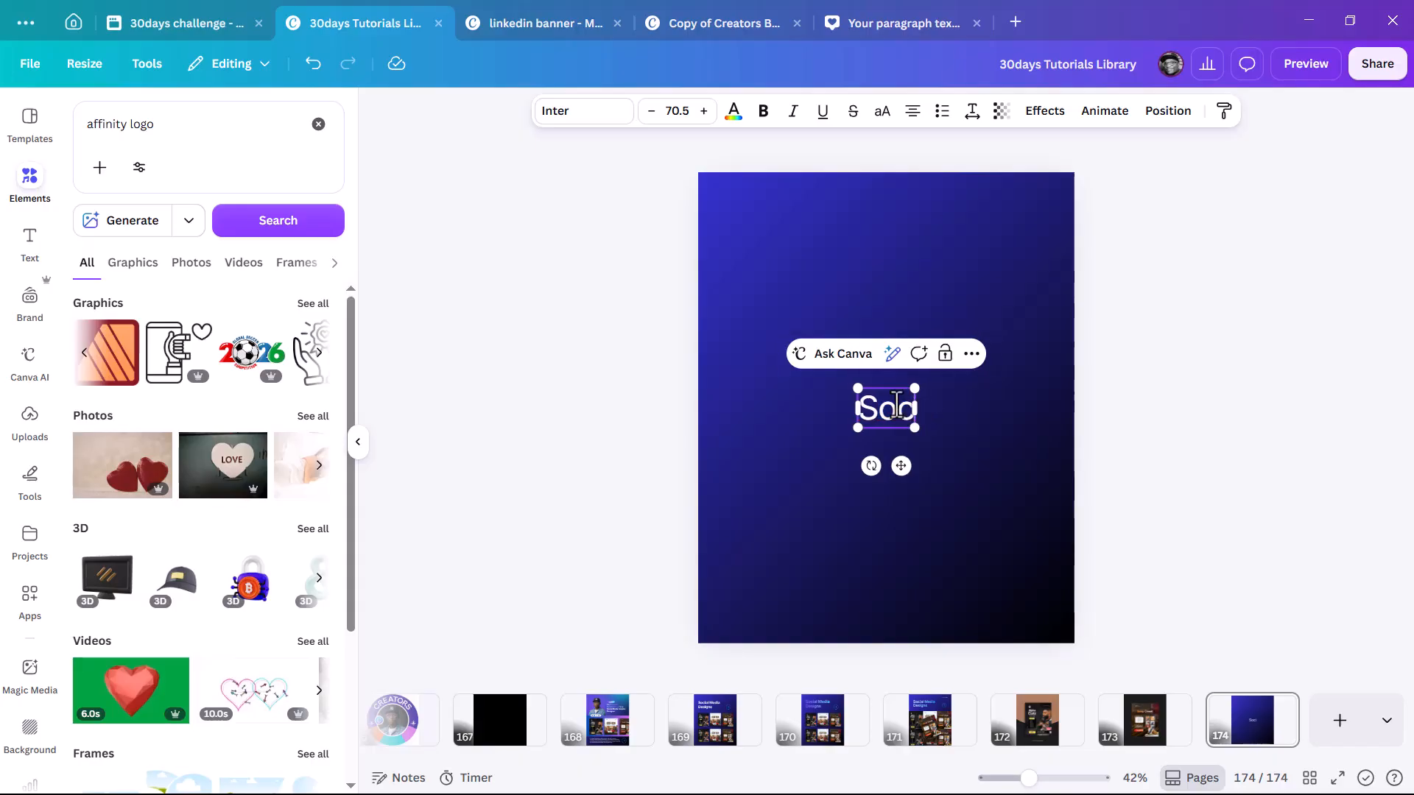
type("al Media Des")
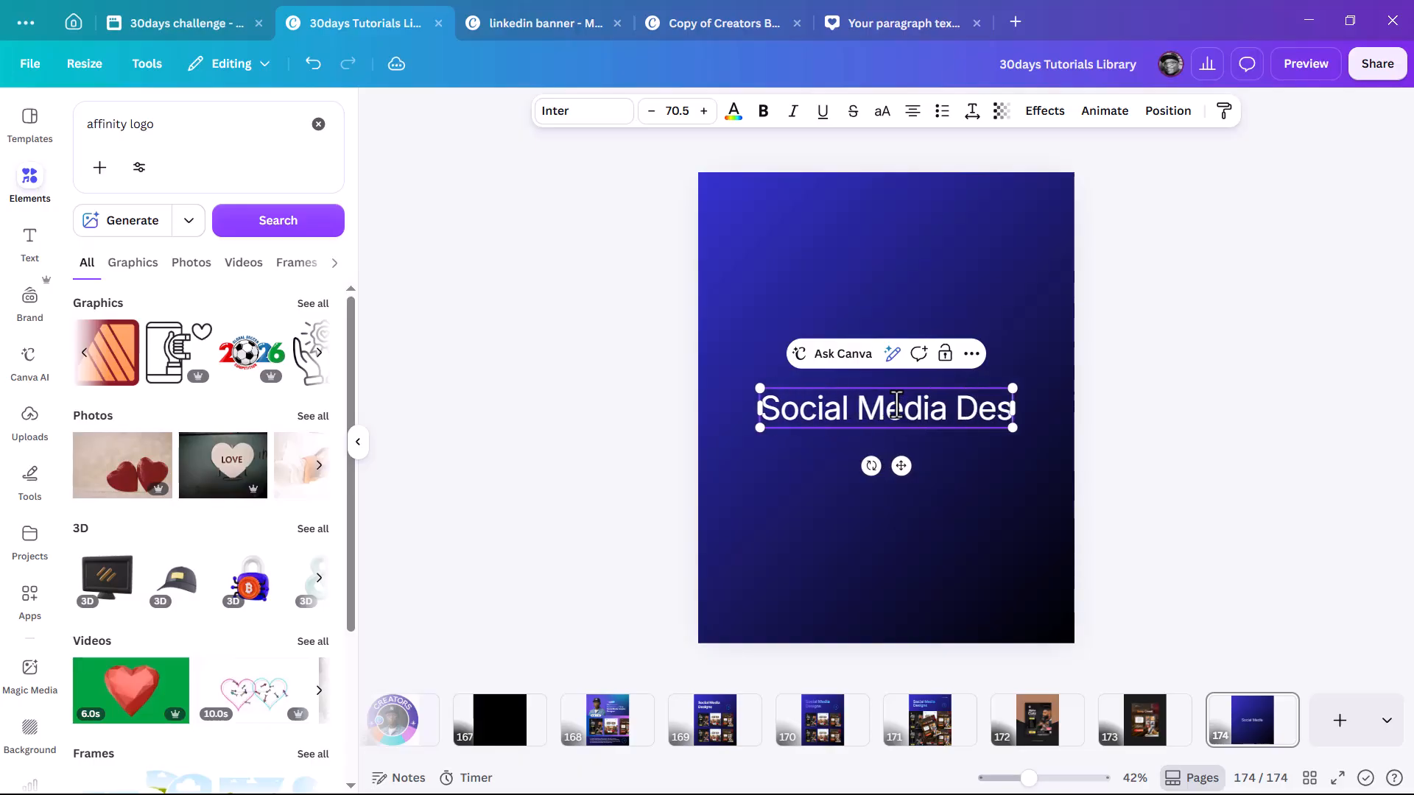
type("ign")
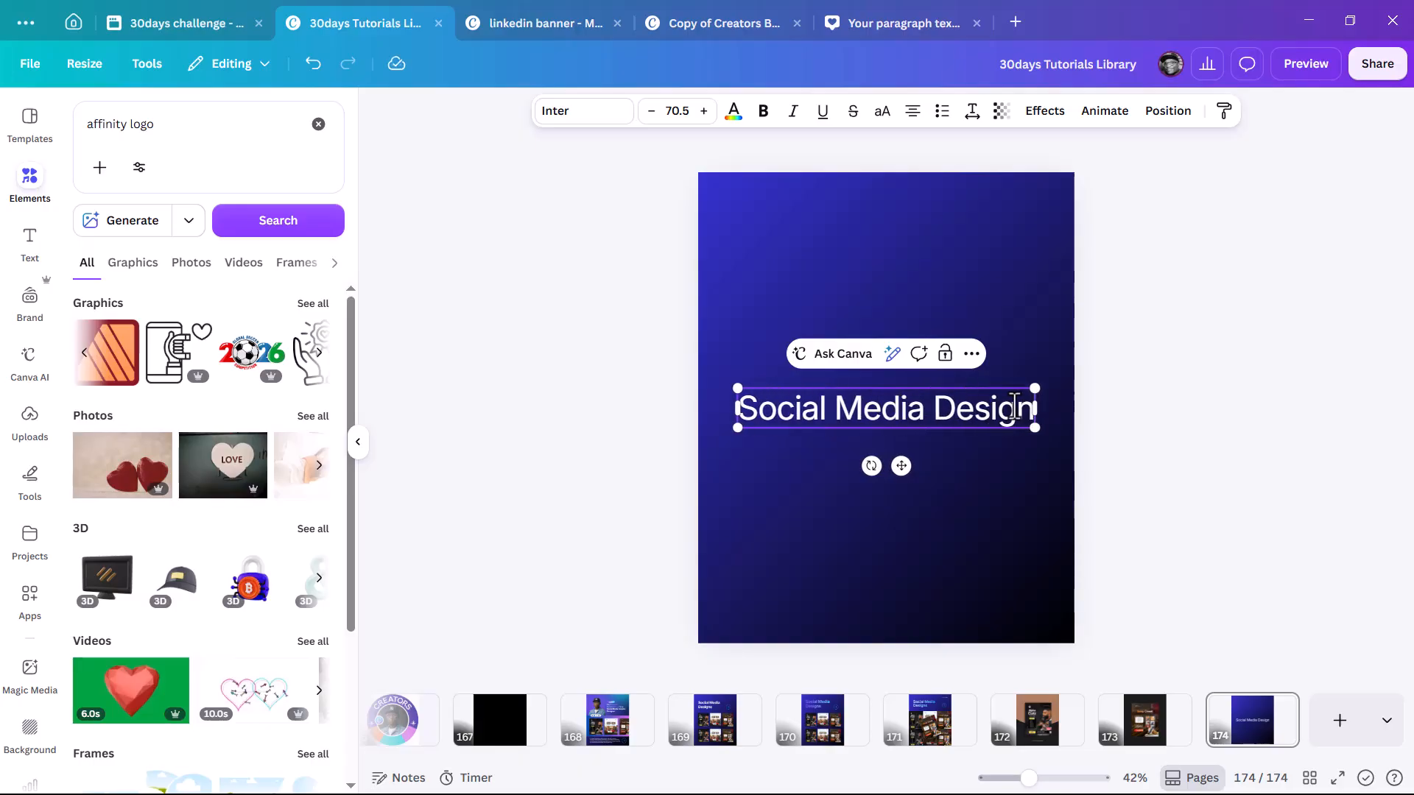
- Format the "Social Media Design" heading as bold, left-aligned text wrapped onto two lines, enlarged to font size 91.8
left_click_drag(1037, 410, 980, 430)
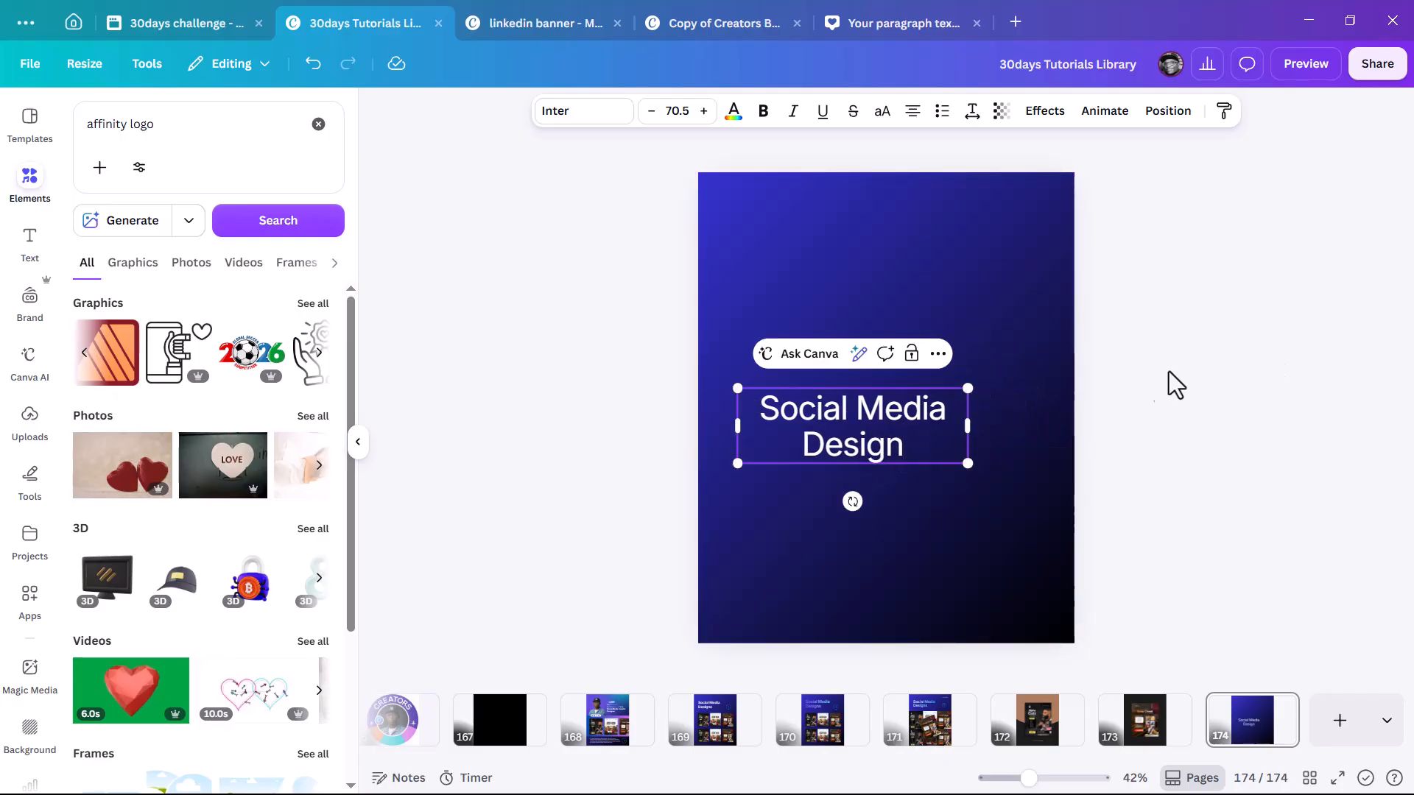
left_click(914, 112)
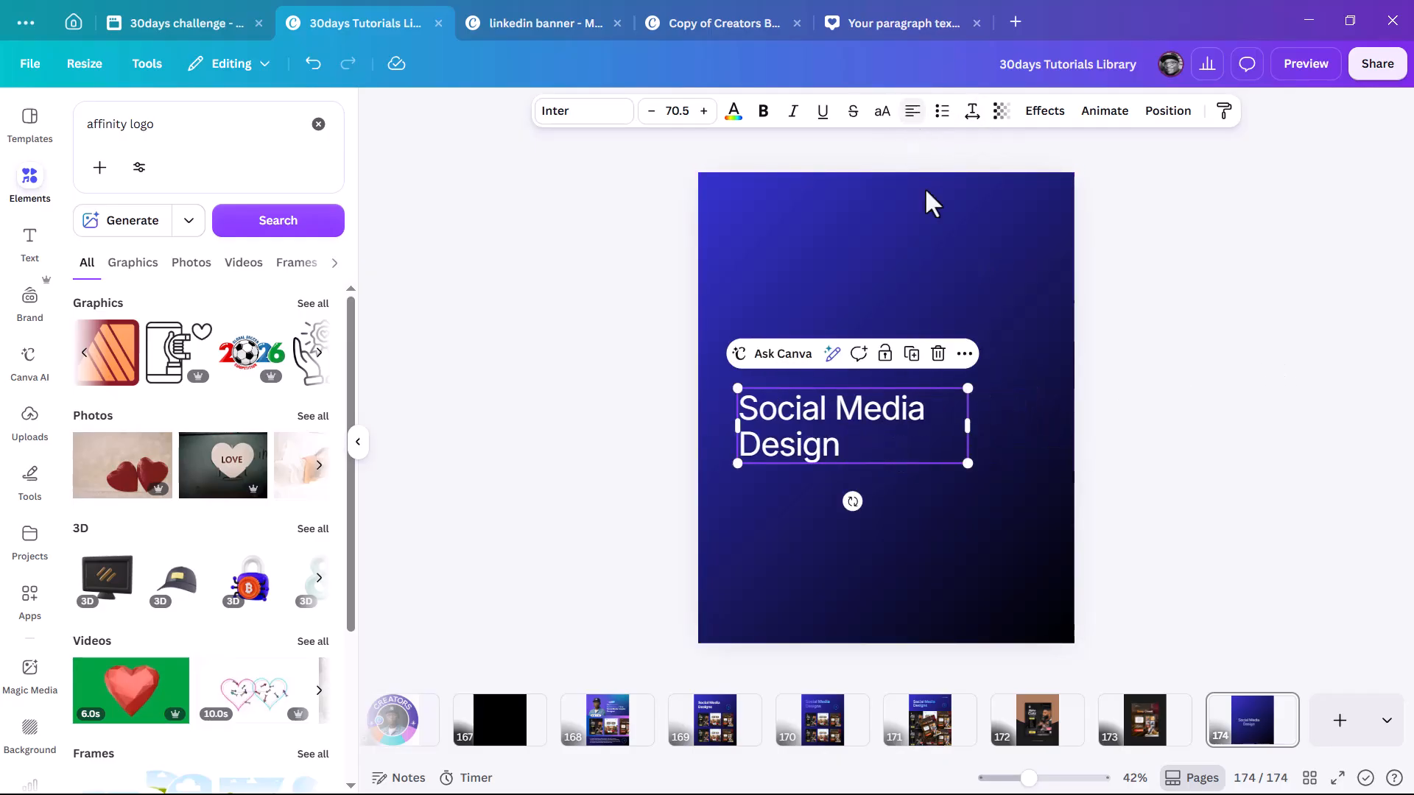
left_click(756, 114)
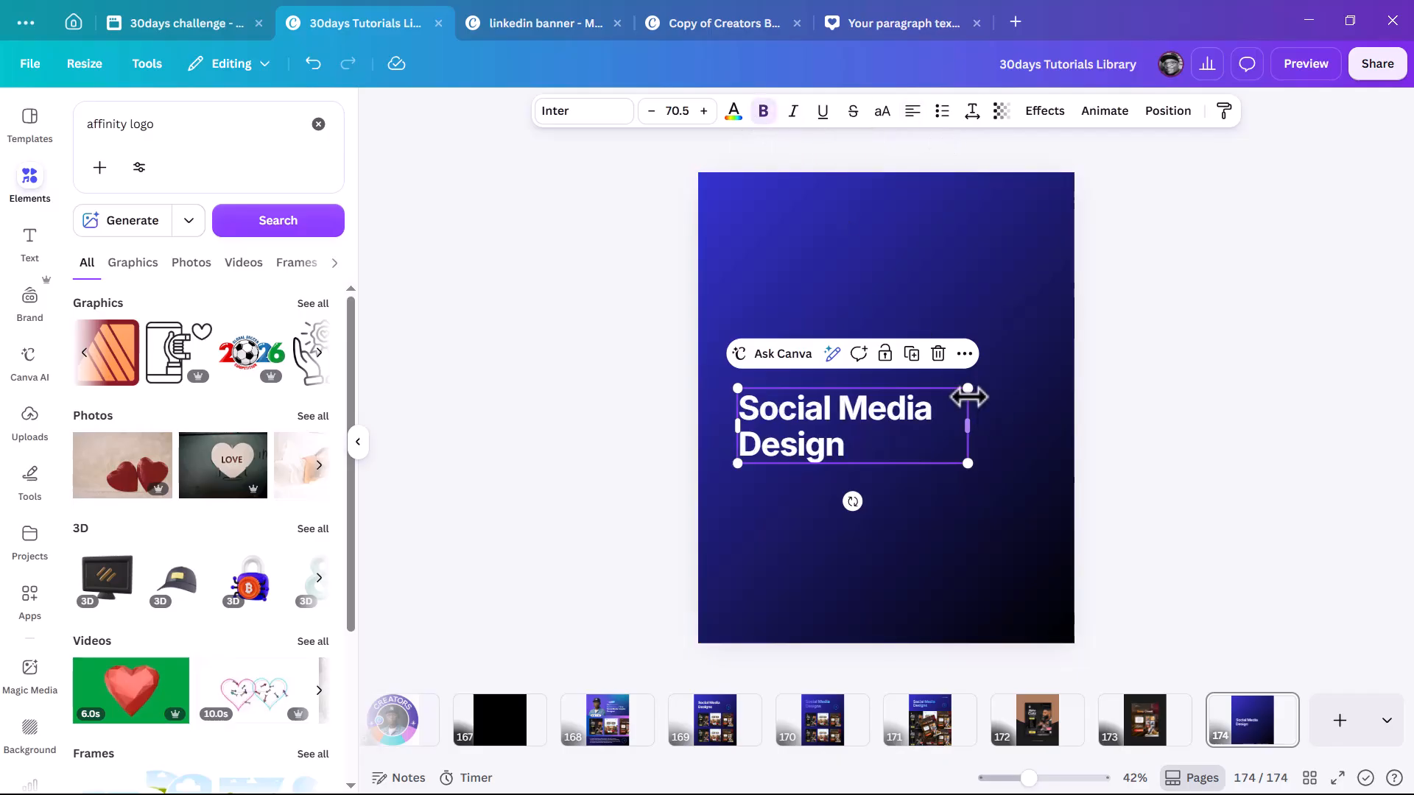
left_click_drag(966, 386, 1044, 364)
left_click(854, 412)
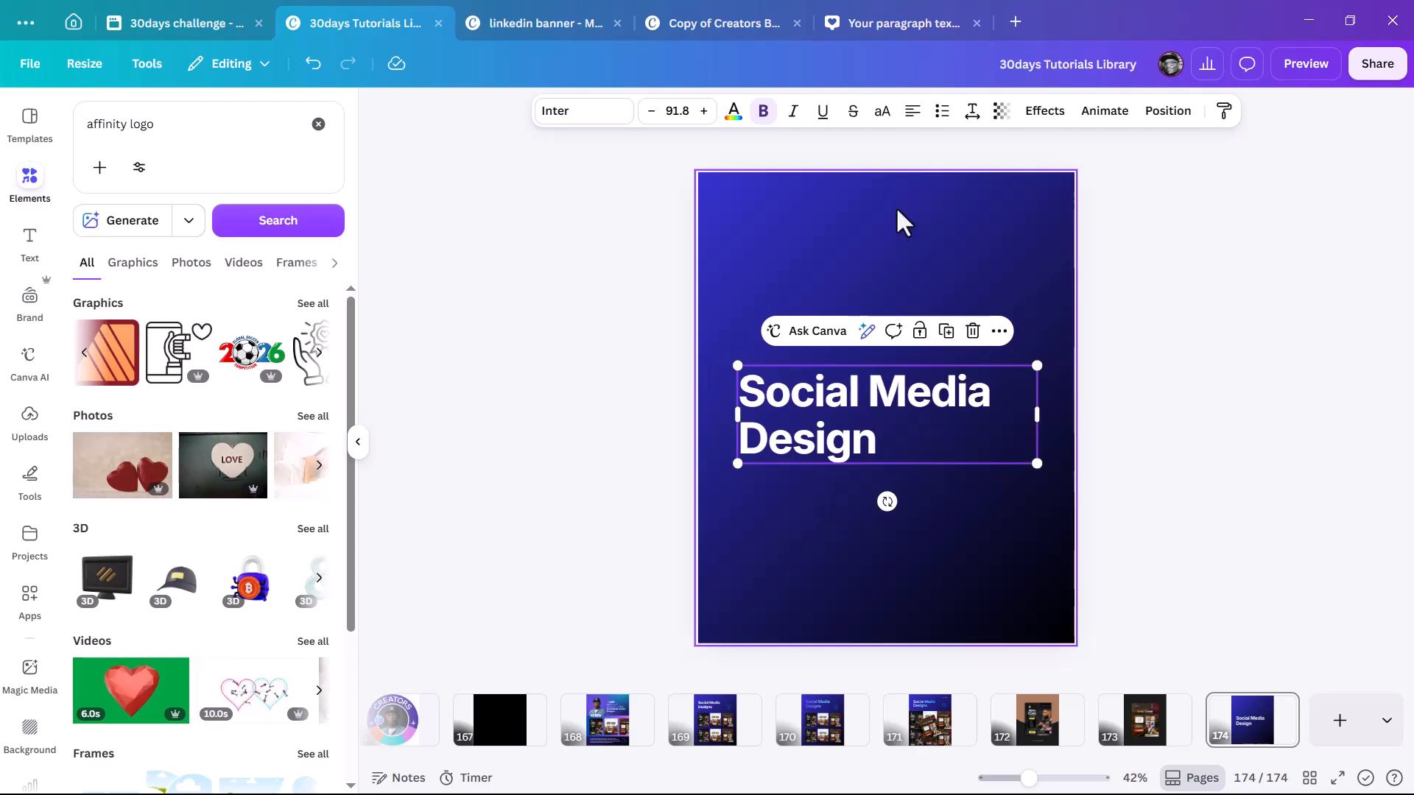
- Check the "Social Media Design" heading's letter spacing and line spacing values
left_click(972, 111)
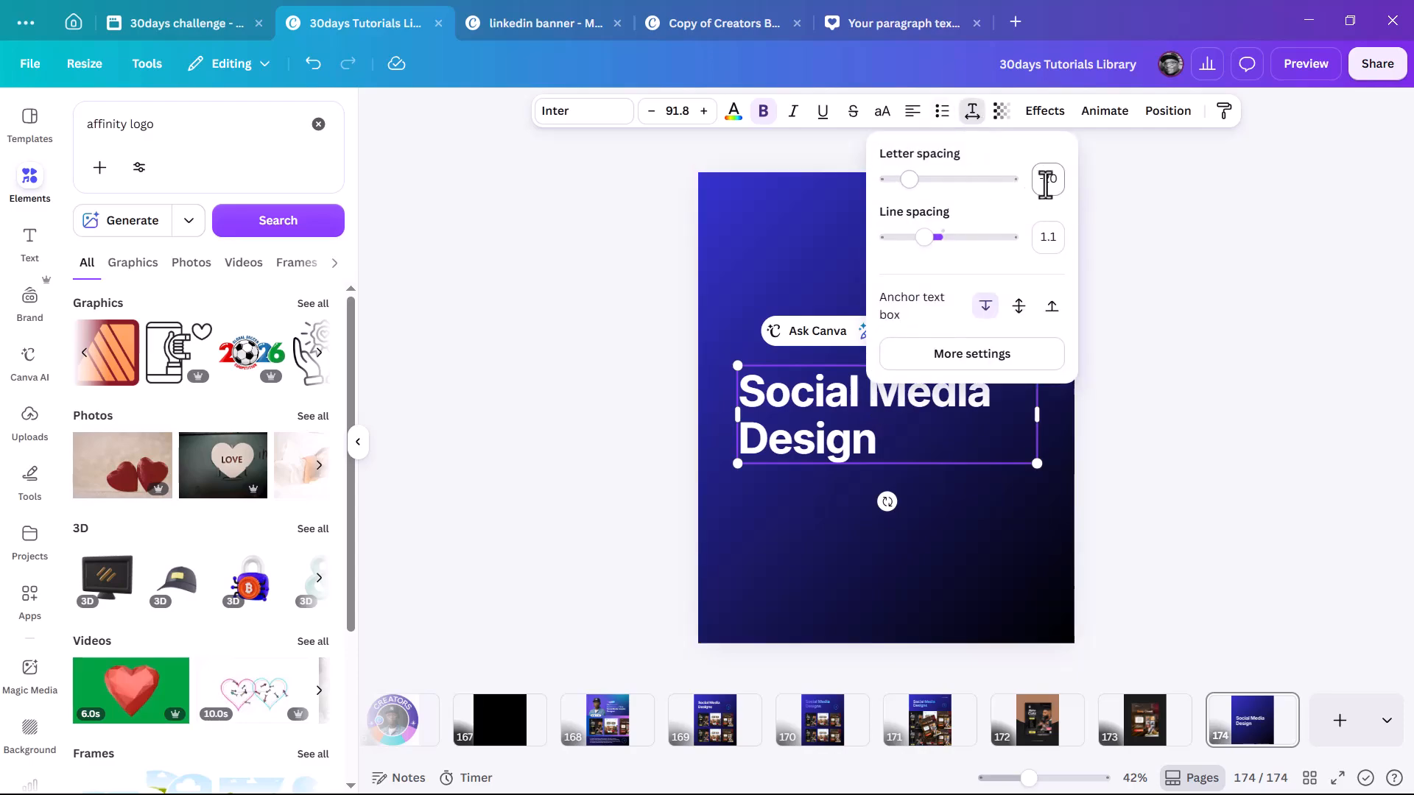
left_click_drag(1039, 181, 1079, 182)
left_click_drag(1039, 241, 1072, 240)
left_click(1203, 335)
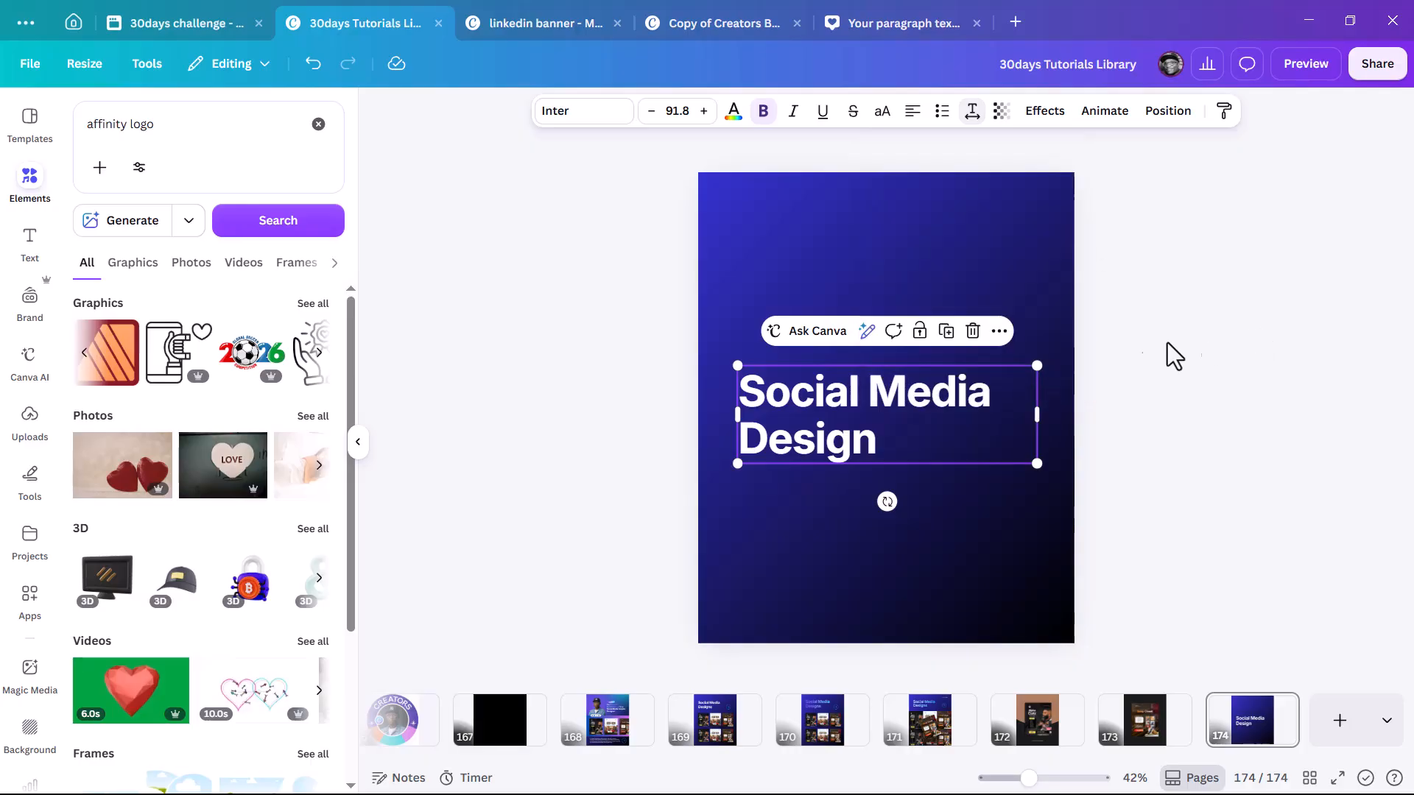
- Move the "Social Media Design" heading to the page's upper left and reduce it to font size 84.3
left_click_drag(846, 436, 858, 284)
left_click_drag(1040, 320, 1009, 313)
left_click(1151, 296)
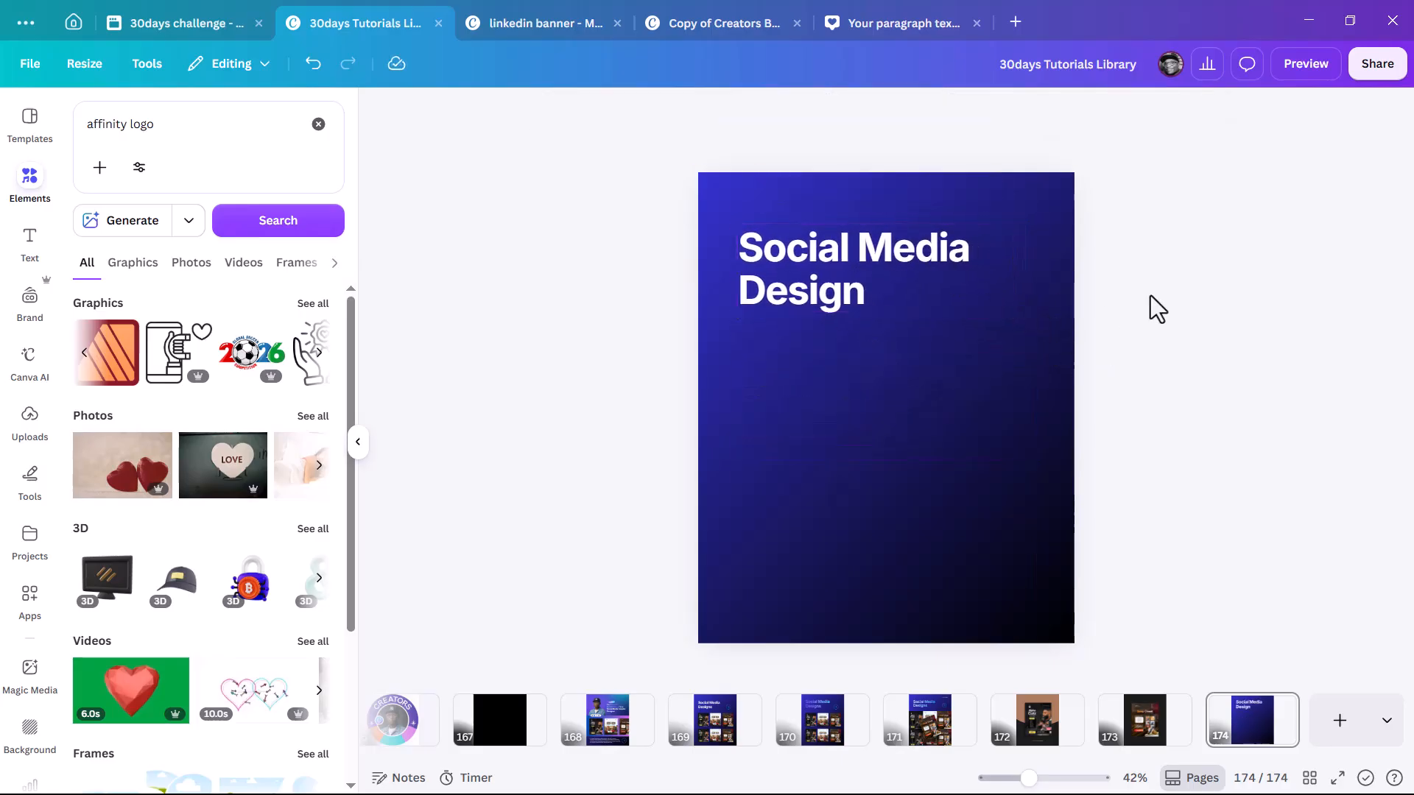
left_click(878, 248)
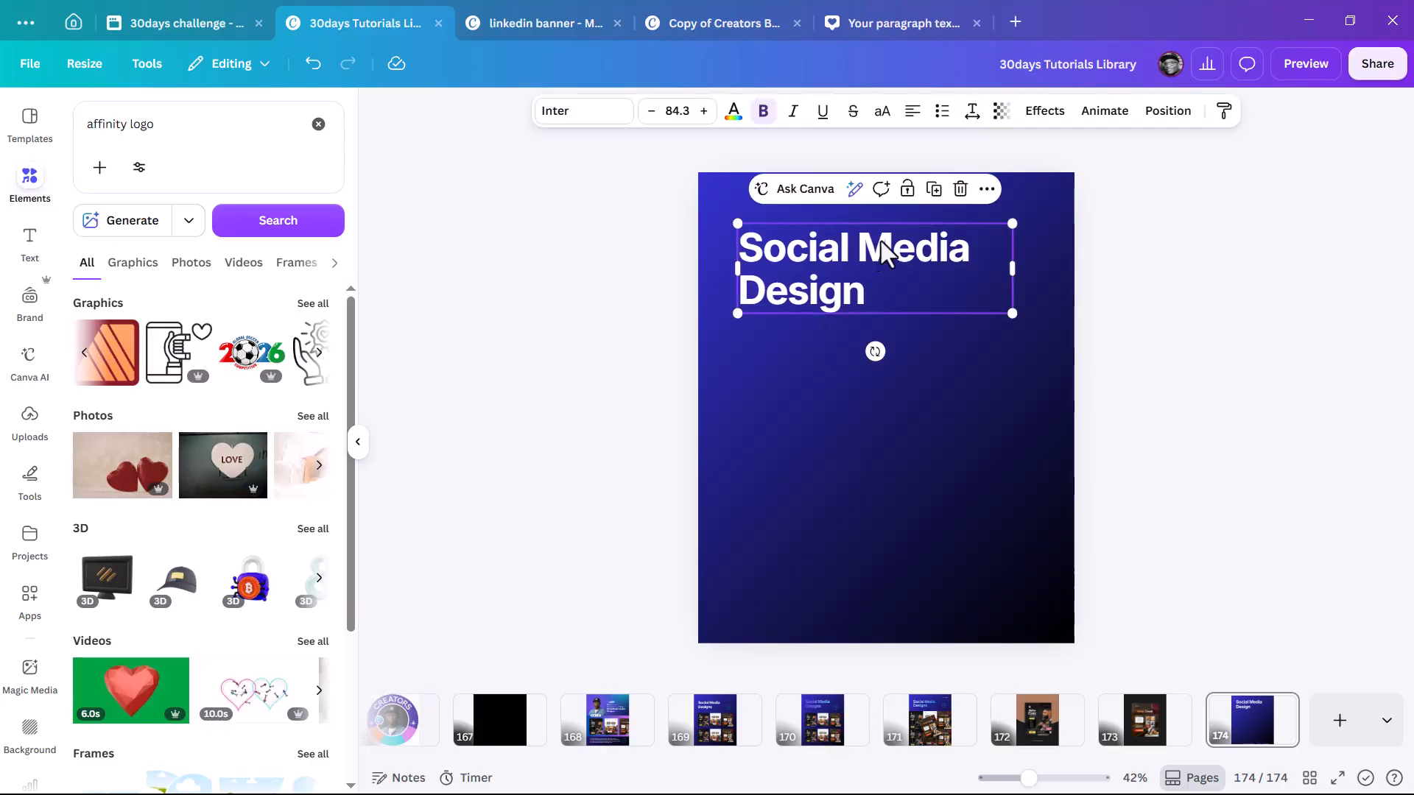
left_click(970, 114)
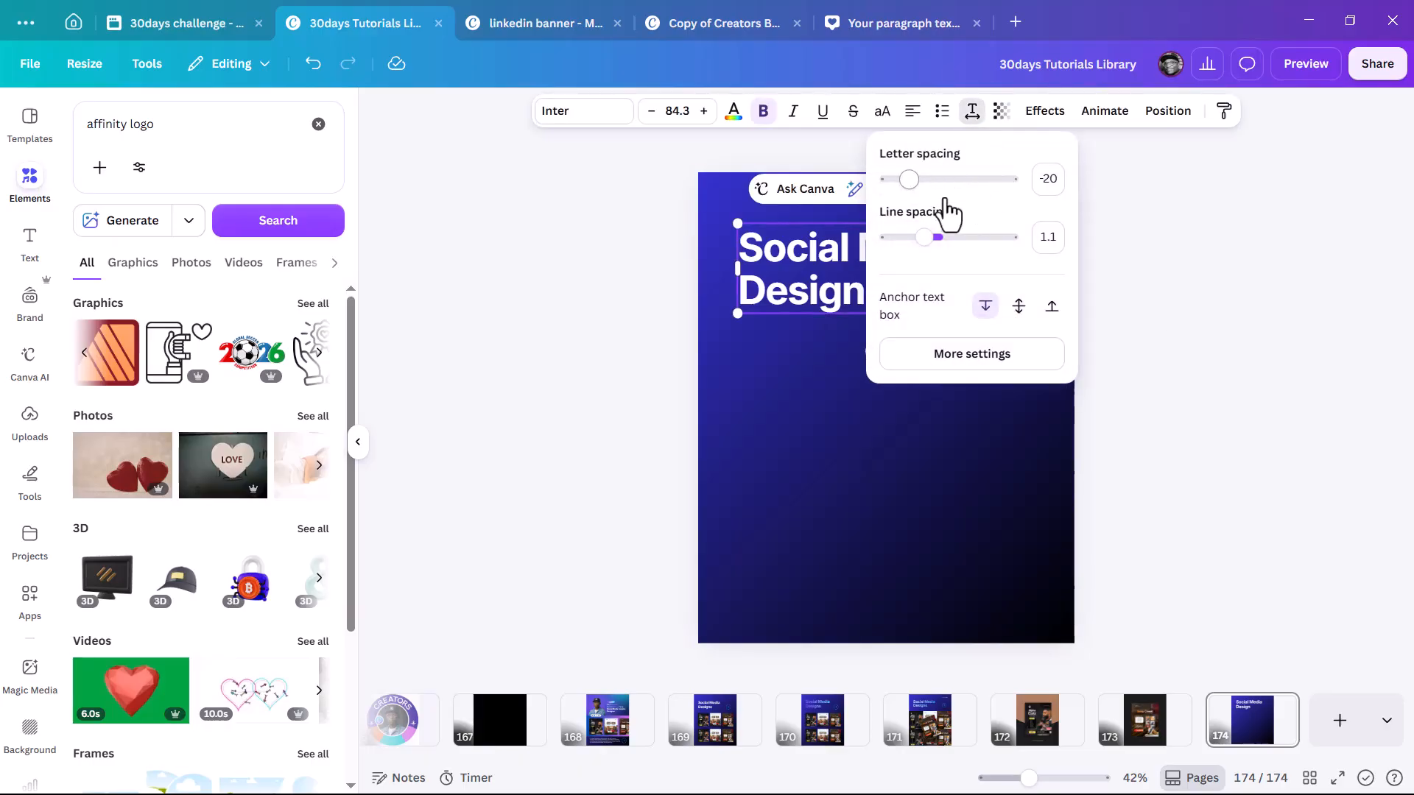
left_click(1092, 262)
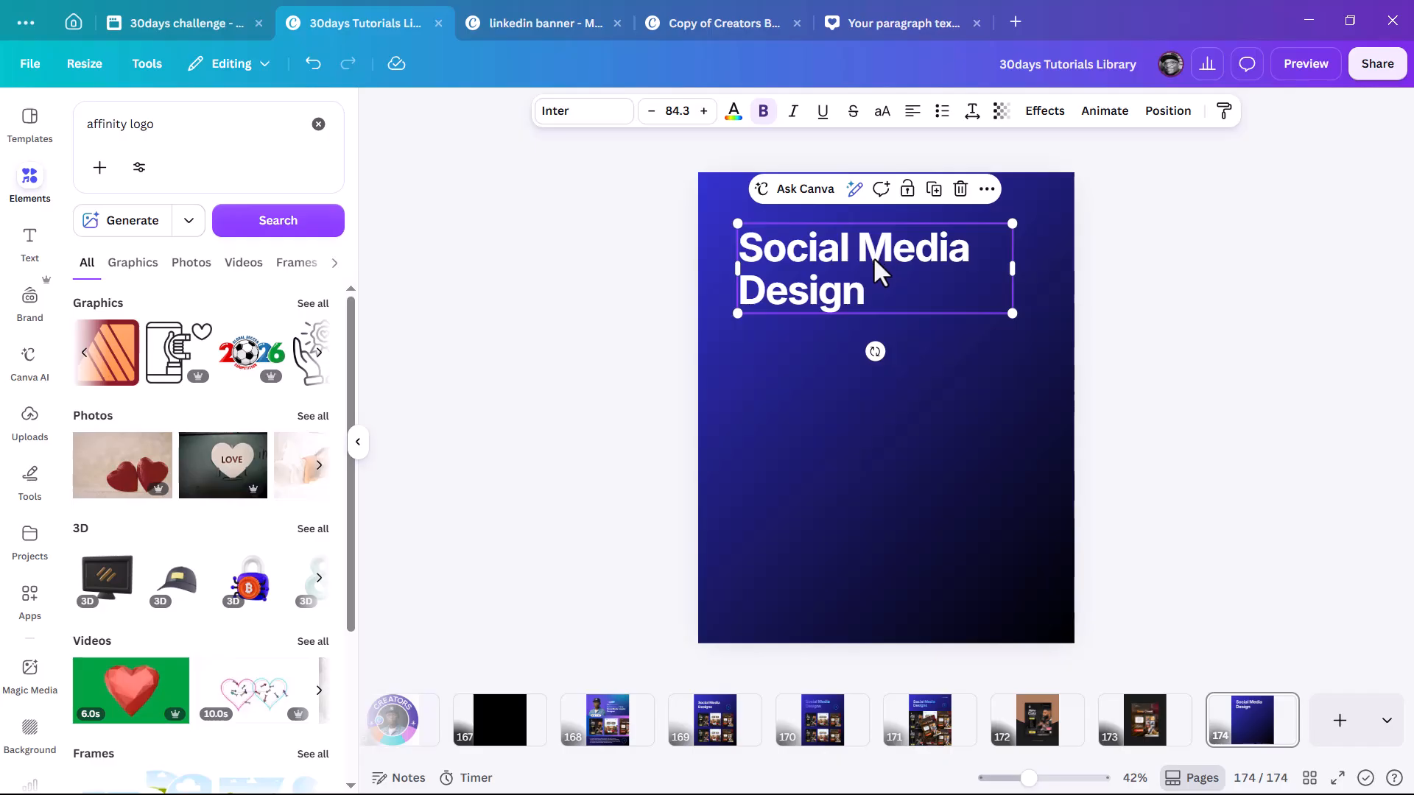
left_click_drag(875, 259, 875, 268)
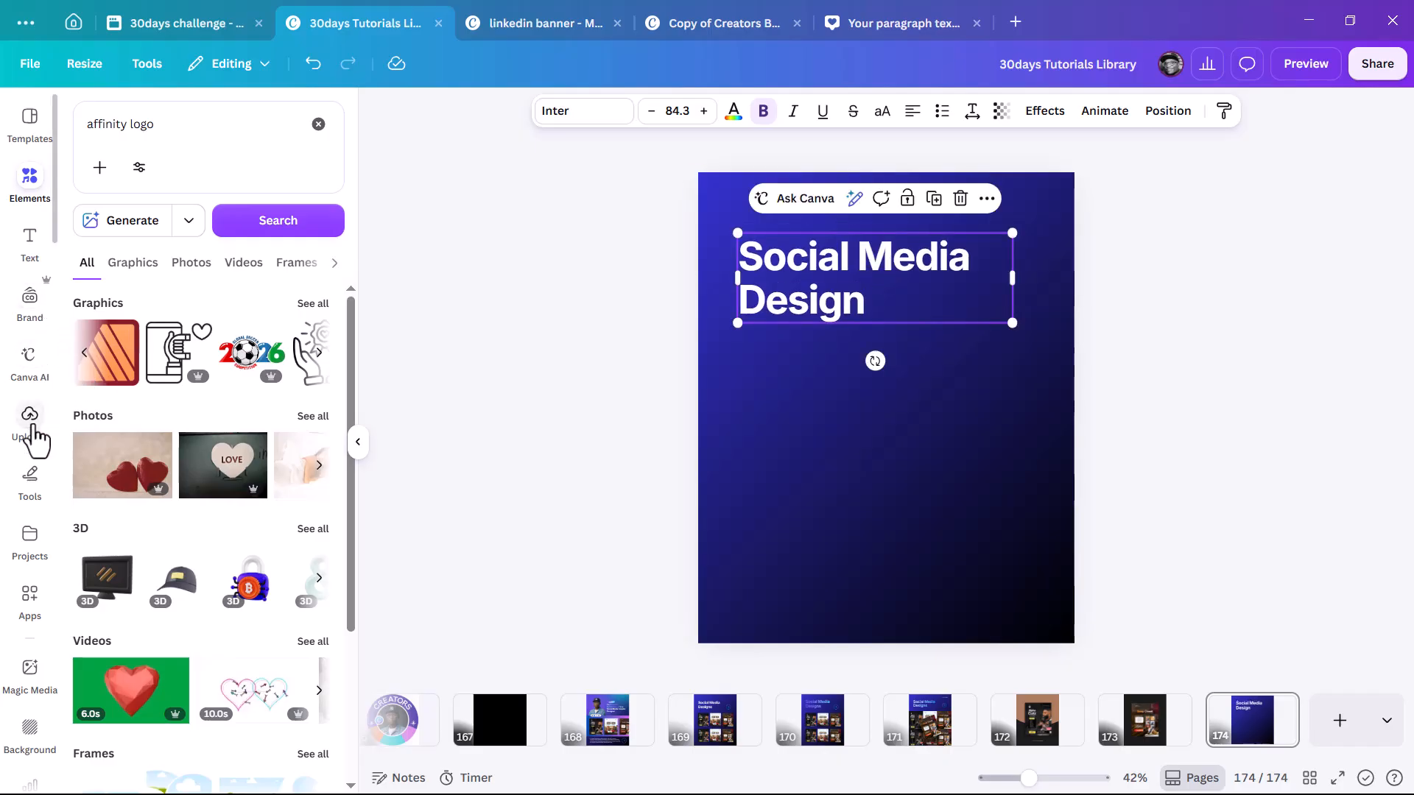
- Insert the uploaded Alpha Cutz barber flyer and scale it down beneath the heading
left_click(30, 419)
scroll(240, 475, "down", 8)
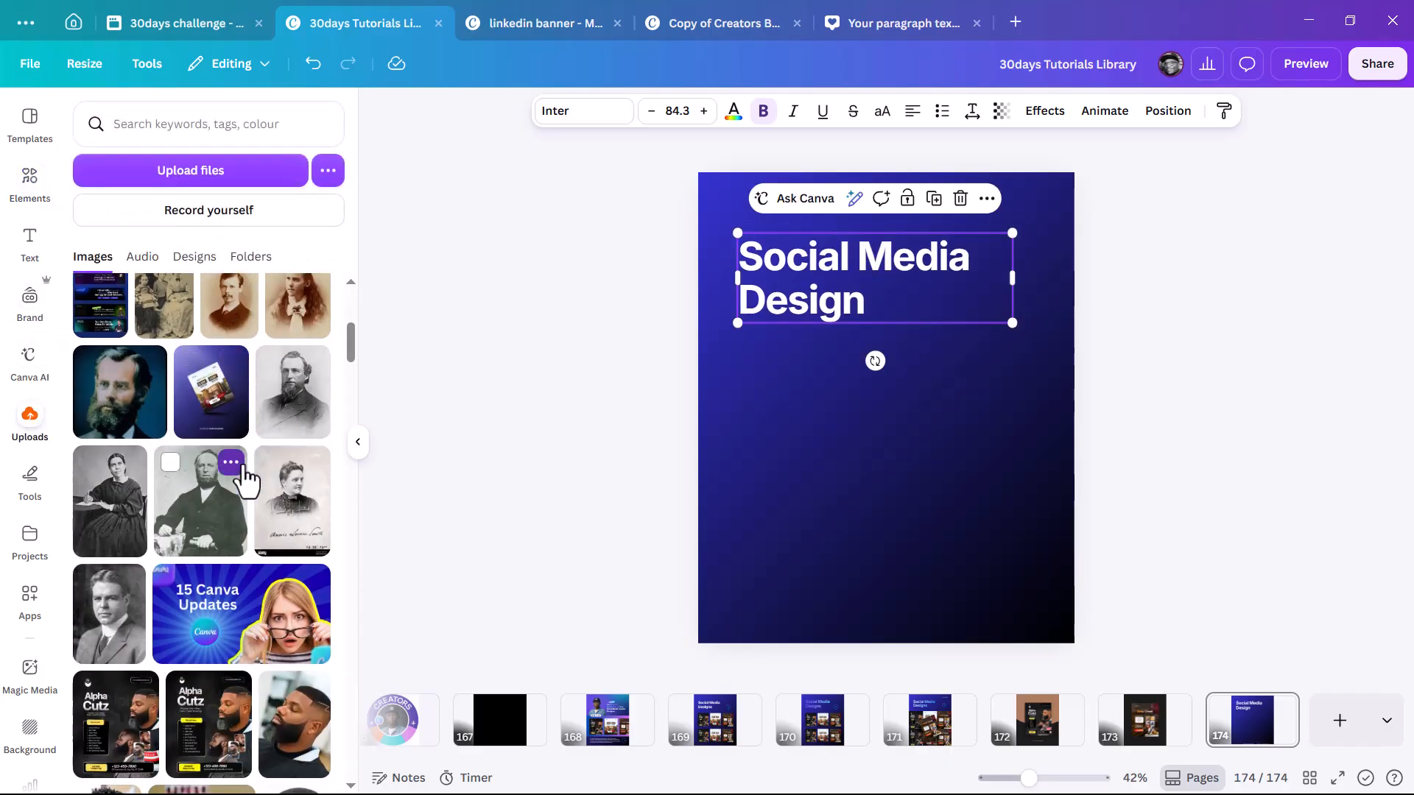
scroll(244, 479, "up", 2)
scroll(251, 475, "down", 4)
scroll(254, 475, "down", 3)
left_click(103, 450)
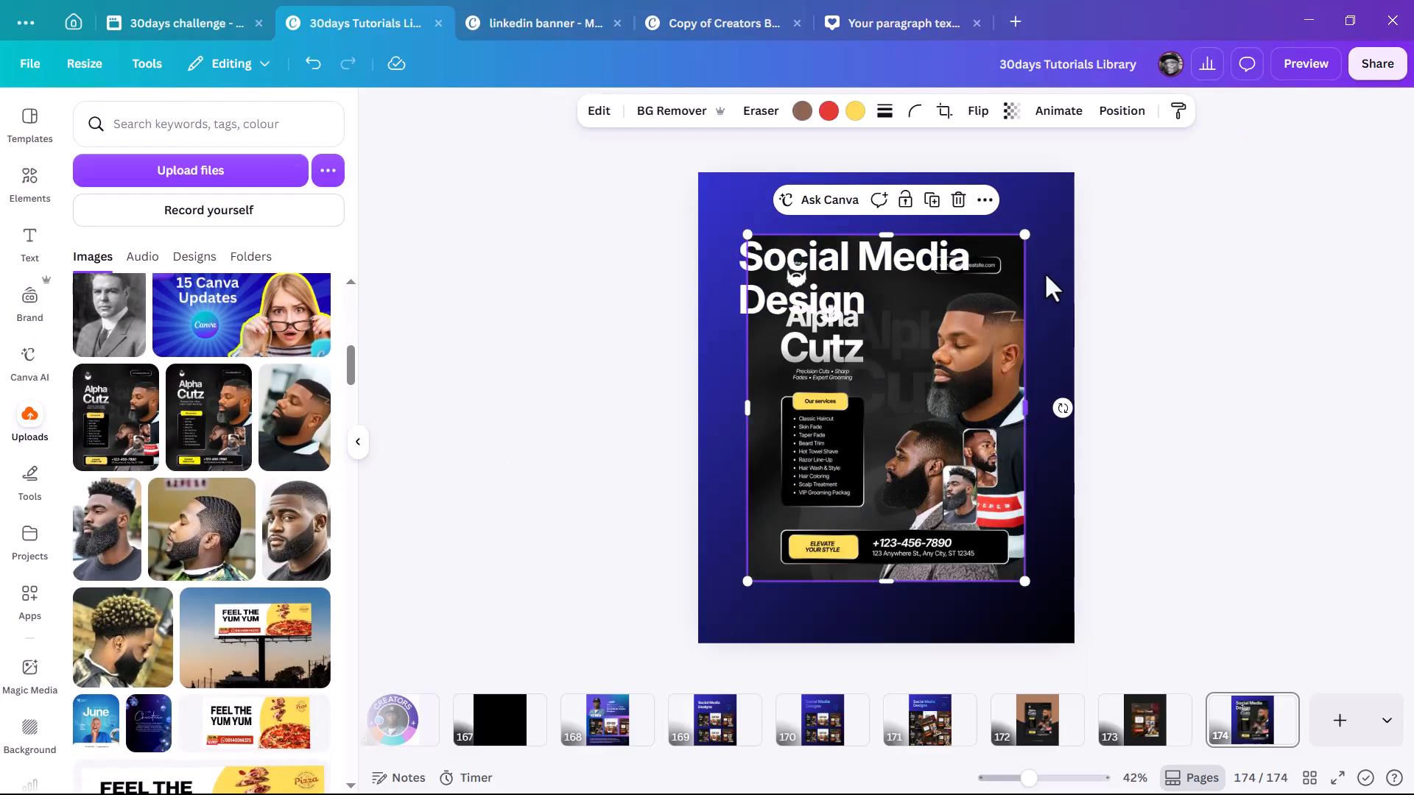
left_click_drag(868, 435, 866, 434)
- Duplicate the Alpha Cutz flyer twice and place the three copies edge to edge in one row
left_click_drag(808, 514, 916, 409)
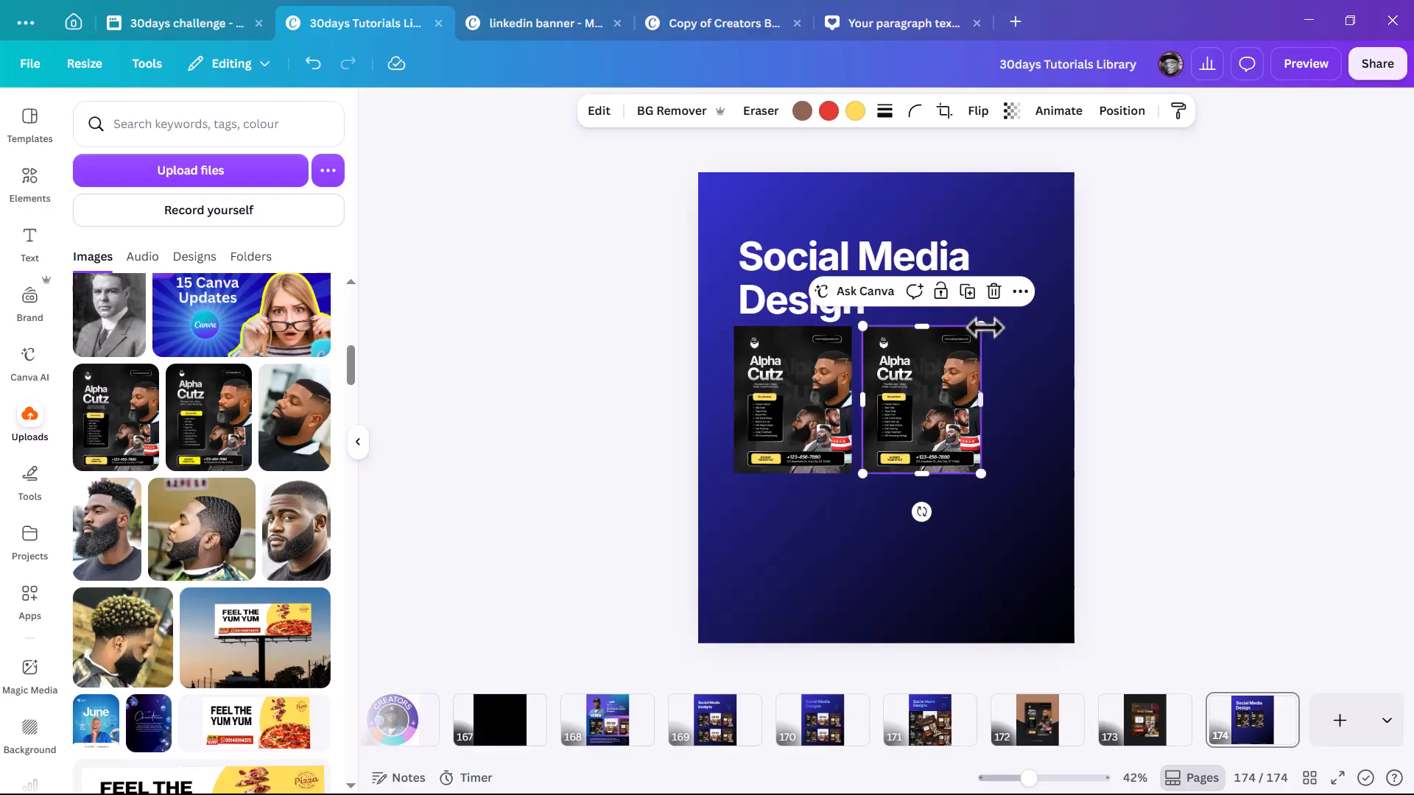
left_click(967, 291)
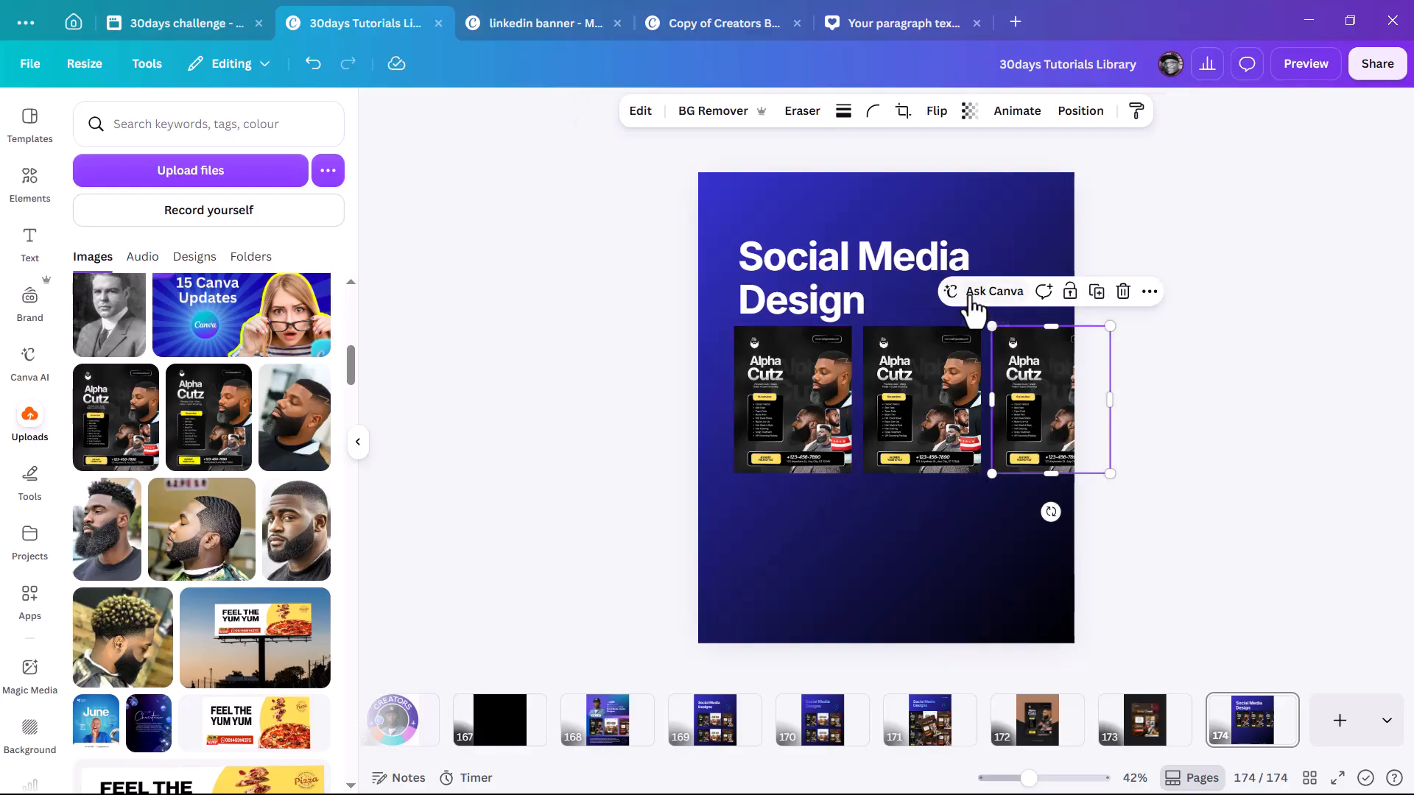
scroll(916, 391, "up", 5)
left_click_drag(881, 365, 857, 366)
left_click_drag(1167, 357, 1121, 356)
- Select all three flyers together and fit the row to the full width of the page
left_click(912, 395, "shift")
left_click(732, 418, "shift")
key("ctrl+minus")
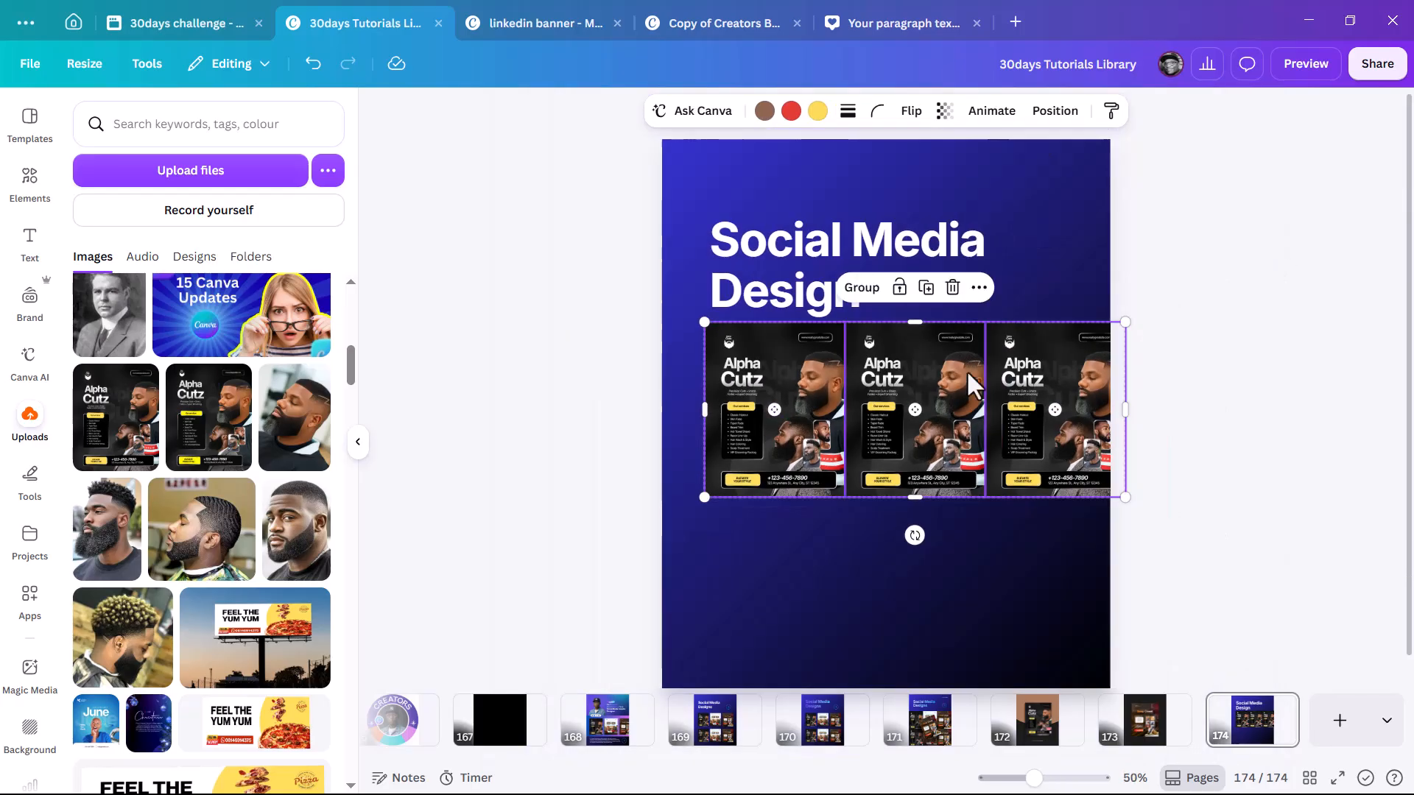
left_click_drag(939, 372, 924, 383)
left_click_drag(1088, 508, 1105, 514)
key("ctrl+minus")
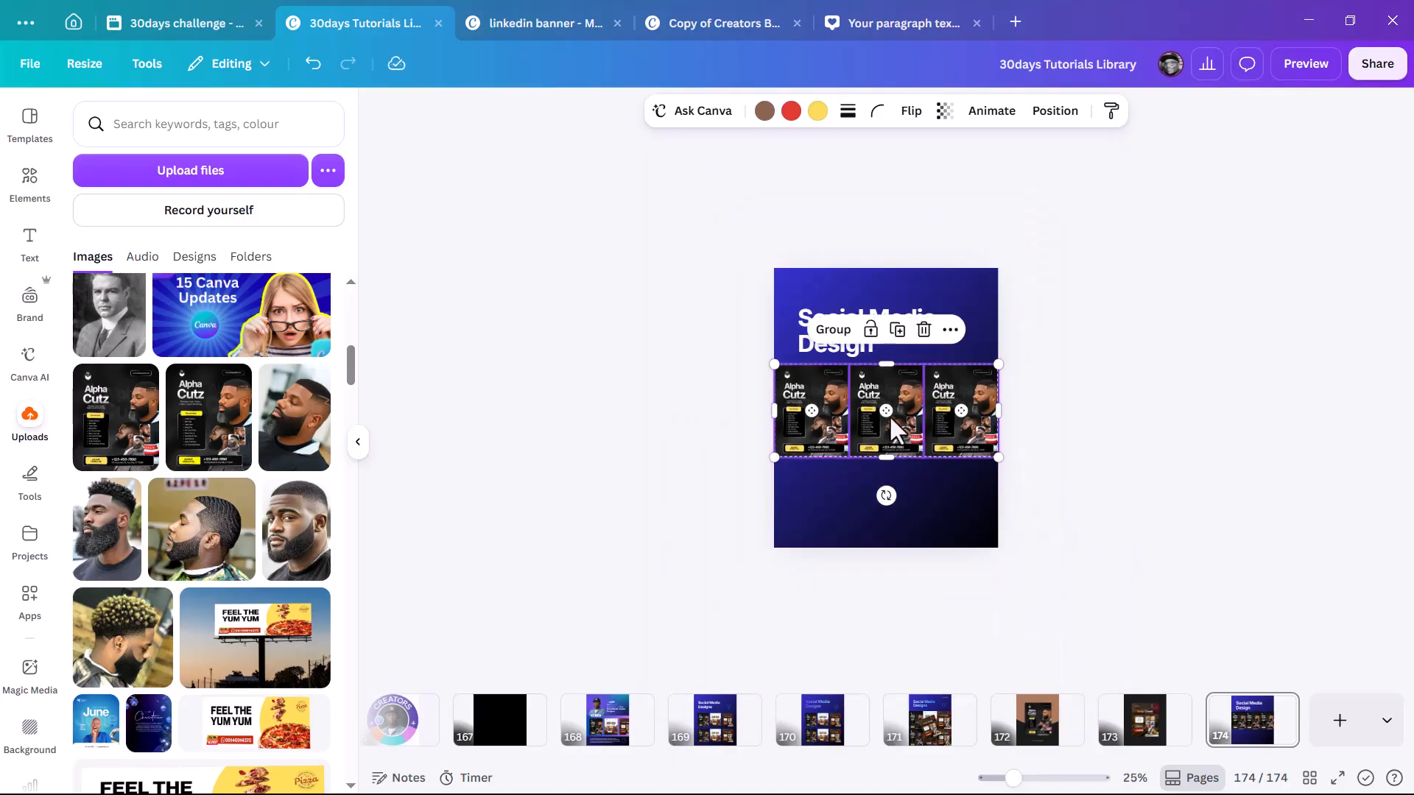
- Duplicate the flyer row directly below and align the six-flyer grid with the page's bottom edge
left_click_drag(907, 387, 900, 479)
scroll(911, 480, "up", 3)
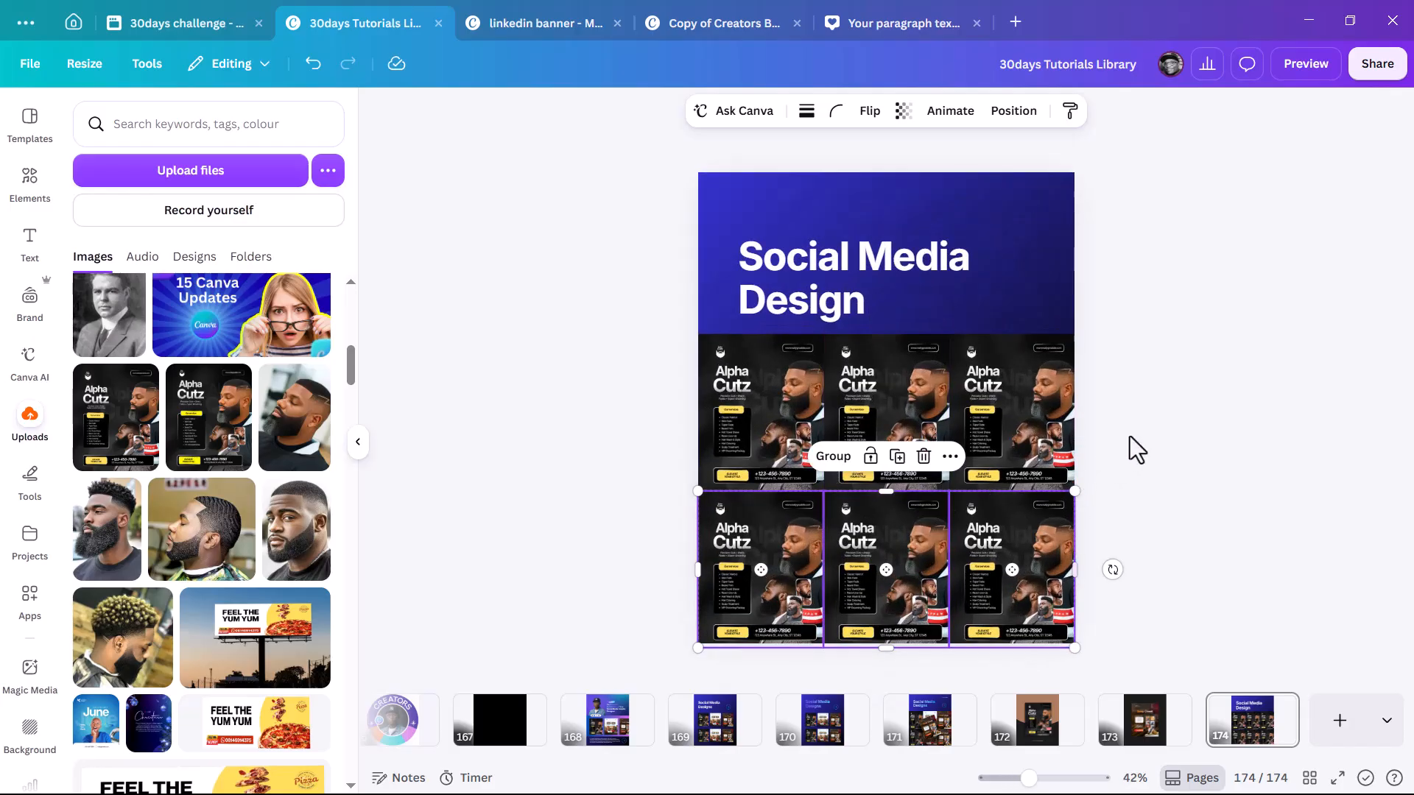
left_click_drag(1146, 389, 680, 591)
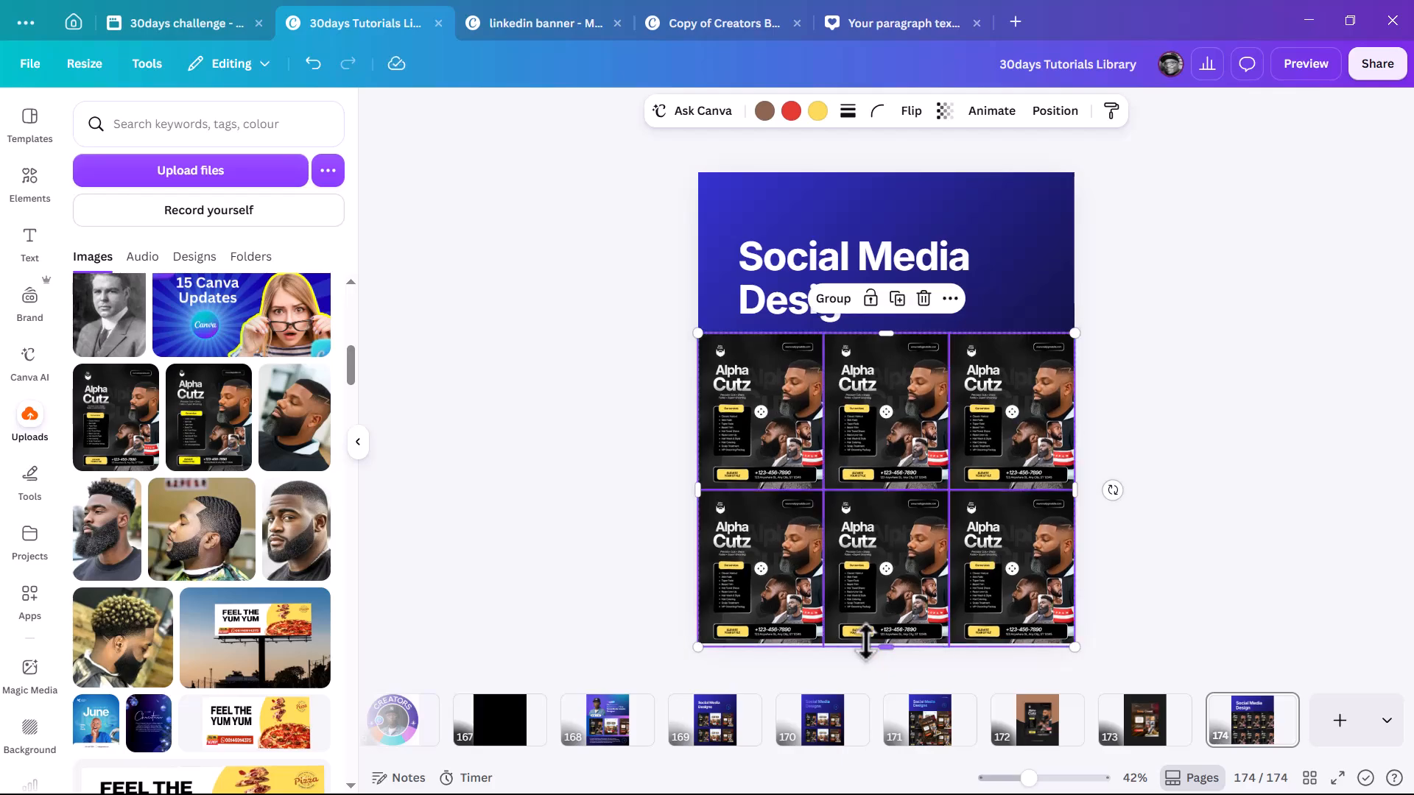
scroll(863, 634, "up", 5)
scroll(862, 657, "down", 2)
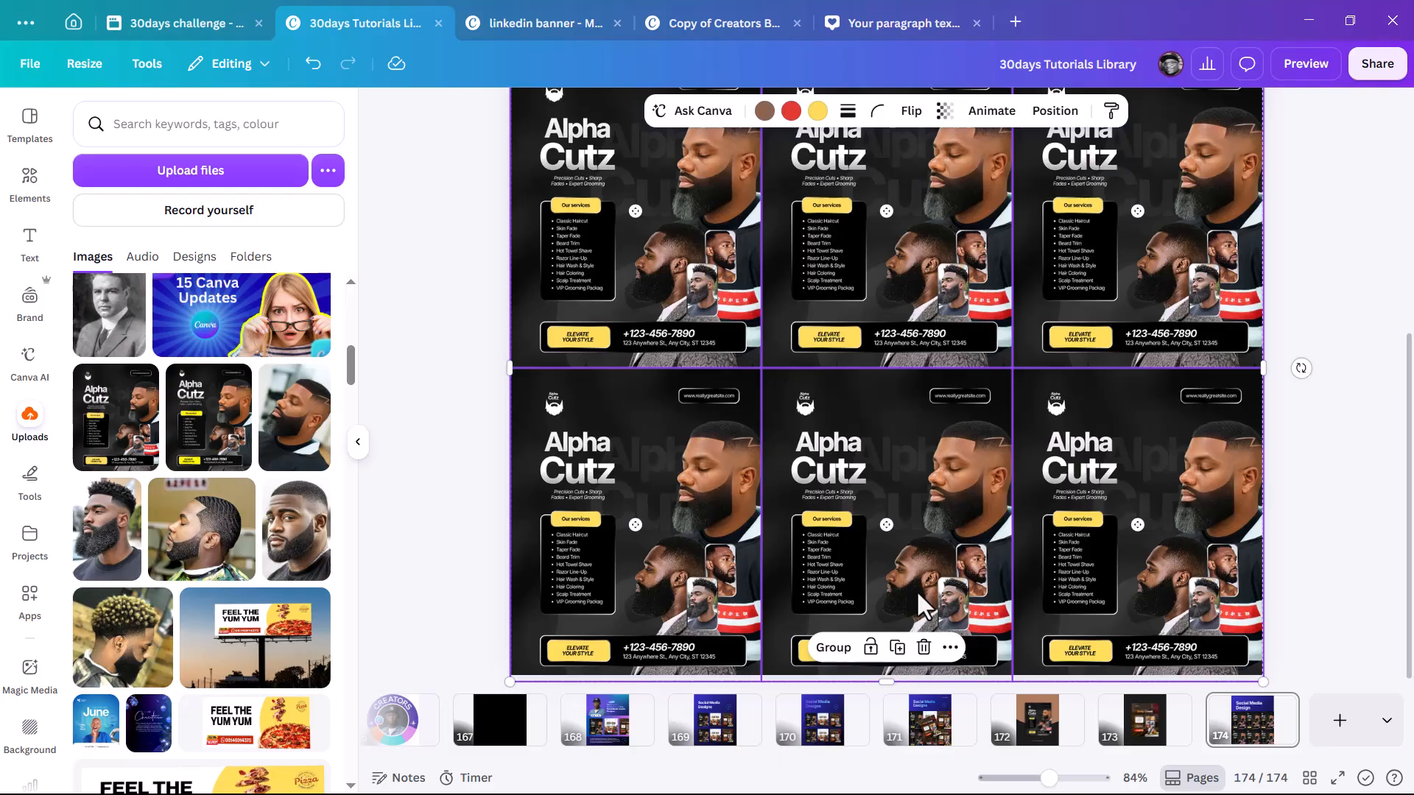
left_click_drag(918, 592, 917, 585)
scroll(868, 530, "down", 5)
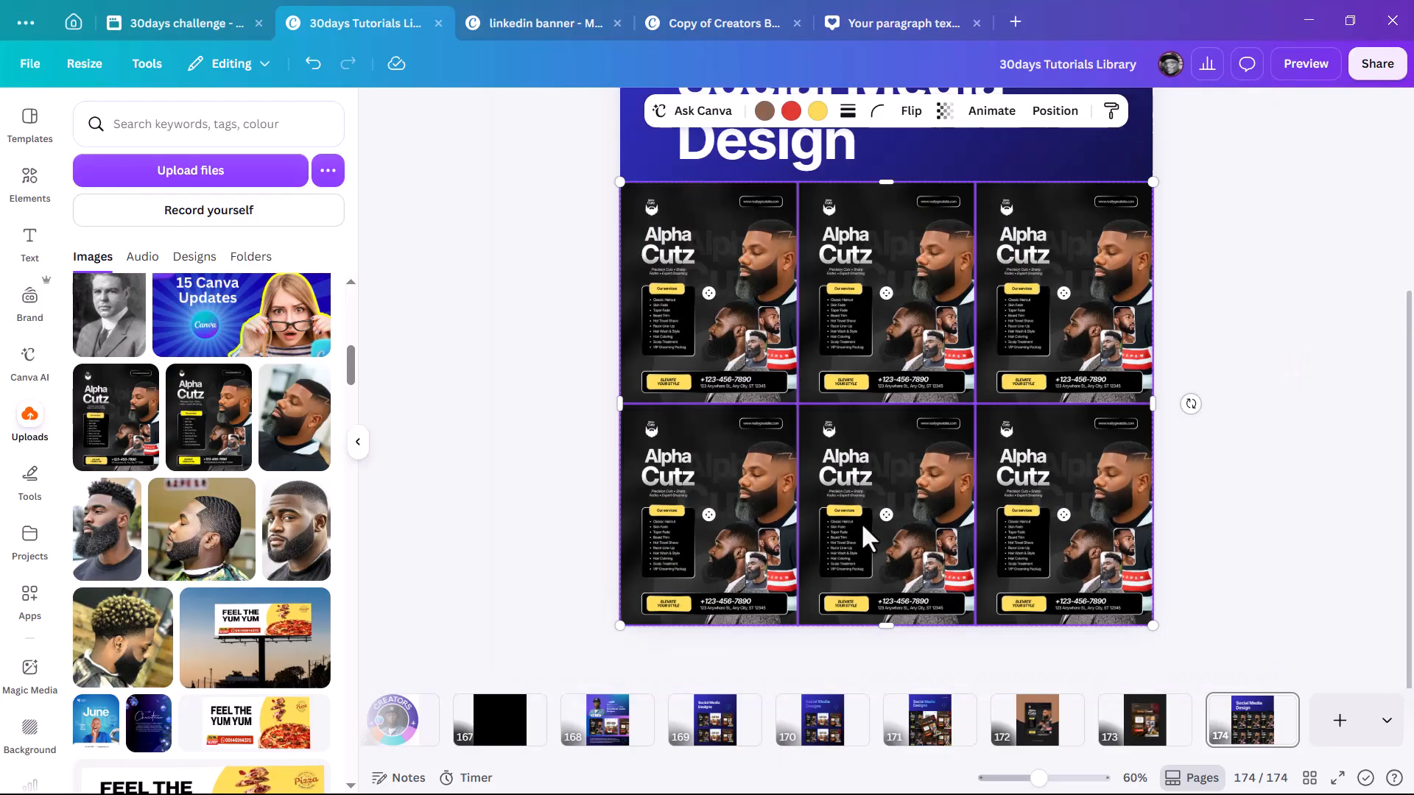
left_click(1119, 464)
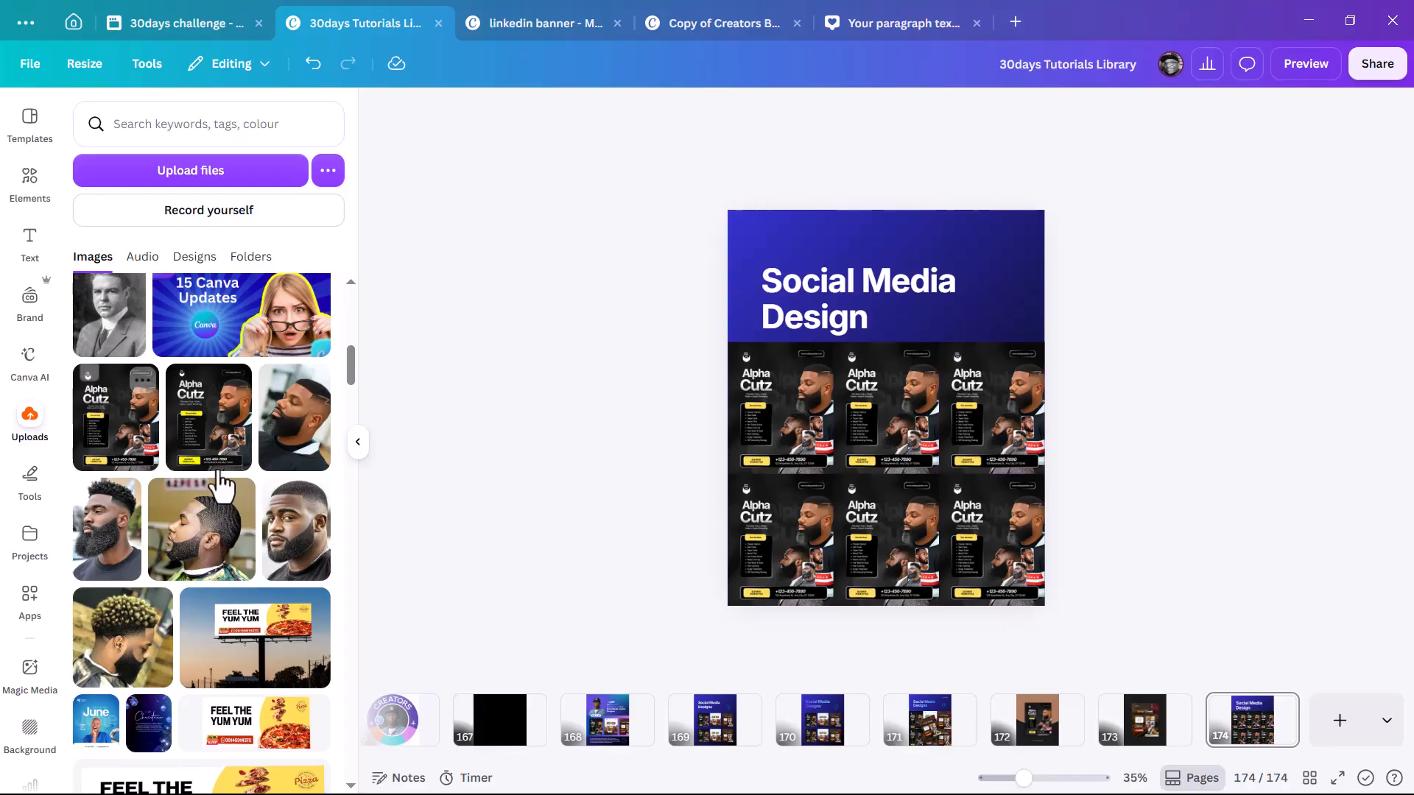
- Replace the grid's top-middle flyer with the dark blue Christmas design from the uploads
scroll(254, 519, "down", 5)
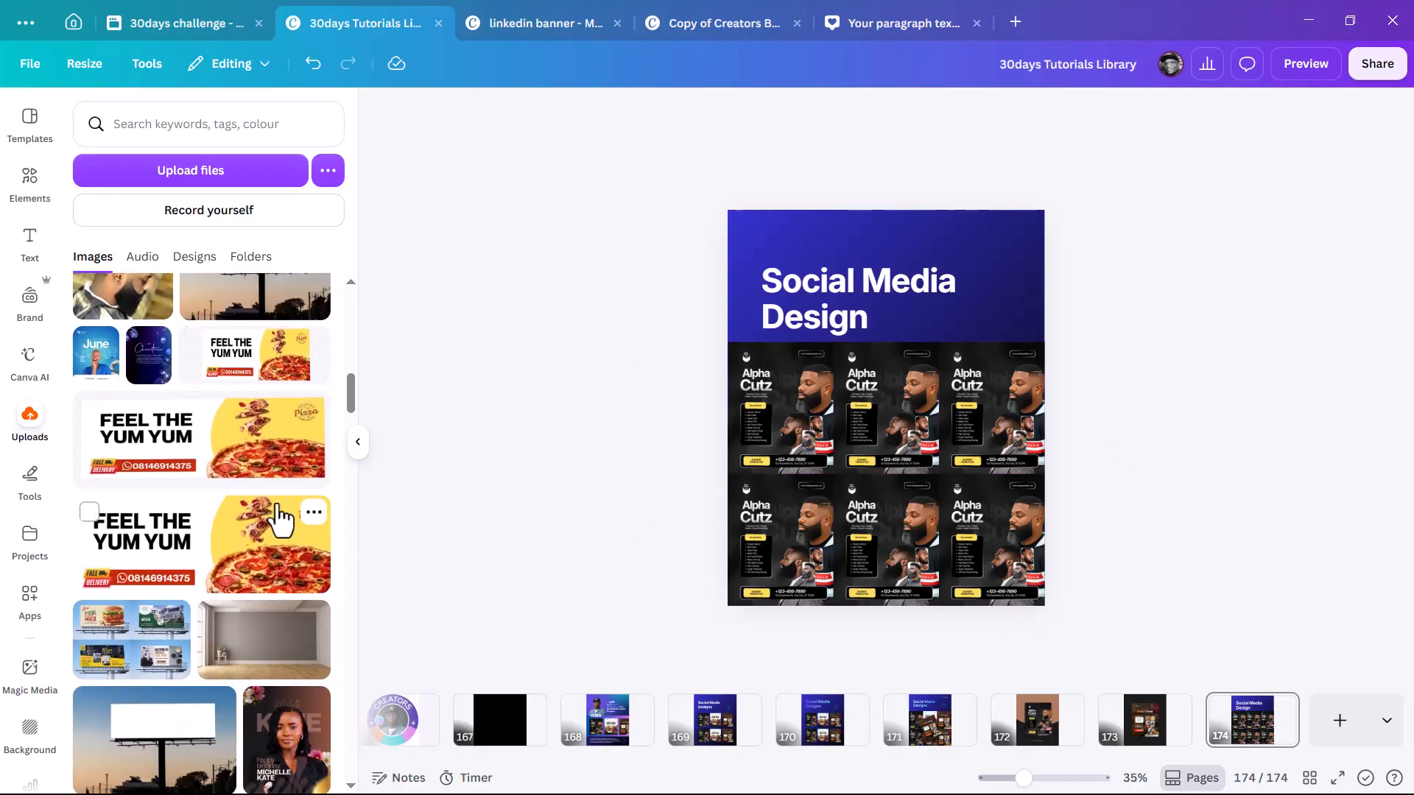
scroll(280, 519, "down", 2)
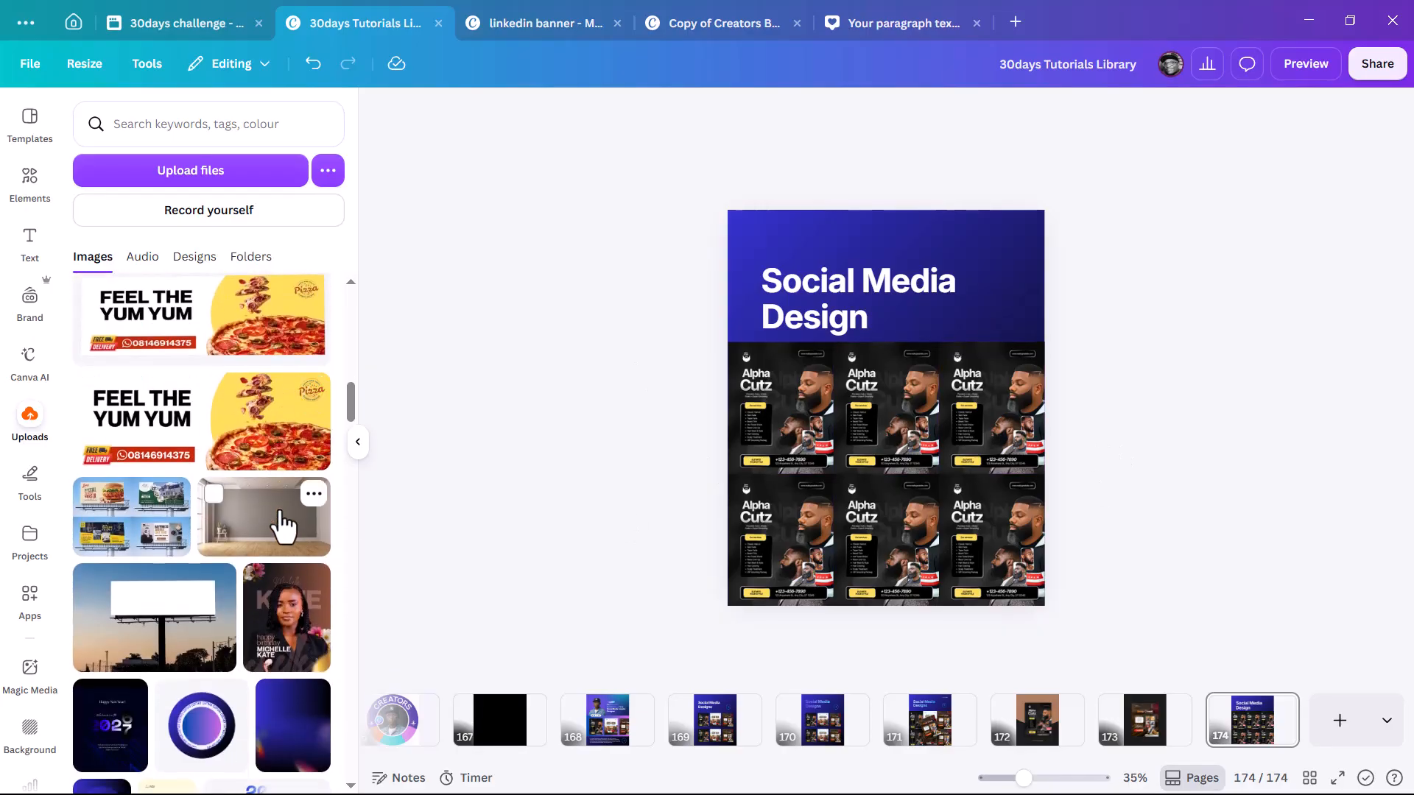
scroll(280, 503, "up", 1)
left_click_drag(143, 365, 871, 444)
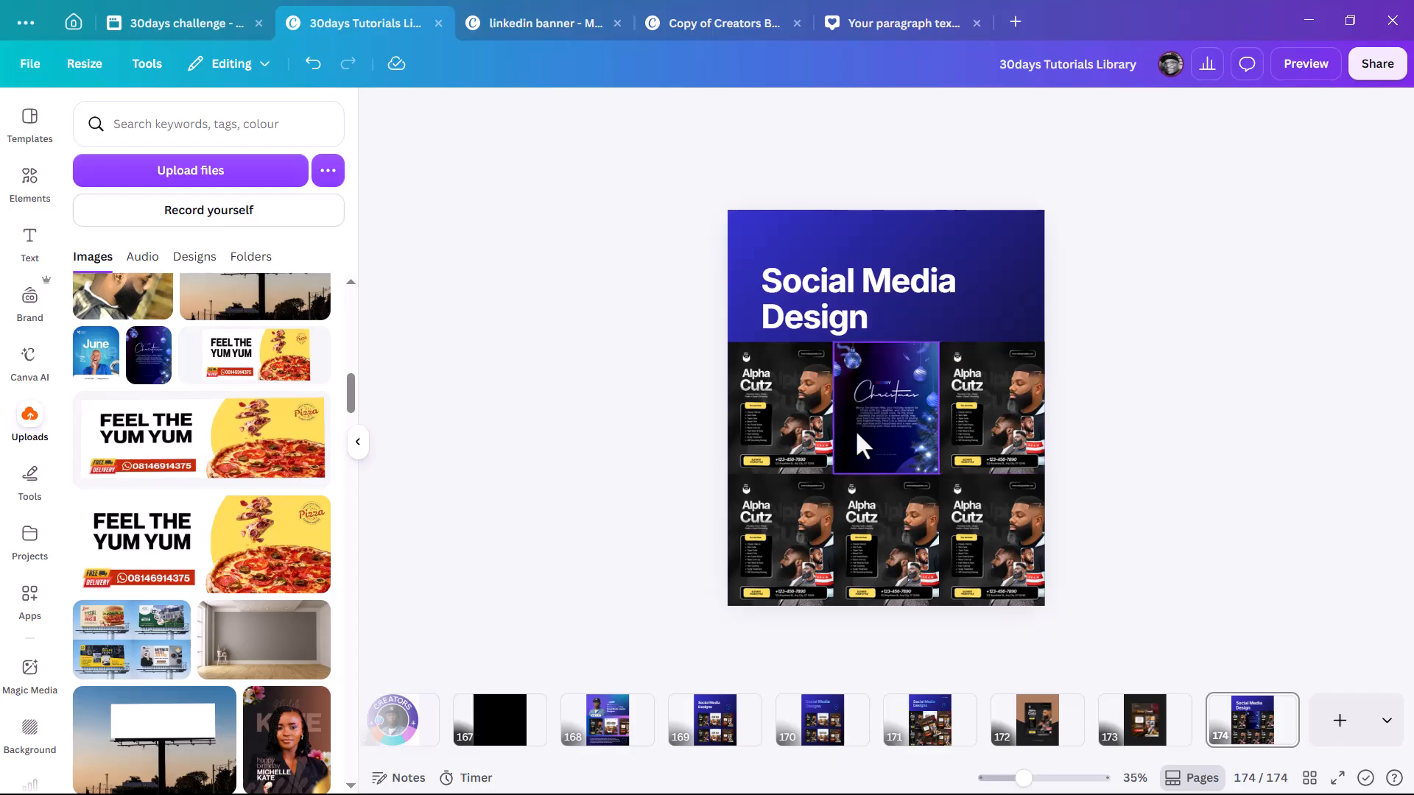
- Replace the grid's top-right flyer with the uploaded Quality Gadget design
scroll(231, 558, "down", 5)
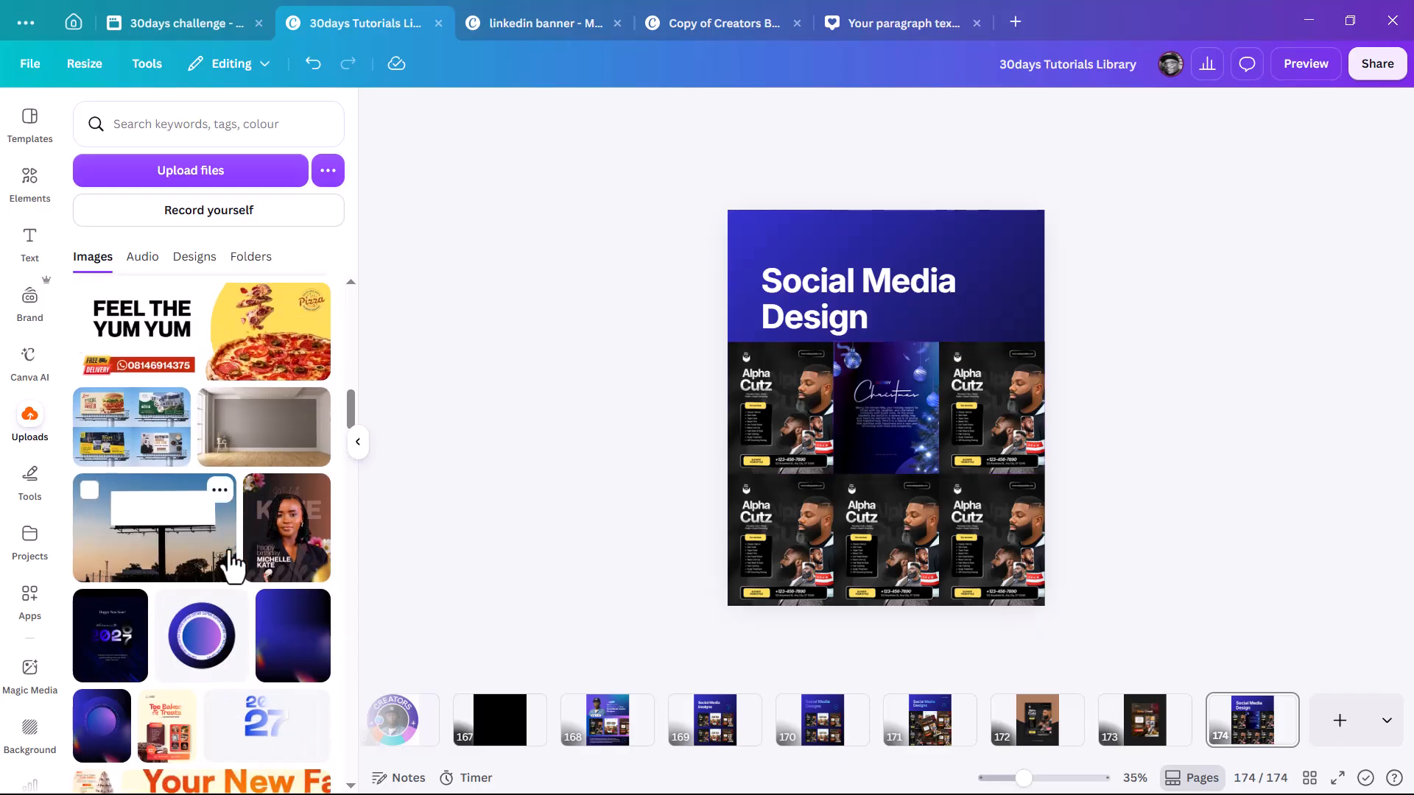
scroll(237, 549, "down", 2)
left_click_drag(278, 538, 895, 440)
left_click_drag(991, 417, 1013, 414)
- Replace the grid's bottom-left flyer with the Sway Closet design from the uploads
scroll(254, 545, "down", 5)
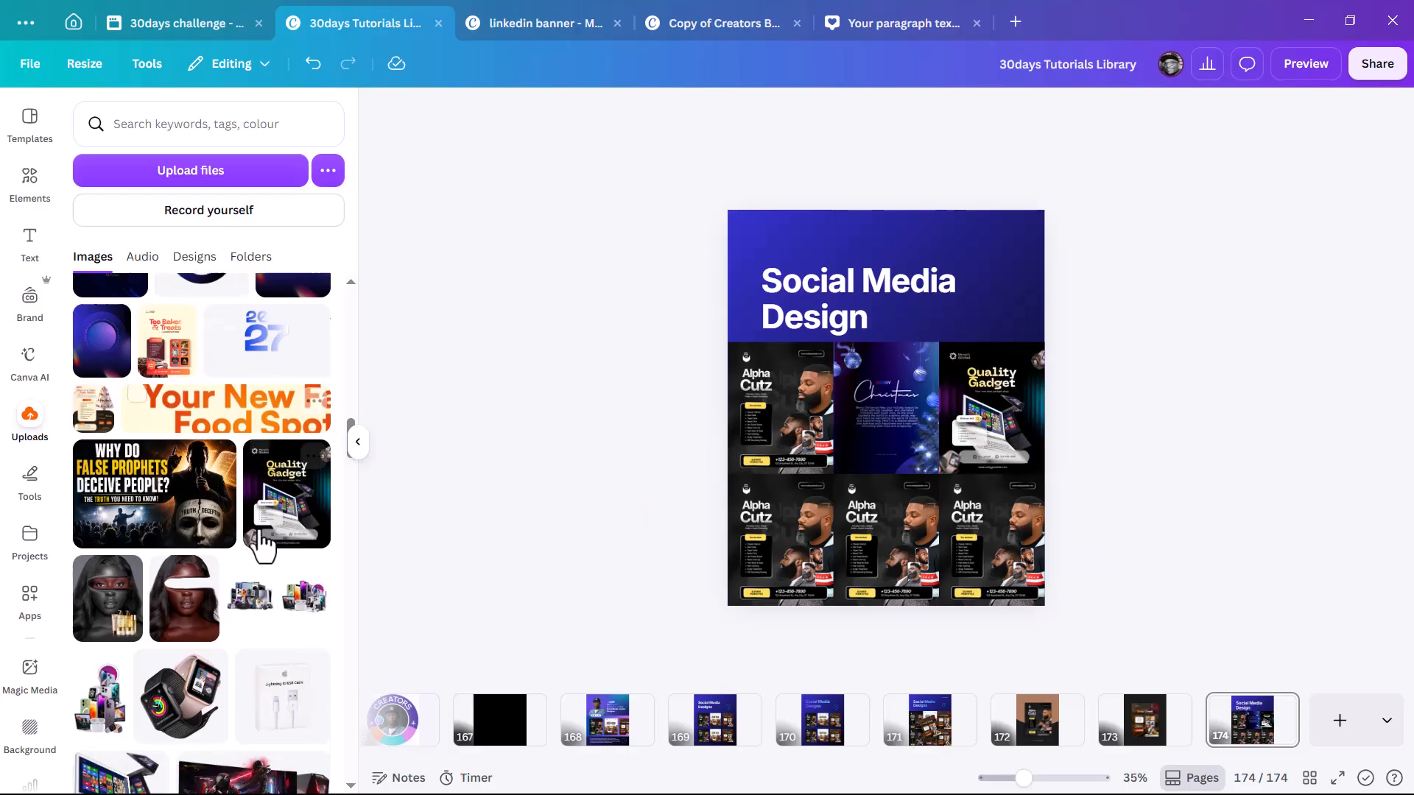
scroll(259, 552, "down", 10)
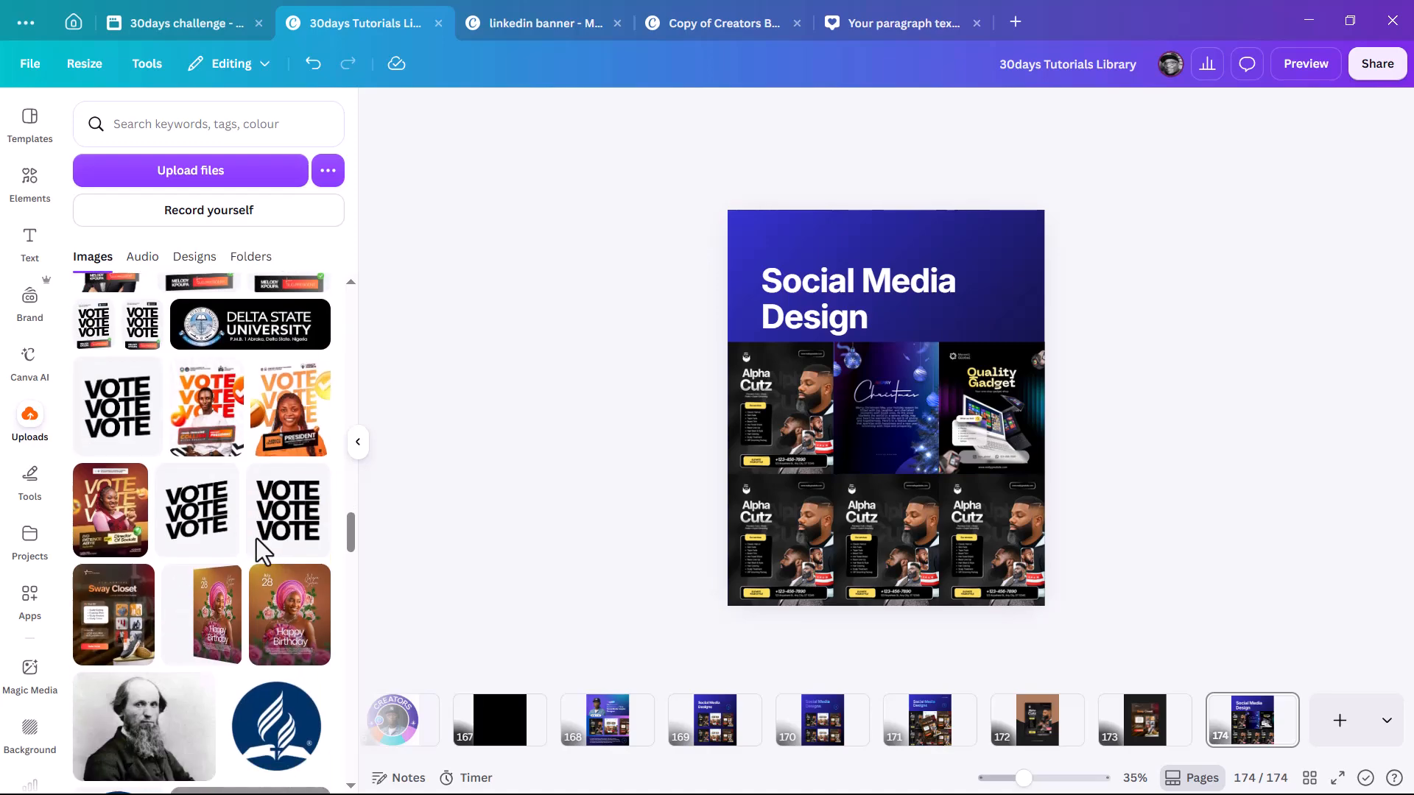
scroll(259, 563, "down", 3)
left_click_drag(114, 390, 816, 565)
- Replace the grid's bottom-middle flyer with the uploaded Happy Birthday design of the woman in a pink headwrap
scroll(176, 508, "down", 5)
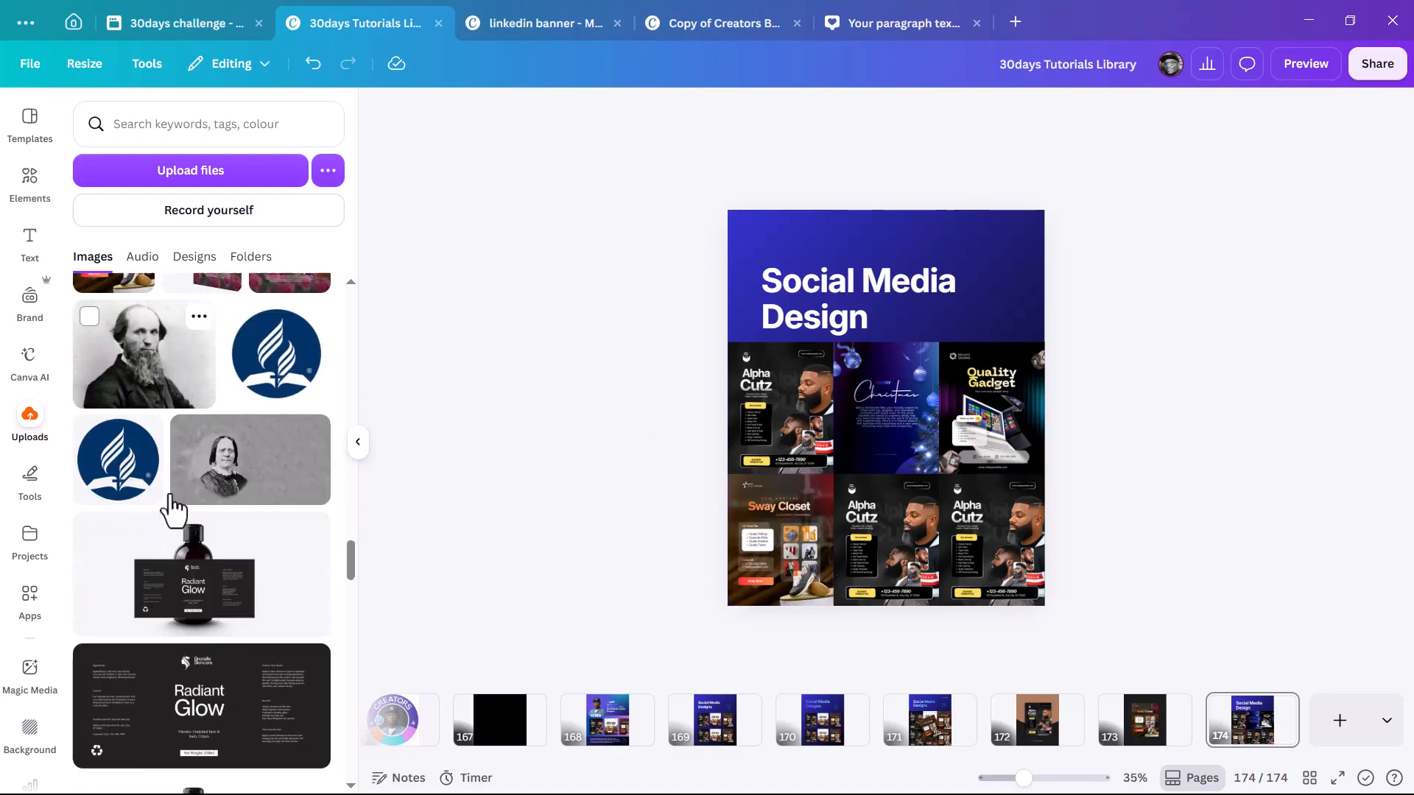
scroll(181, 512, "down", 7)
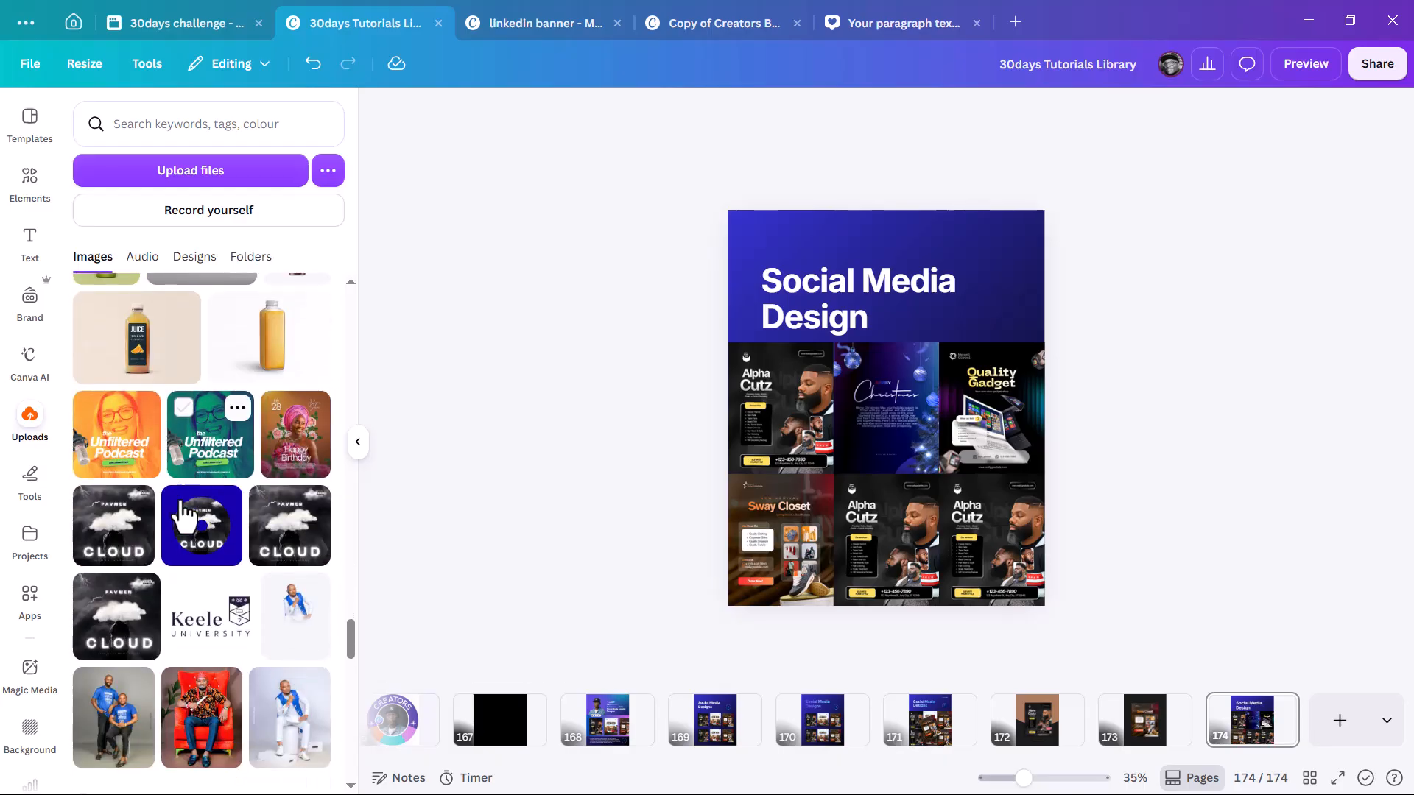
scroll(234, 501, "down", 1)
left_click_drag(297, 324, 888, 567)
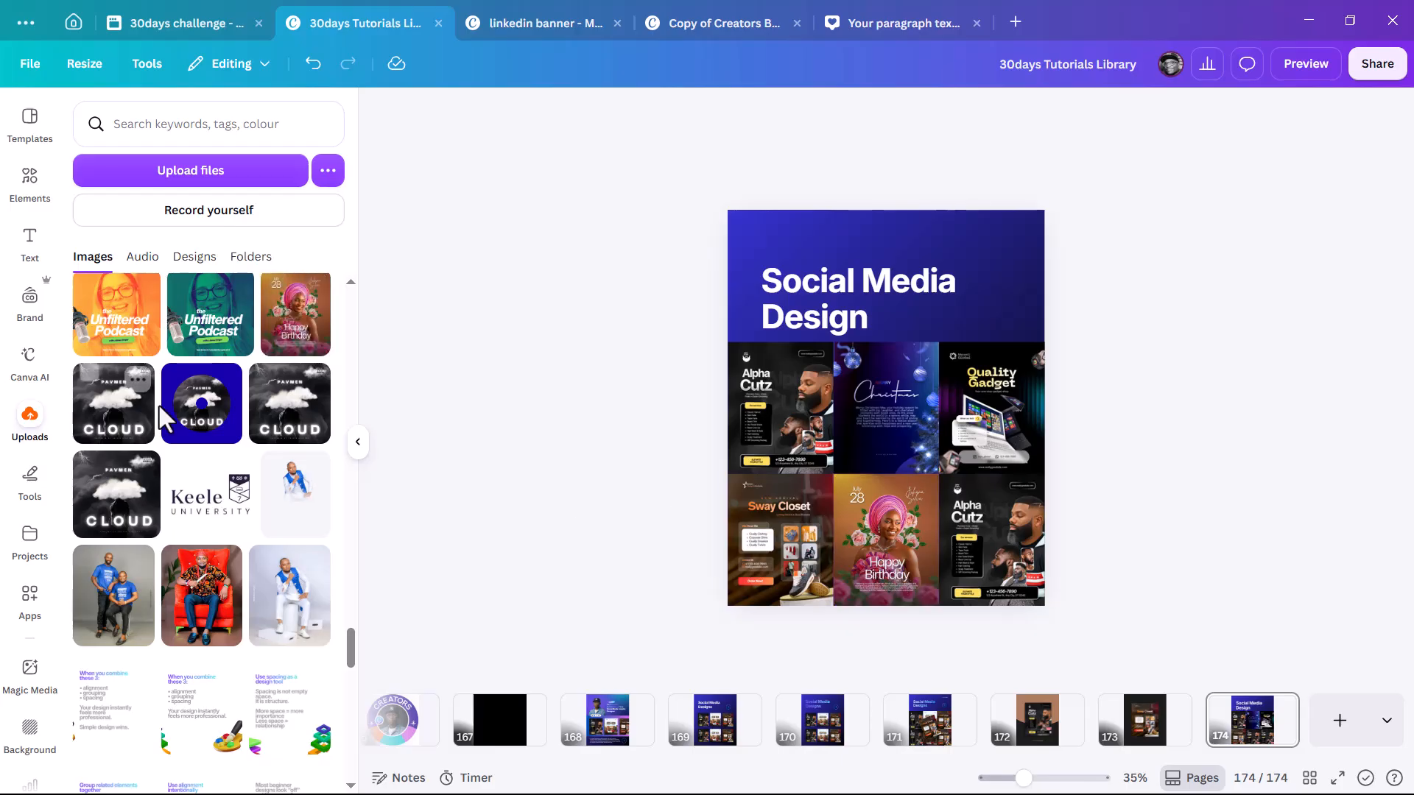
- Replace the grid's bottom-right flyer with the blue Back to School design from the uploads
scroll(204, 412, "down", 4)
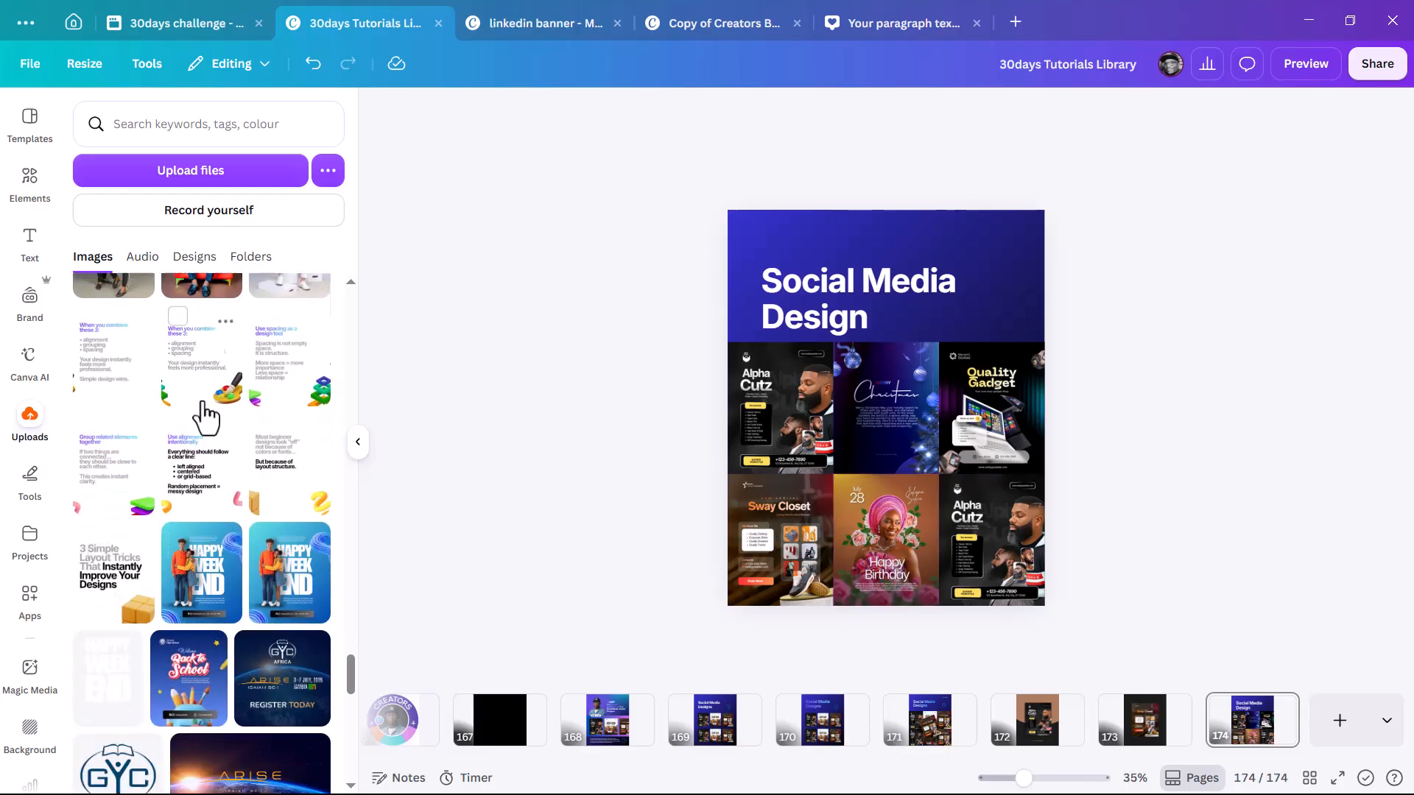
scroll(207, 416, "down", 2)
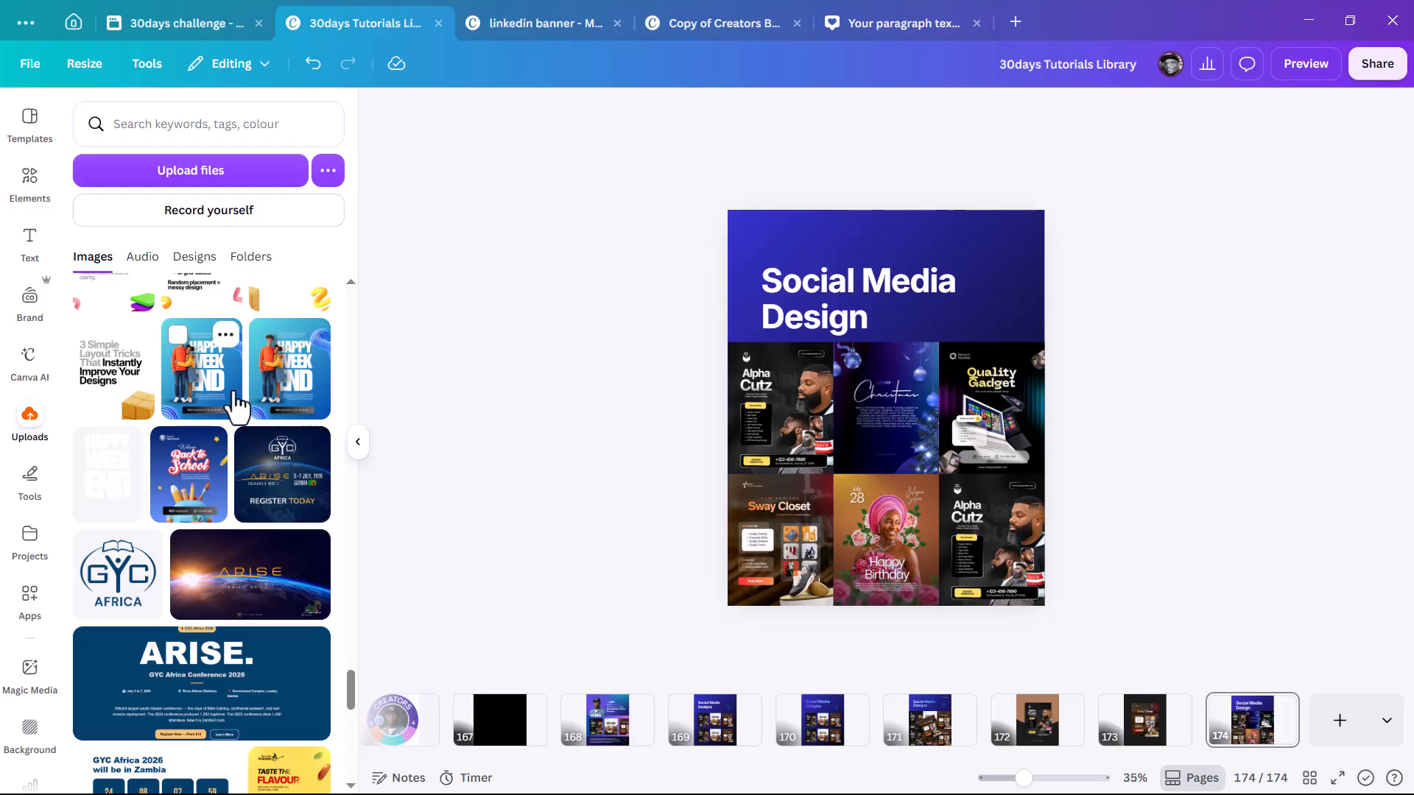
scroll(236, 401, "down", 1)
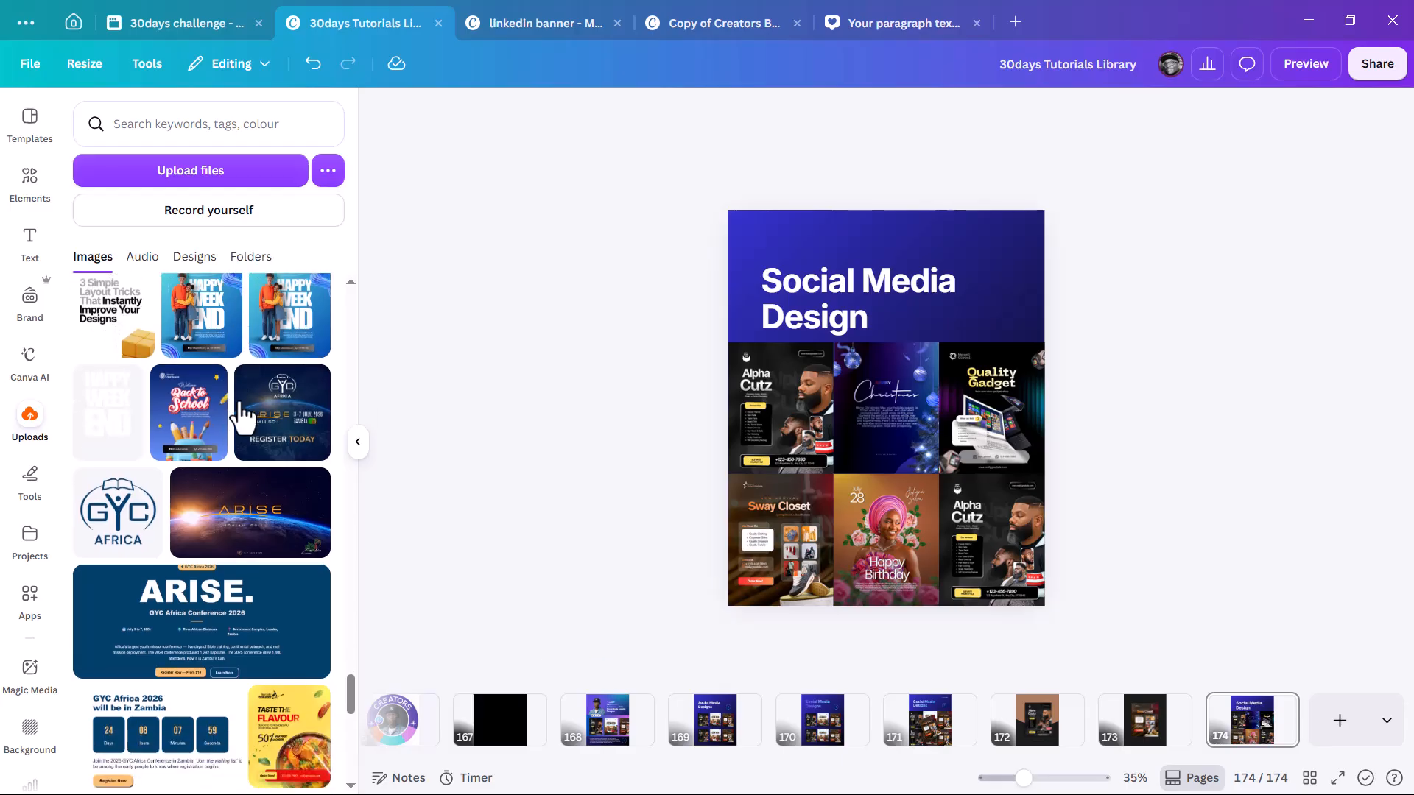
left_click_drag(197, 442, 1029, 562)
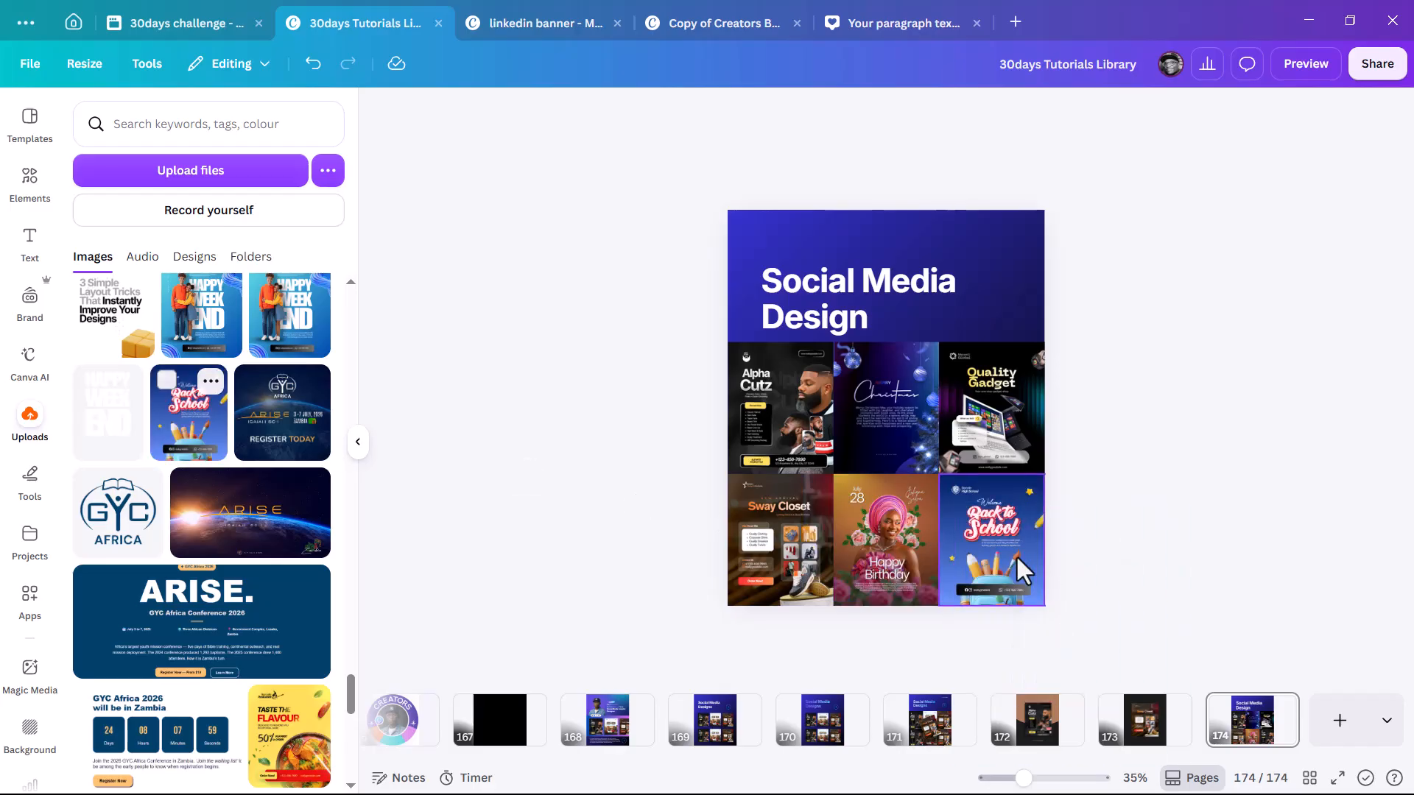
- Replace the Christmas design in the grid's top-middle cell with the uploaded Brocelle Barbing Salon flyer
scroll(218, 521, "down", 4)
scroll(218, 521, "down", 3)
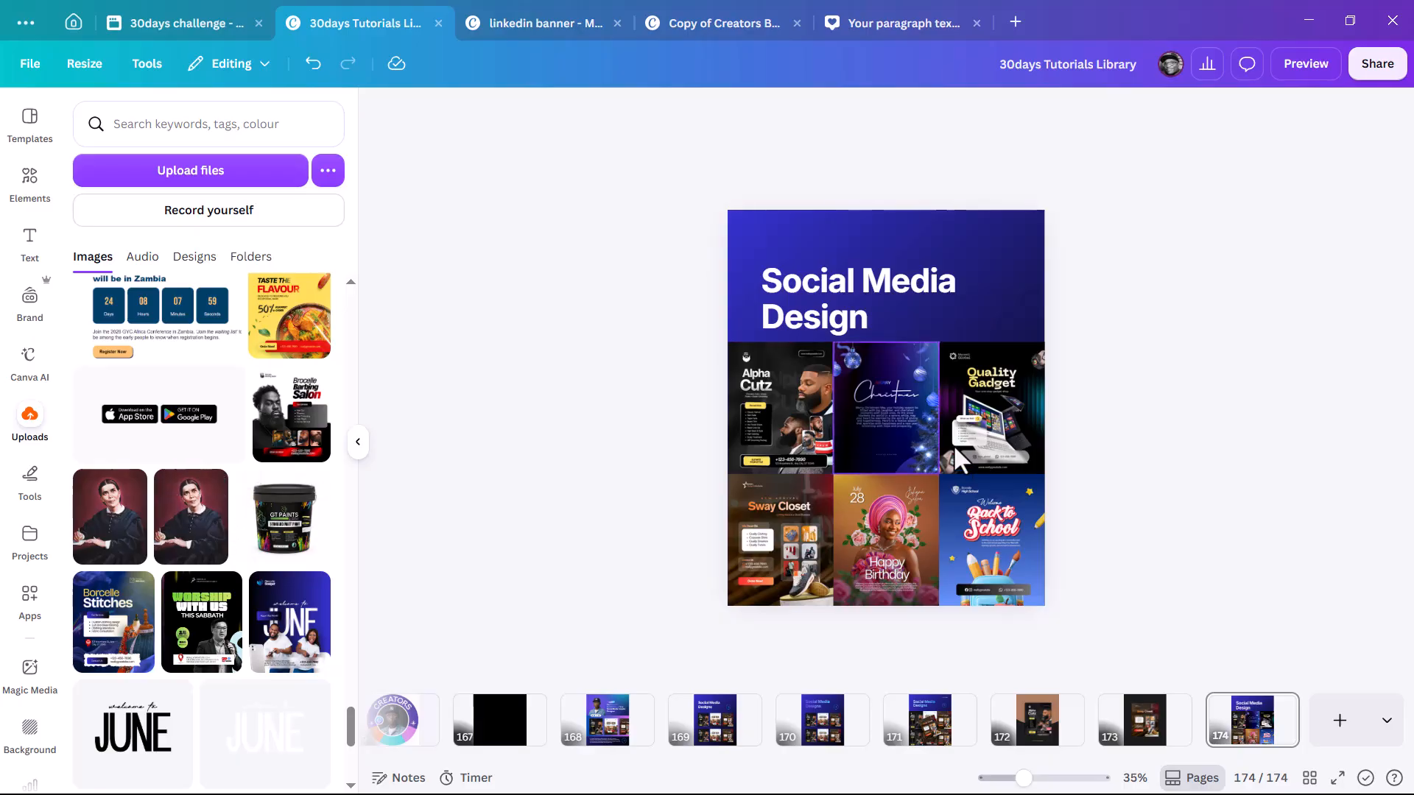
left_click_drag(294, 438, 890, 422)
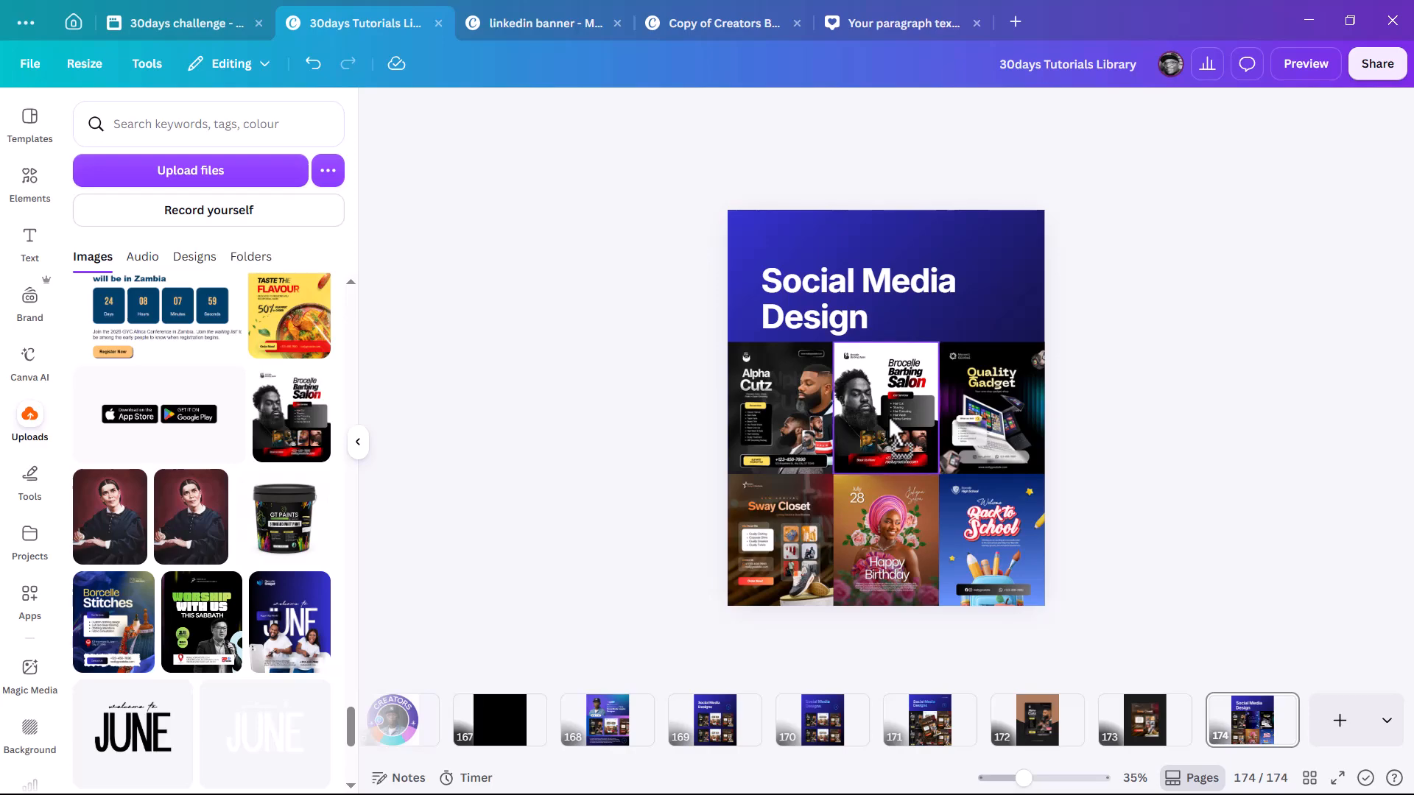
scroll(169, 508, "down", 1)
scroll(172, 521, "down", 2)
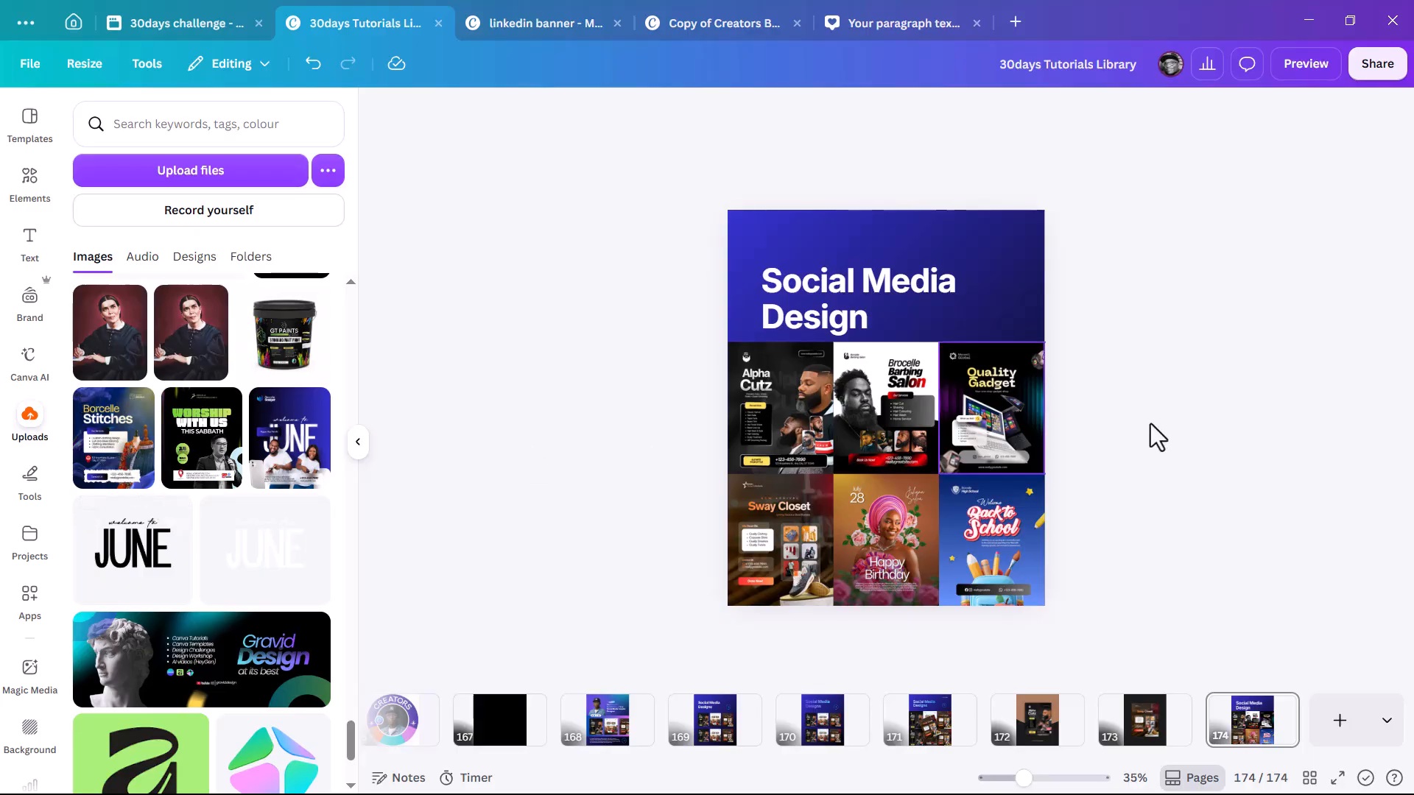
scroll(1092, 436, "down", 1)
scroll(1092, 436, "down", 1)
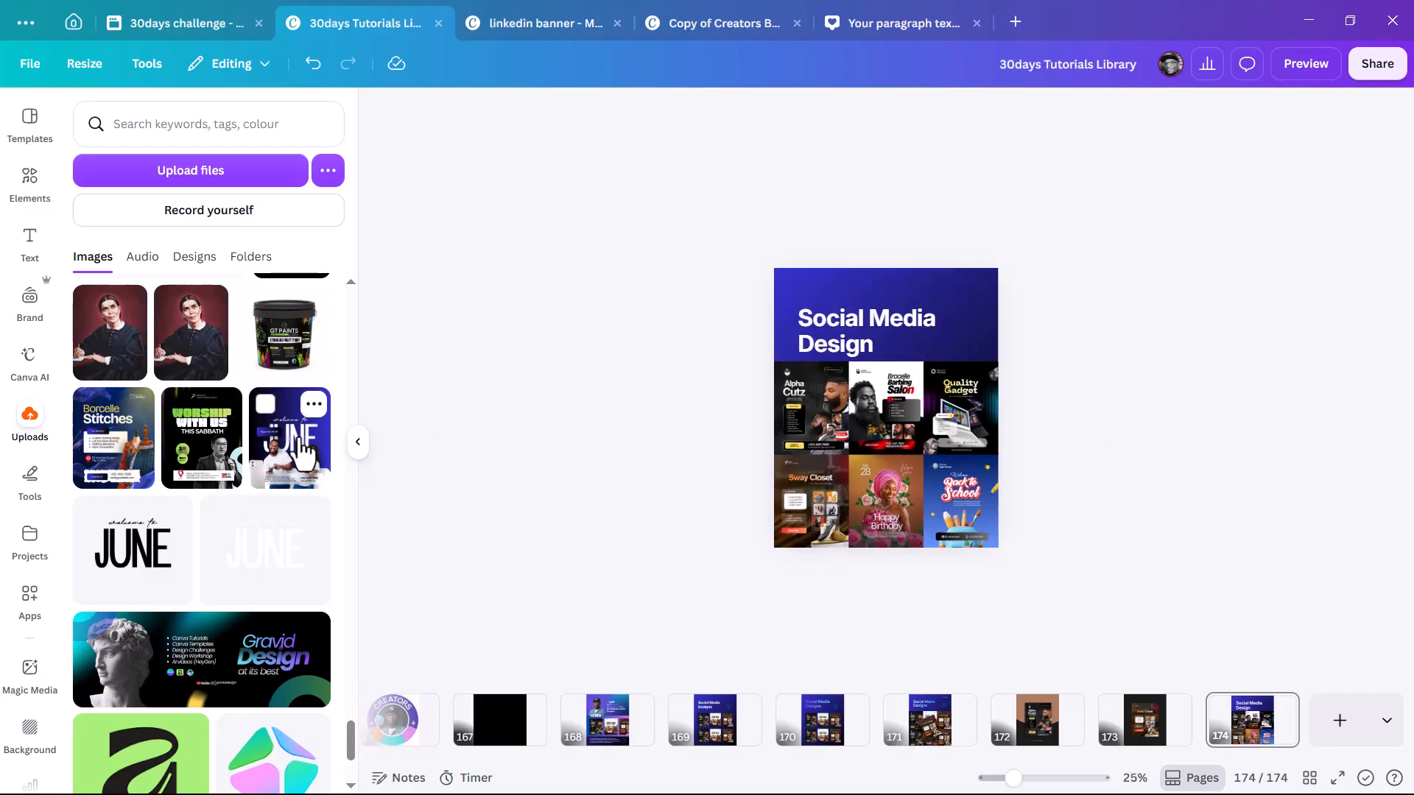
- Add the uploaded Welcome to June flyer to the page and scale it to overlap the middle of the flyer grid
left_click(259, 460)
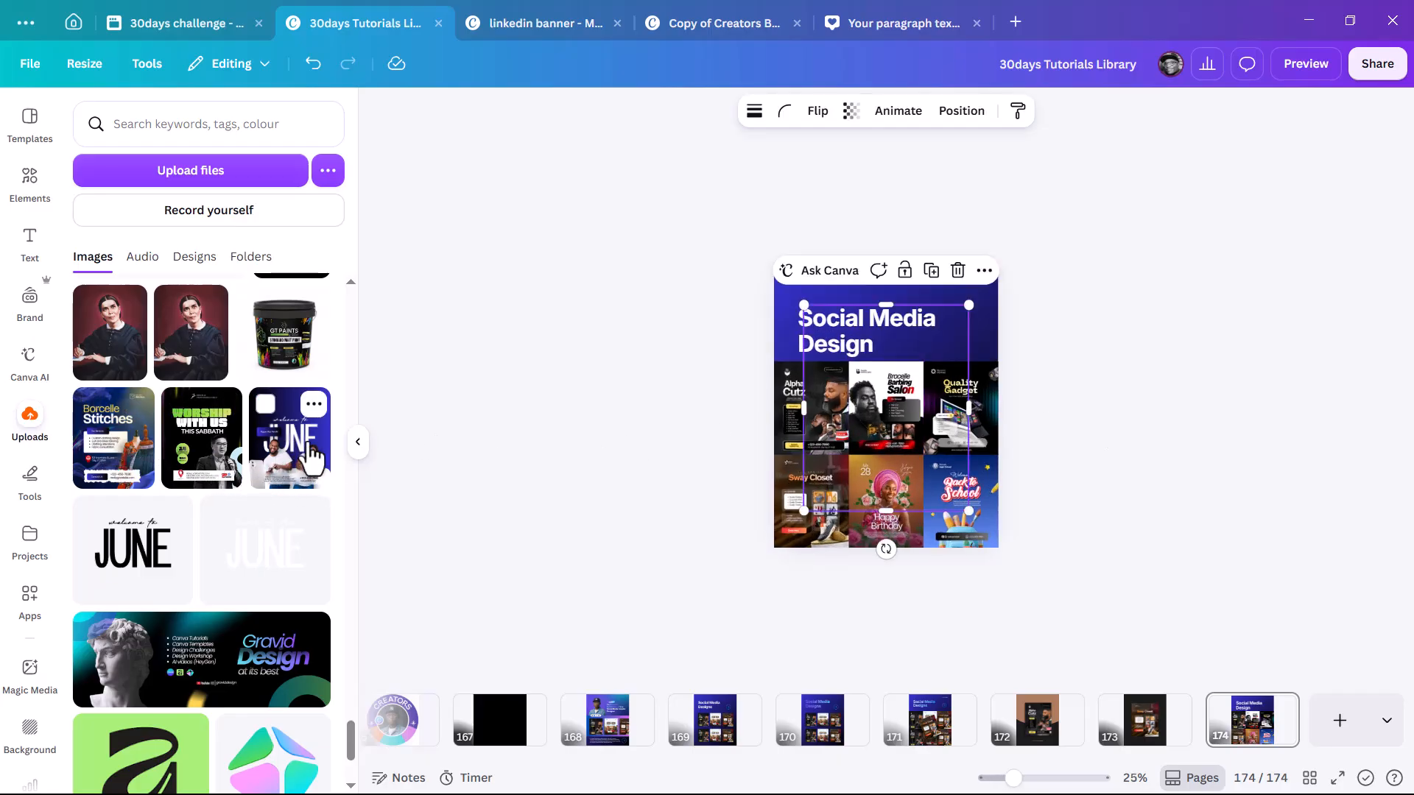
scroll(1005, 320, "up", 2)
left_click_drag(1003, 274, 944, 421)
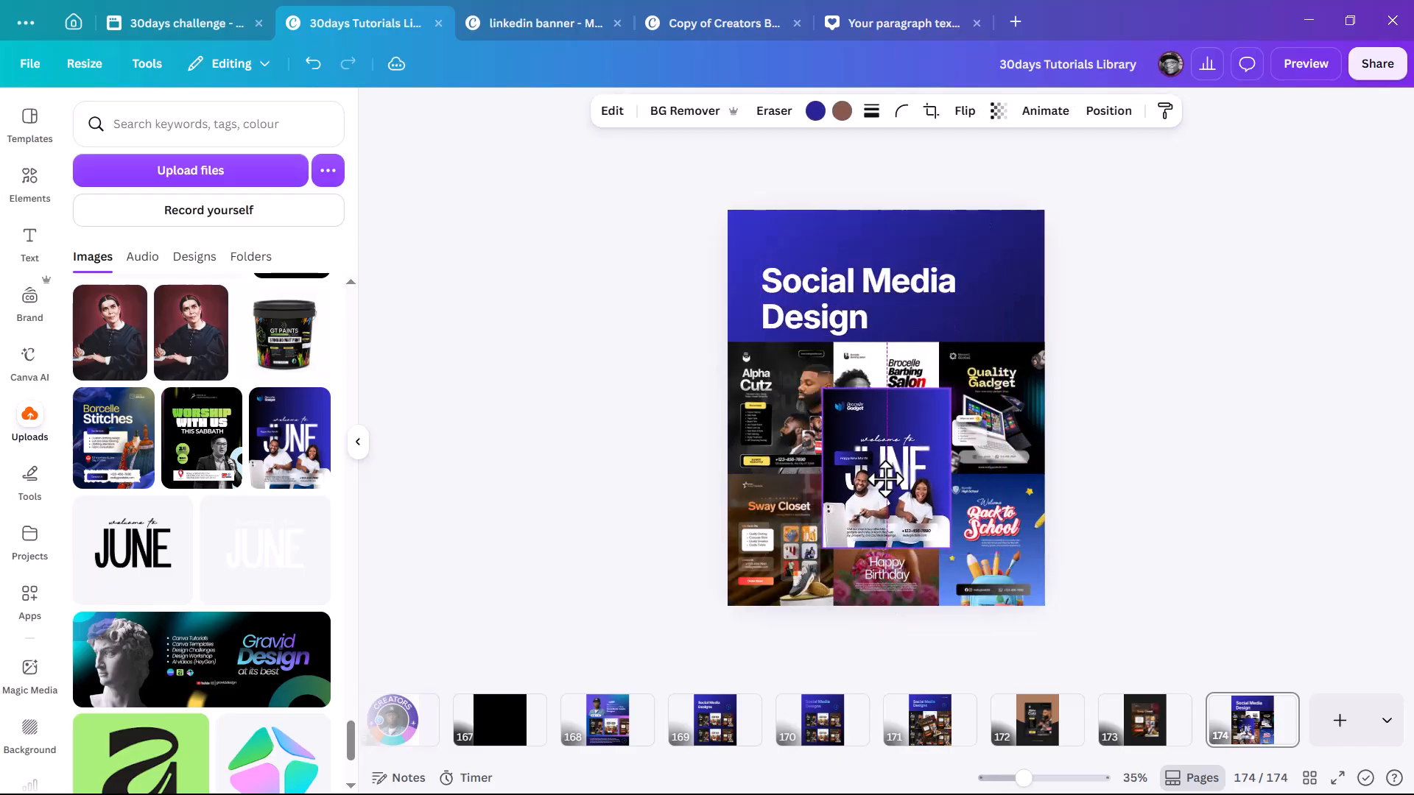
left_click_drag(957, 546, 965, 552)
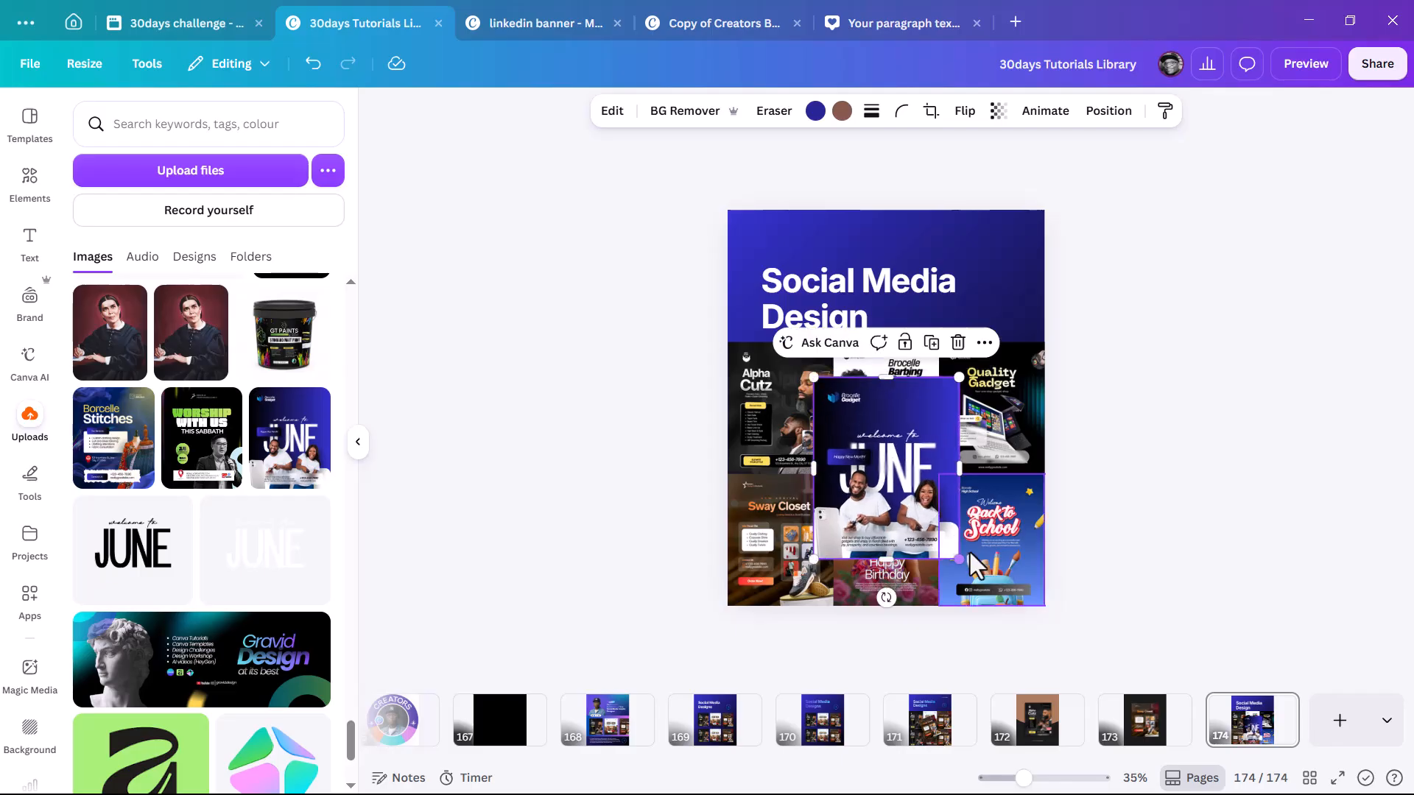
left_click(1085, 341)
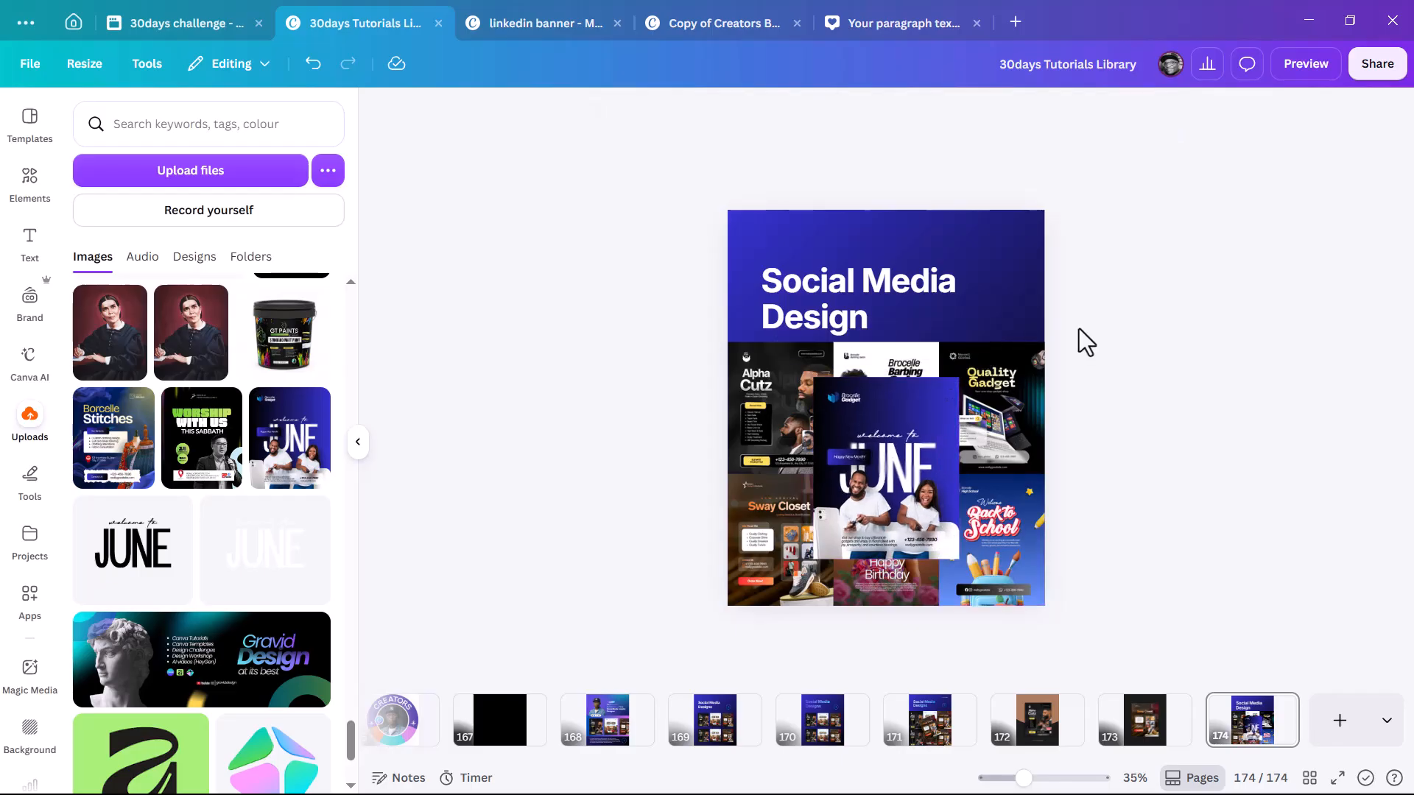
- Copy the June flyer onto a new page after page 174, then enlarge it and centre it there
left_click(911, 464)
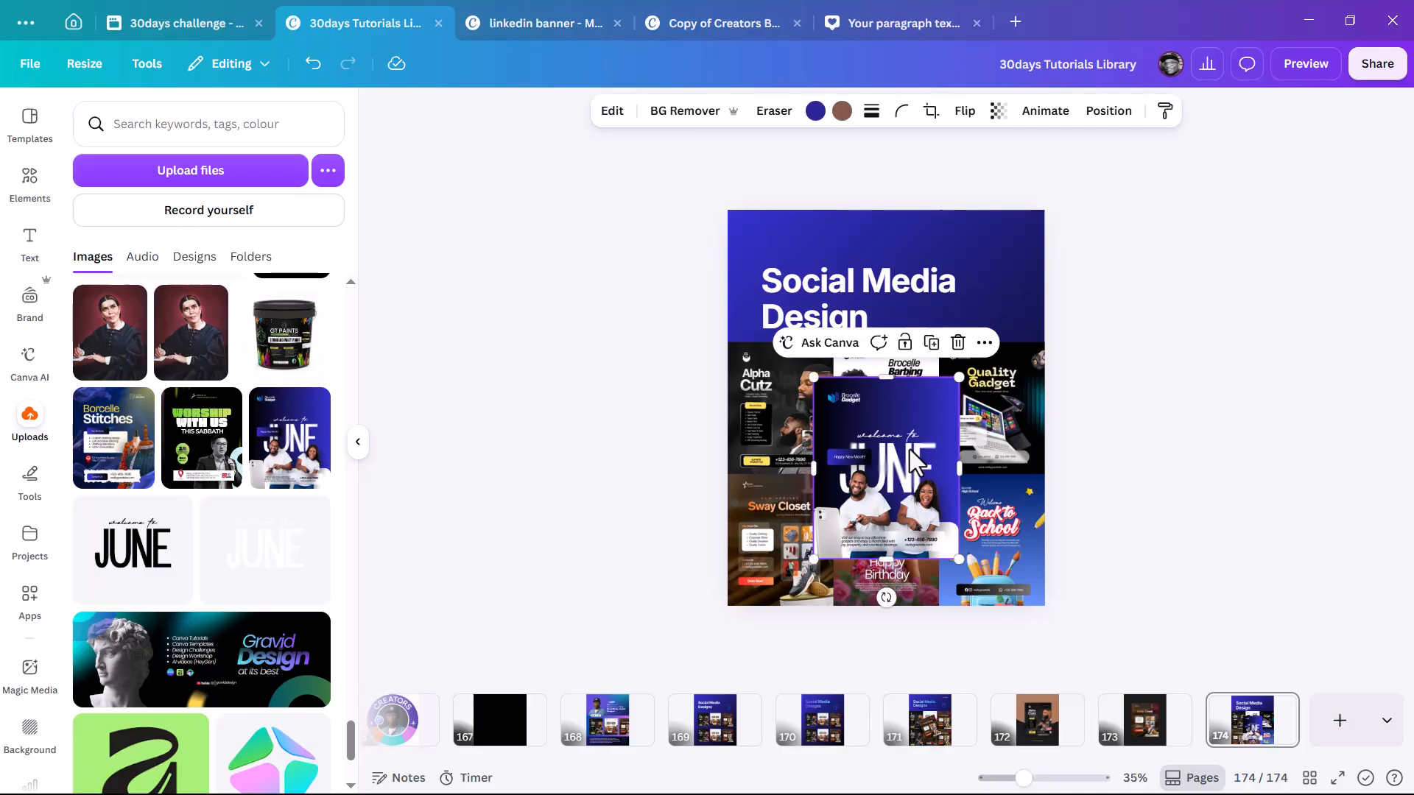
left_click(1339, 722)
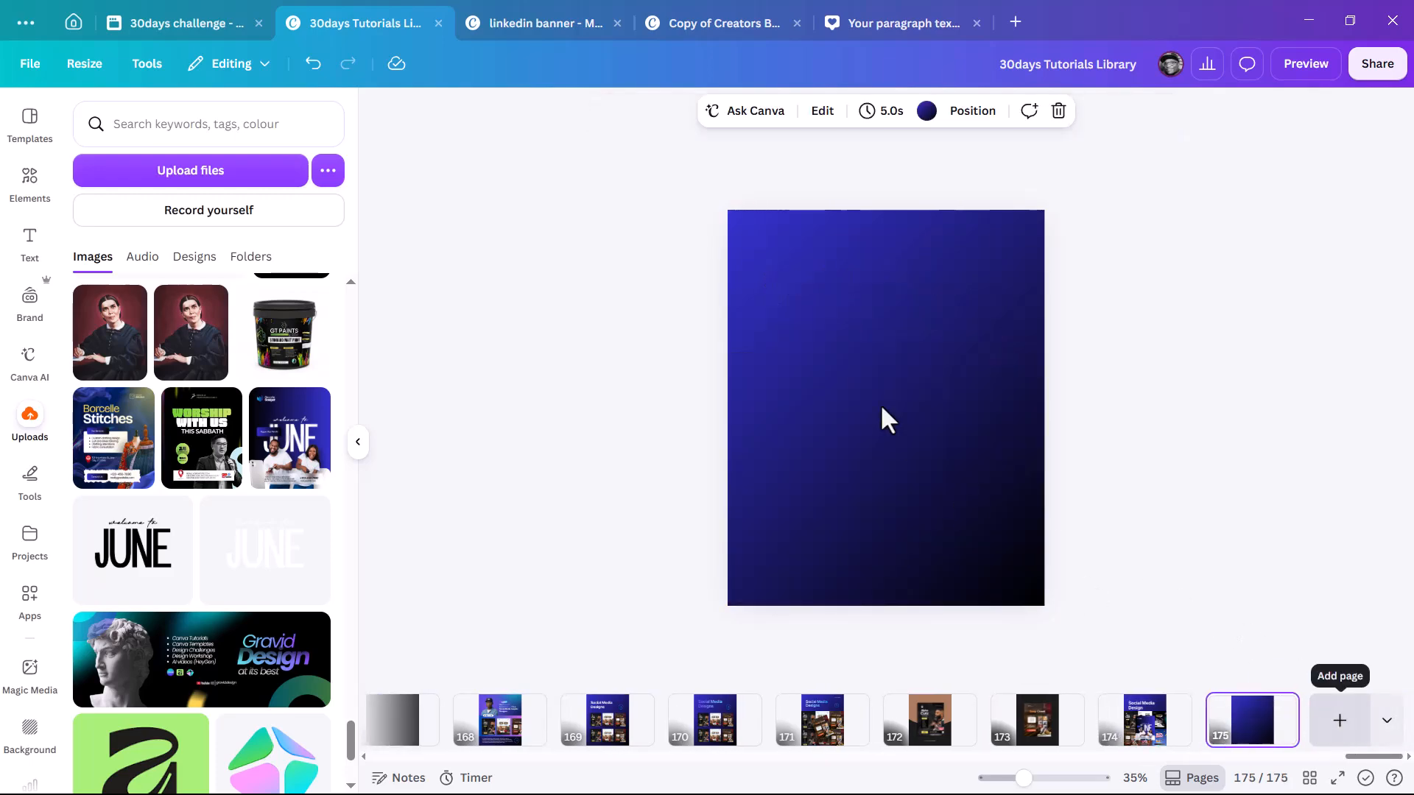
key("ctrl+v")
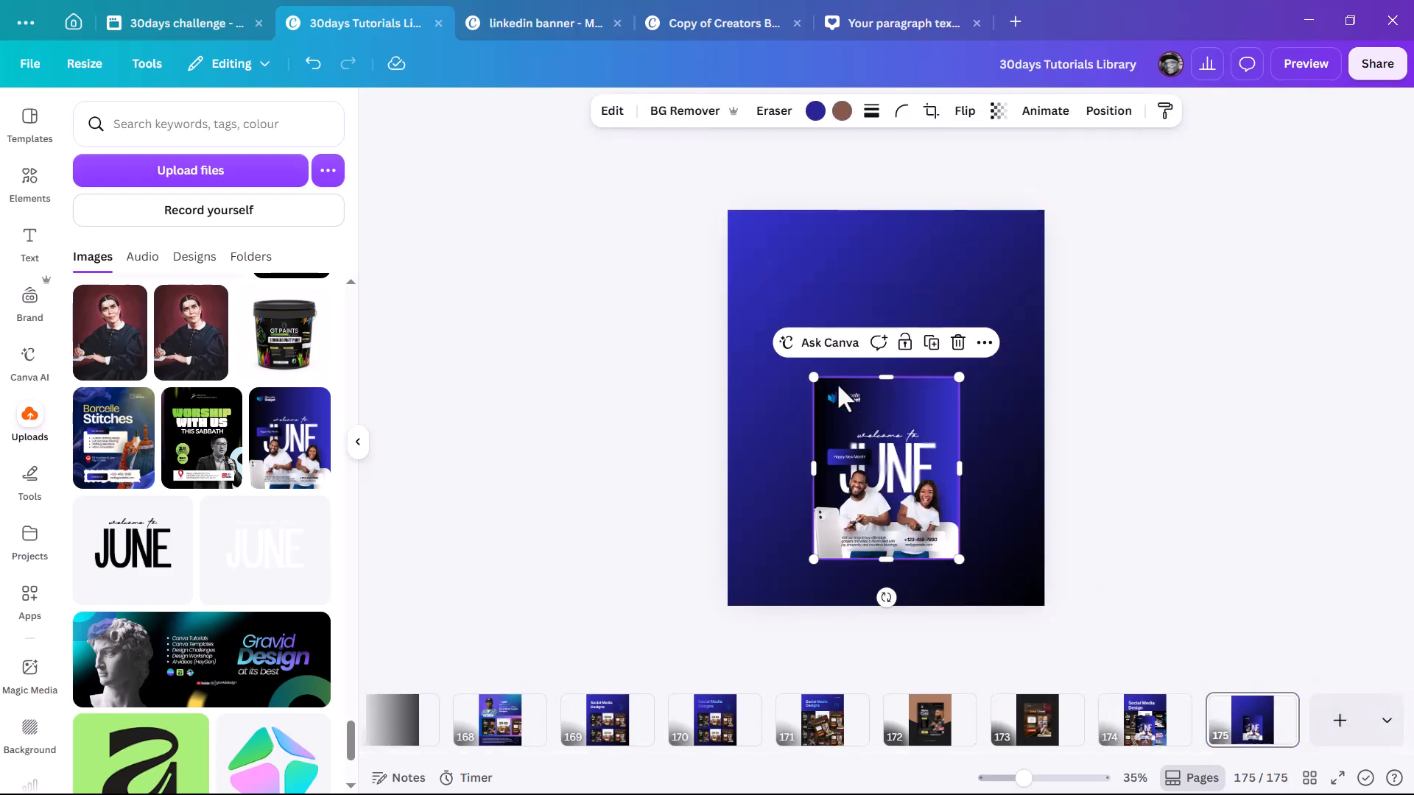
left_click_drag(918, 495, 910, 366)
left_click_drag(960, 445, 1021, 524)
left_click_drag(952, 416, 925, 436)
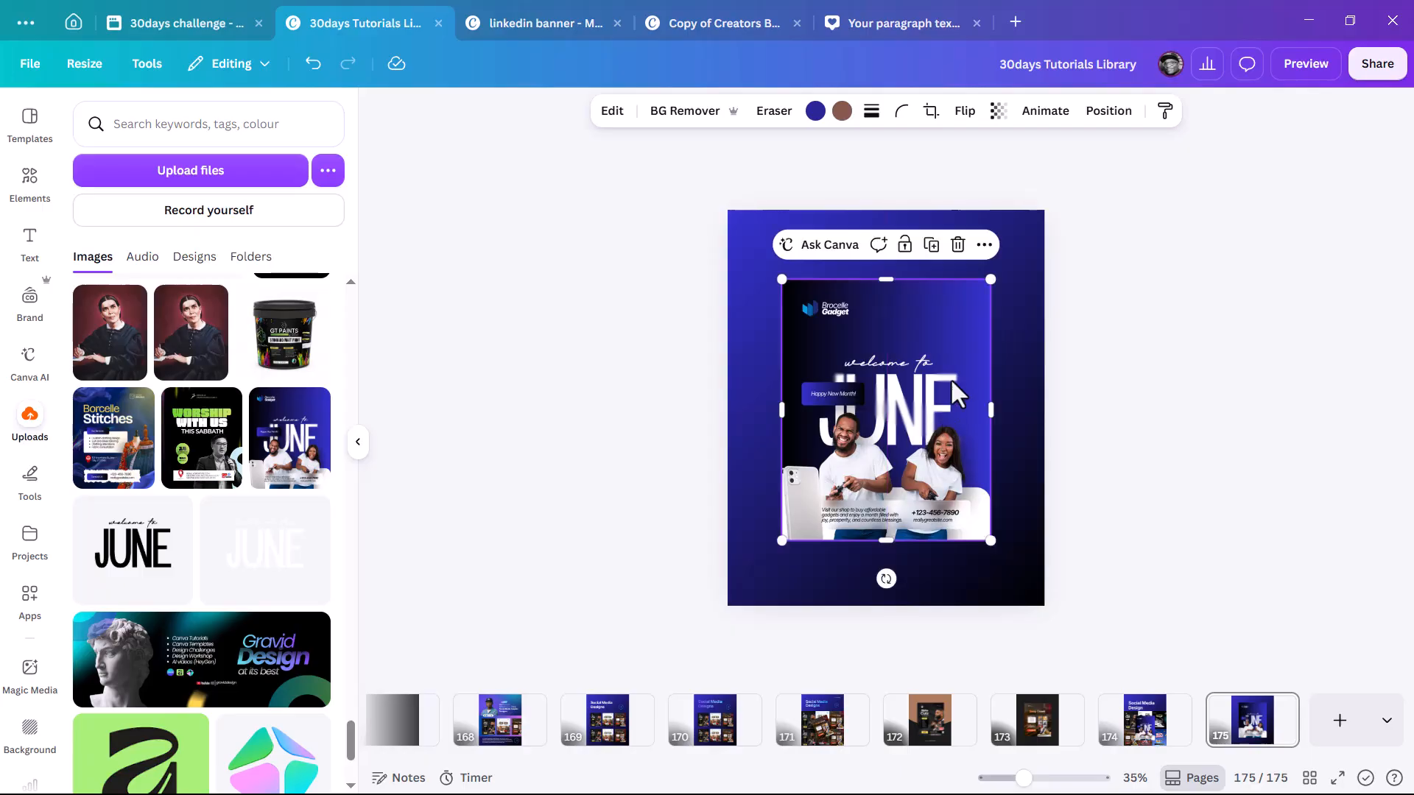
- Change the background of page 175 from the blue gradient to solid white
left_click(1012, 233)
left_click(895, 110)
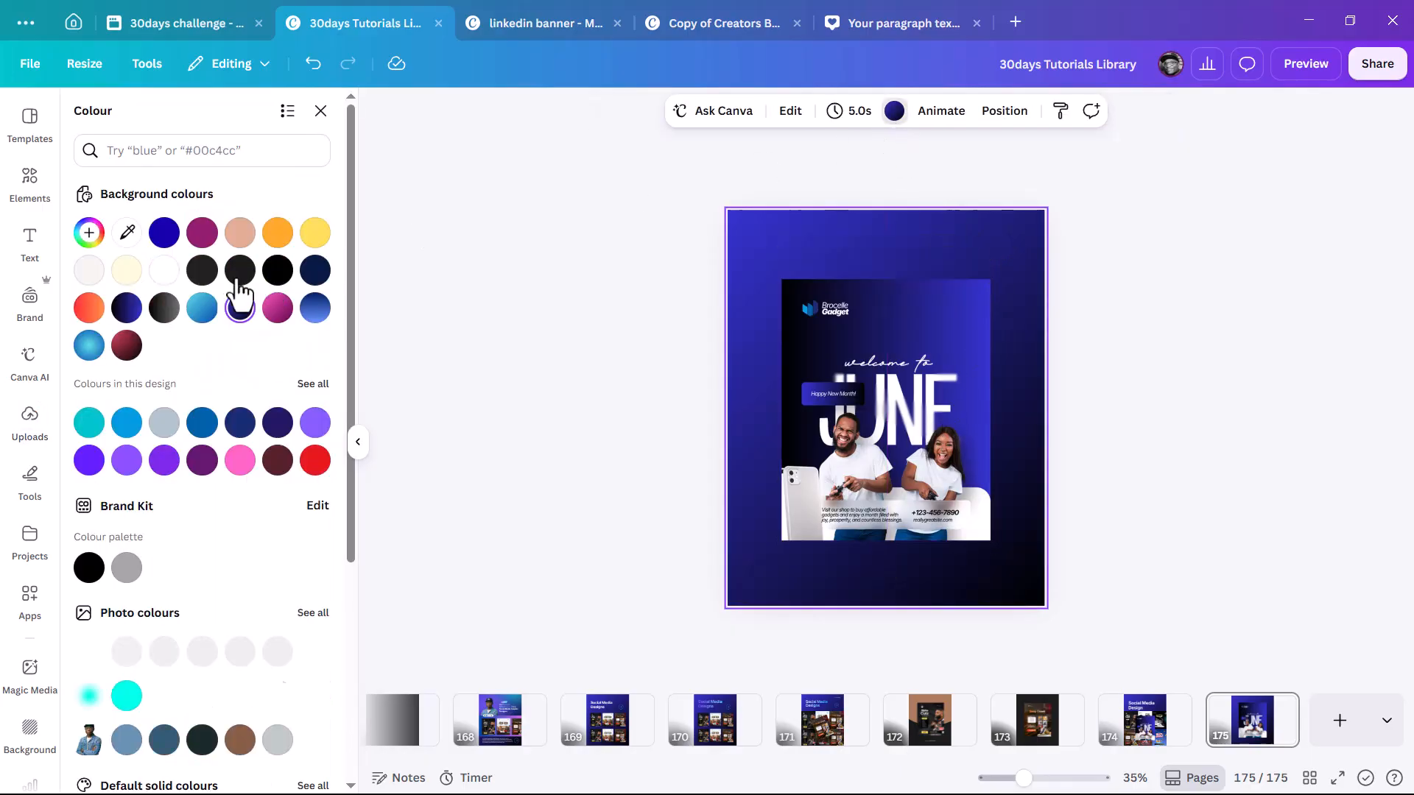
scroll(193, 280, "down", 3)
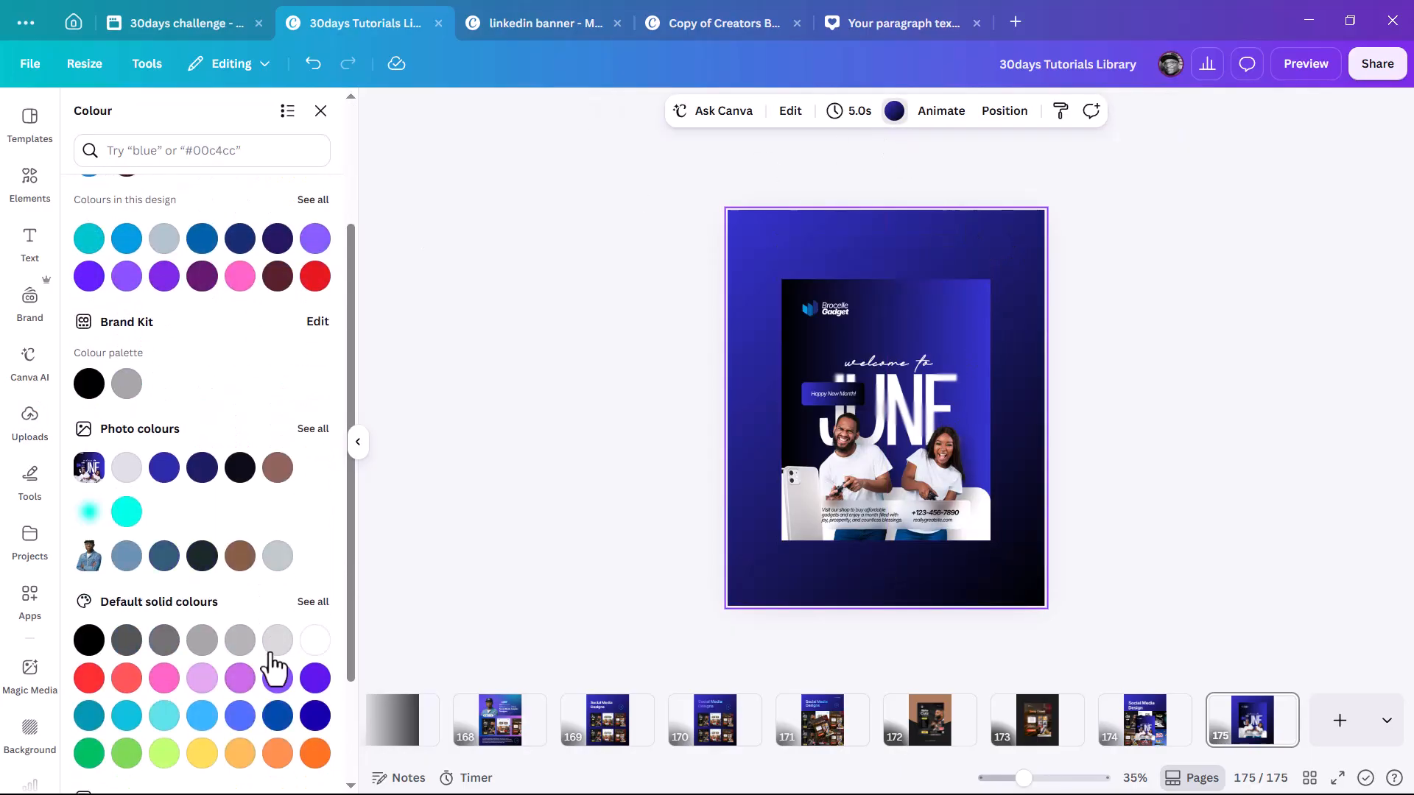
left_click(316, 640)
left_click(927, 436)
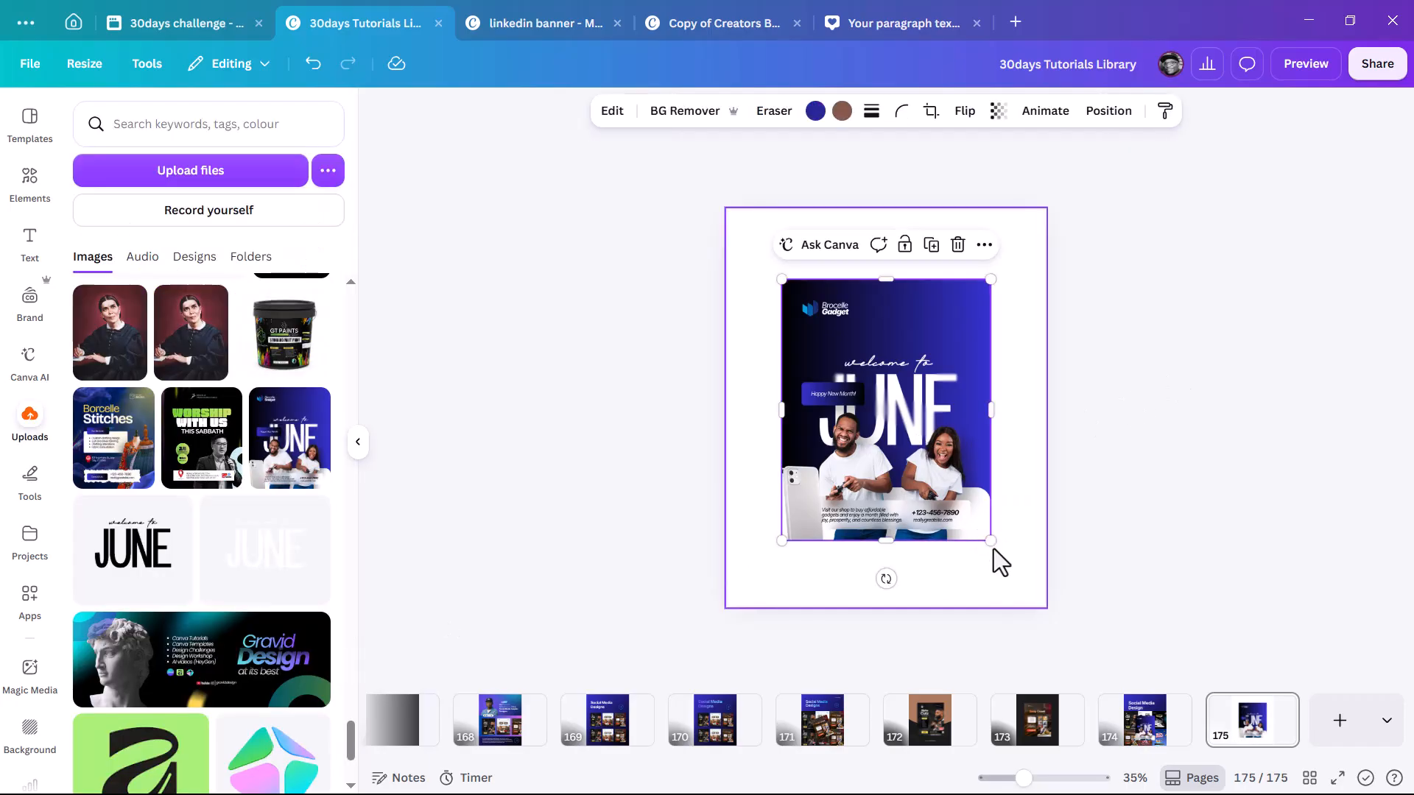
left_click(1085, 467)
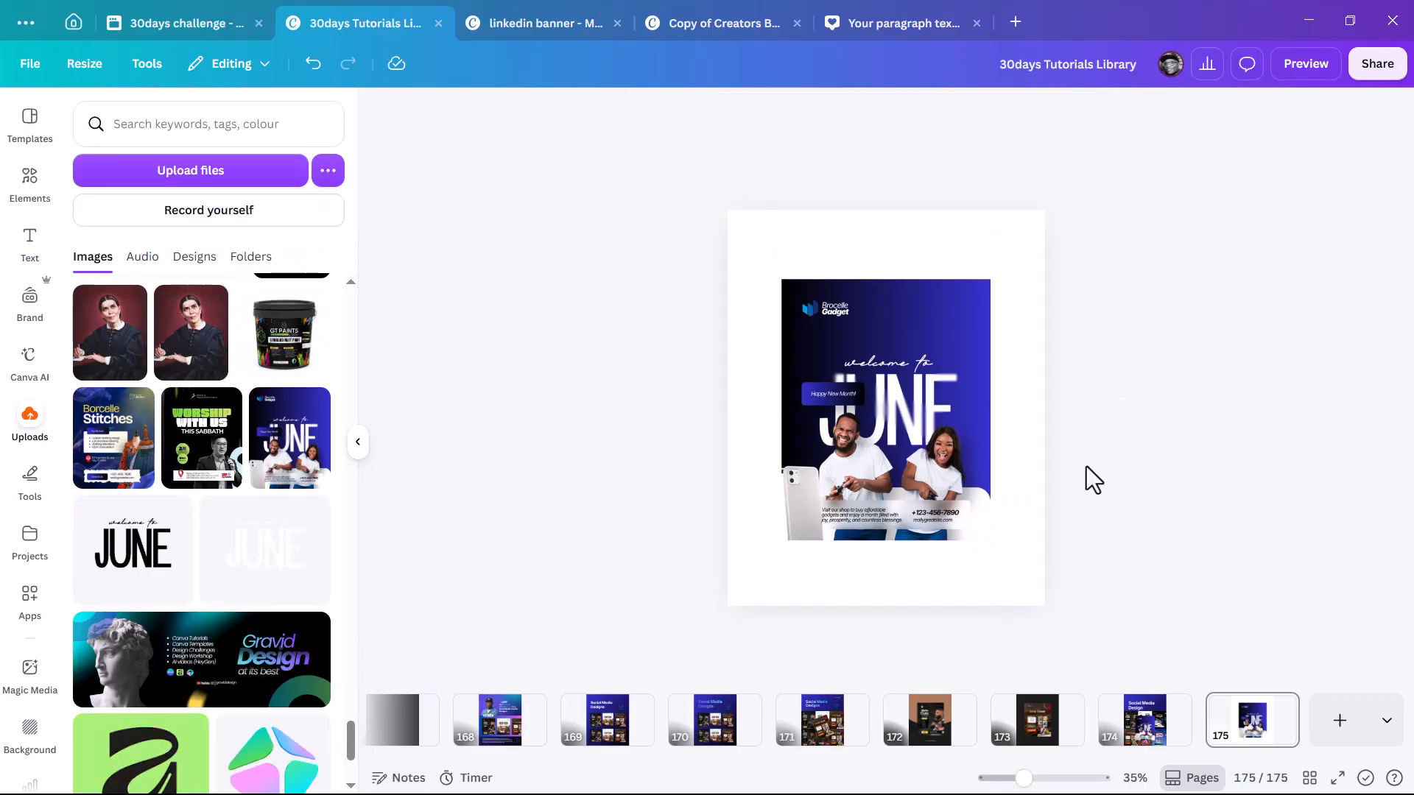
- Download only the current page, page 175, as a PNG with a transparent background
left_click(903, 427)
left_click(1378, 65)
left_click(1116, 471)
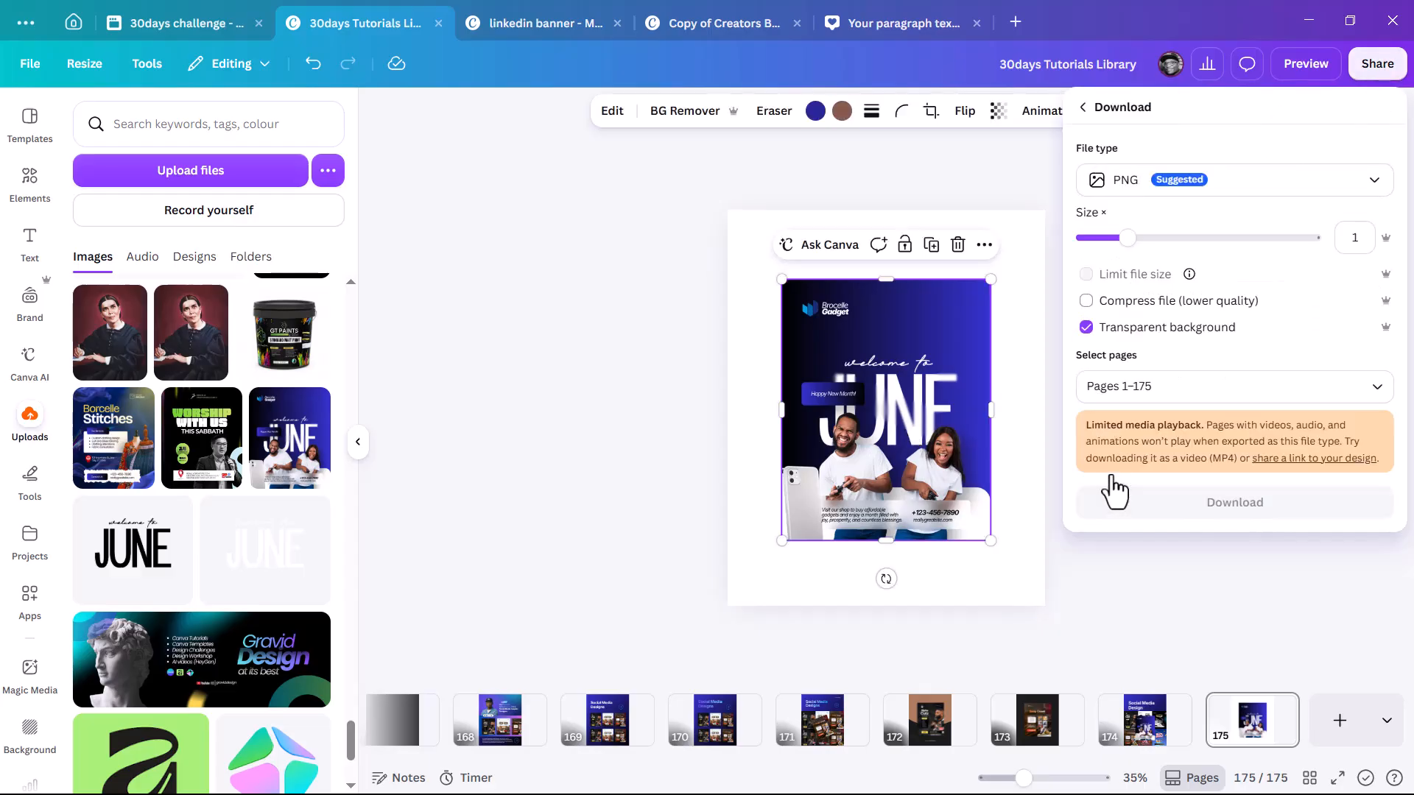
left_click(1376, 397)
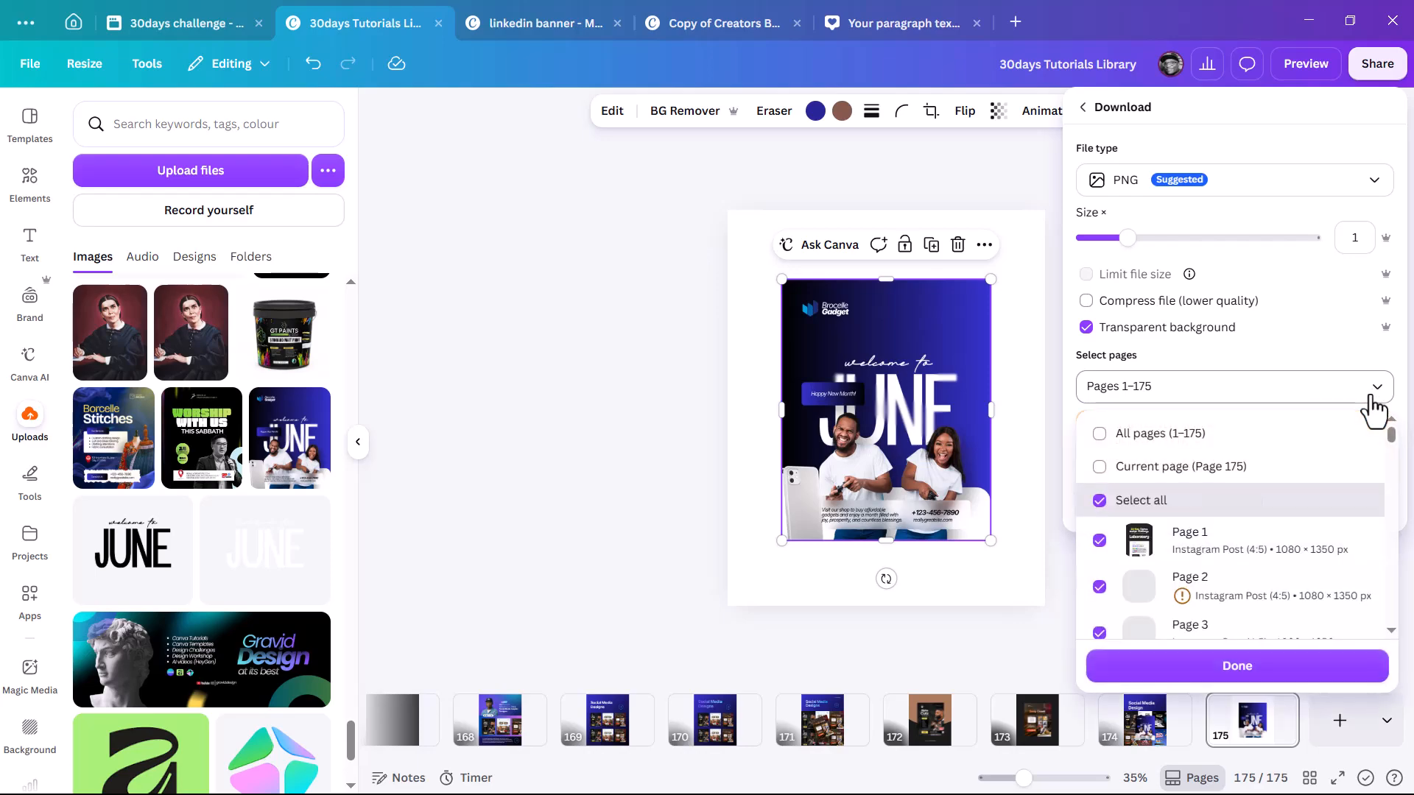
left_click(1143, 466)
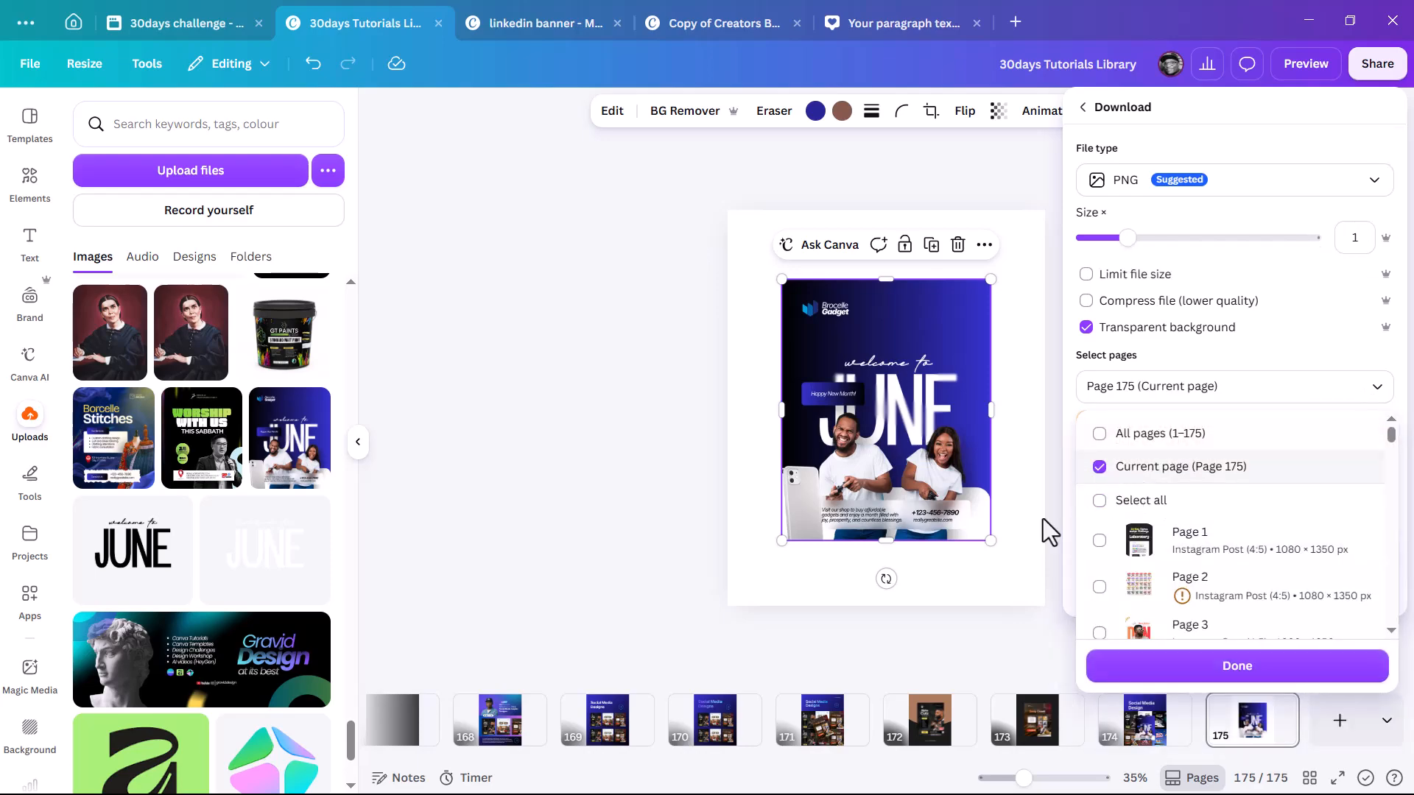
left_click(1152, 667)
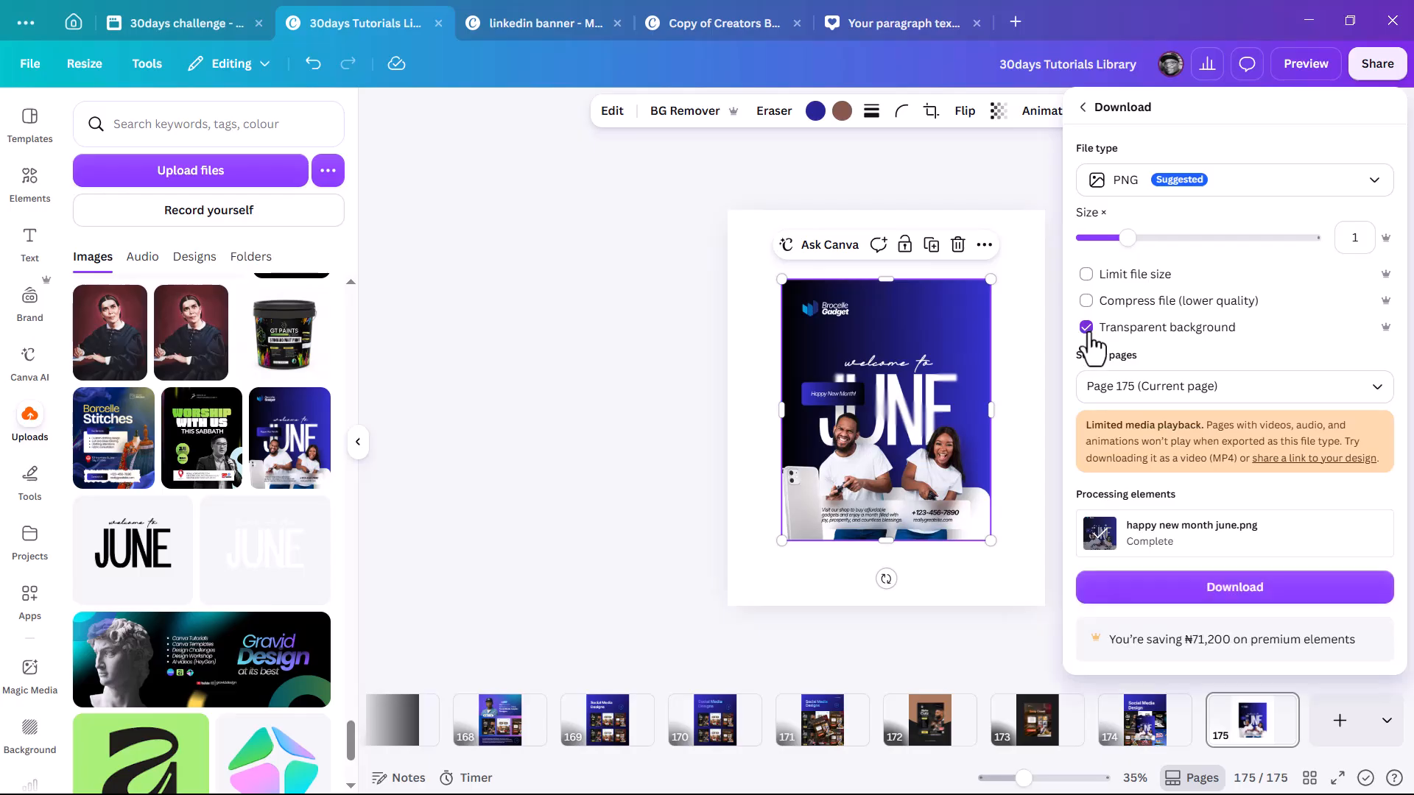
left_click(1171, 593)
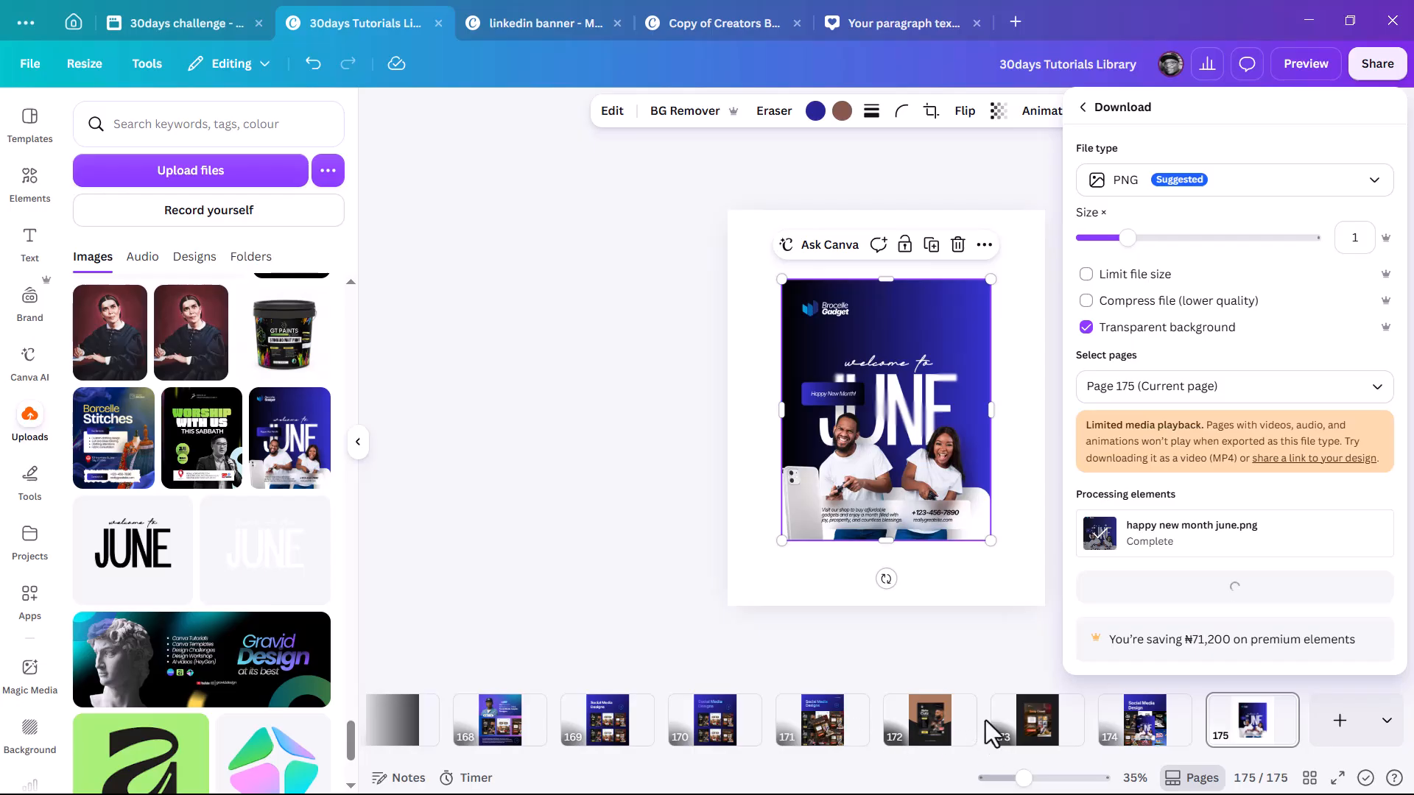
- Return to page 174, then switch to the Downloads folder in File Explorer and preview shadow.png
left_click(1147, 724)
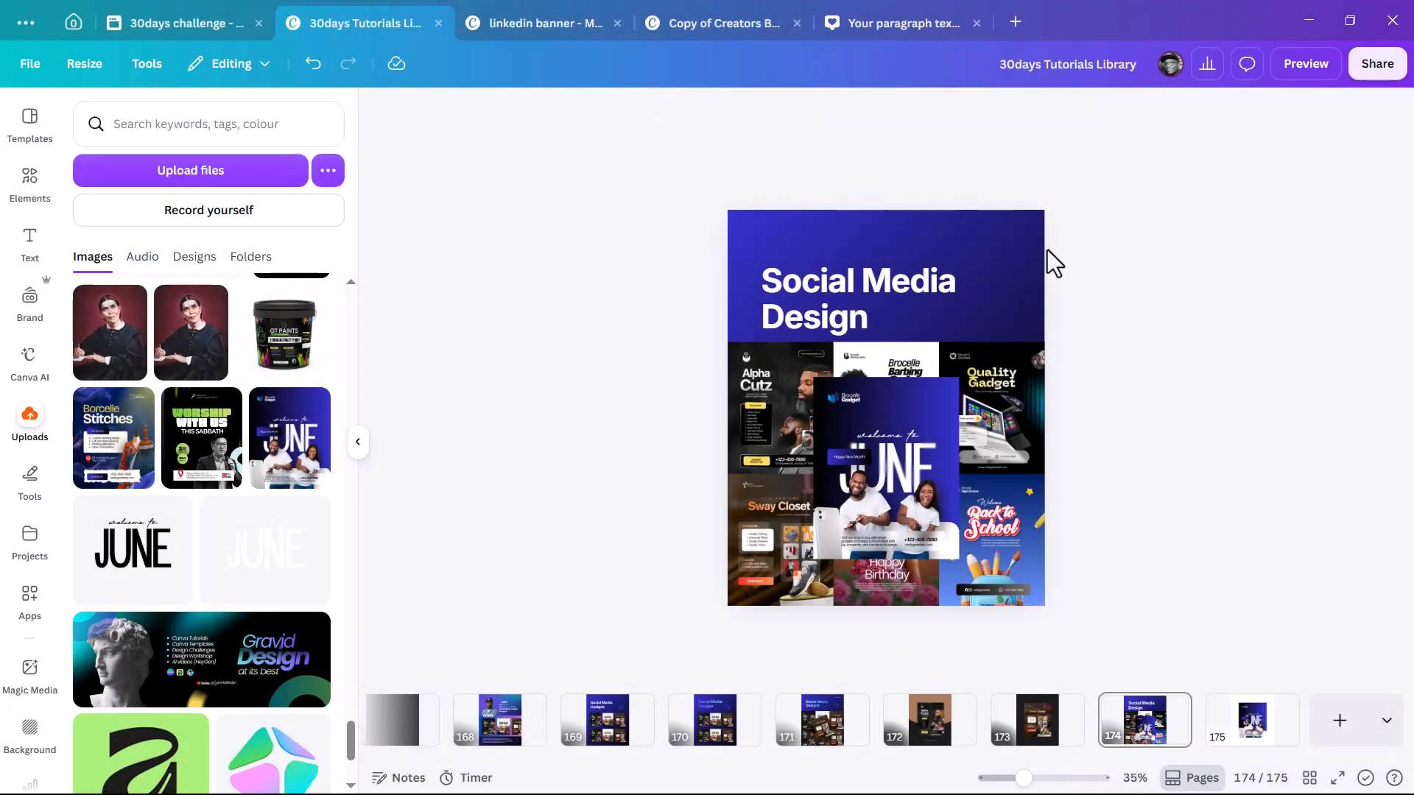
key("alt+Tab")
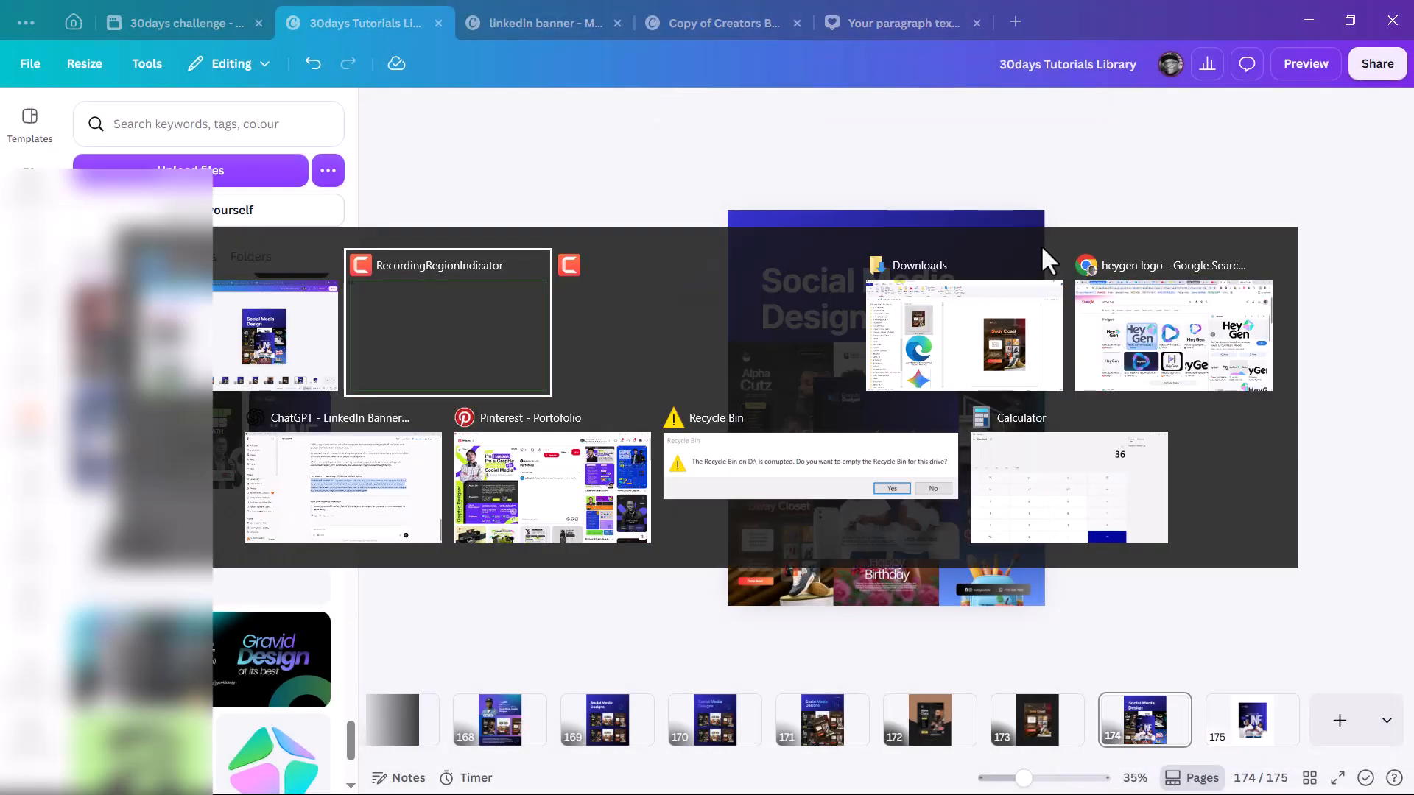
key("alt+Tab")
left_click(1040, 244)
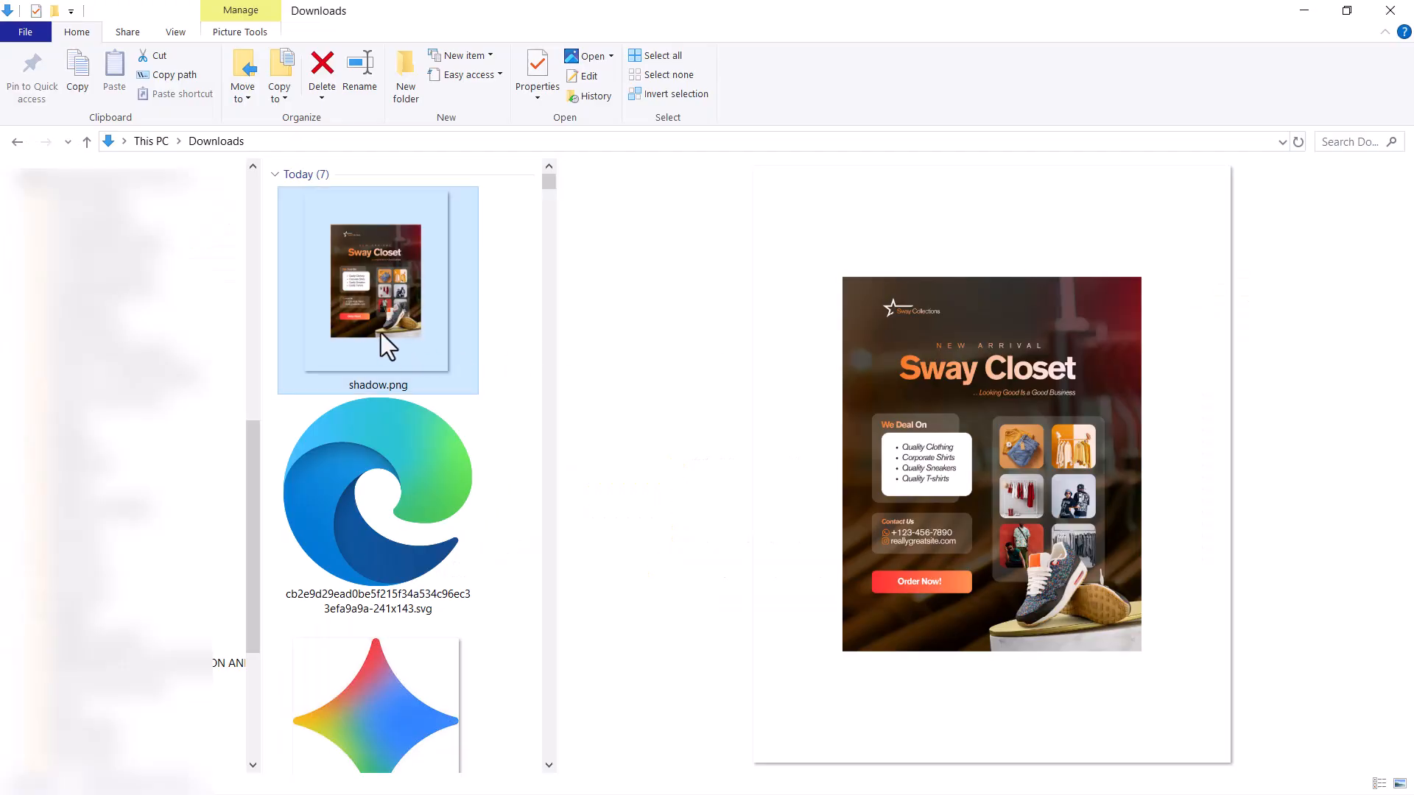
left_click_drag(532, 426, 803, 447)
key("alt+Tab")
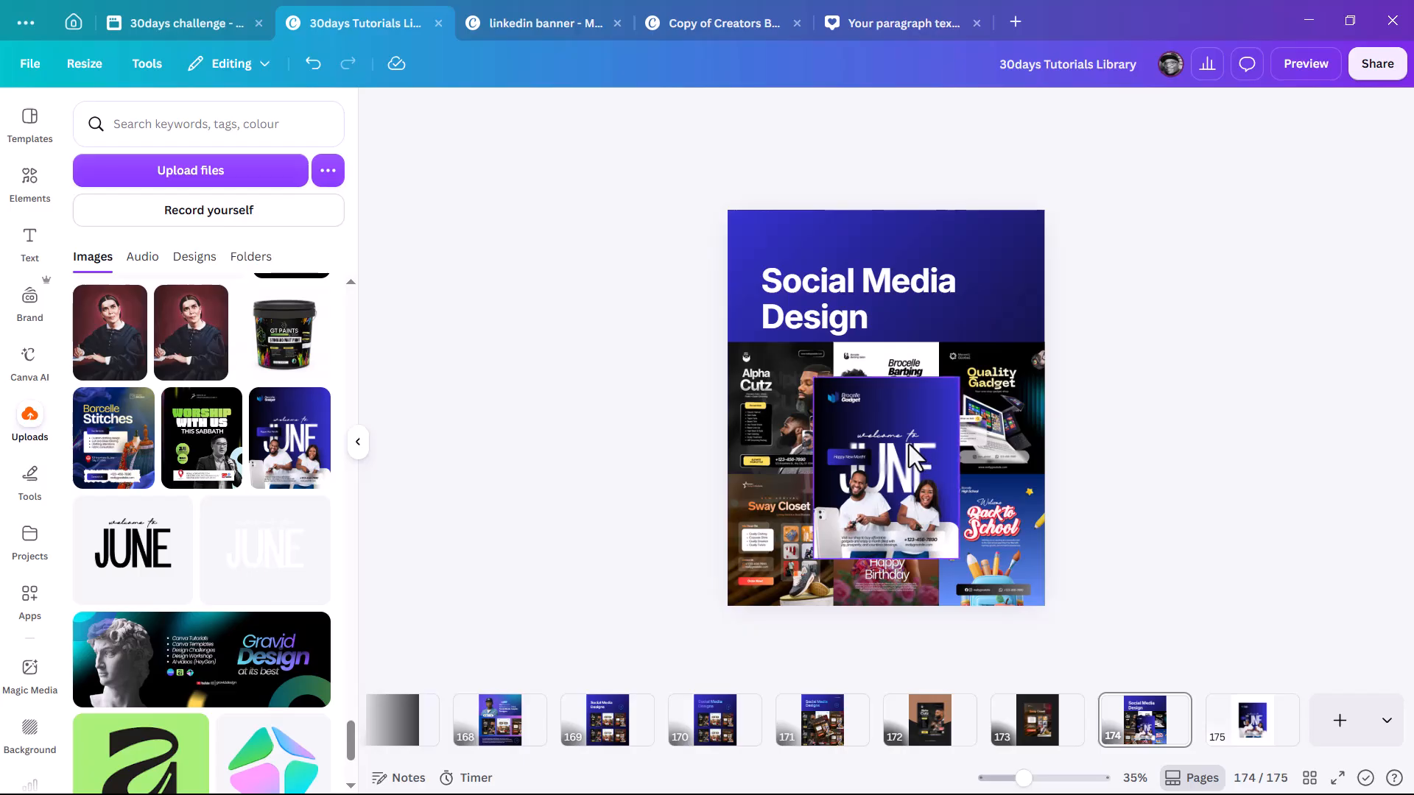
- Bring shadow.png from the Downloads folder onto page 174 and position it over the June flyer
key("alt+Tab")
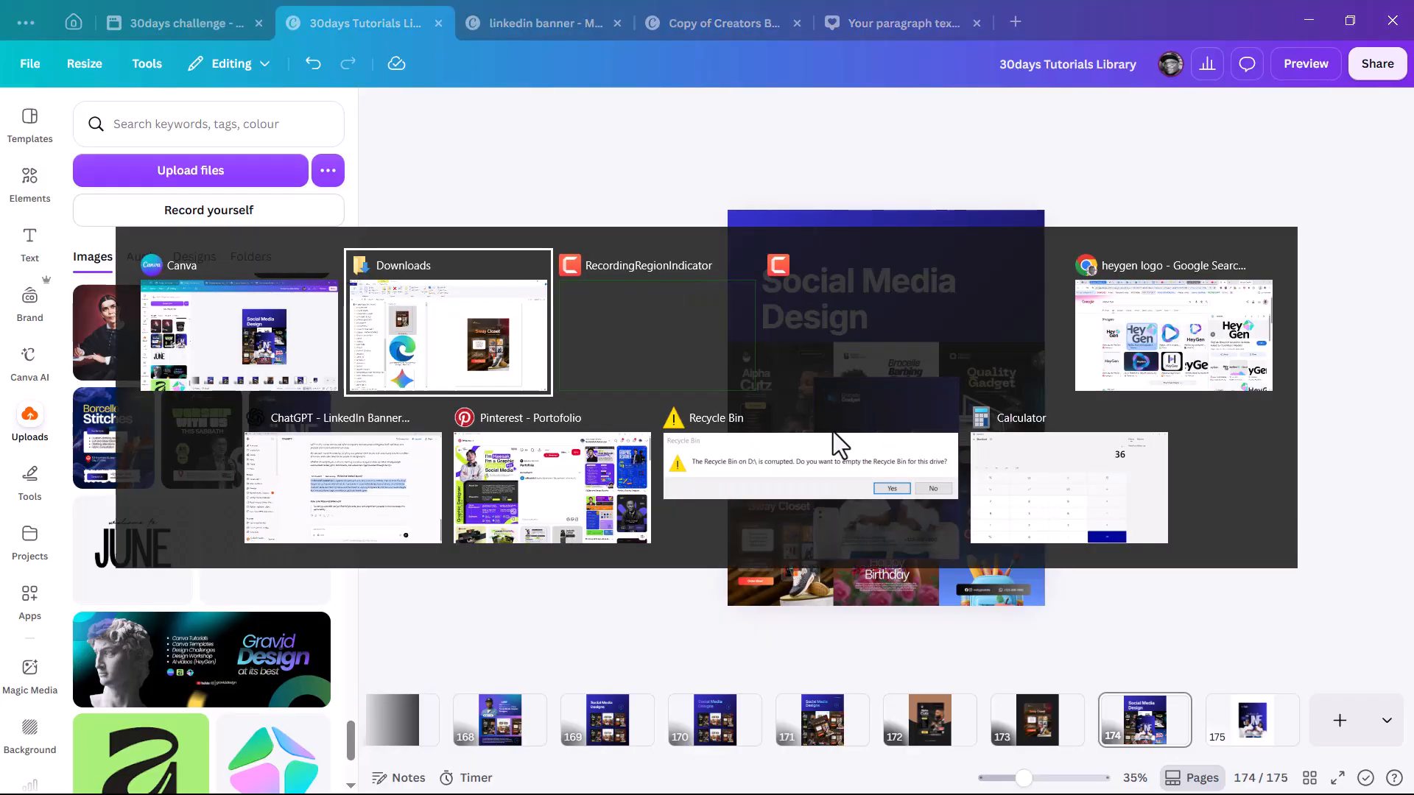
left_click_drag(327, 316, 859, 470)
key("alt+Tab")
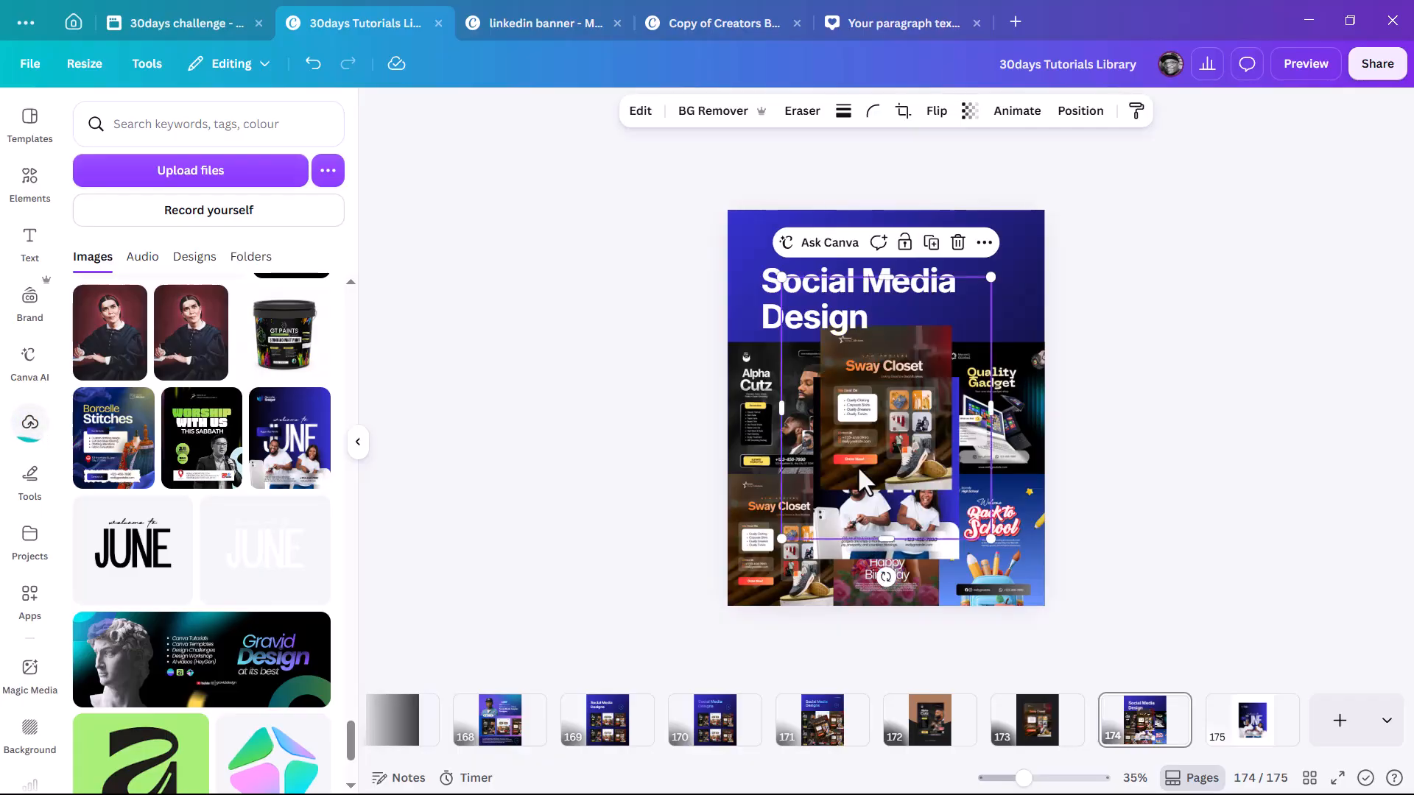
left_click_drag(841, 422, 920, 409)
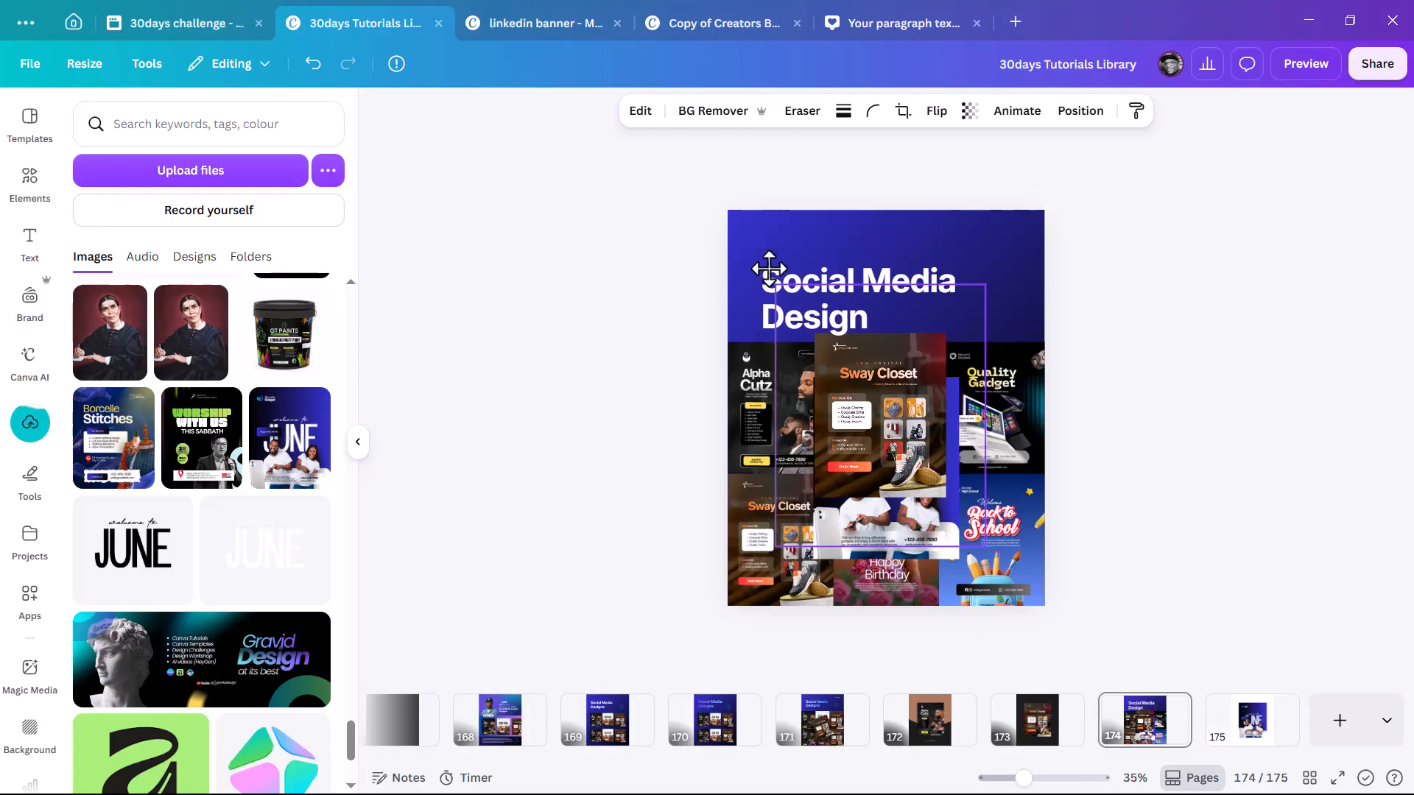
- Apply the Custom duotone filter to the Sway Closet shadow image
left_click(641, 118)
scroll(213, 667, "down", 5)
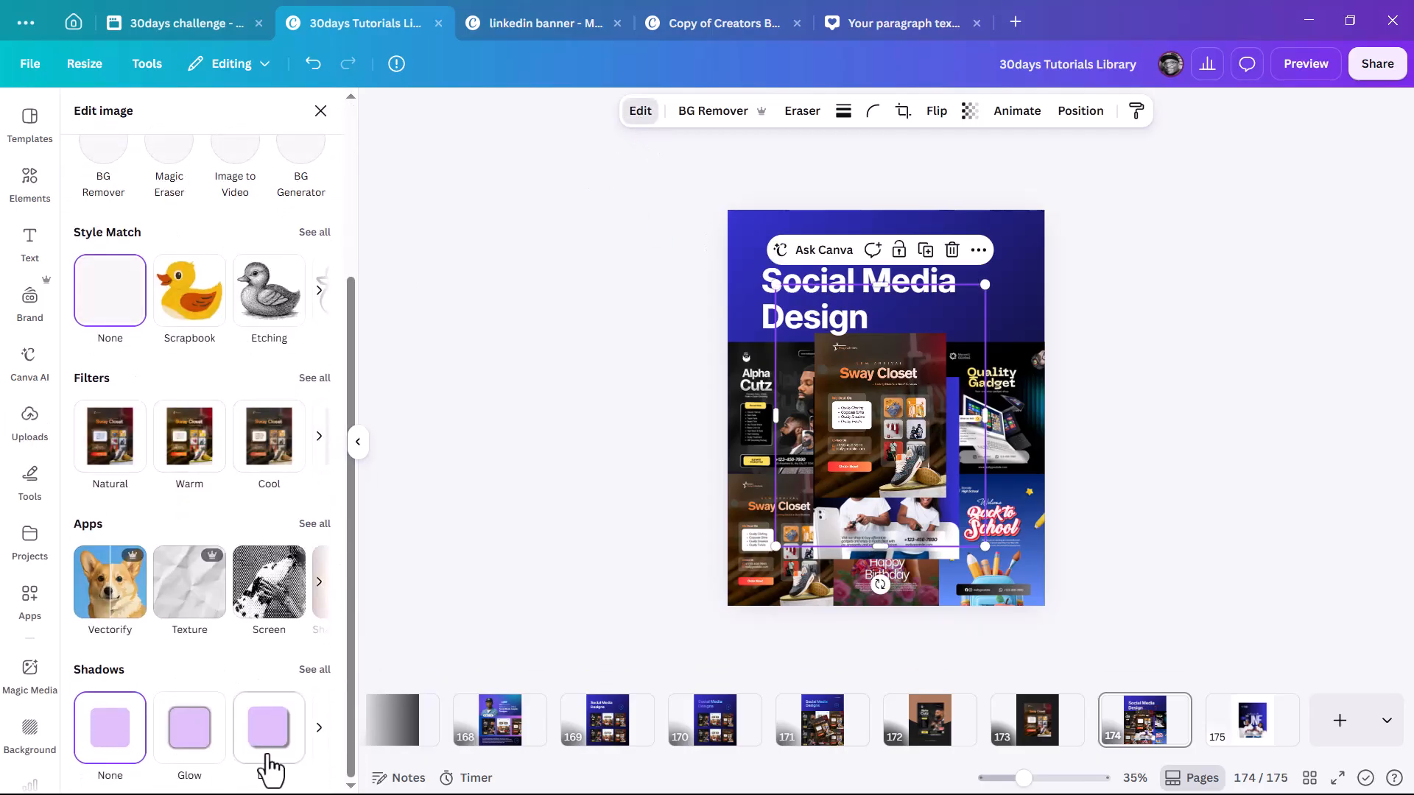
scroll(280, 442, "up", 3)
scroll(281, 431, "down", 2)
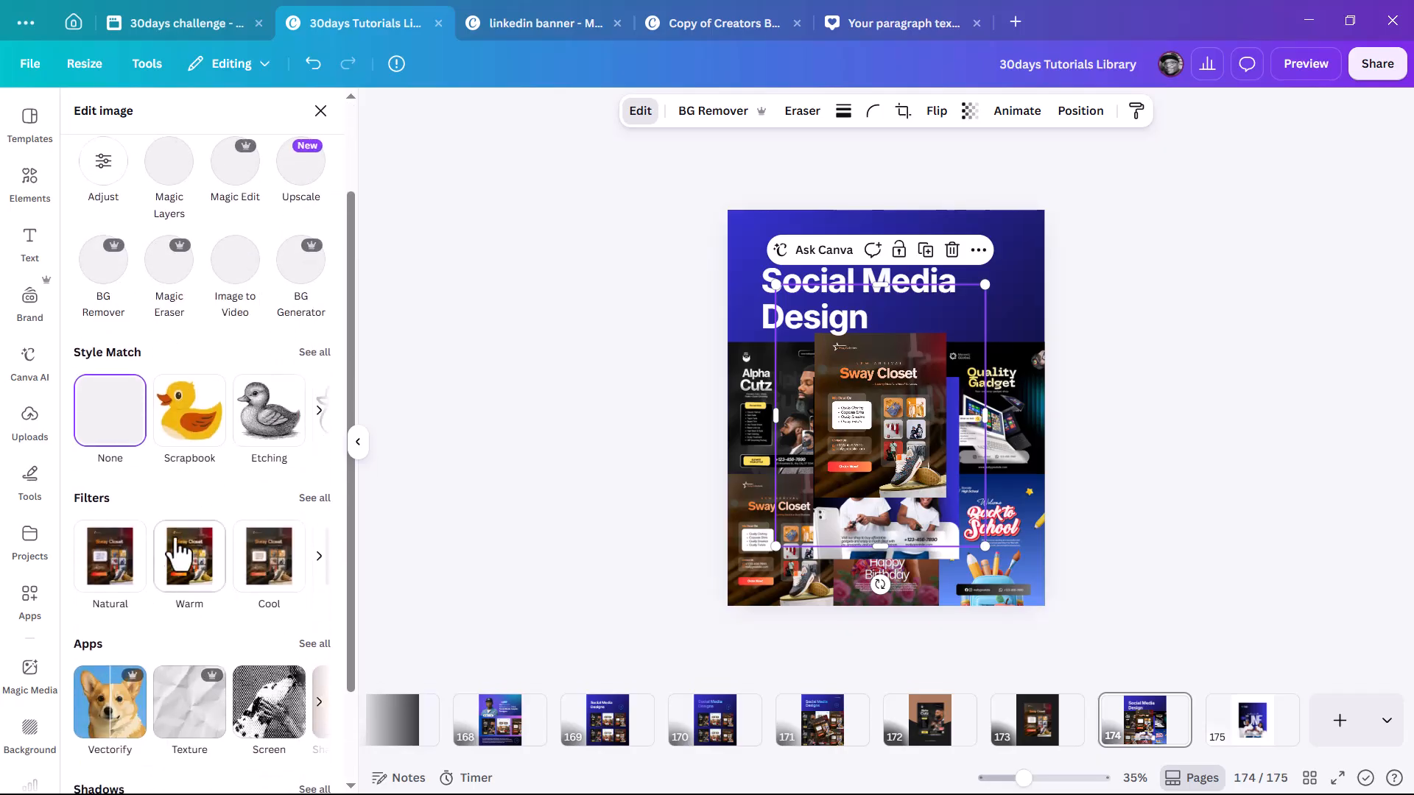
left_click(315, 501)
scroll(221, 527, "down", 10)
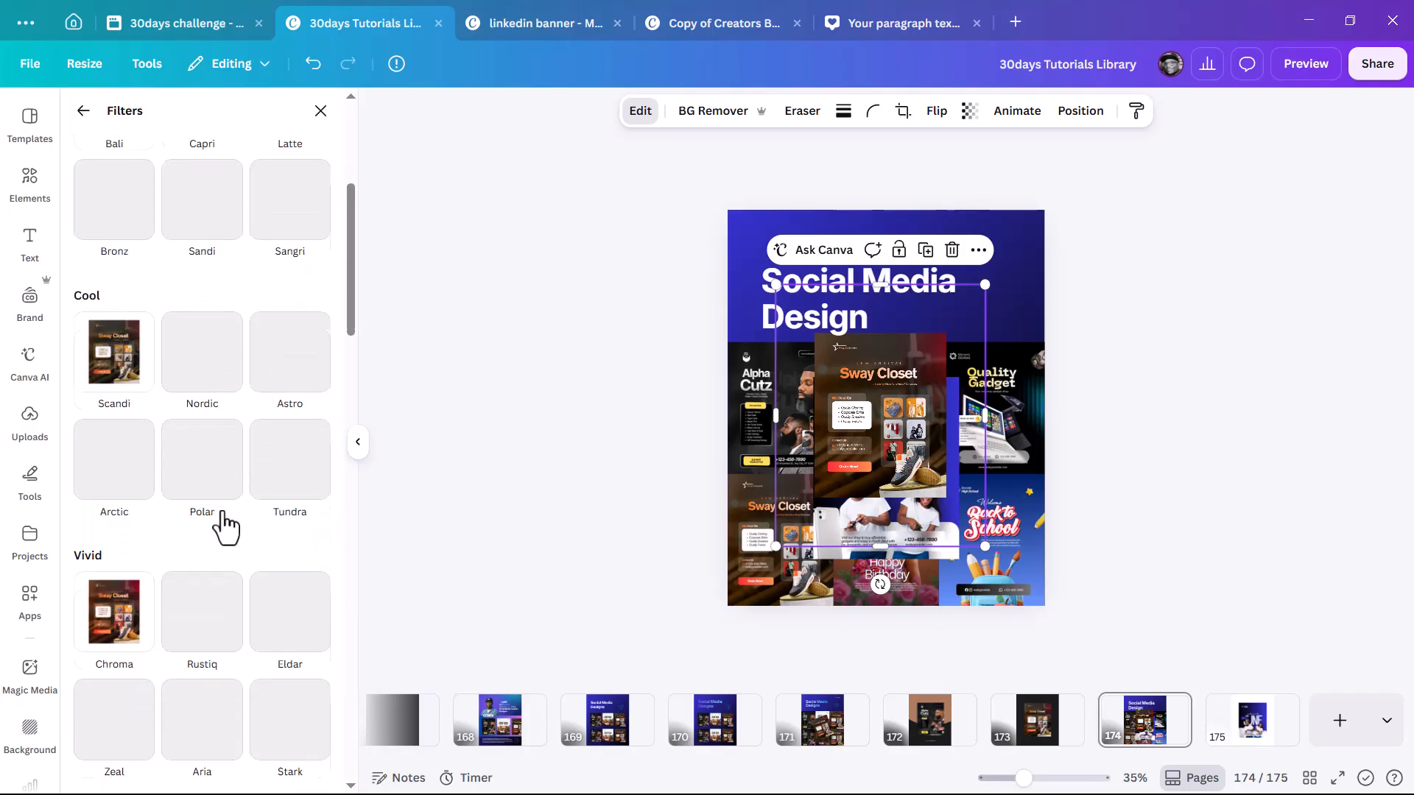
scroll(221, 479, "down", 10)
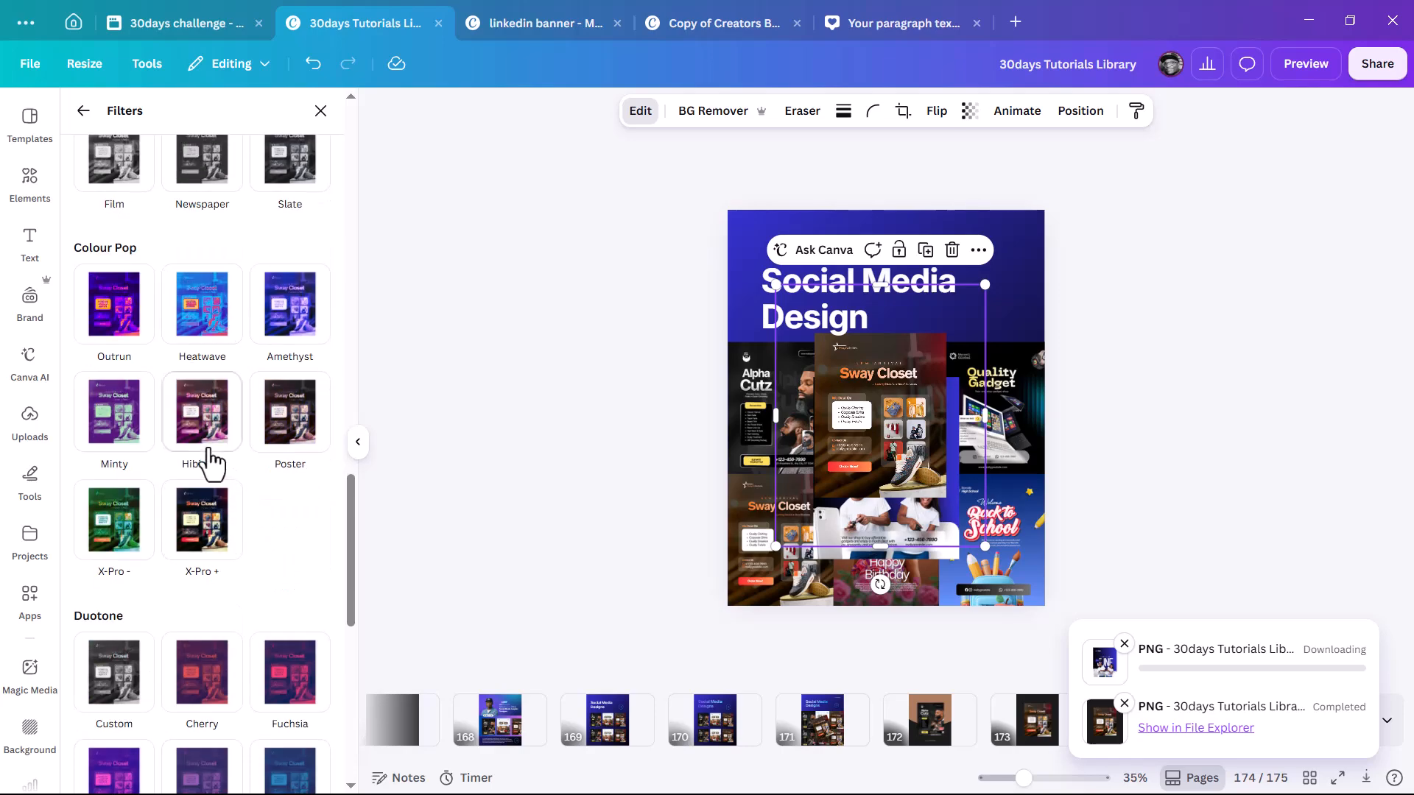
left_click(107, 383)
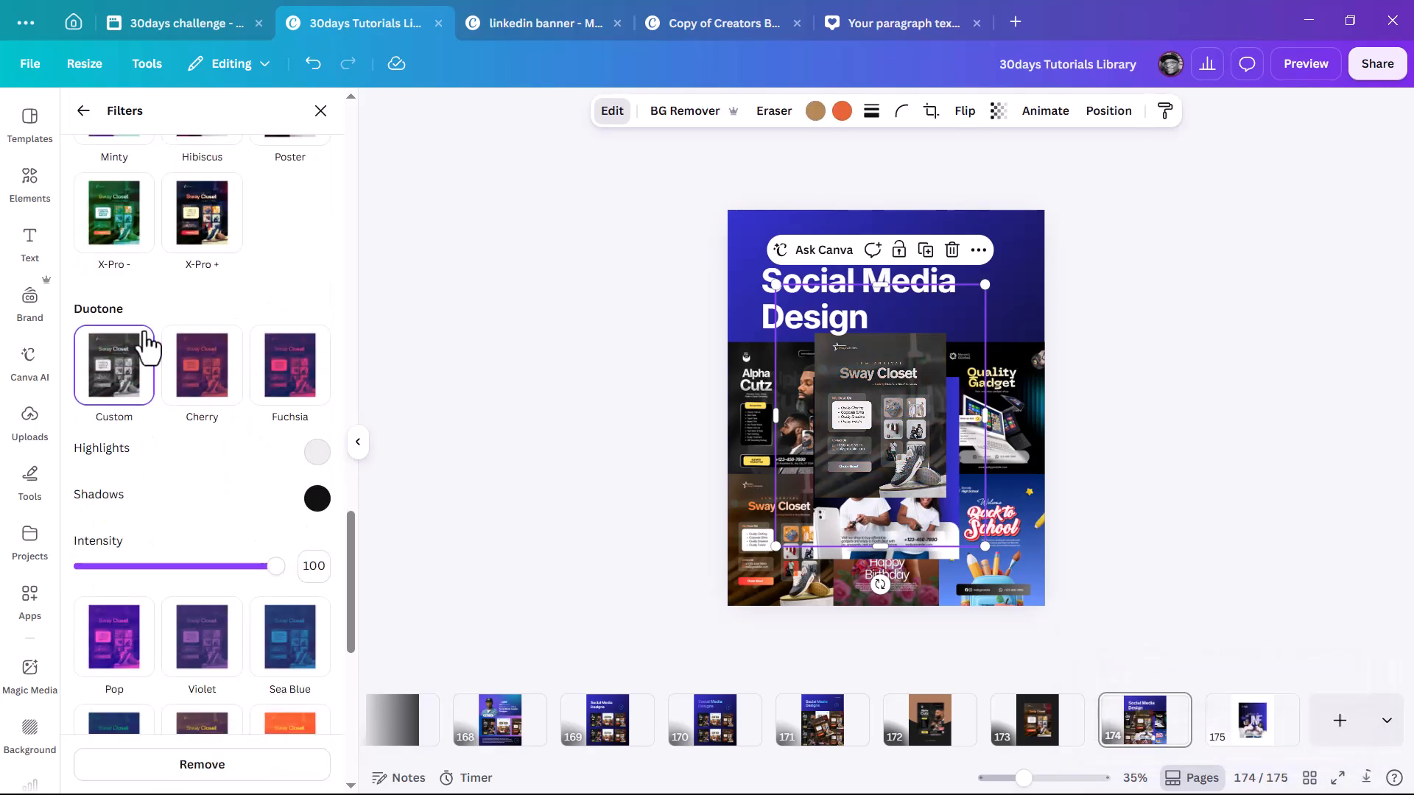
- Set the duotone's highlights to #000000 and its shadows to black, cancelling the pending PNG save
left_click(317, 452)
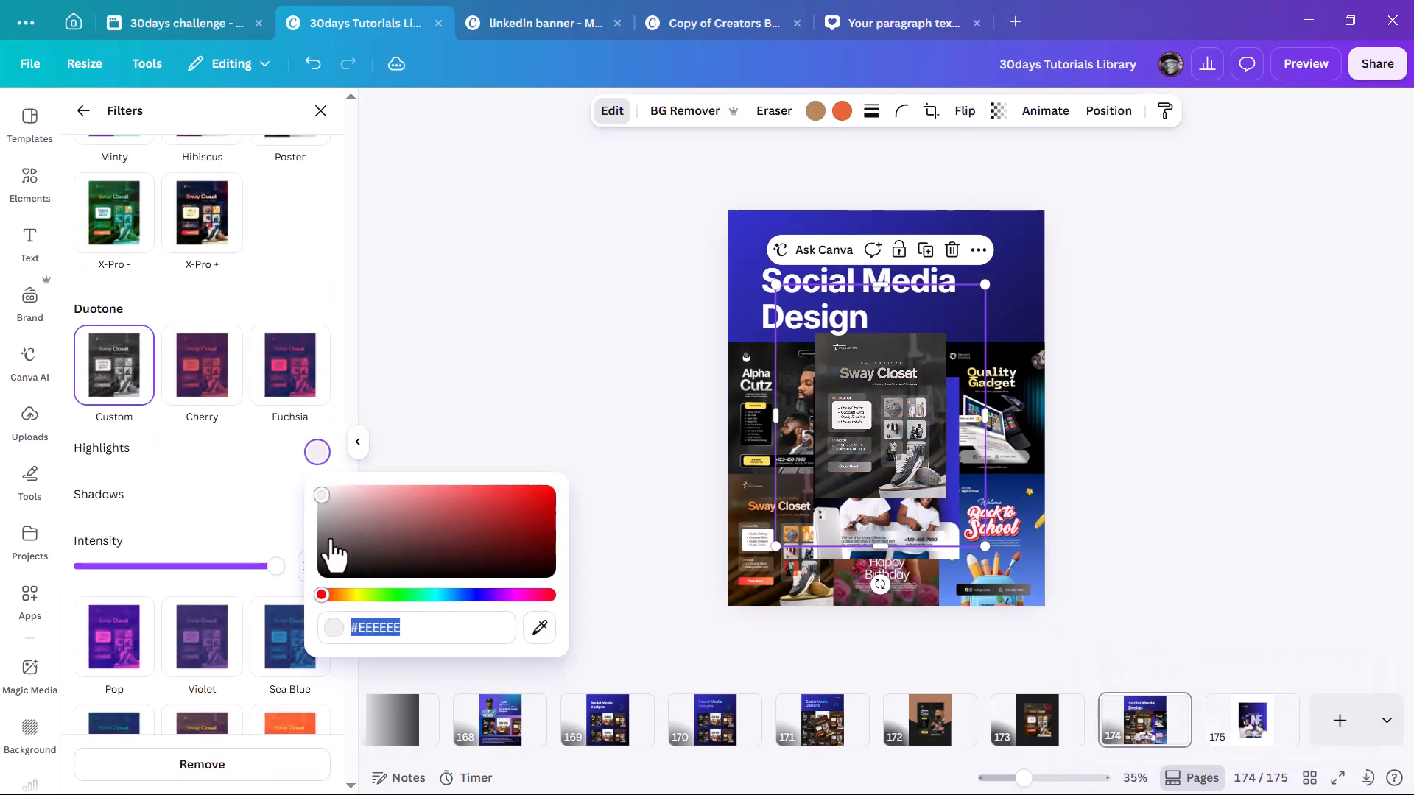
left_click_drag(332, 559, 322, 573)
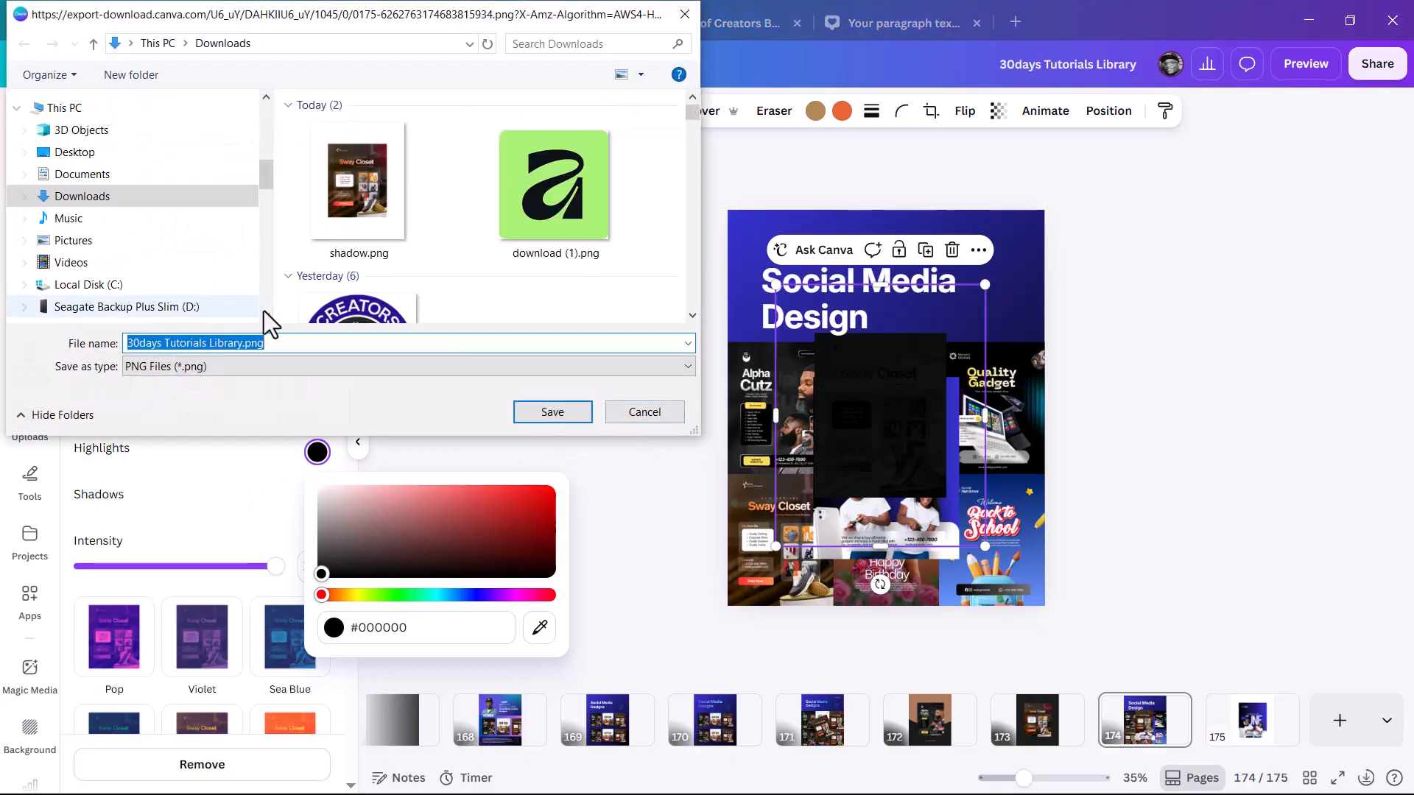
left_click(651, 415)
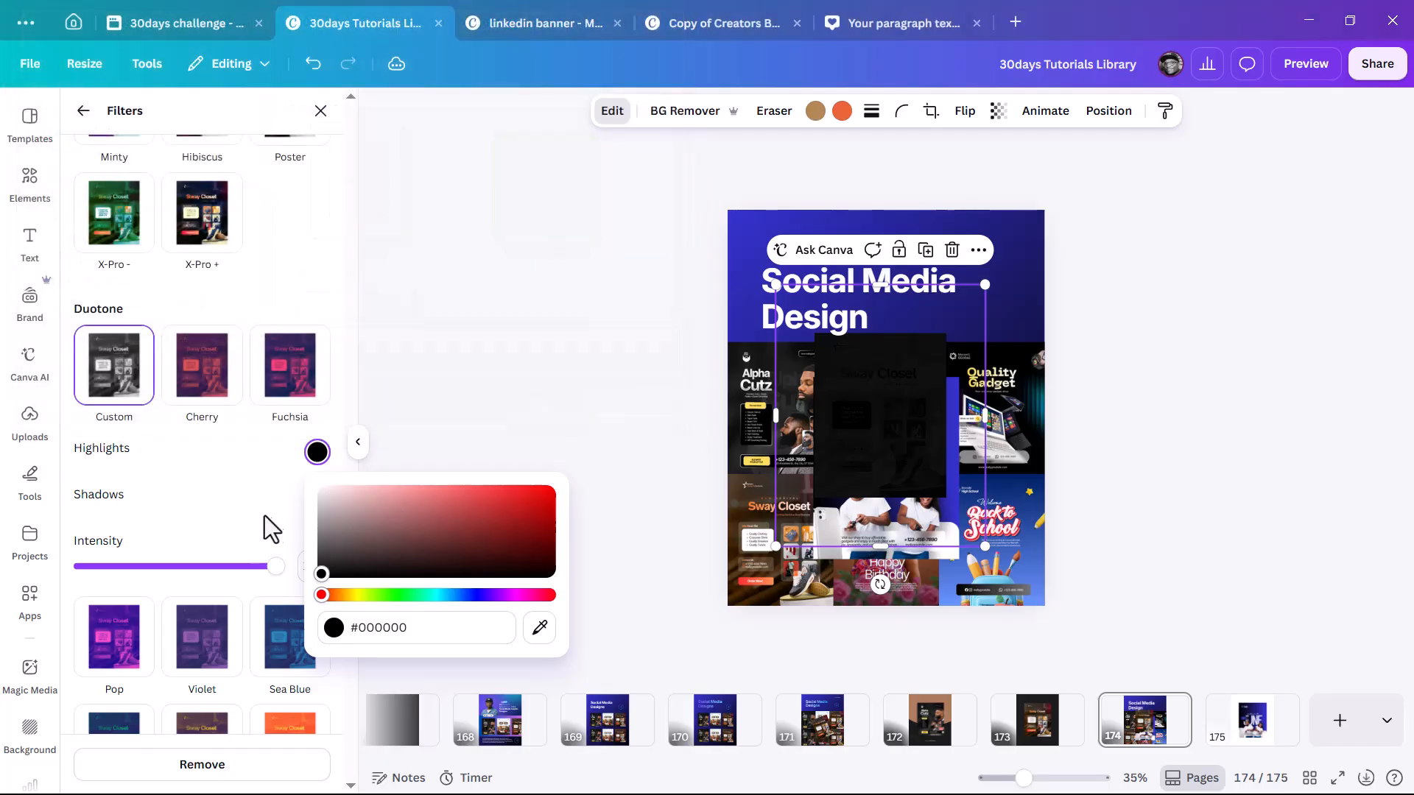
left_click(239, 486)
left_click(317, 498)
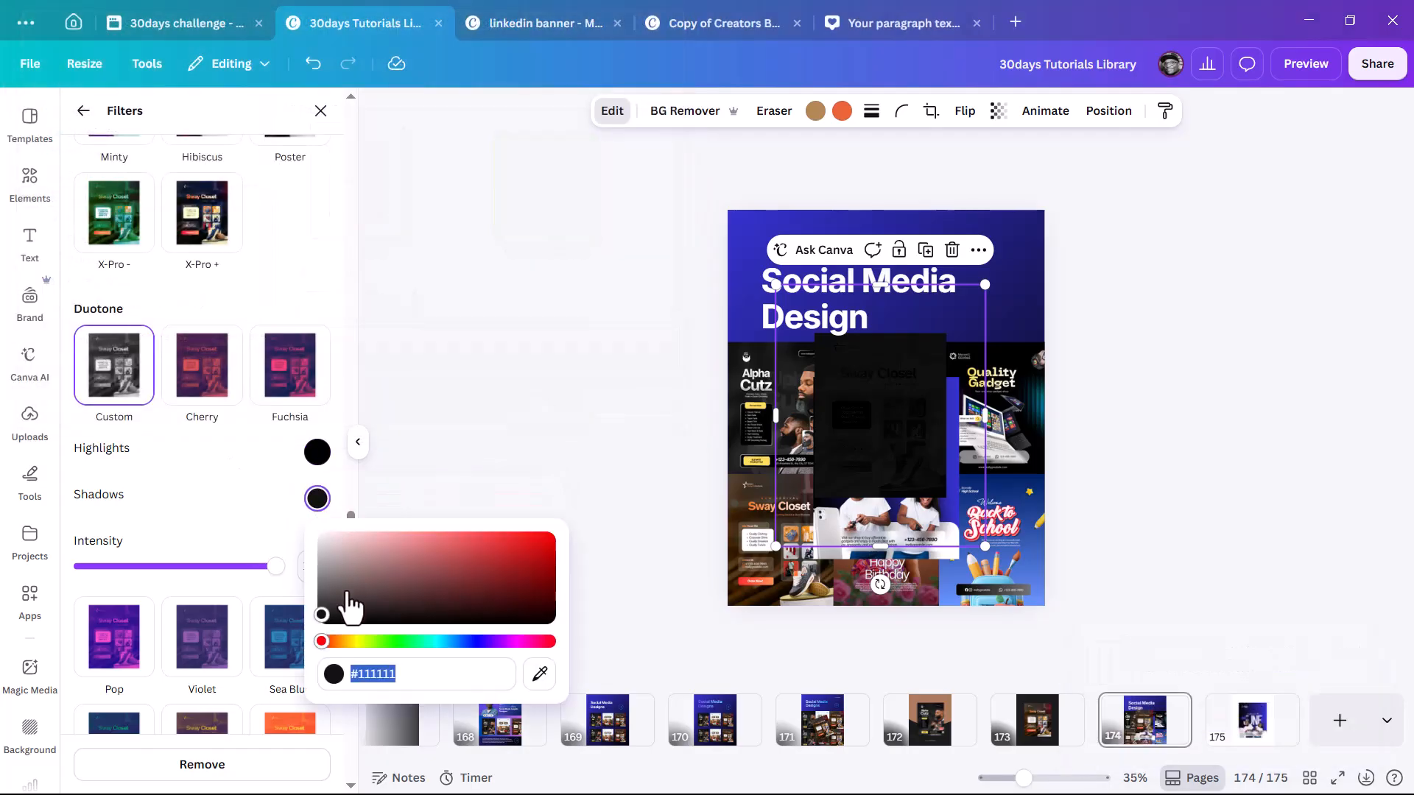
left_click(253, 551)
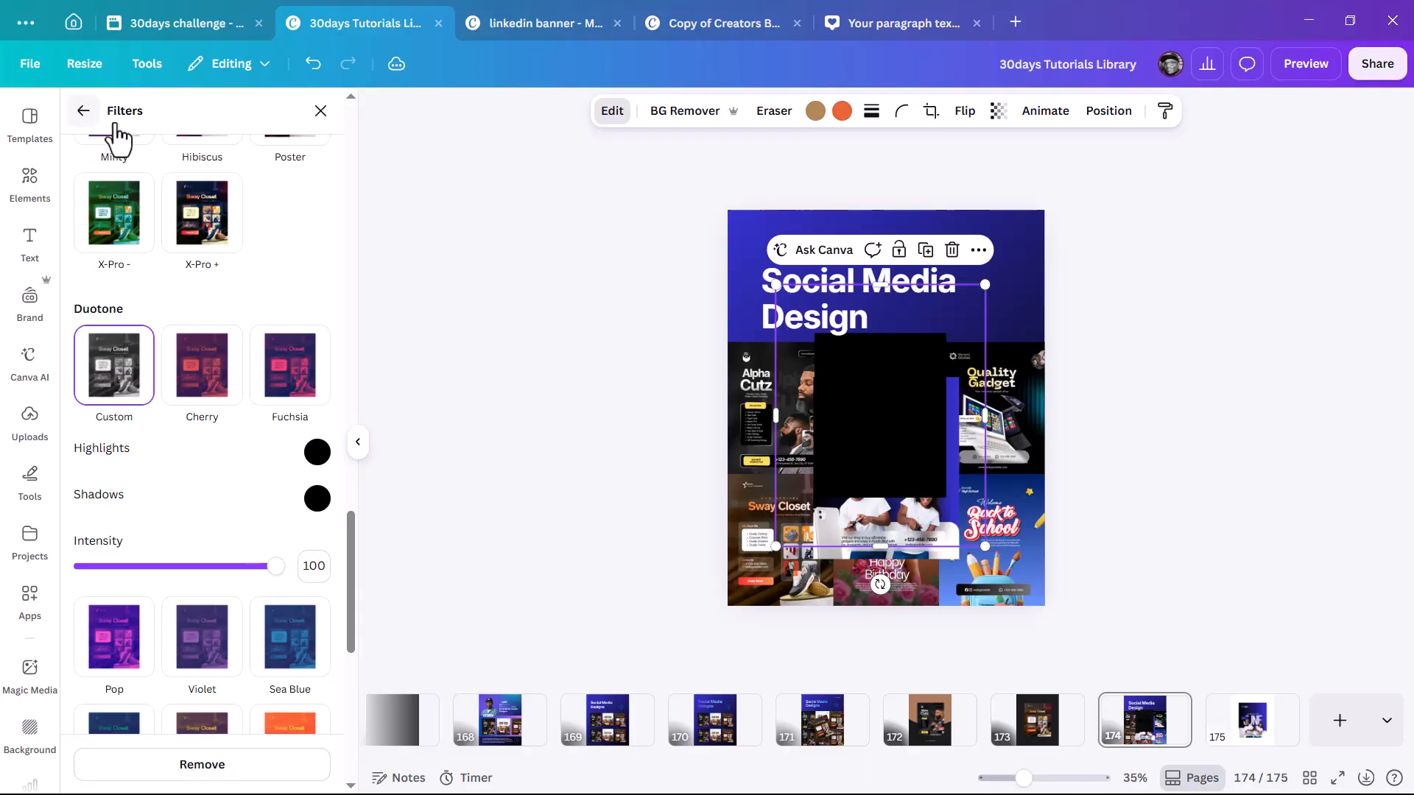
left_click(81, 112)
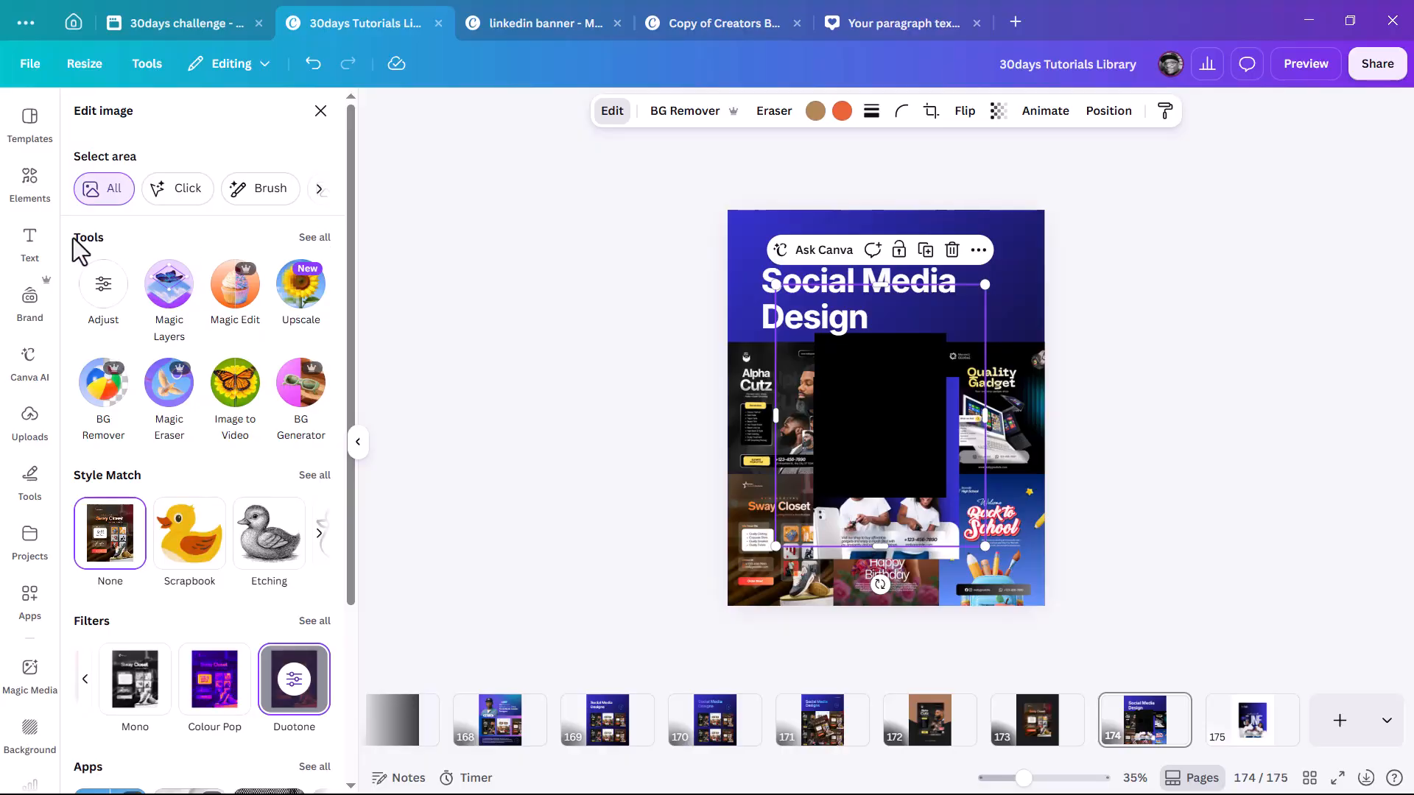
- Apply a whole-image blur to the black shadow shape at intensity 100
left_click(313, 239)
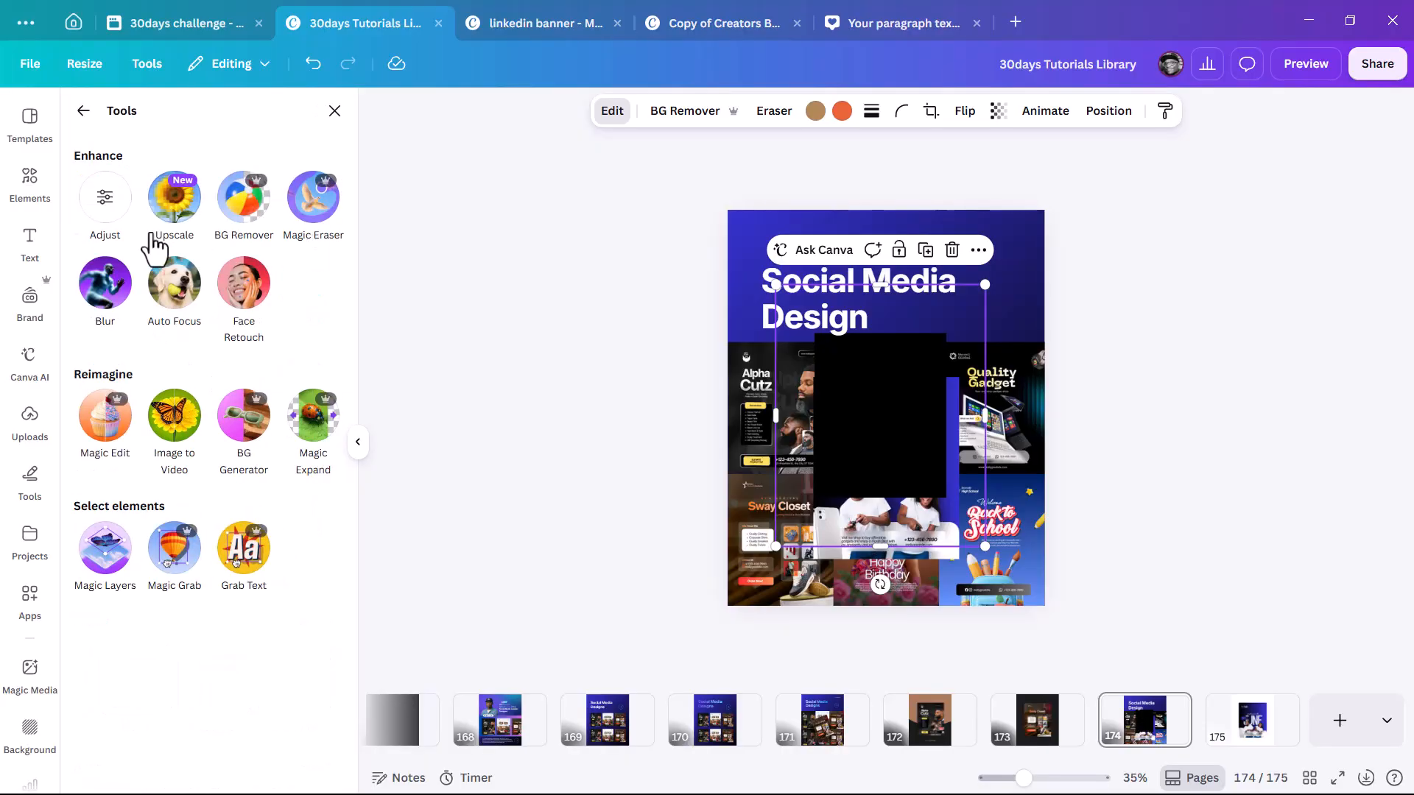
left_click(104, 280)
left_click_drag(83, 239, 410, 240)
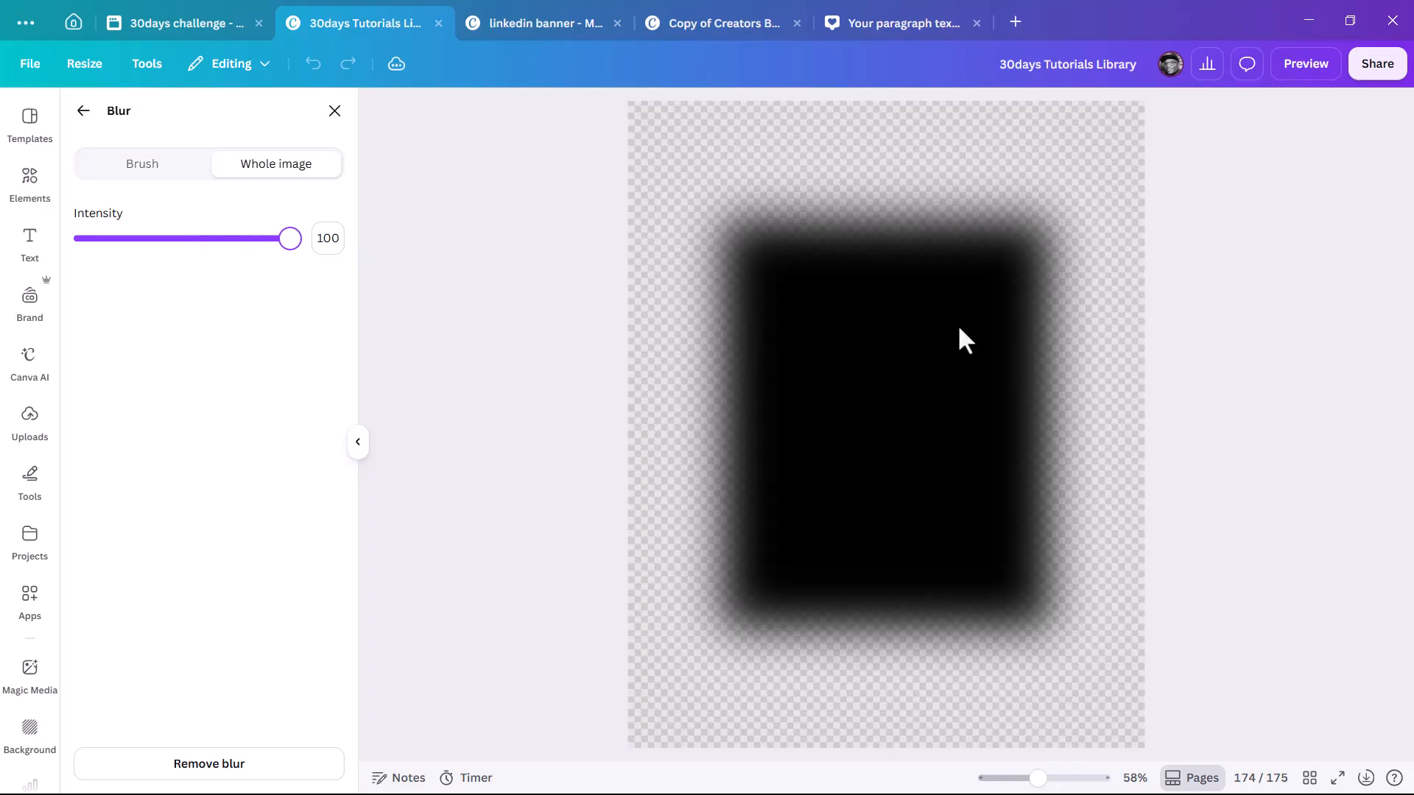
left_click(86, 115)
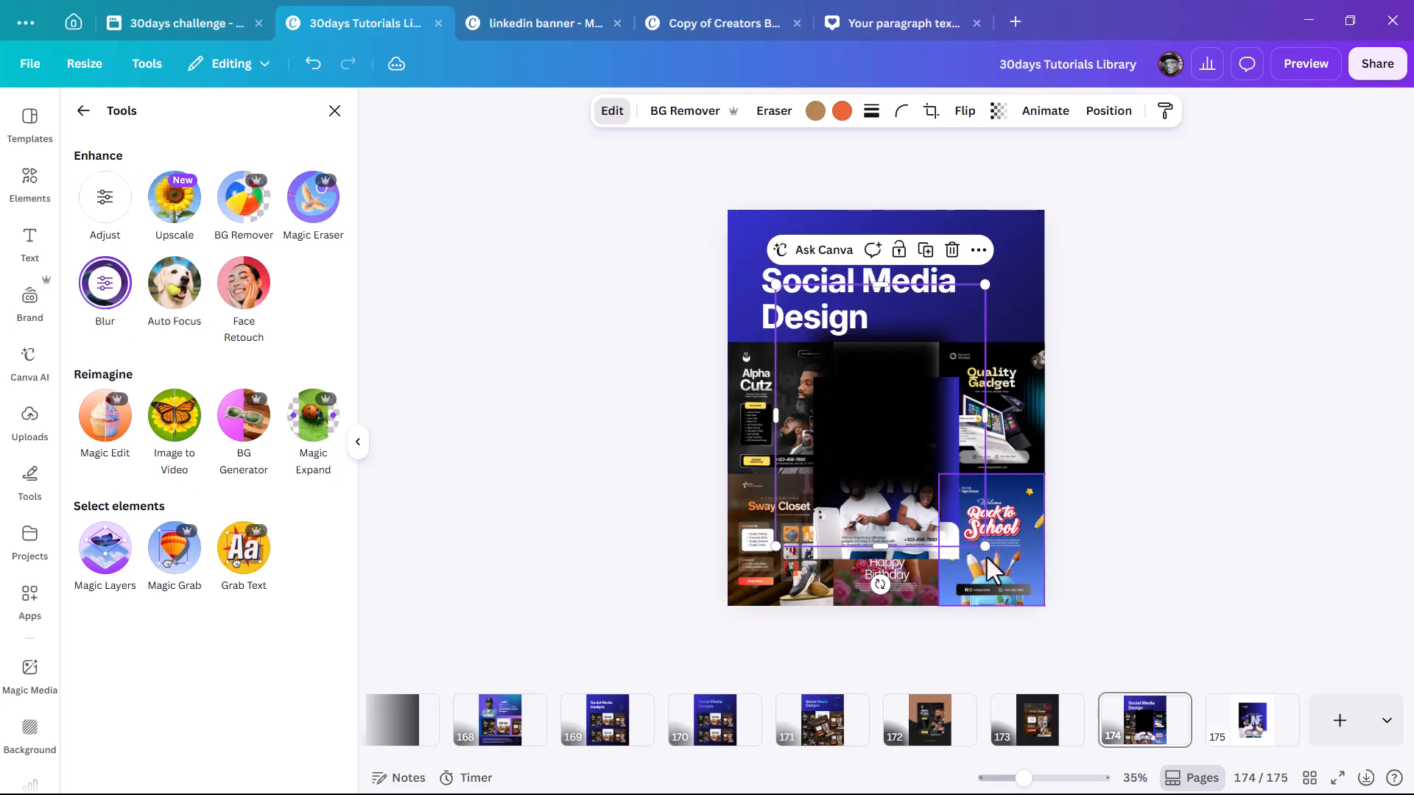
- Enlarge the blurred shadow and position it over the June flyer, offset toward the flyer's left and lower edges
left_click_drag(860, 462, 848, 516)
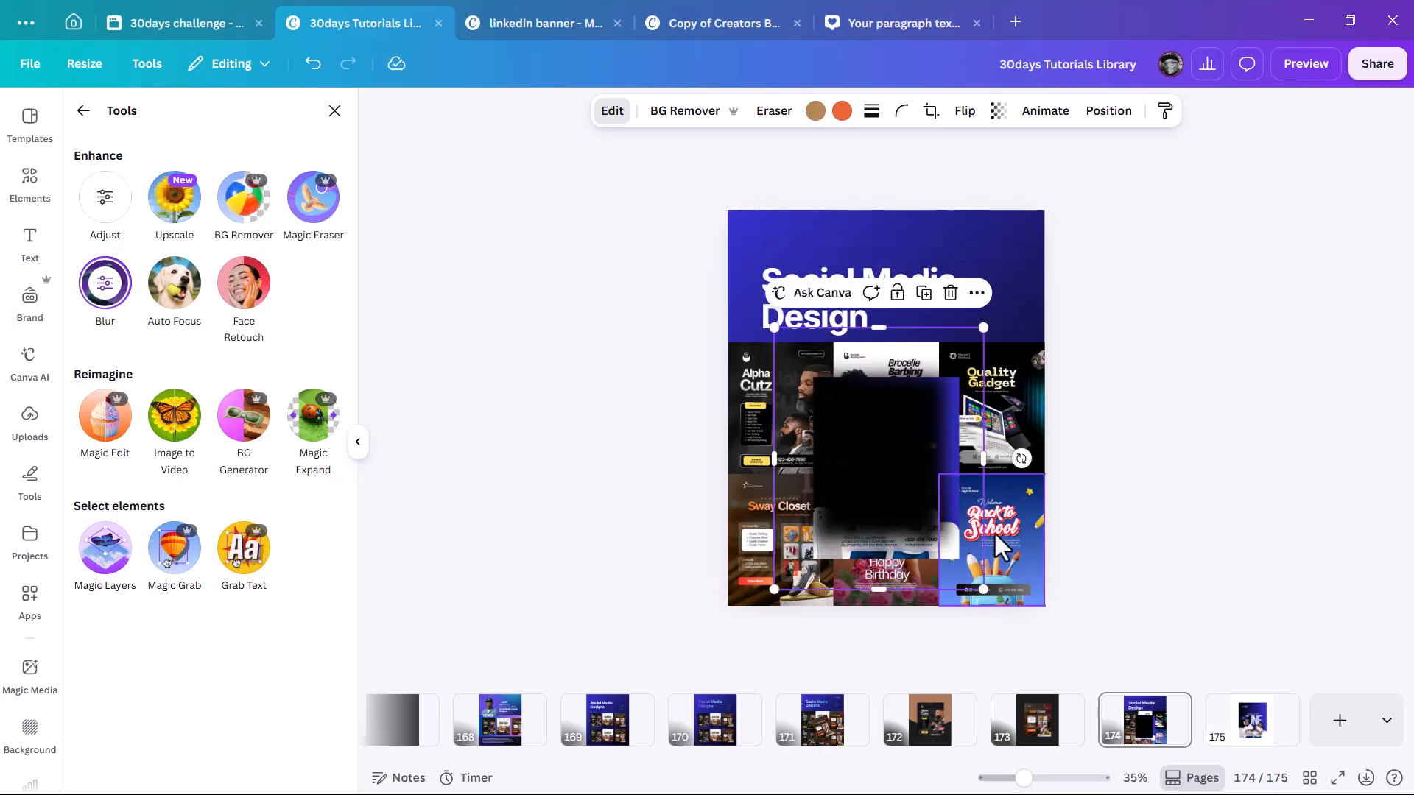
left_click_drag(985, 590, 1078, 676)
left_click_drag(898, 498, 906, 470)
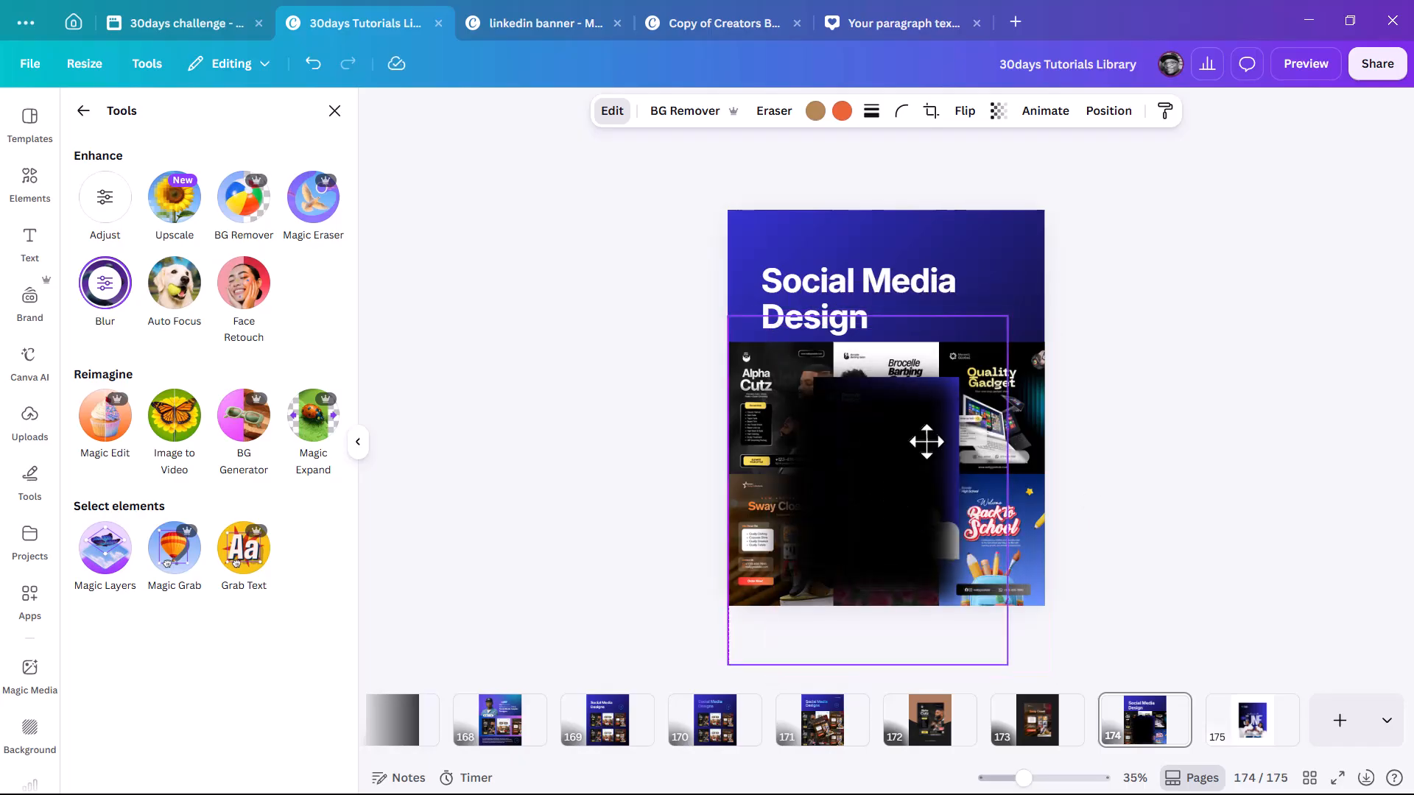
left_click_drag(1010, 668, 972, 639)
scroll(819, 471, "up", 1)
mouse_move(855, 468)
left_mouse_down()
mouse_move(862, 484)
mouse_move(851, 477)
left_mouse_up()
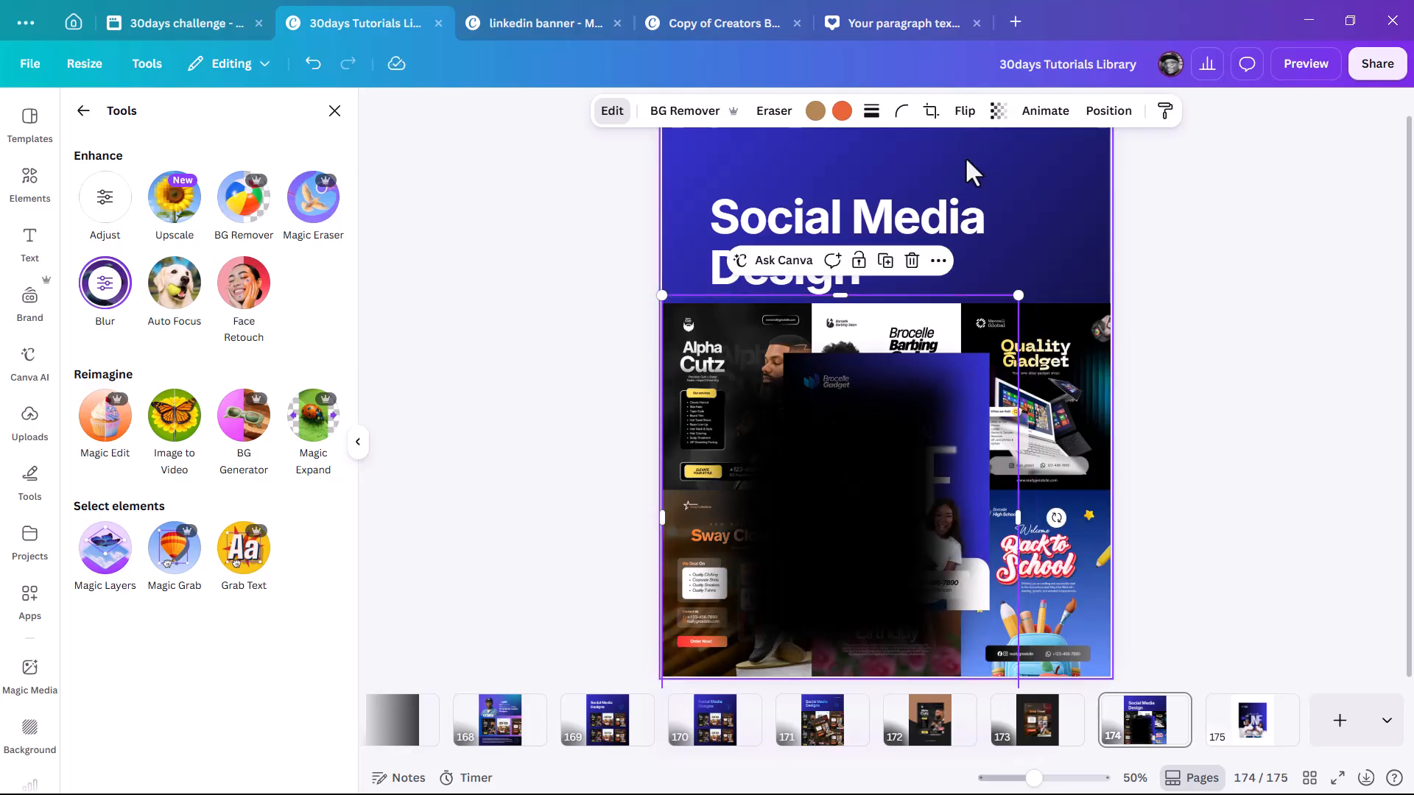
- Move the shadow layer directly beneath the June flyer in the layer order
left_click(1000, 115)
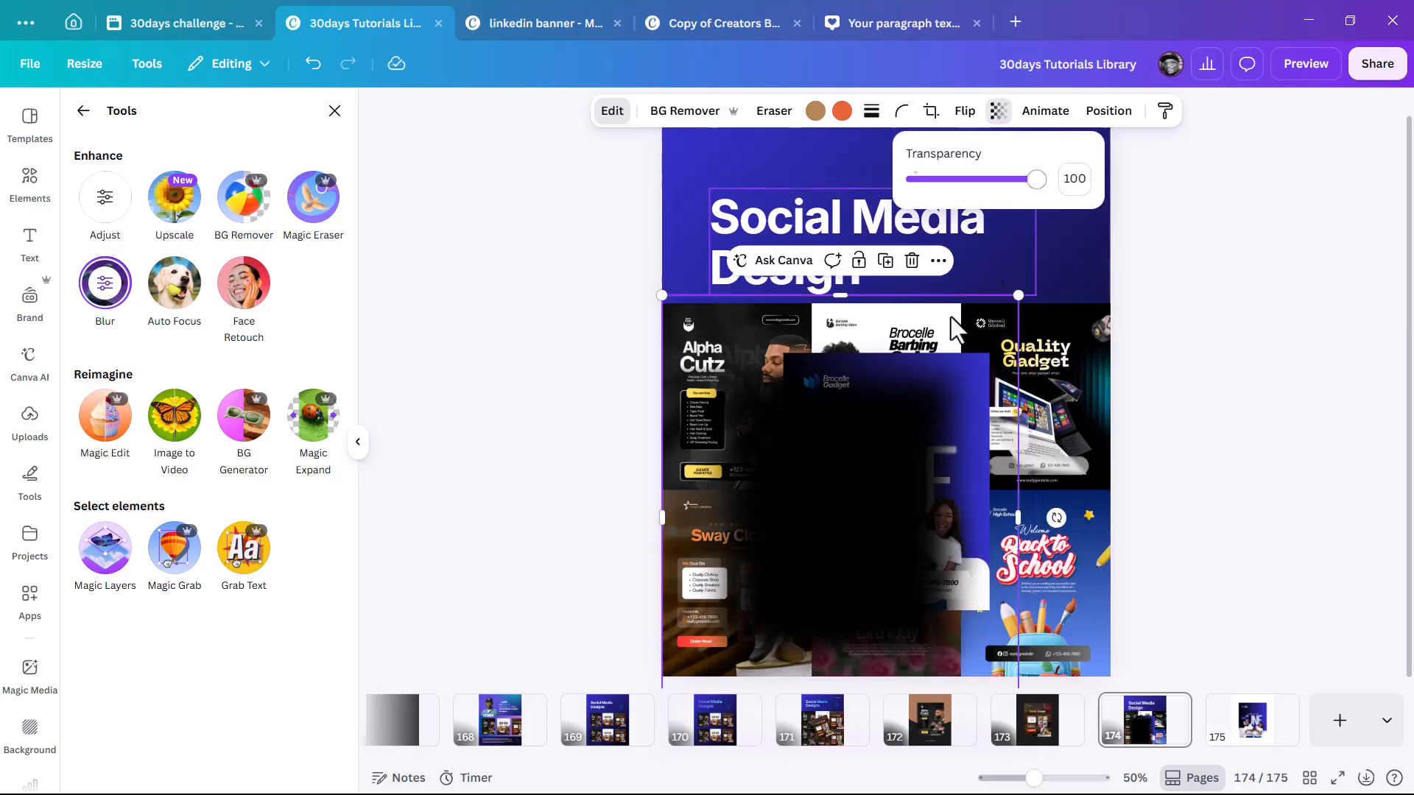
left_click(1109, 112)
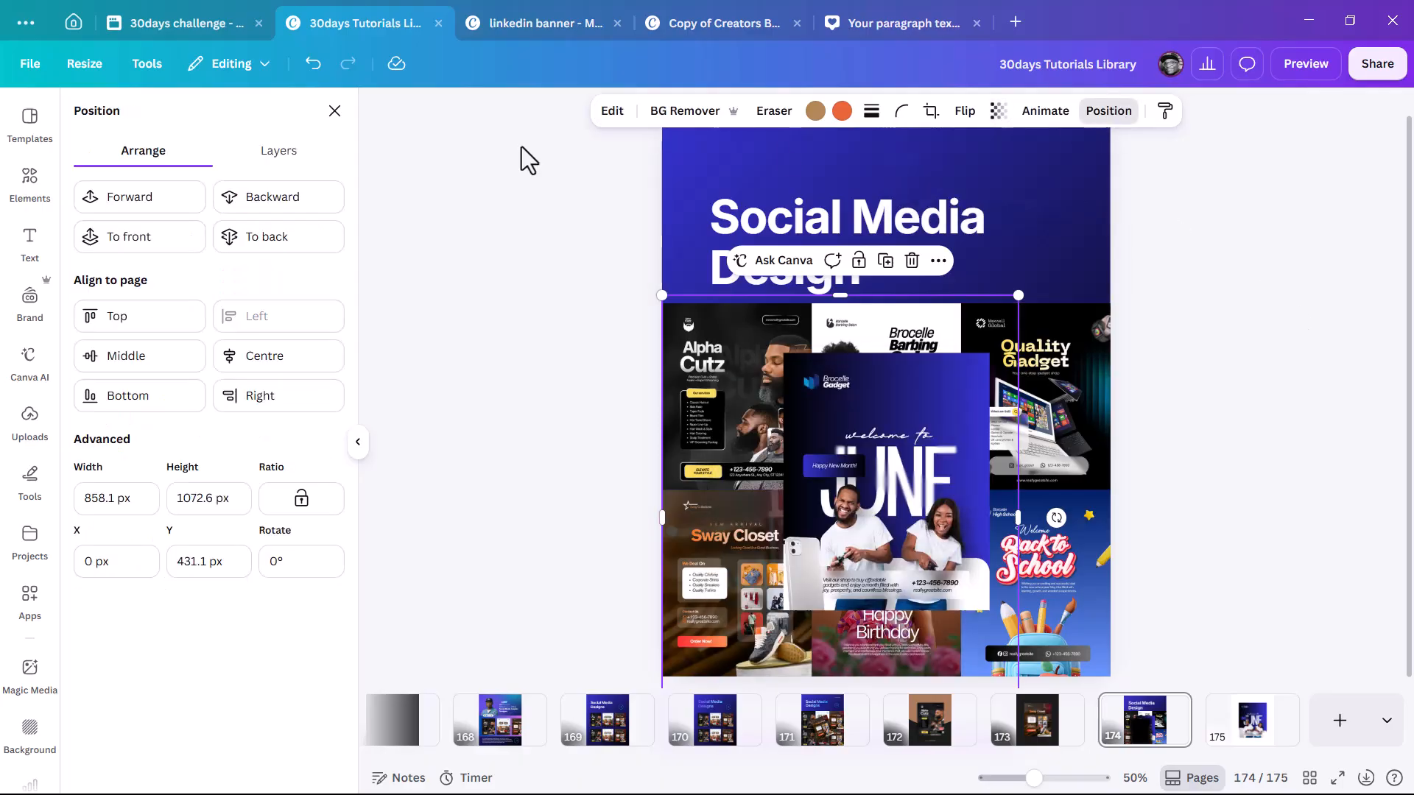
left_click(275, 163)
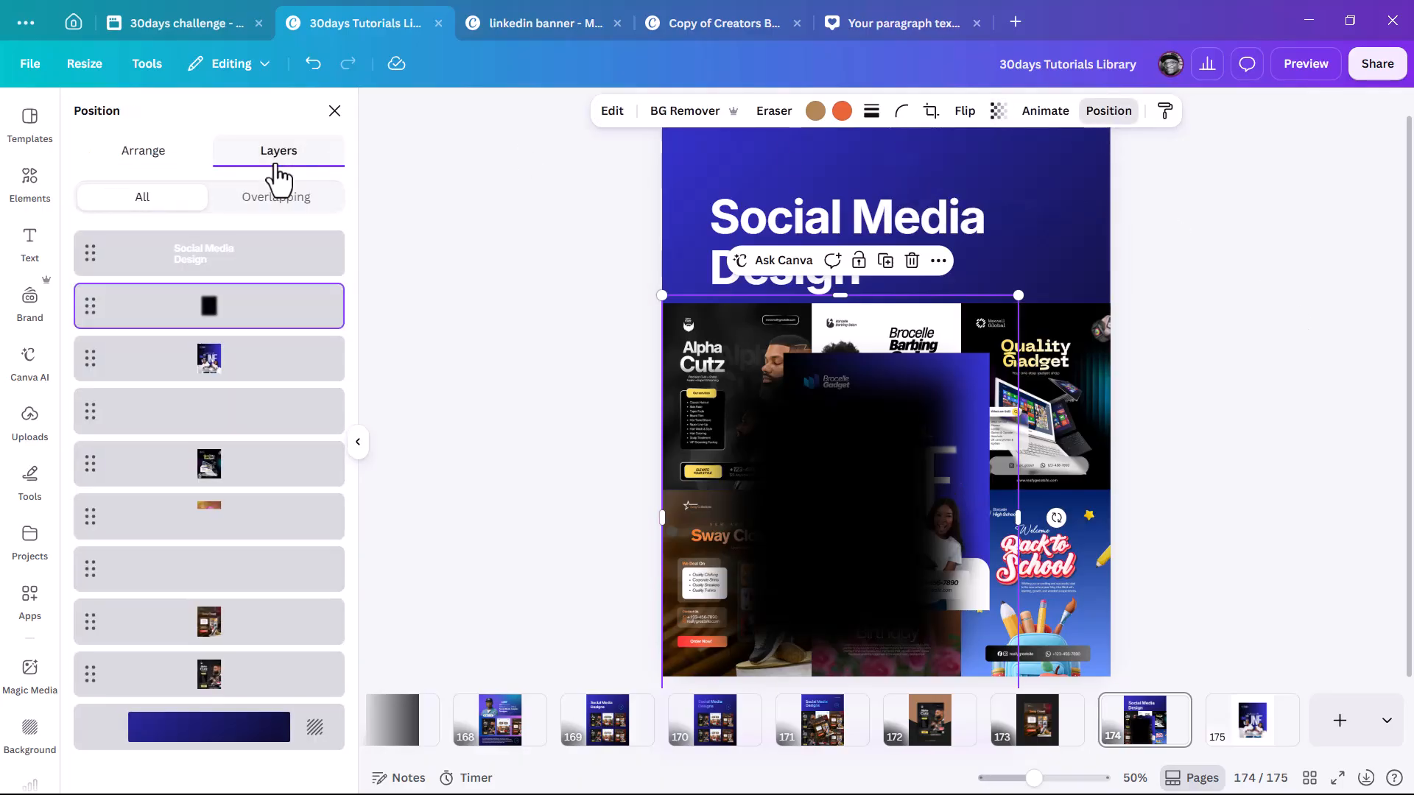
left_click_drag(264, 322, 262, 397)
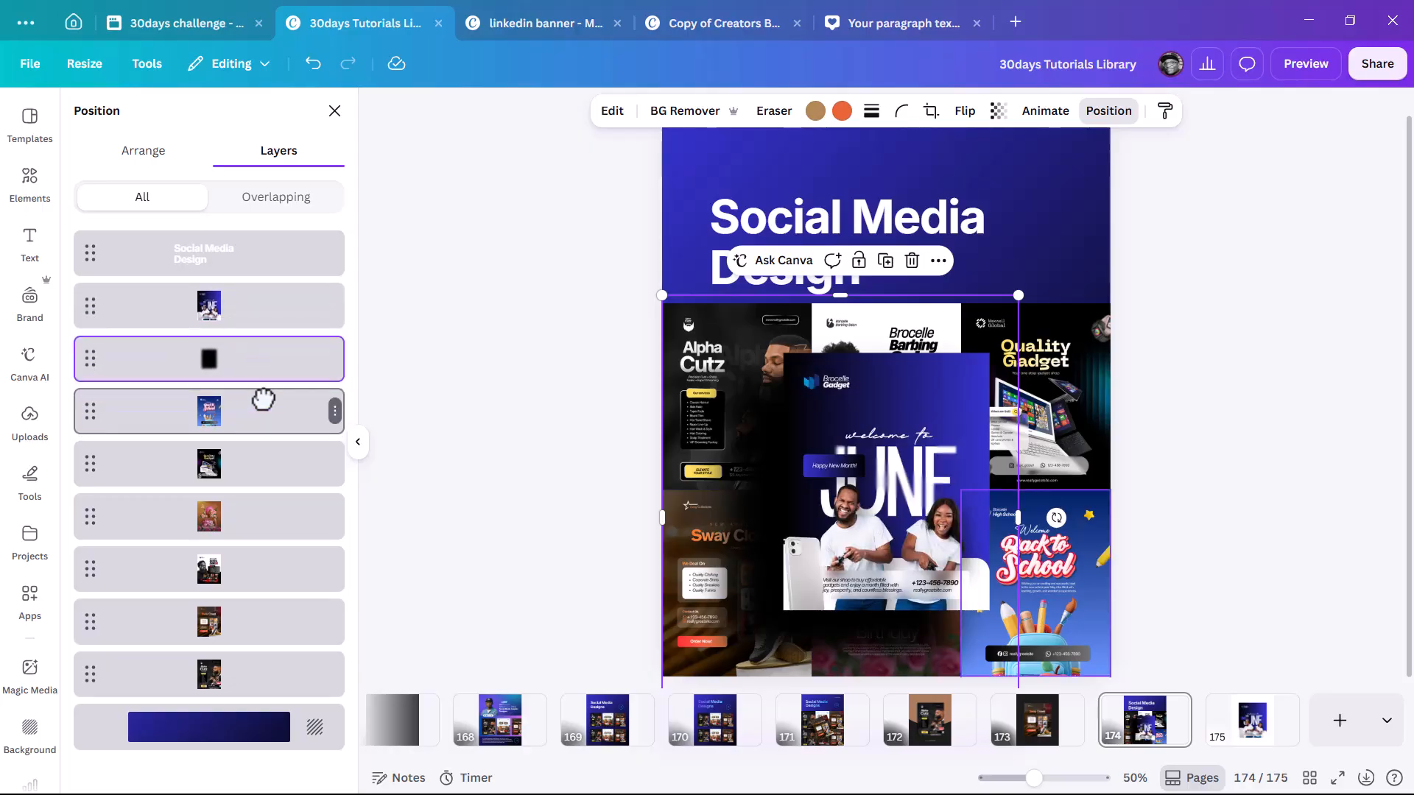
- Set the shadow's transparency to about 62
left_click(996, 114)
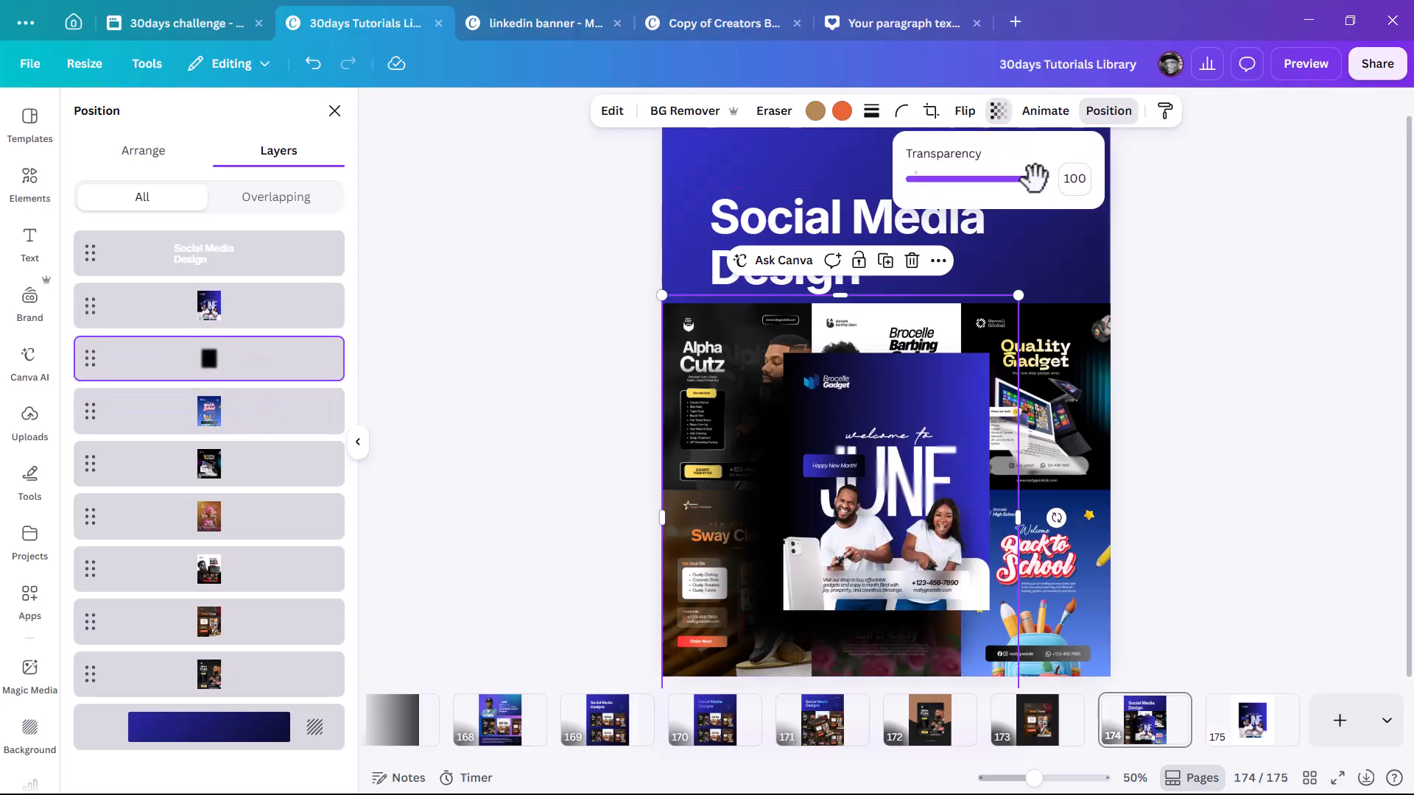
left_click_drag(1026, 179, 953, 181)
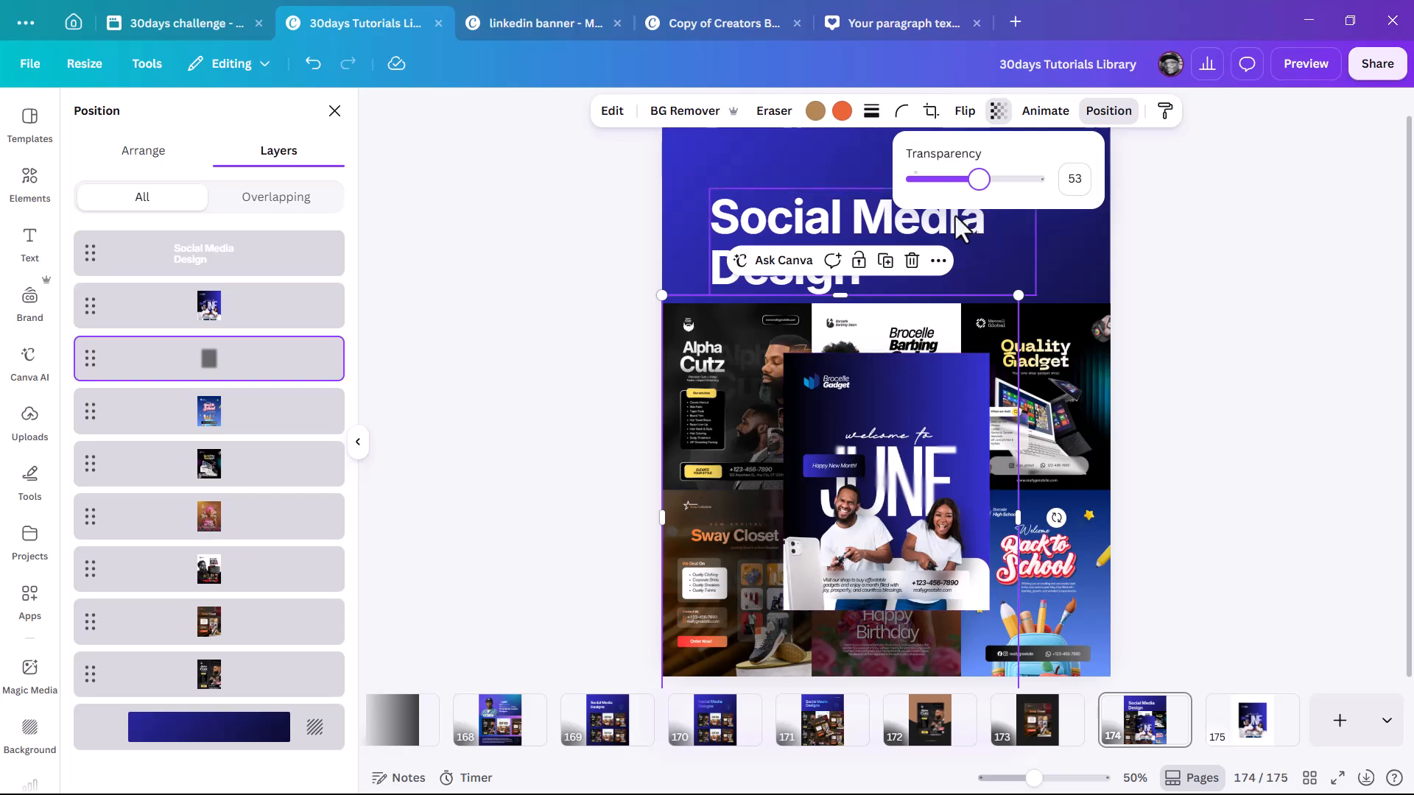
left_click_drag(979, 179, 995, 182)
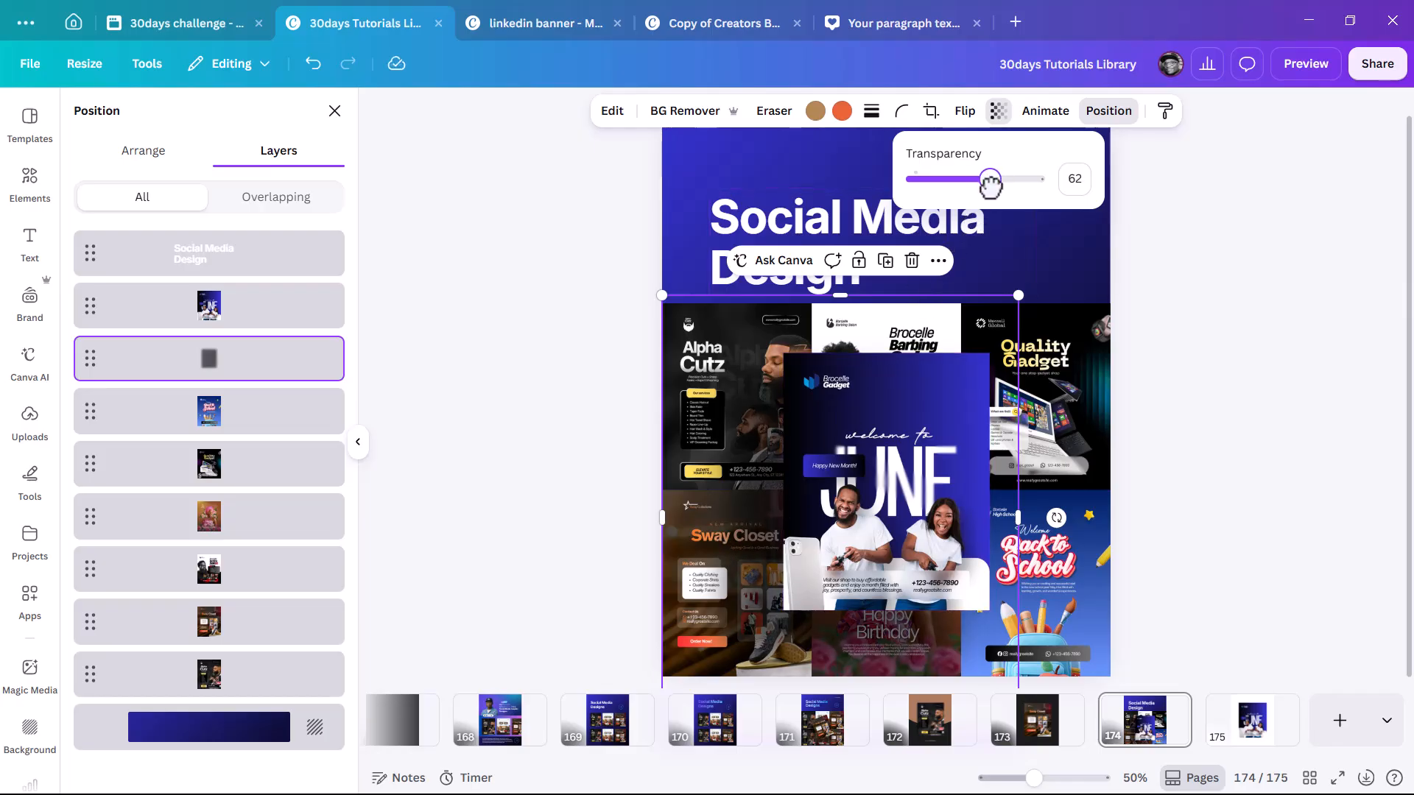
- Group the June flyer with its shadow and tilt the group counter-clockwise
left_click(965, 444, "shift")
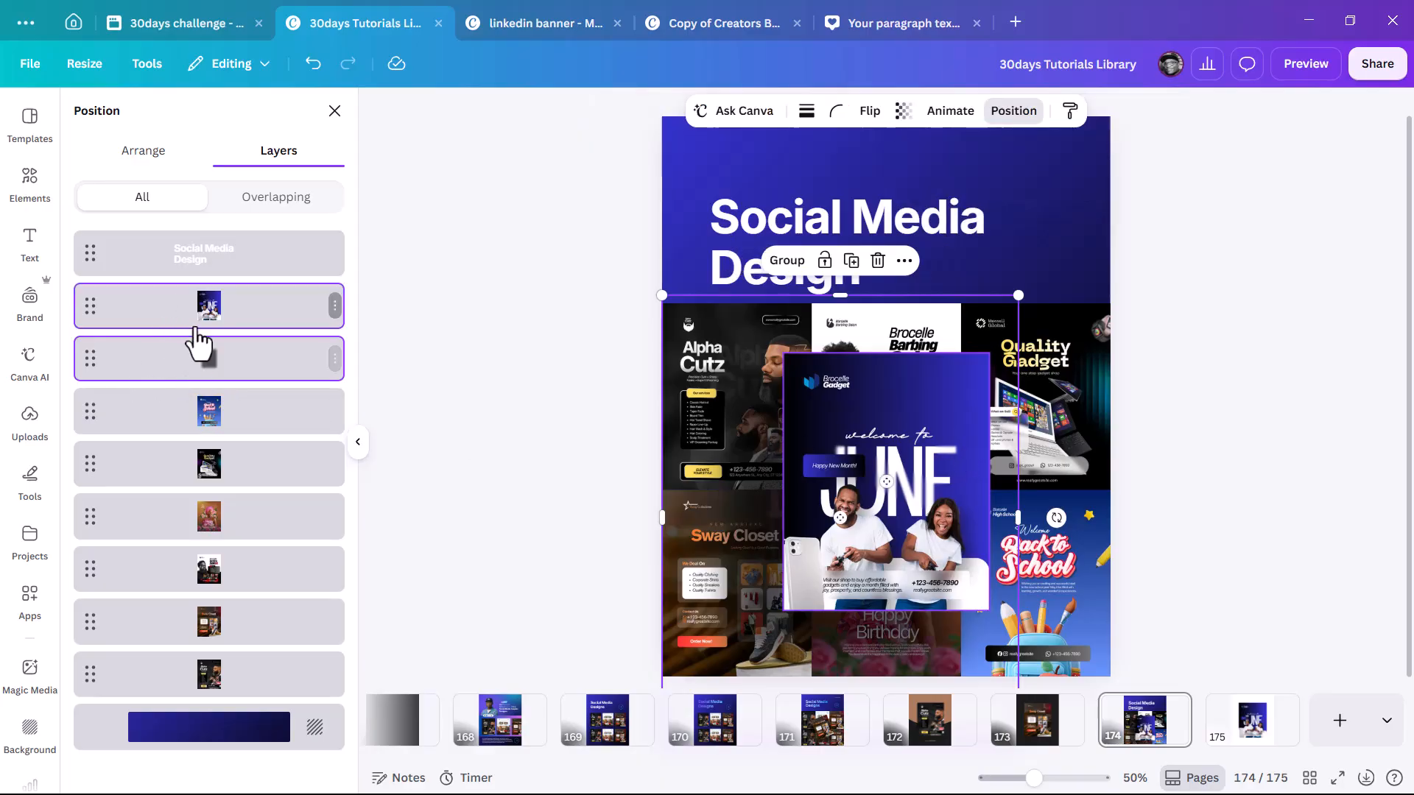
left_click(782, 261)
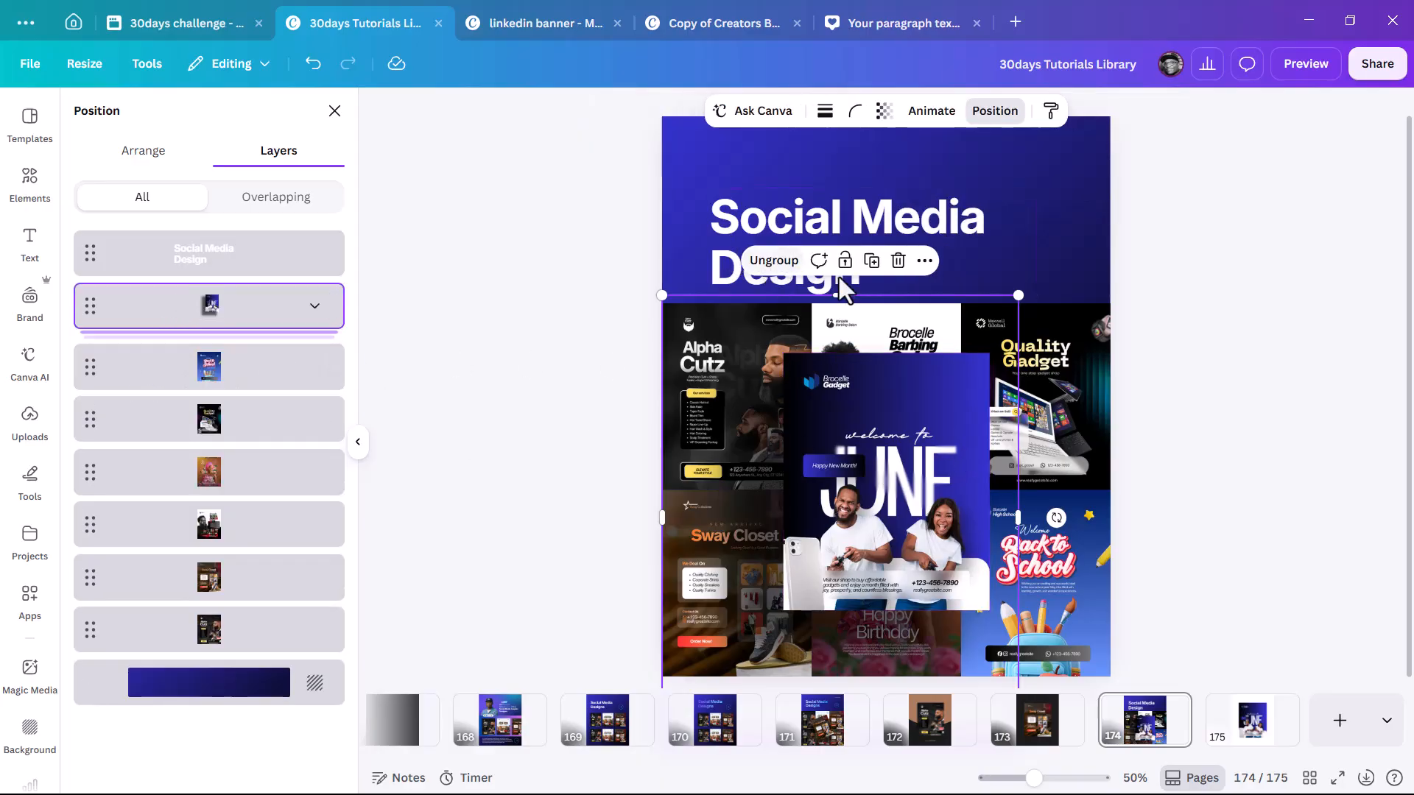
key("ctrl+minus")
left_click_drag(991, 468, 926, 532)
key("super")
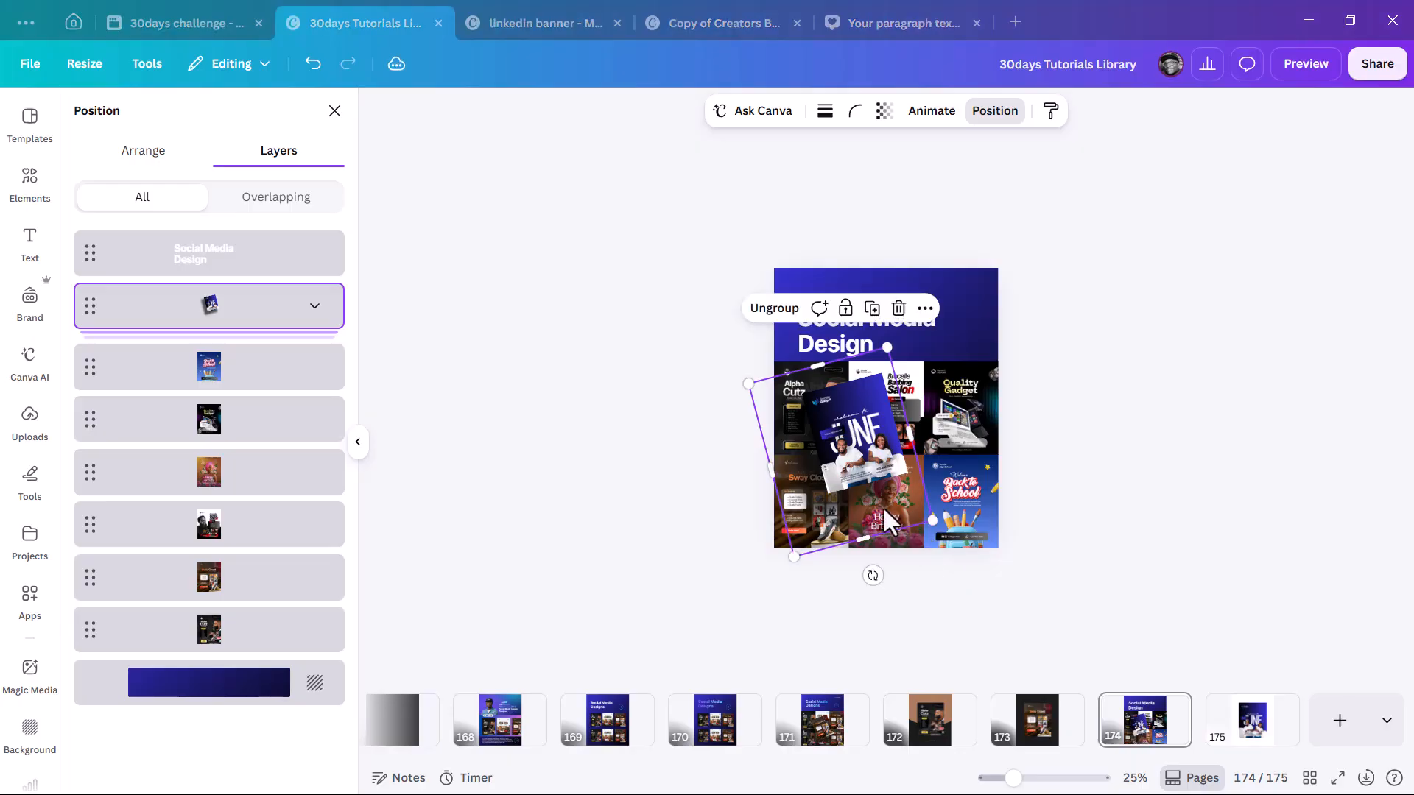
key("super")
- Enlarge the tilted June flyer group slightly and centre it over the flyer grid
left_click_drag(889, 445, 927, 459)
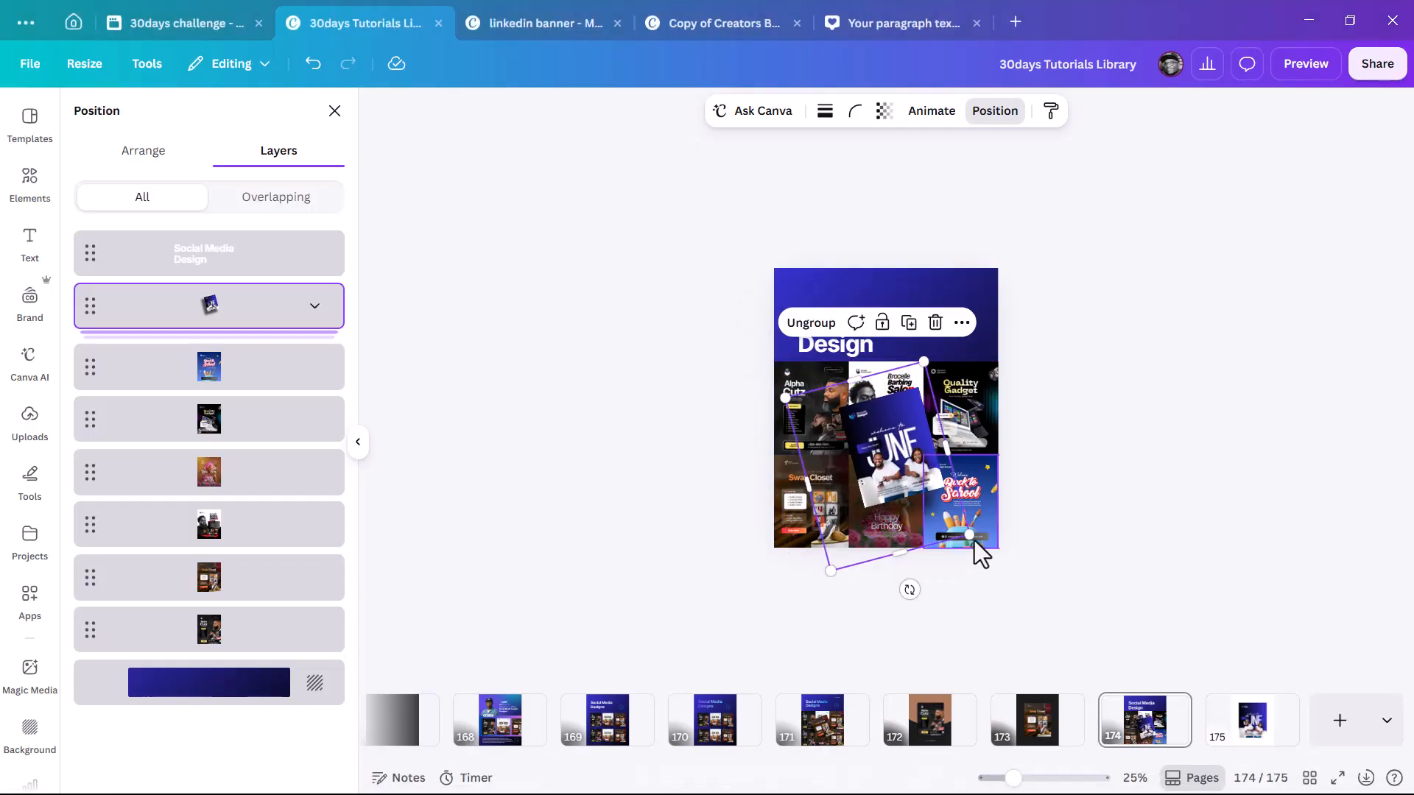
left_click_drag(975, 538, 981, 539)
scroll(980, 540, "up", 2)
left_click_drag(915, 475, 903, 463)
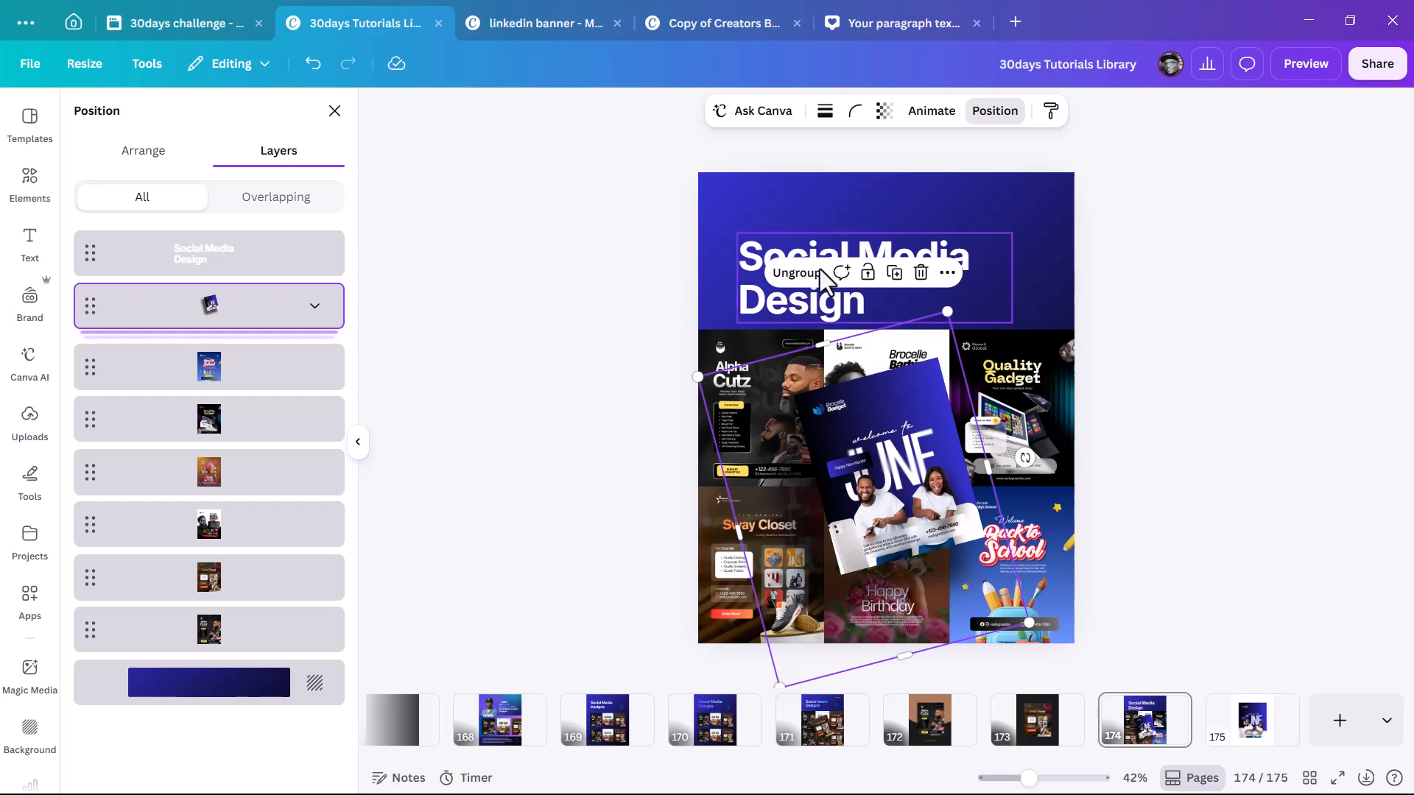
- Ungroup the June flyer, lower its shadow's transparency to about 43, and regroup the two
left_click(790, 283)
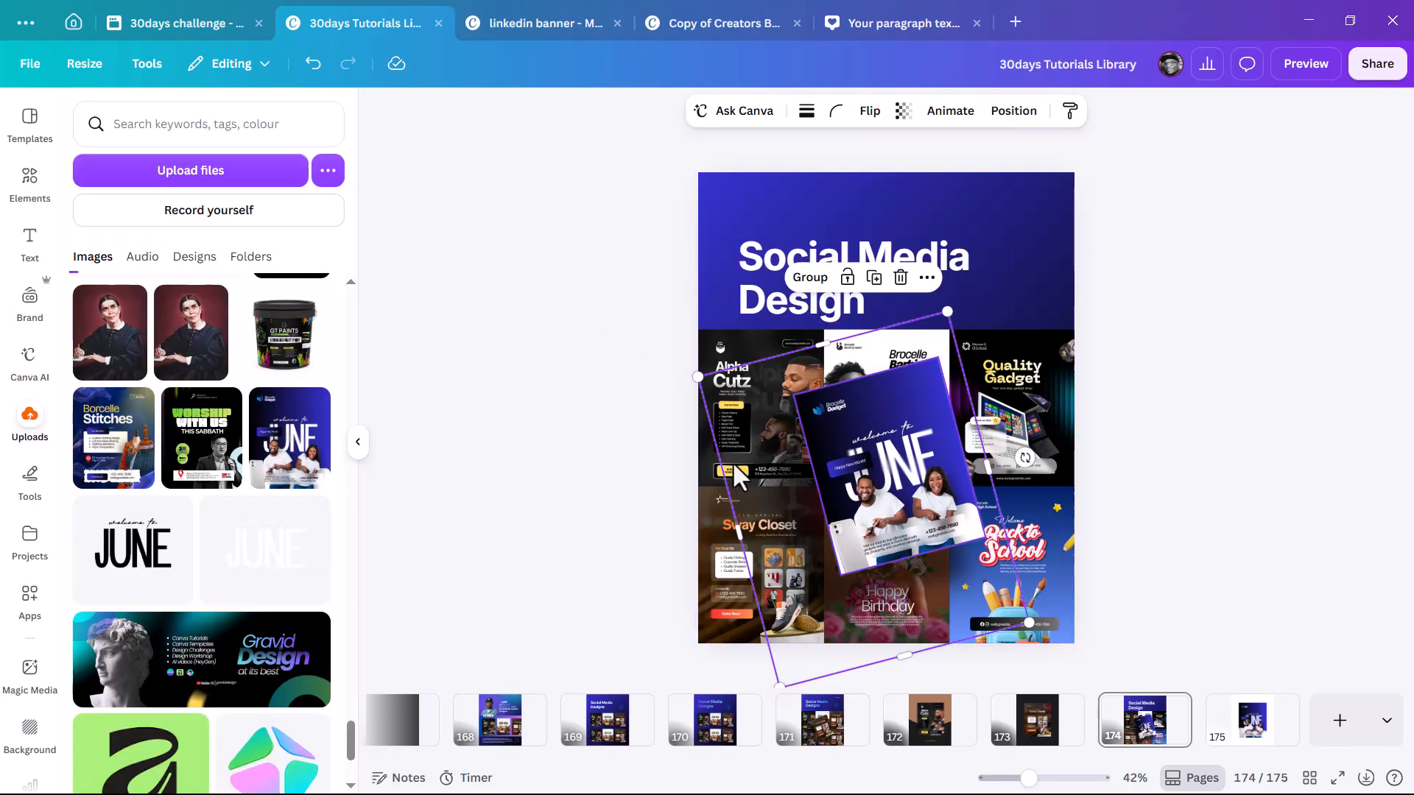
left_click(647, 519)
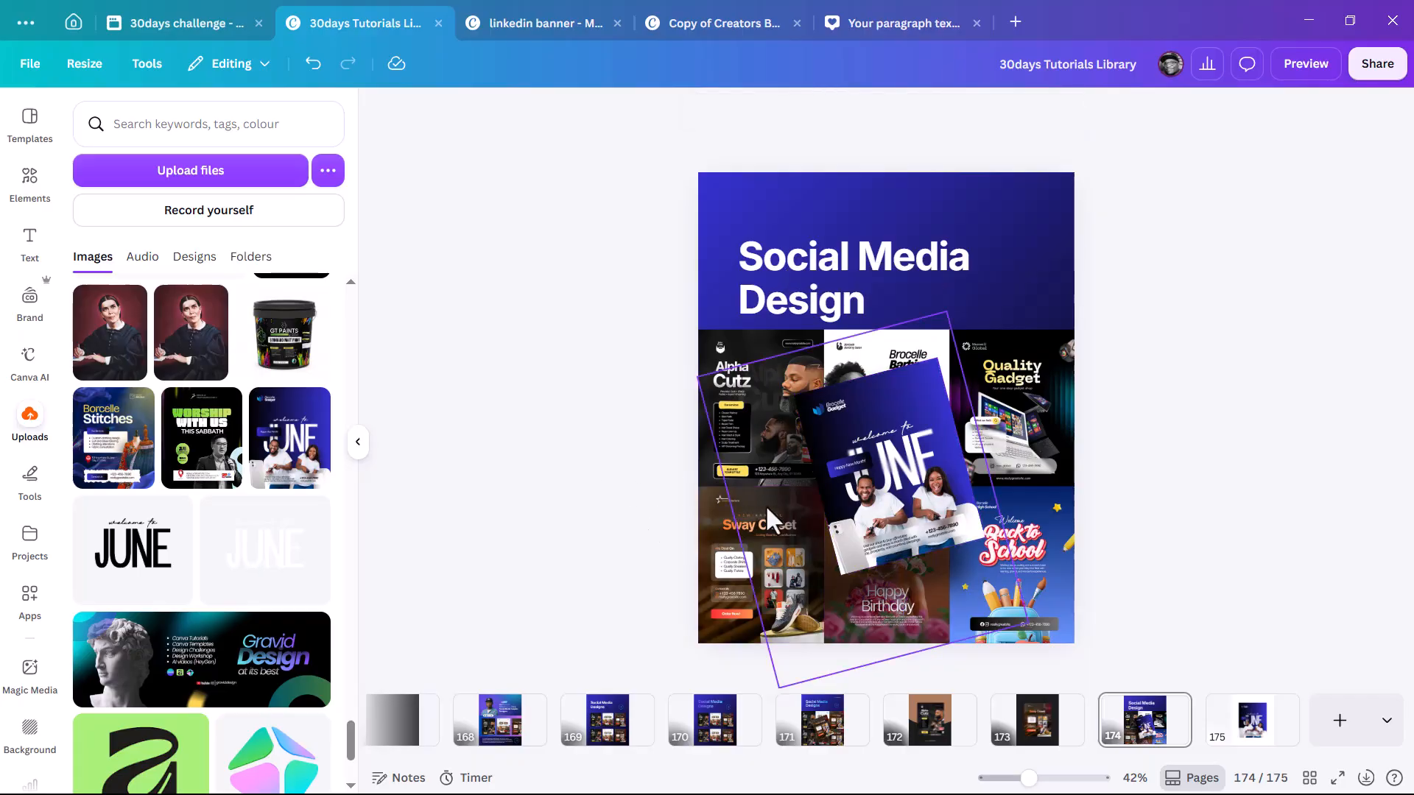
left_click(775, 497)
left_click(999, 110)
left_click_drag(1043, 179, 974, 186)
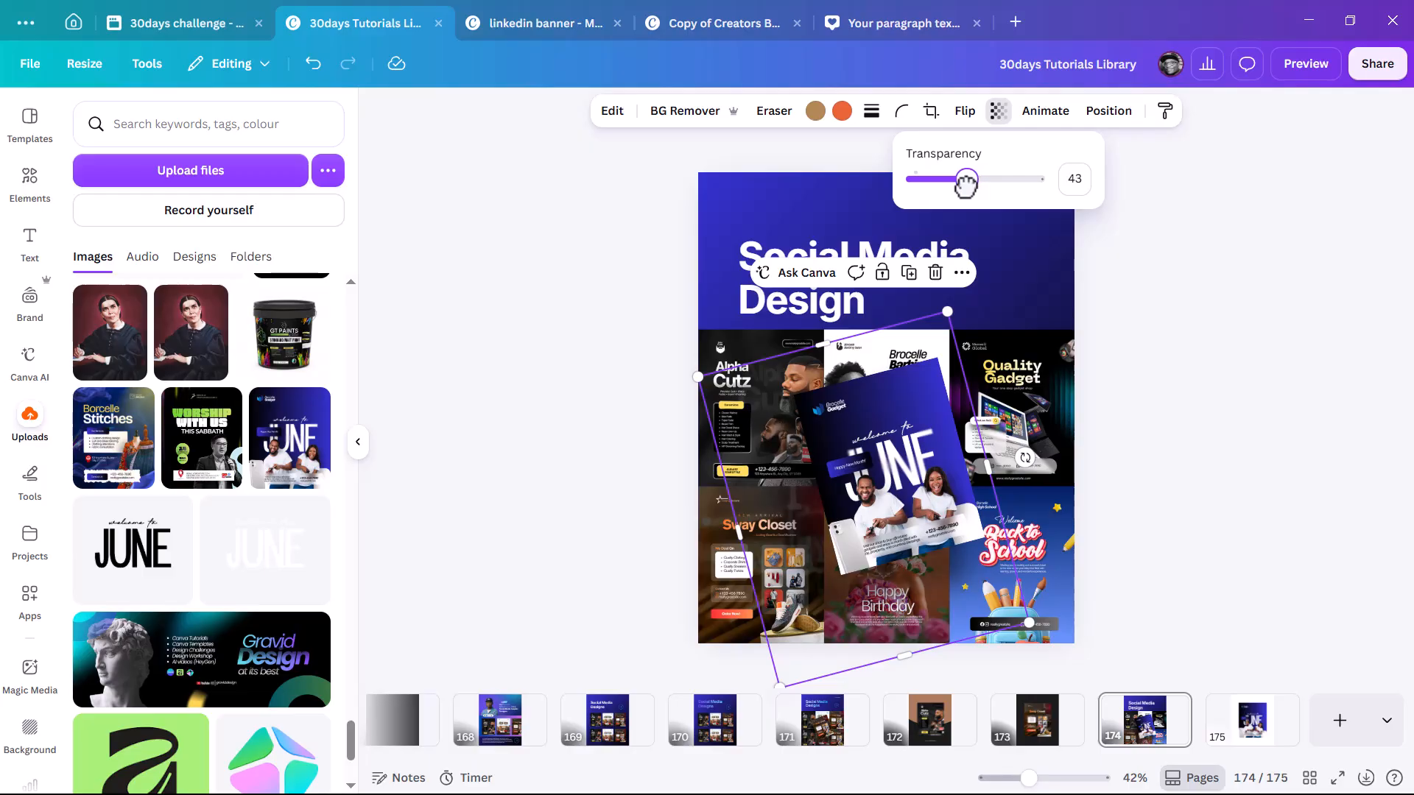
left_click(931, 419, "shift")
left_click(807, 280)
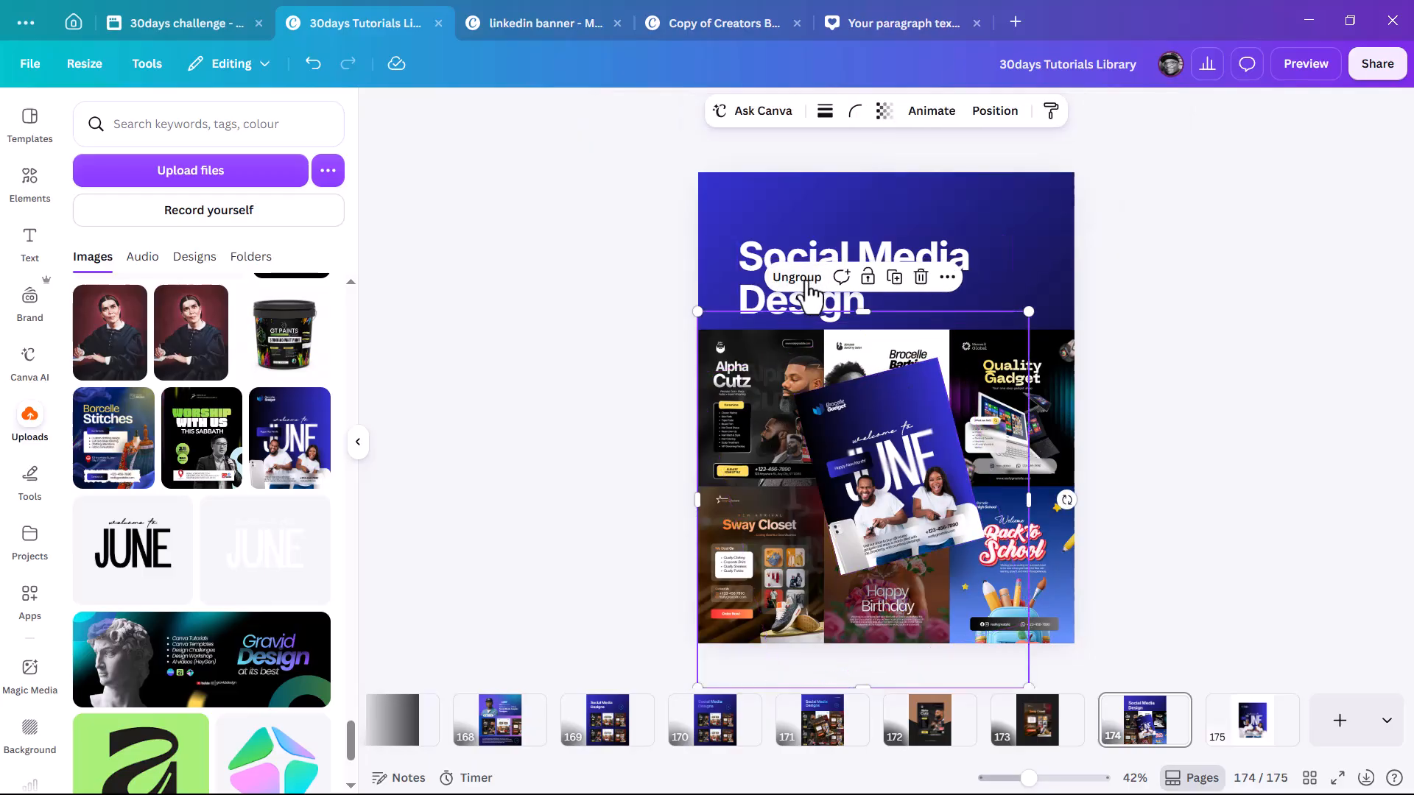
- Fine-tune the tilt and position of the June flyer group over the middle of the grid
left_click_drag(1067, 500, 1055, 404)
left_click_drag(1082, 451, 1076, 529)
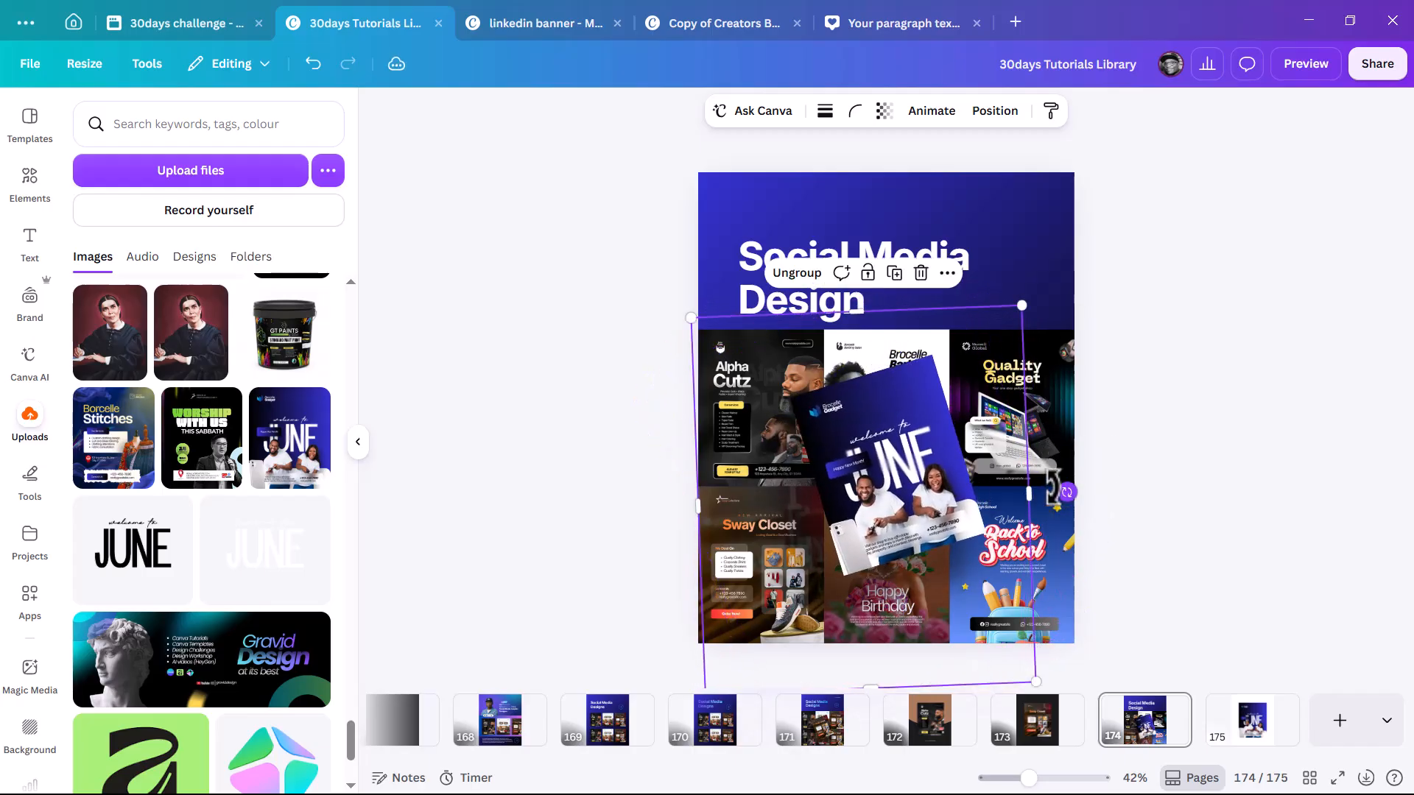
left_click_drag(929, 528, 925, 521)
left_click(1156, 409)
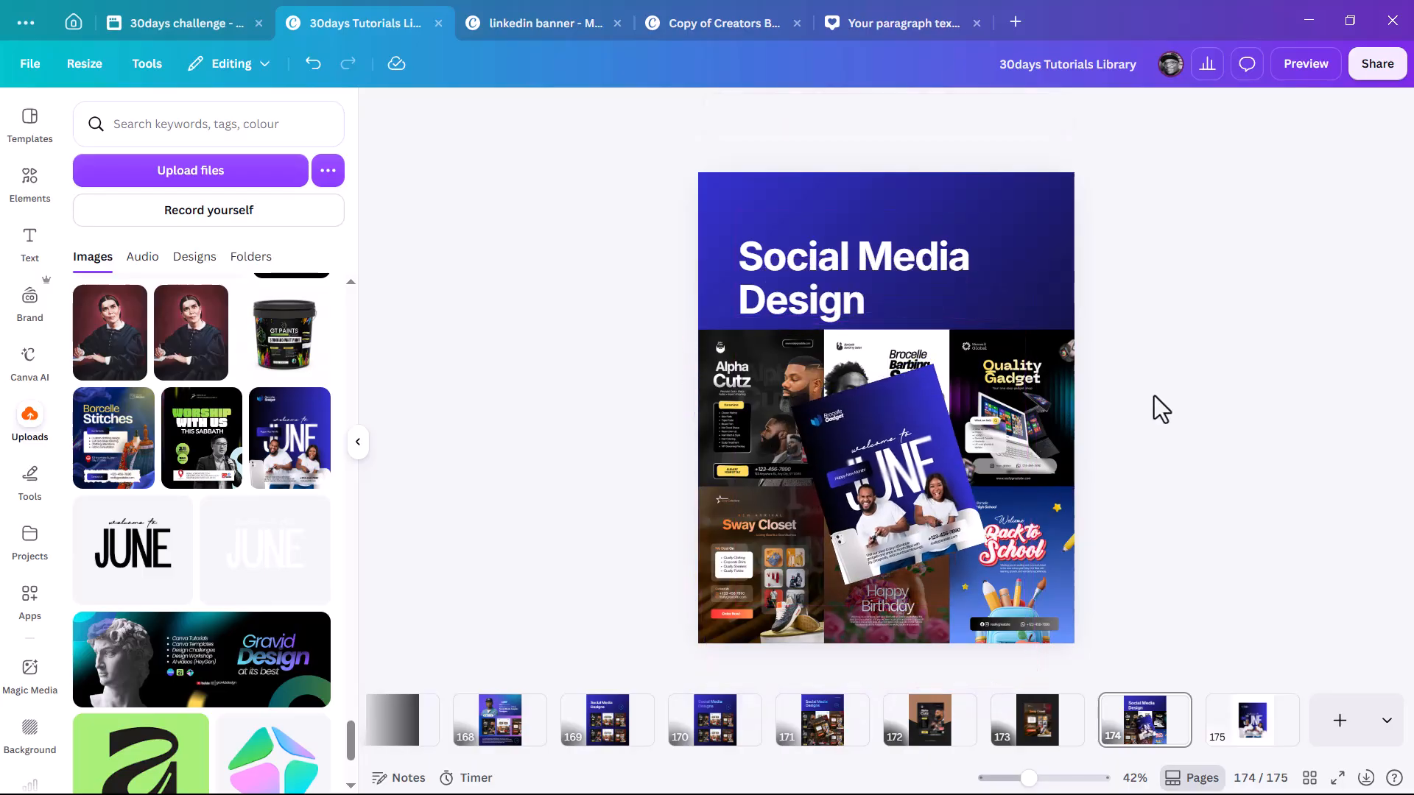
- Shift the heading up and add a duplicate scaled down to font size 19.8 that reads "gravid.design"
left_click(774, 259)
left_click_drag(775, 254, 775, 239)
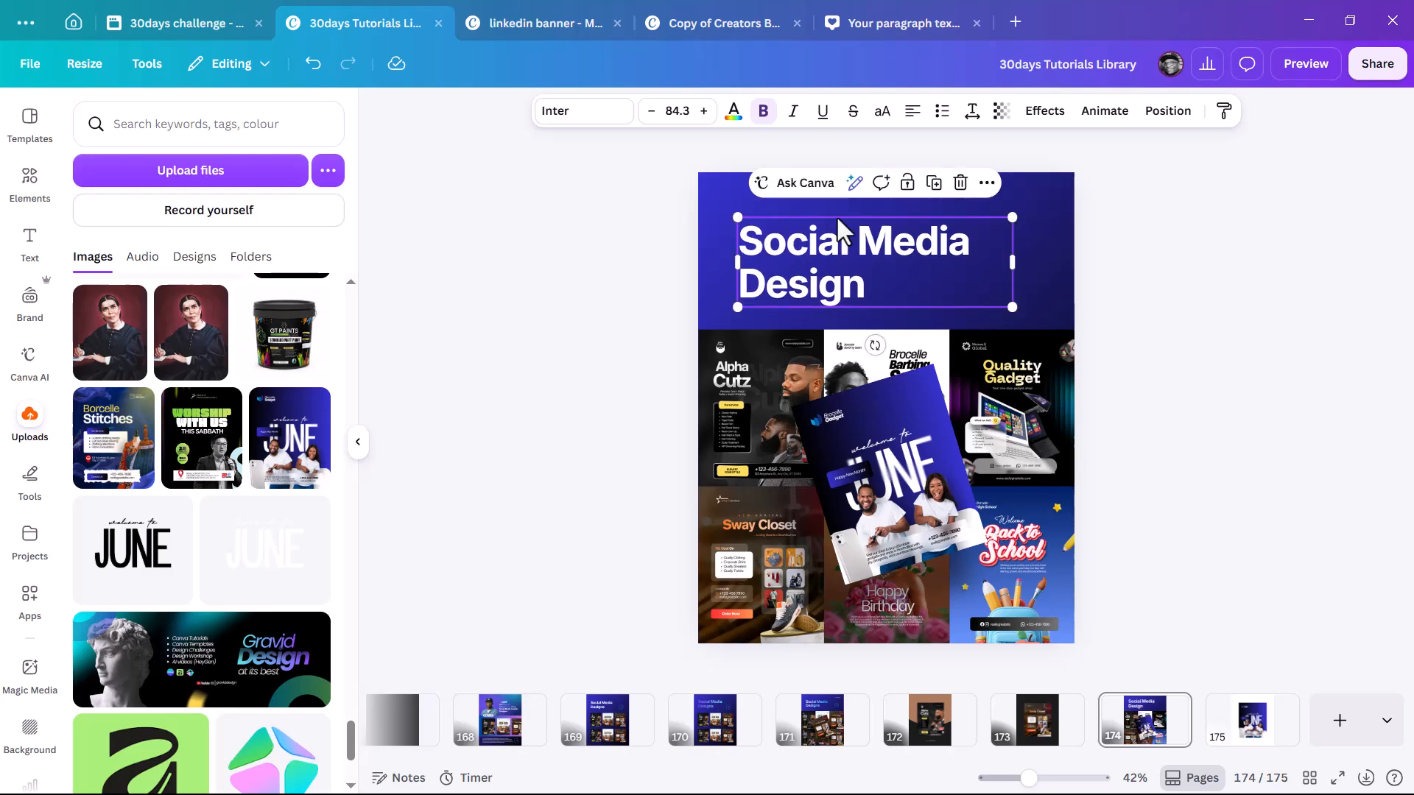
left_click(934, 184)
left_click_drag(991, 263, 937, 220)
scroll(890, 214, "up", 5)
double_click(927, 172)
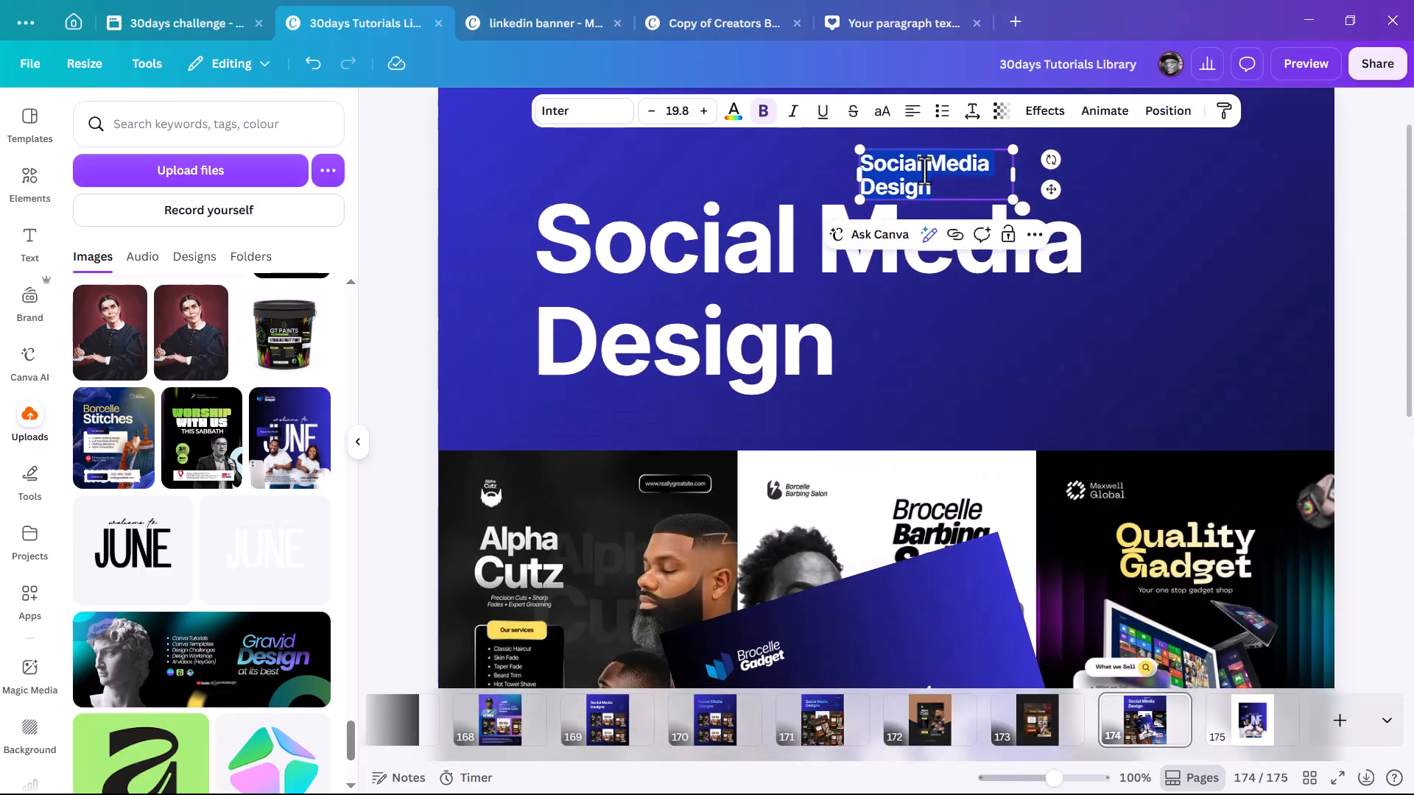
type("gravid.design")
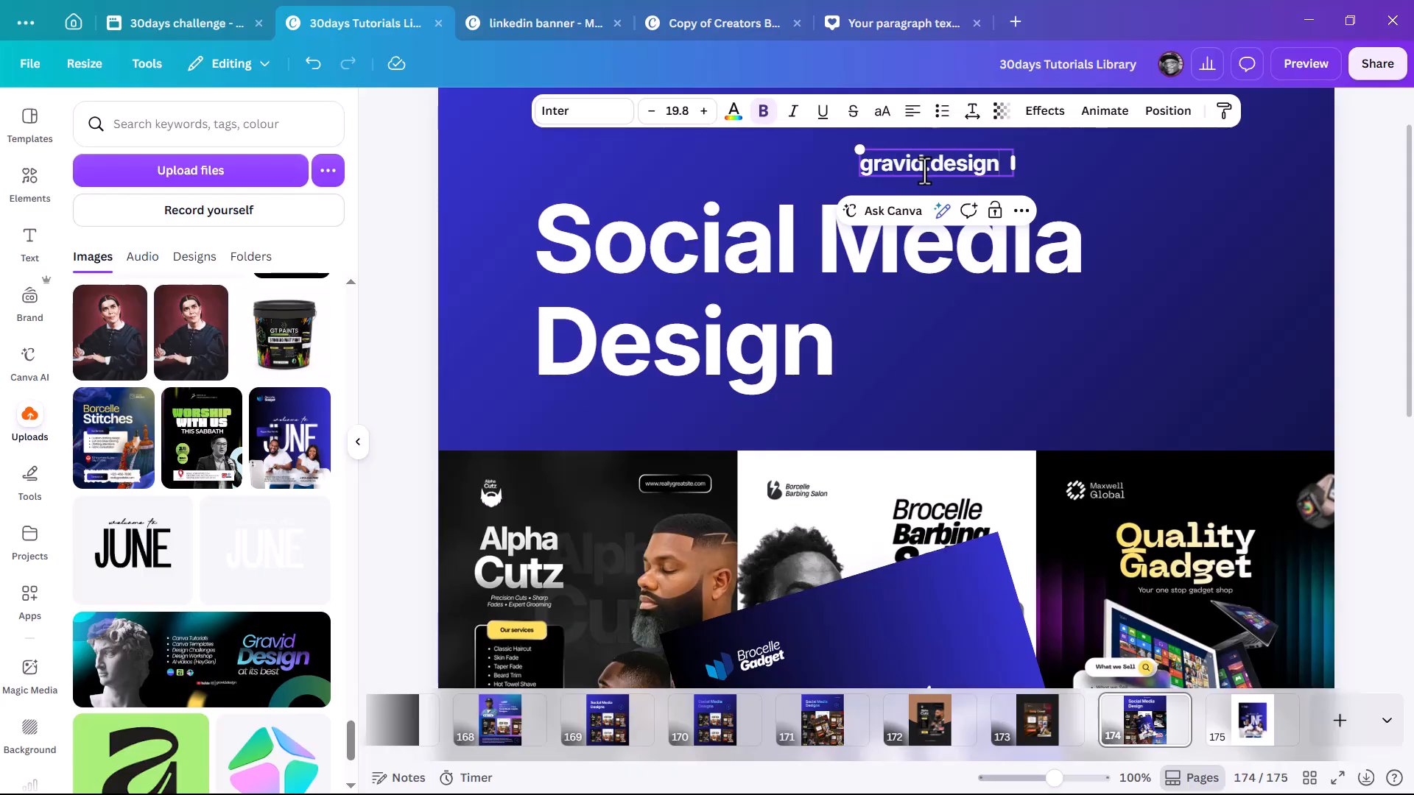
- Change the gravid.design text from bold to regular italic
triple_click(880, 163)
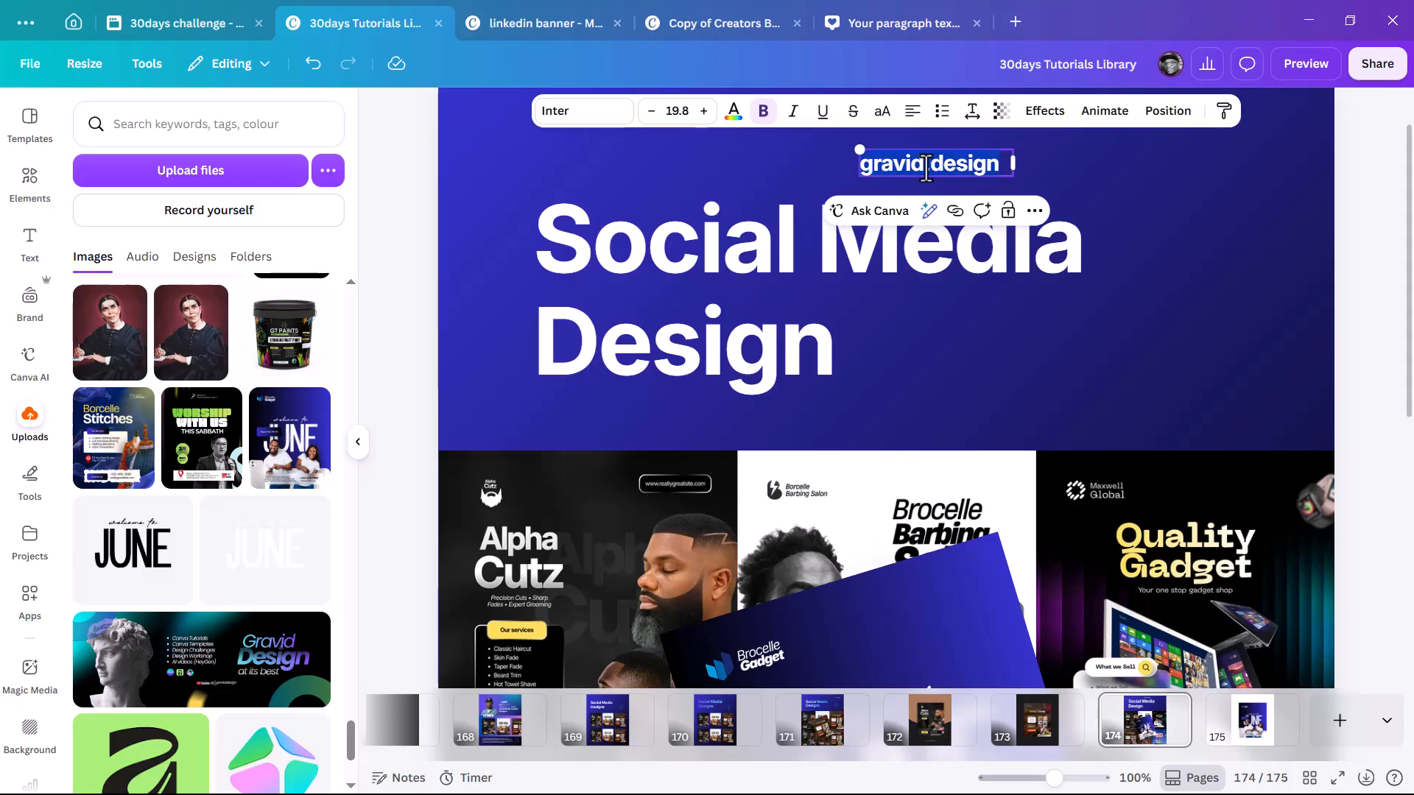
left_click(764, 112)
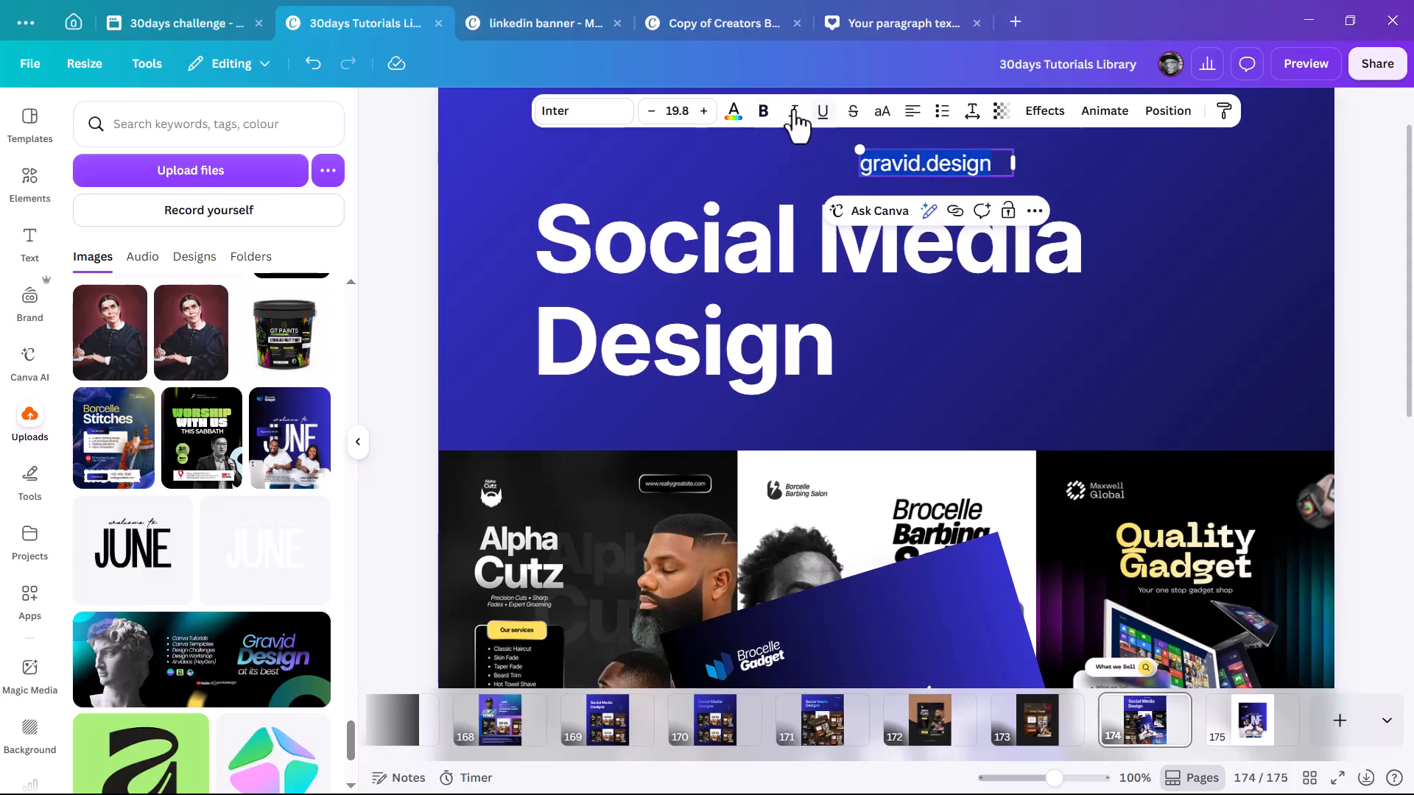
left_click(794, 112)
left_click(1111, 190)
- Place the gravid.design text in the upper-right corner of the page's blue header area
left_click(961, 162)
left_click_drag(940, 164, 1238, 153)
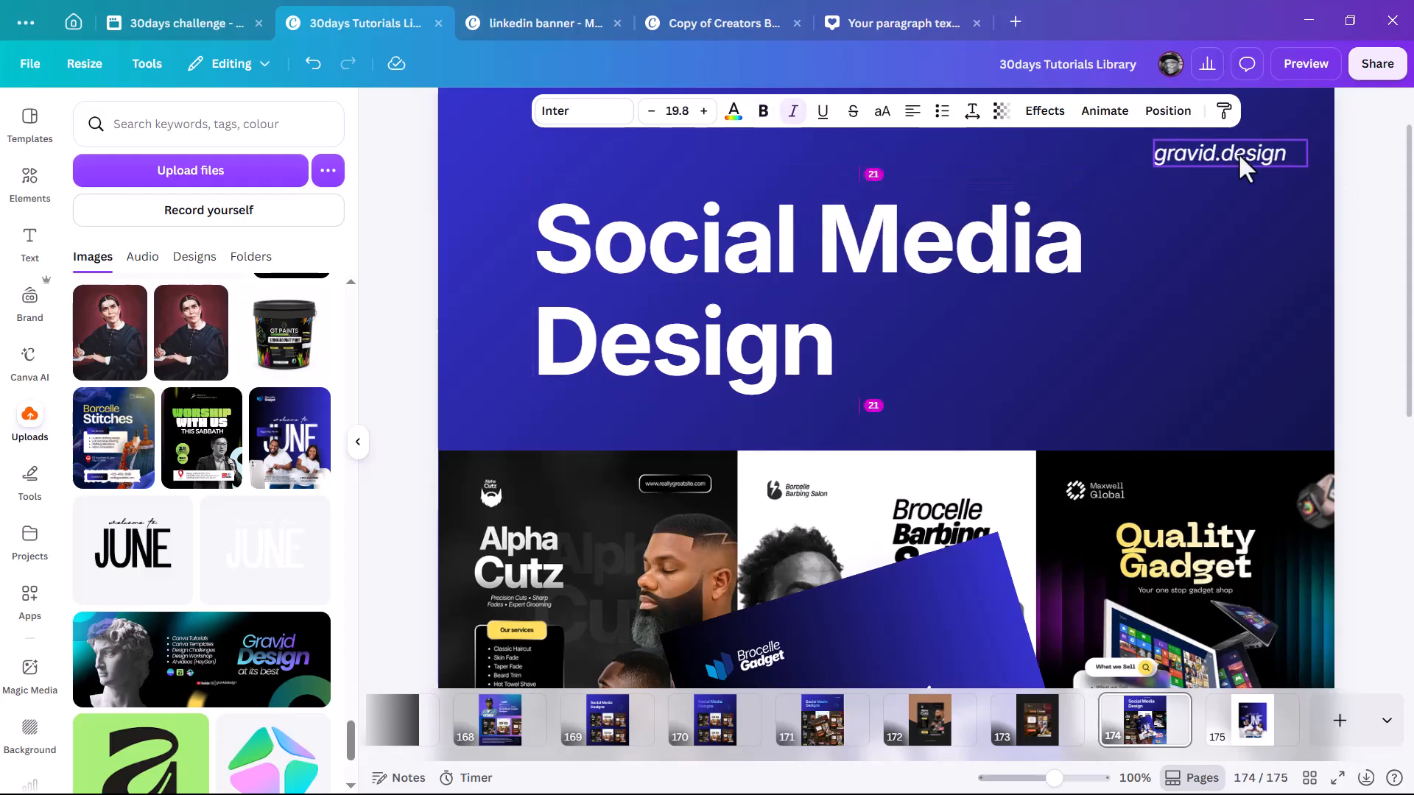
key("ctrl+minus")
left_click_drag(1020, 150, 1080, 162)
left_click(1298, 213)
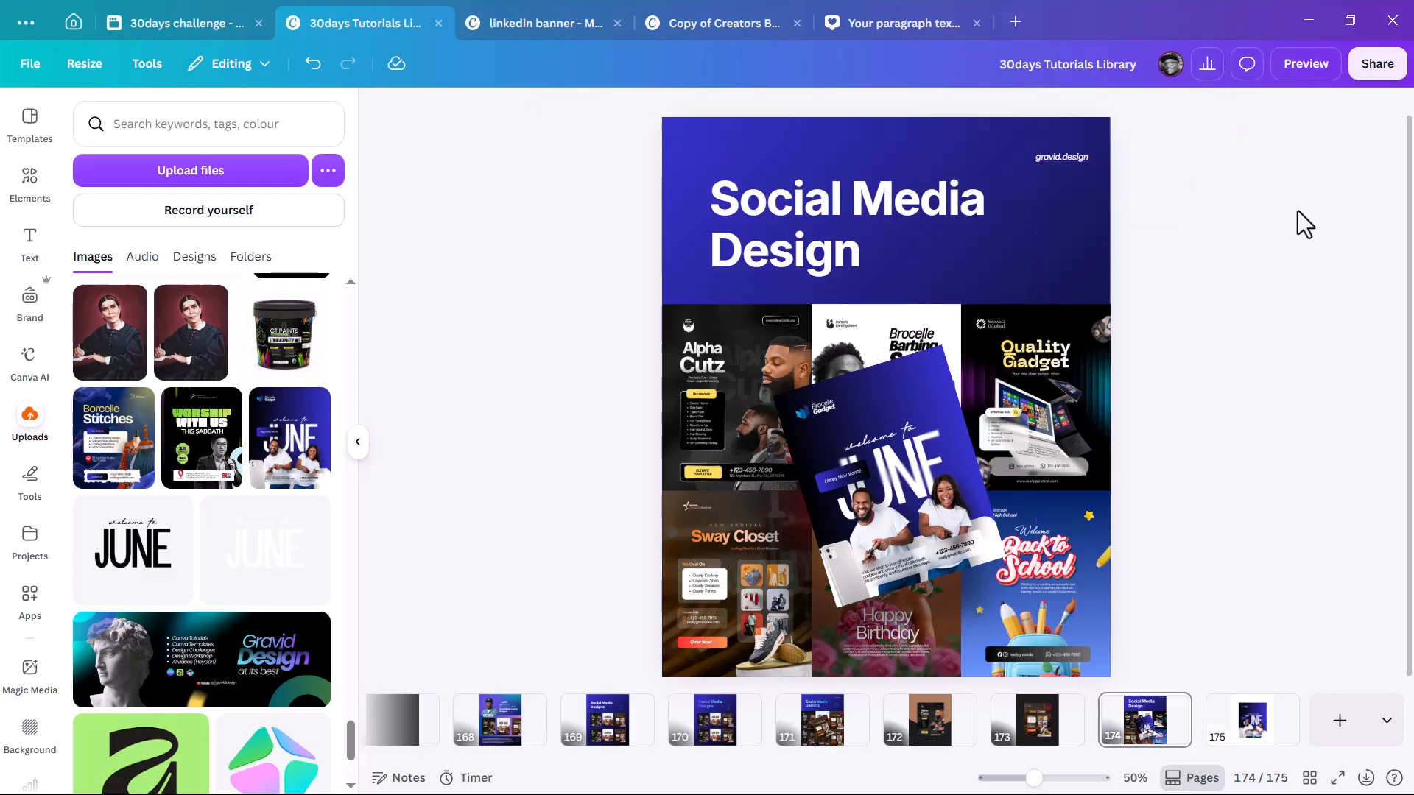
- Refine the placement of the gravid.design text and the Social Media Design heading within the blue header area
left_click(1076, 156)
left_click(1247, 190)
left_click(794, 219)
left_click_drag(792, 209, 792, 200)
left_click(1171, 263)
left_click(783, 257)
key("Down")
key("Down")
key("Down")
key("Down")
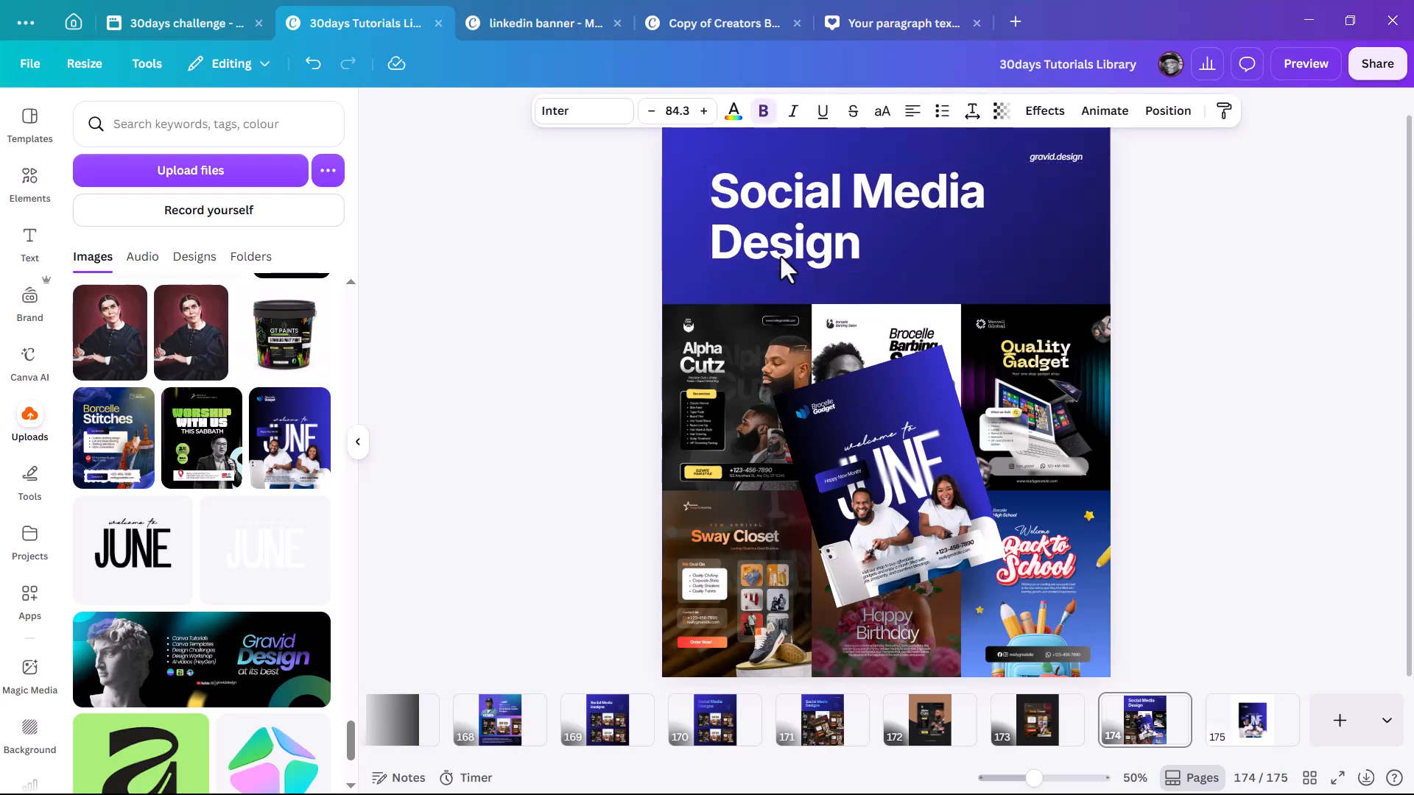
- Review the whole portfolio layout on page 174 and open page 172 with the Alpha Cutz flyer
scroll(1003, 360, "down", 3)
left_click(1165, 351)
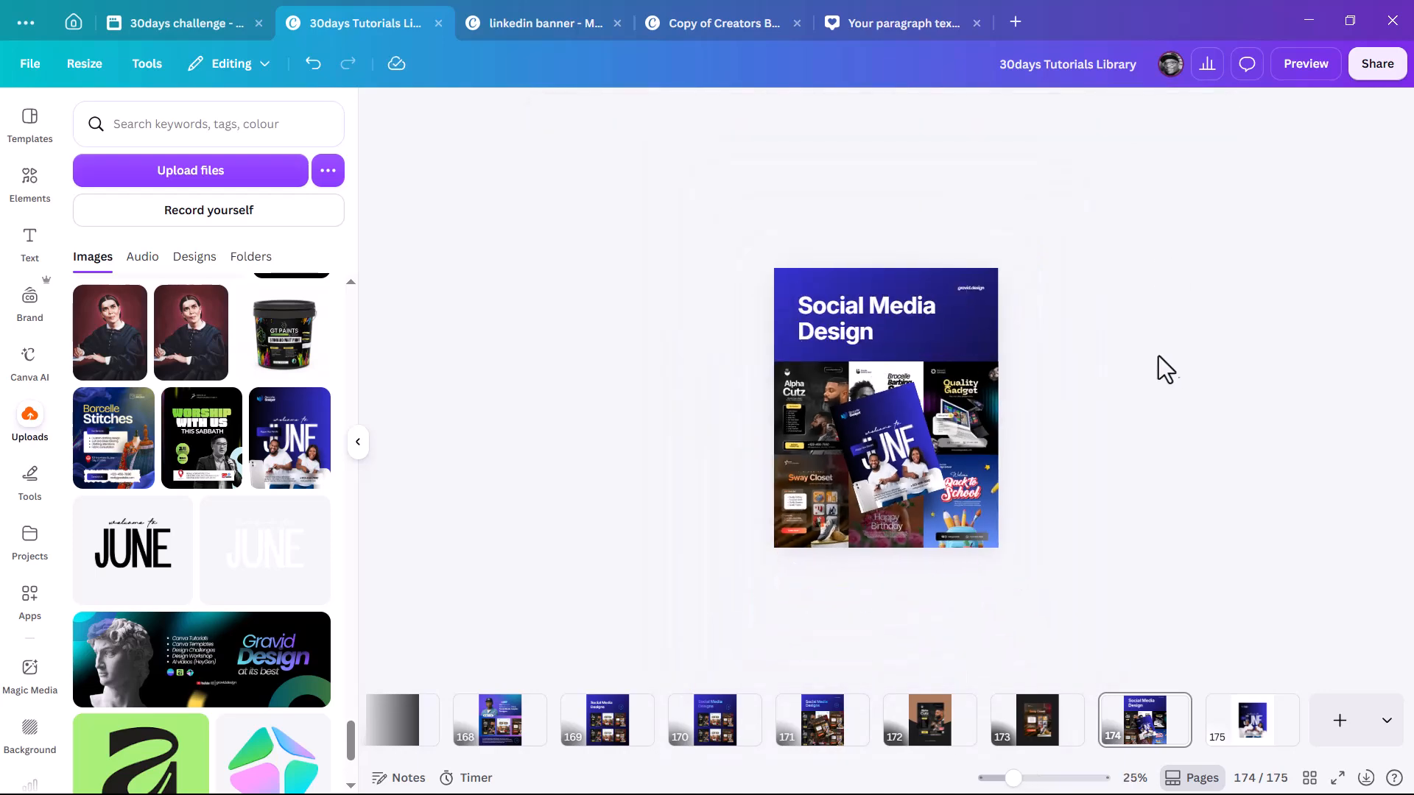
scroll(1134, 376, "up", 2)
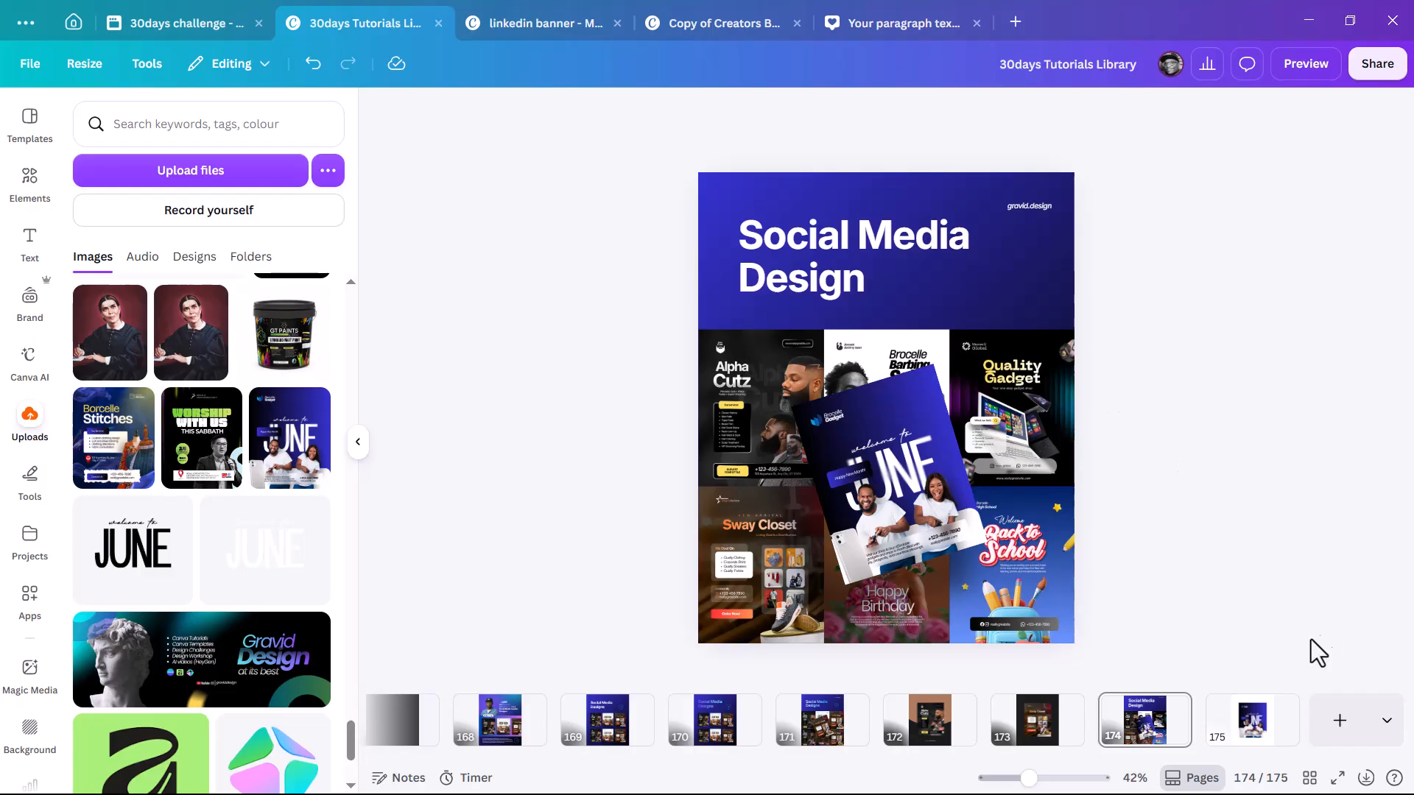
left_click(932, 733)
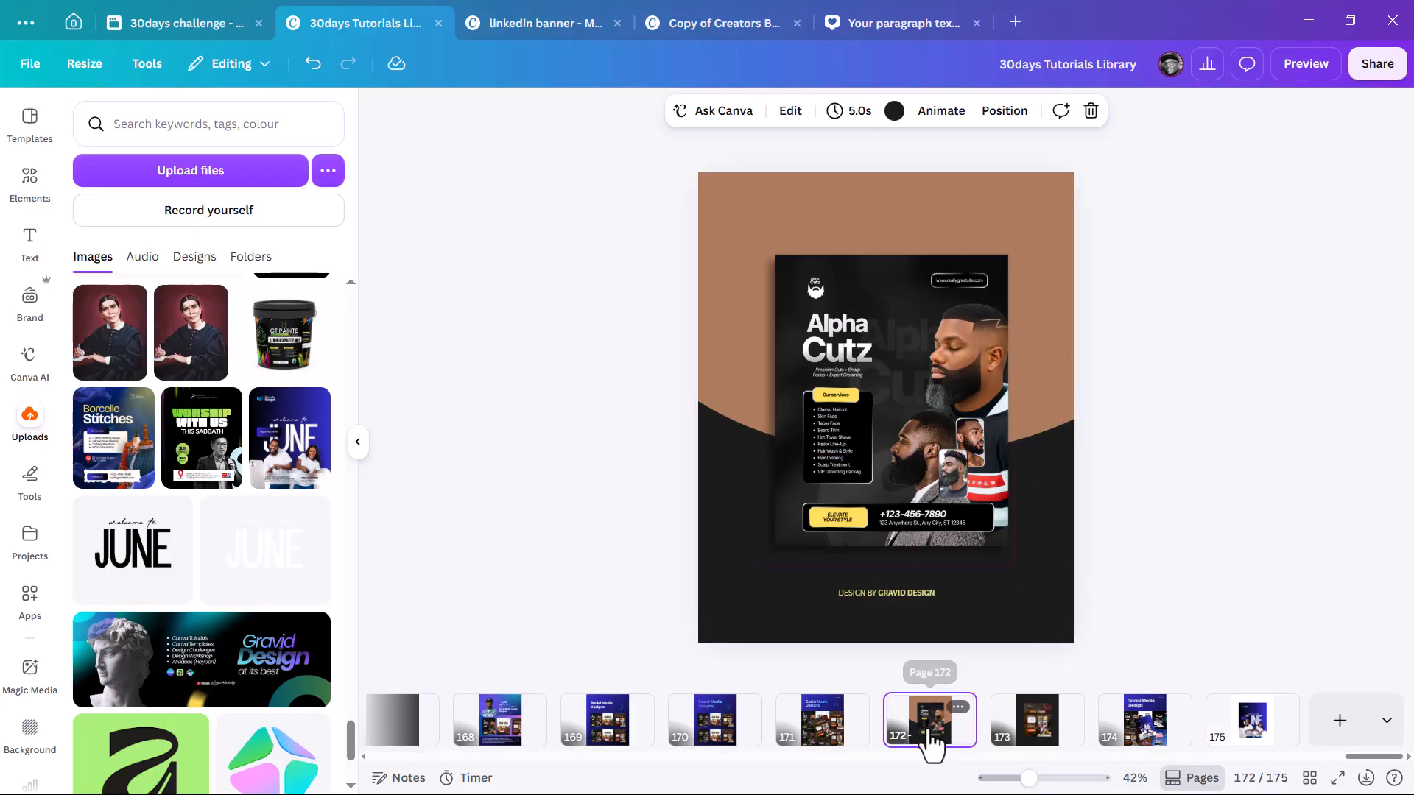
- Add a copy of the Alpha Cutz flyer page directly after page 174, then return to page 174
left_click(1207, 709)
left_click(1207, 709)
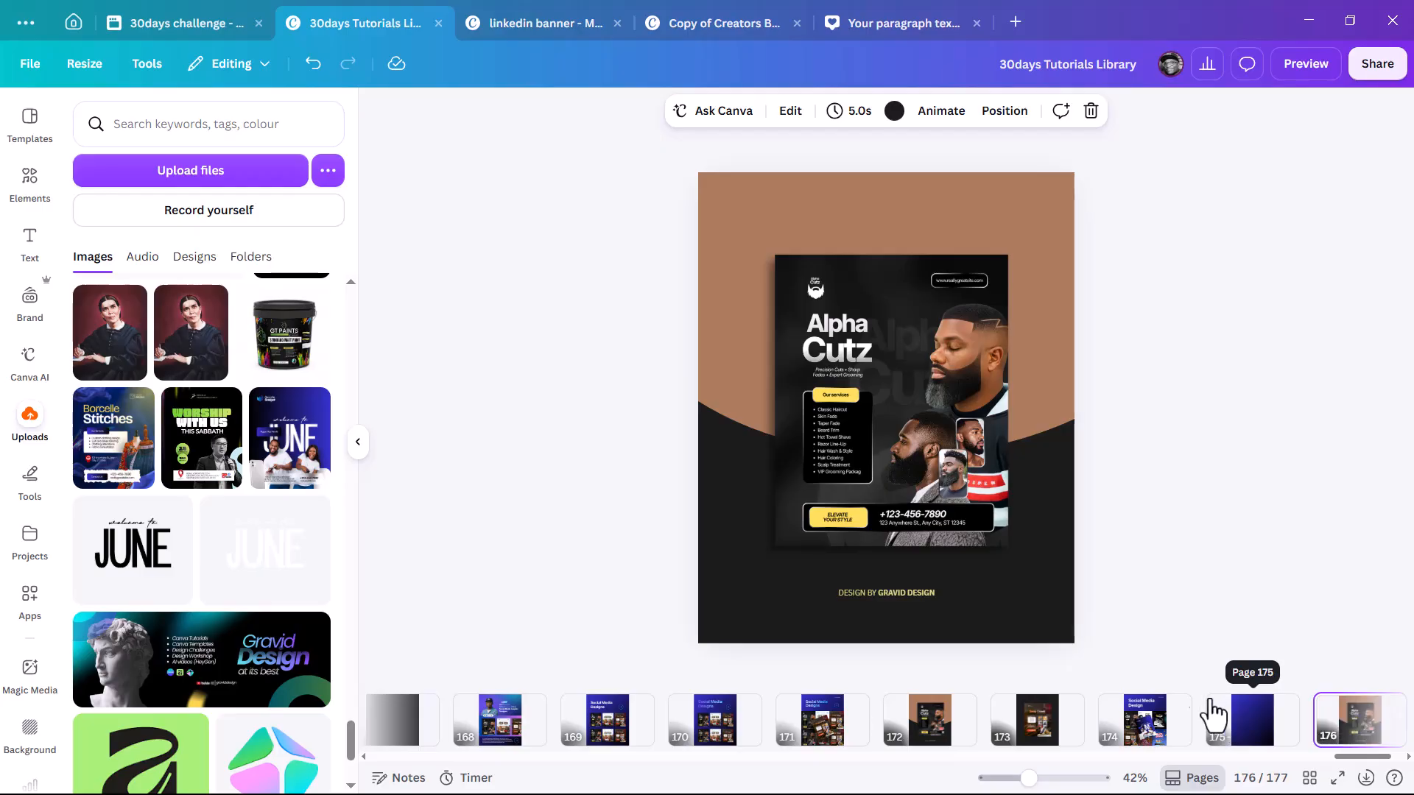
left_click_drag(1340, 697, 1213, 729)
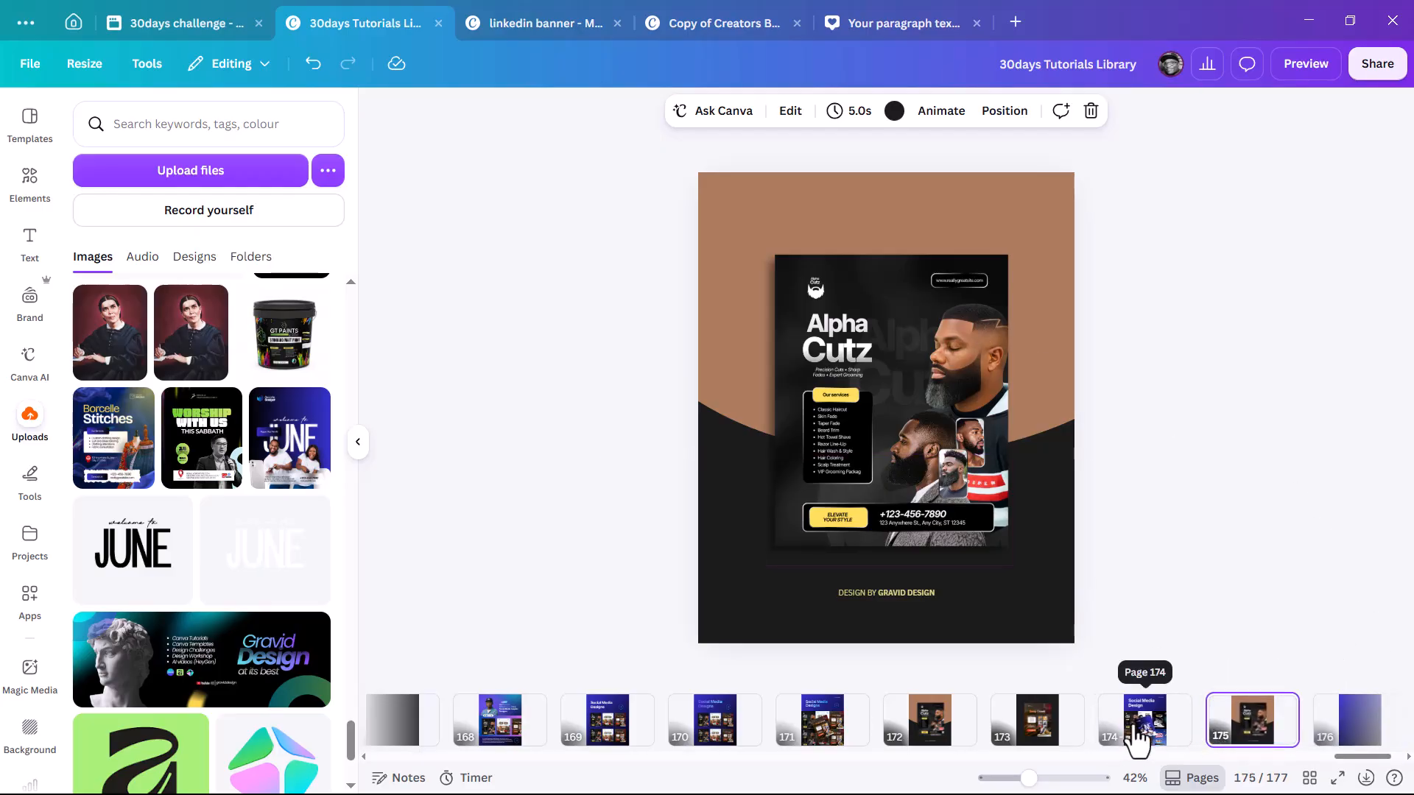
left_click(1140, 740)
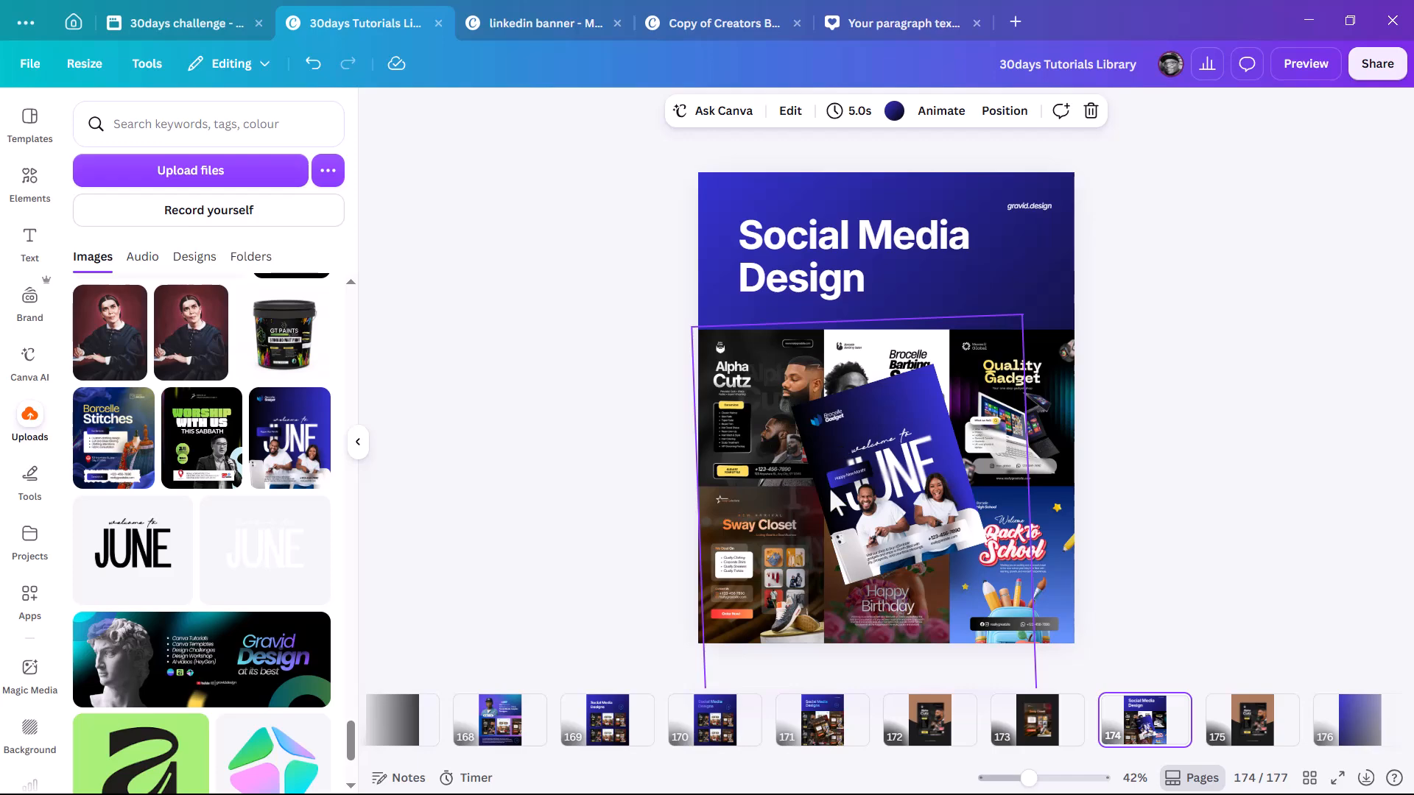
- Apply the tilted June flyer's colours to the Social Media Design page
left_click(931, 417)
left_click(931, 417)
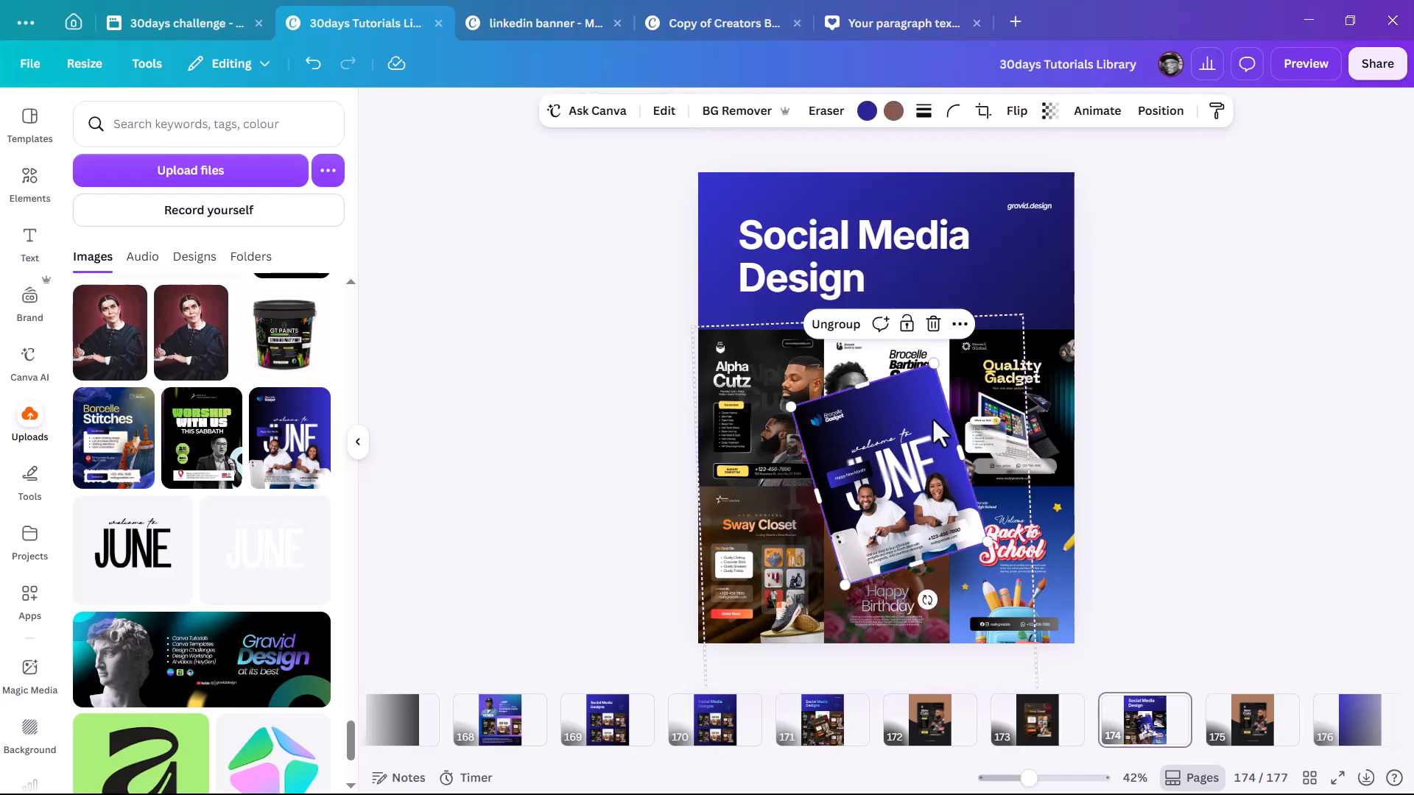
right_click(931, 417)
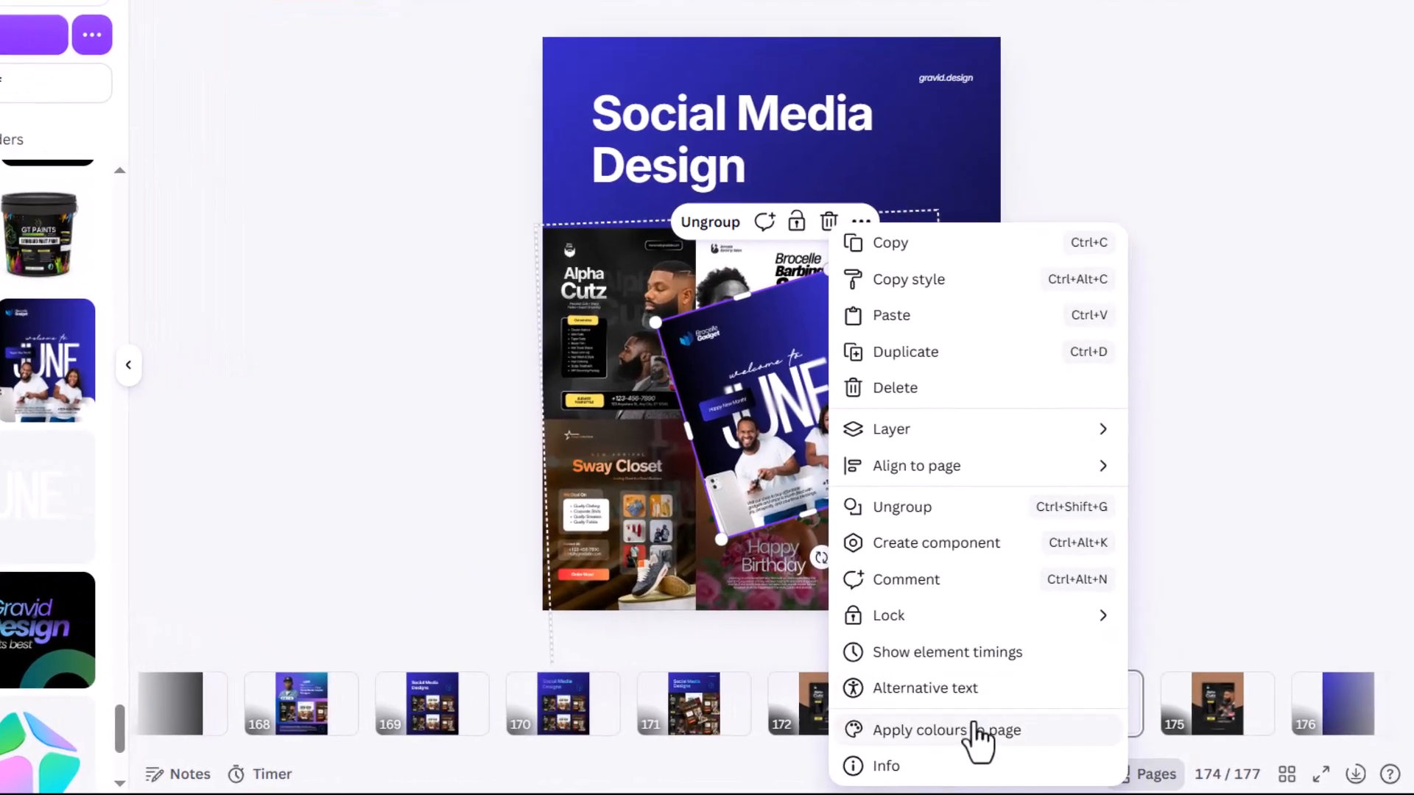
left_click(950, 733)
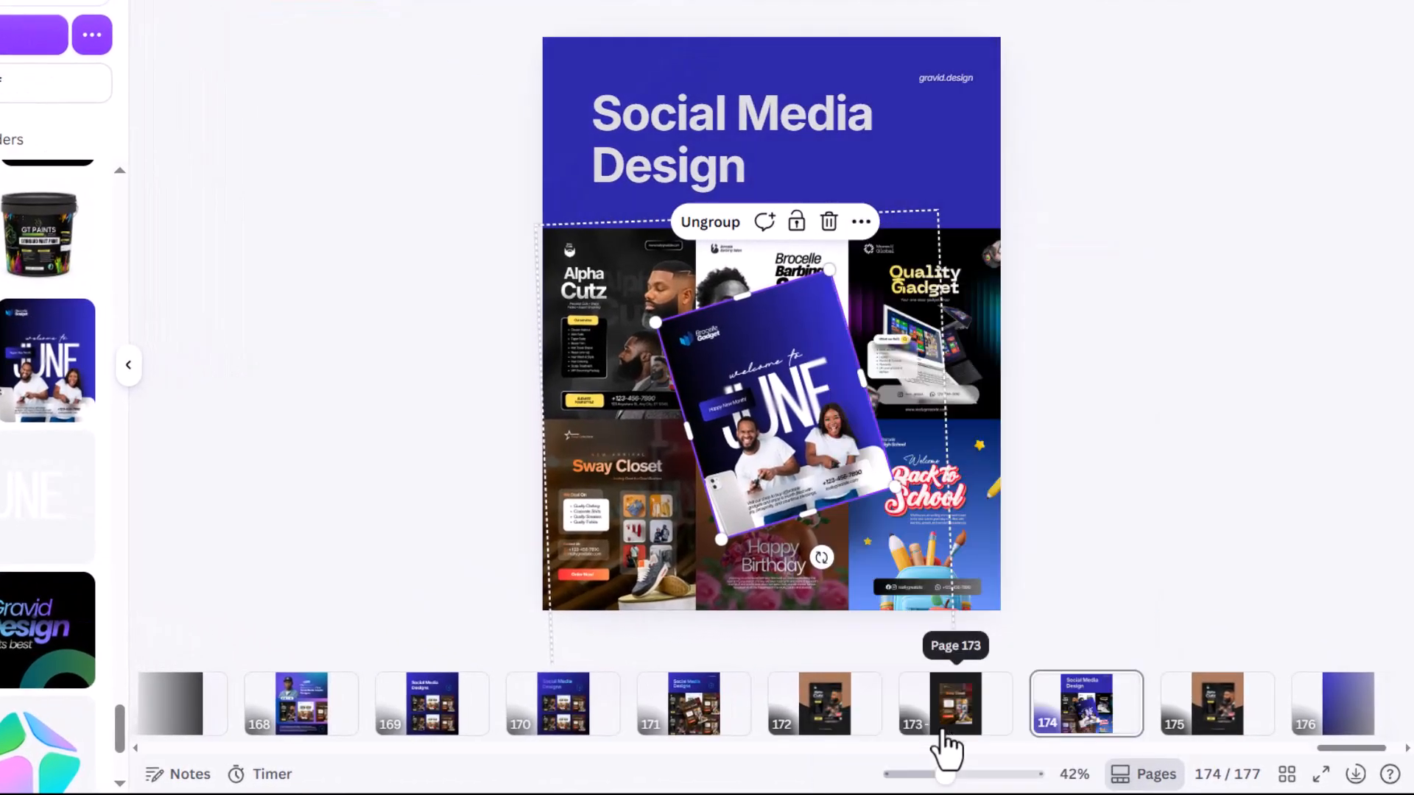
- Recolour the Social Media Design page with the colours of the Quality Gadget flyer in the grid
left_click(1106, 322)
left_click(989, 291)
left_click(988, 289)
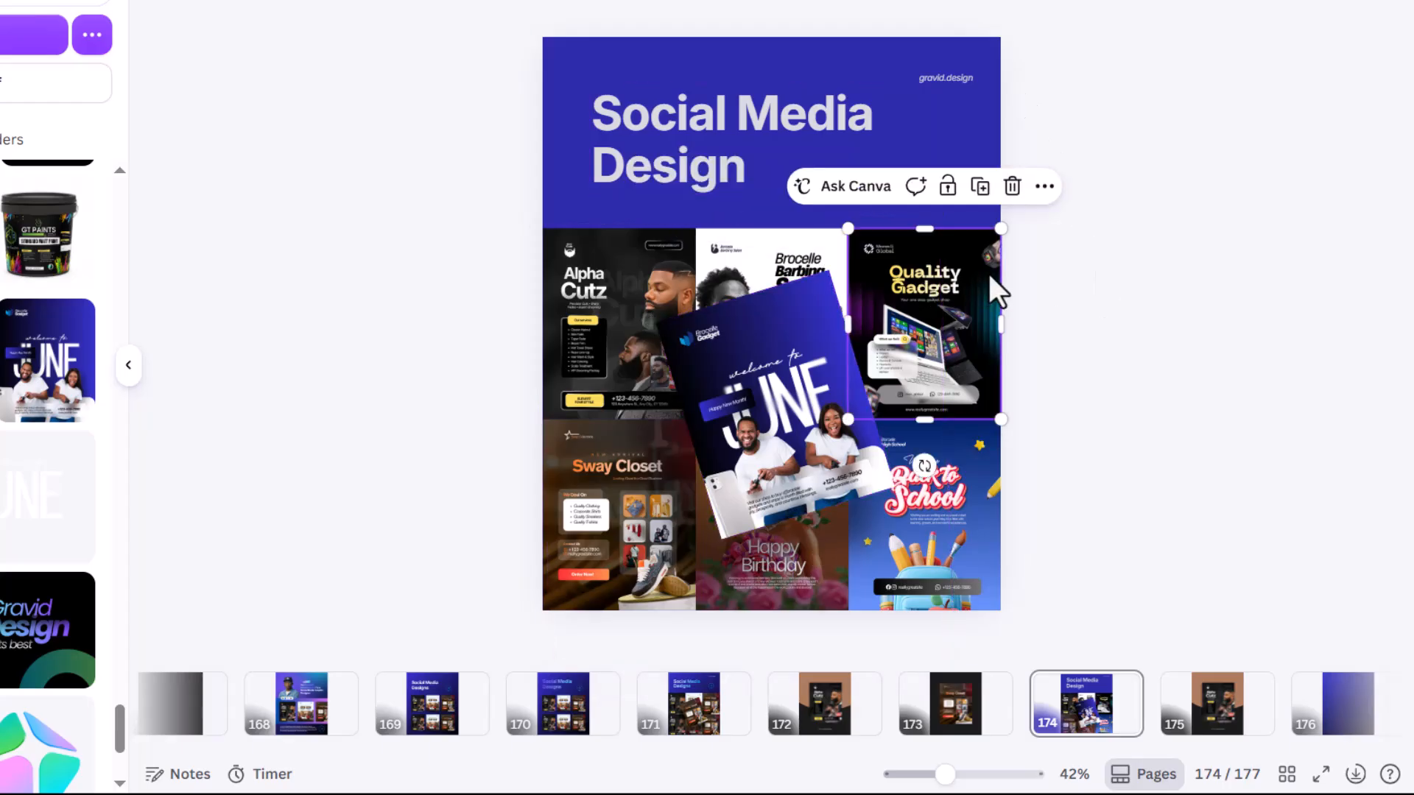
right_click(988, 274)
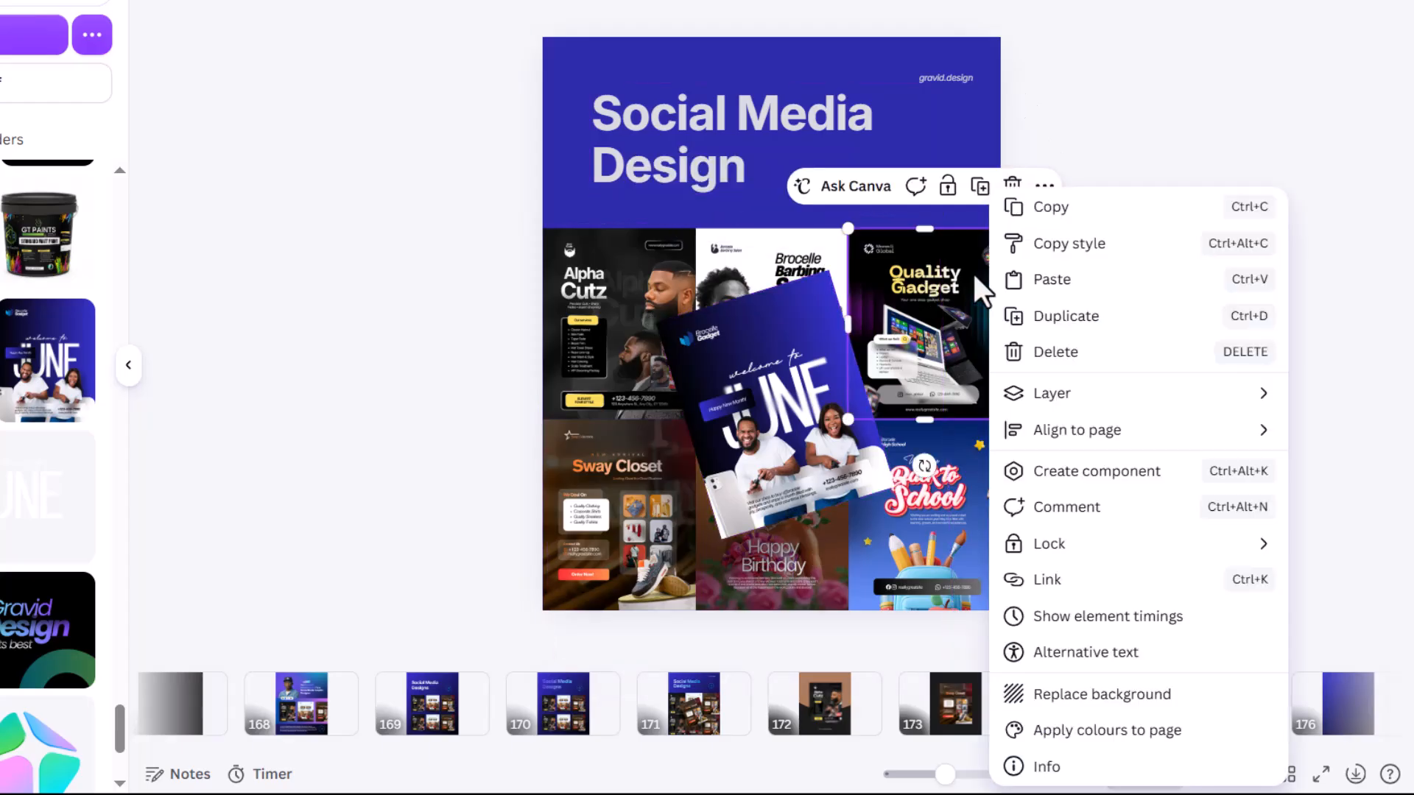
left_click(1064, 731)
left_click(1177, 350)
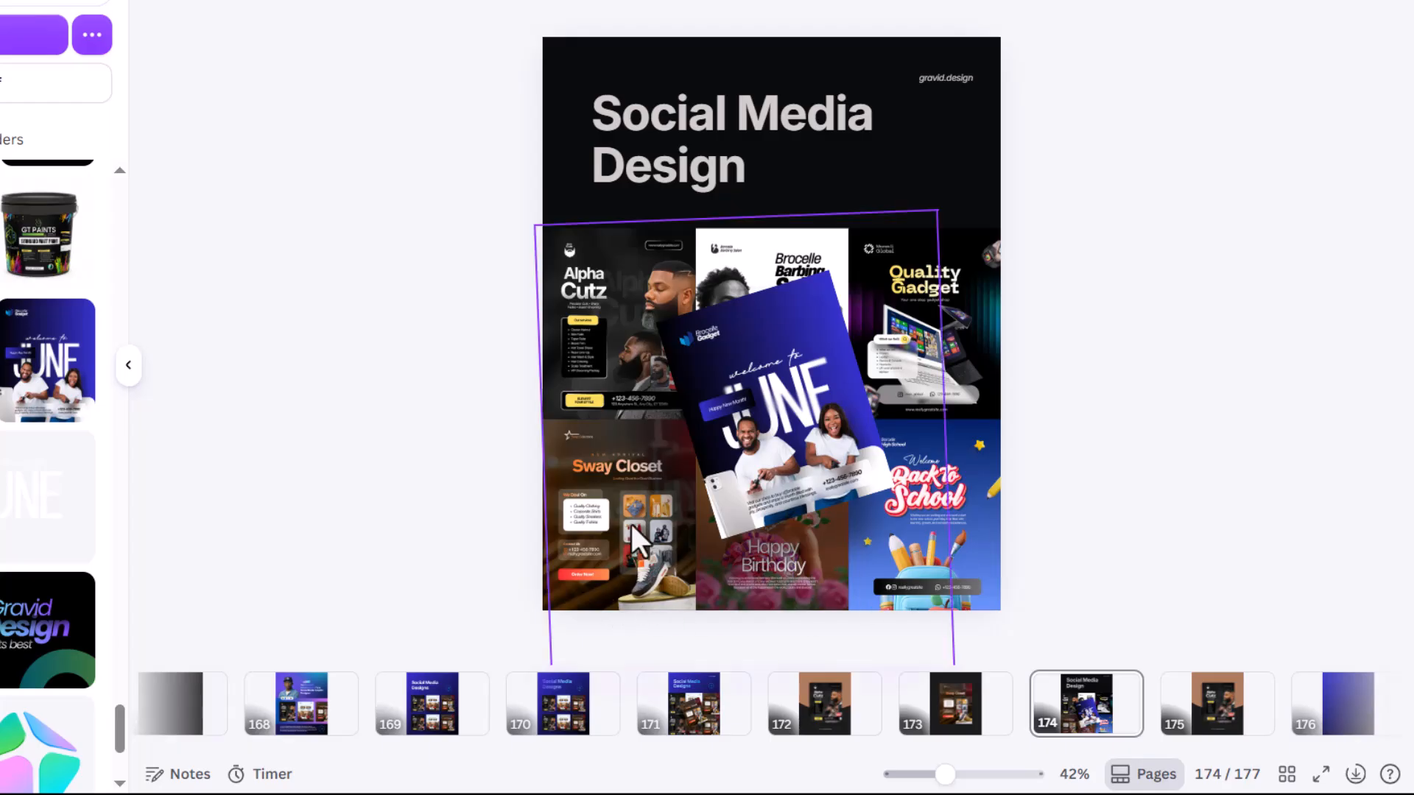
left_click(595, 474)
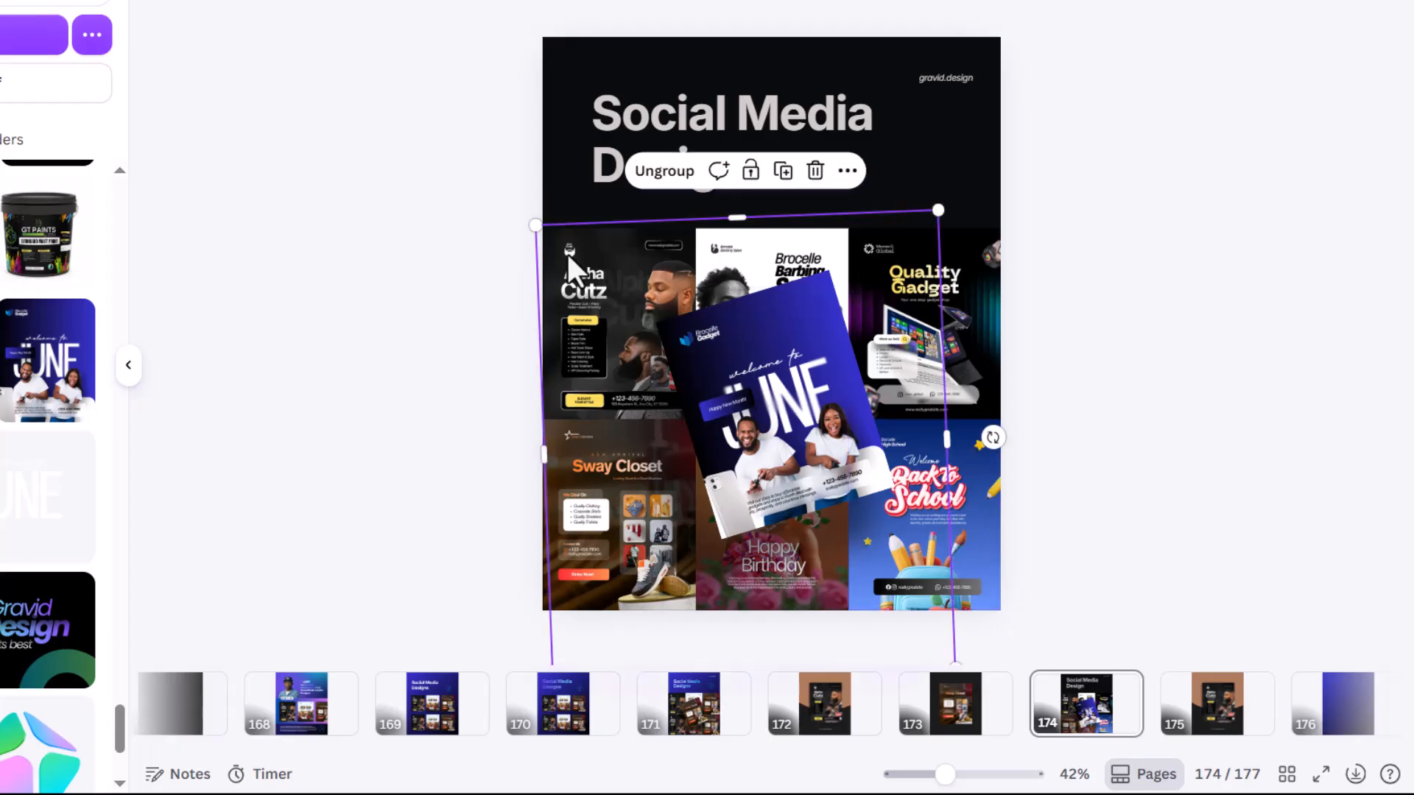
left_click(1013, 207)
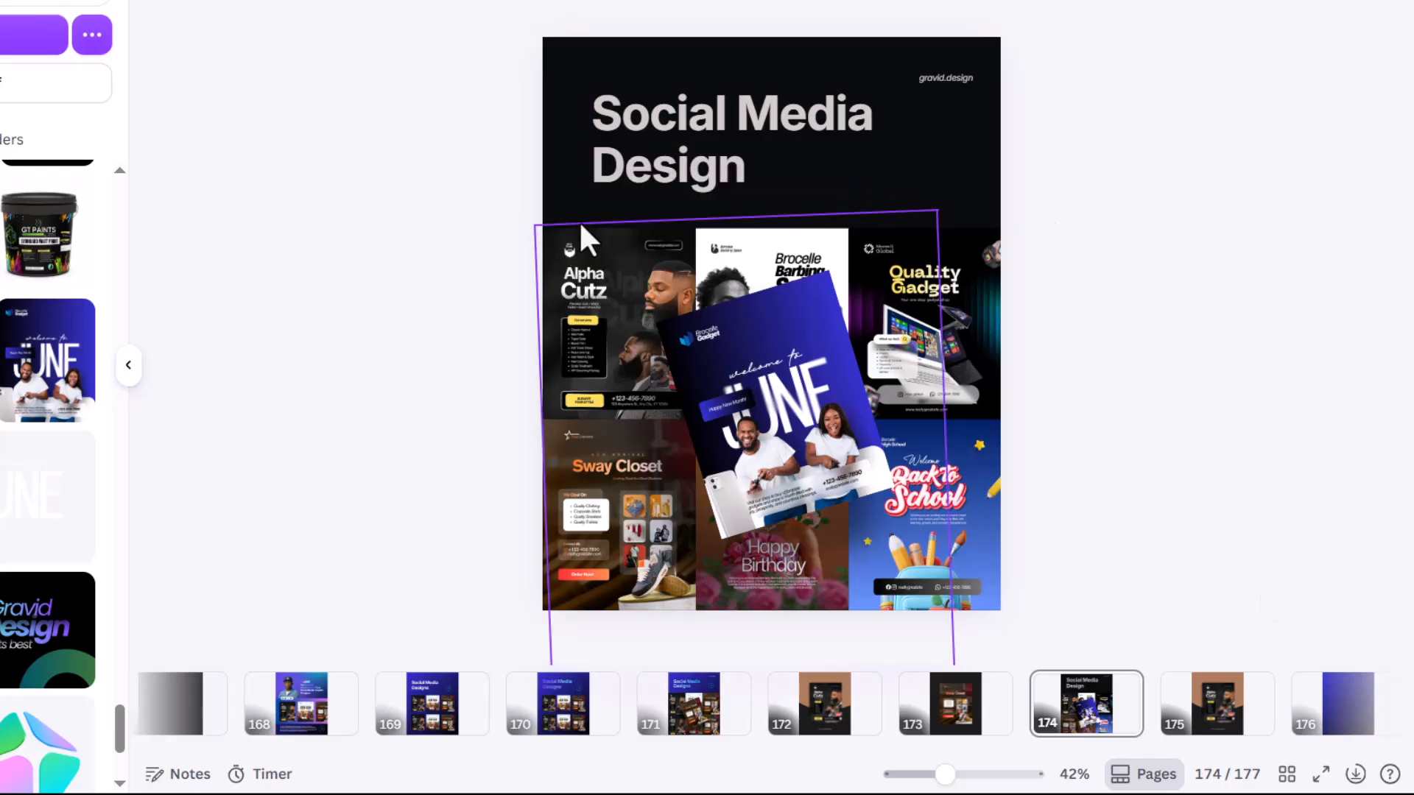
- On page 175, apply the Alpha Cutz flyer's colours to the page, shuffling combinations until the background is brown above and black below
left_click(1217, 726)
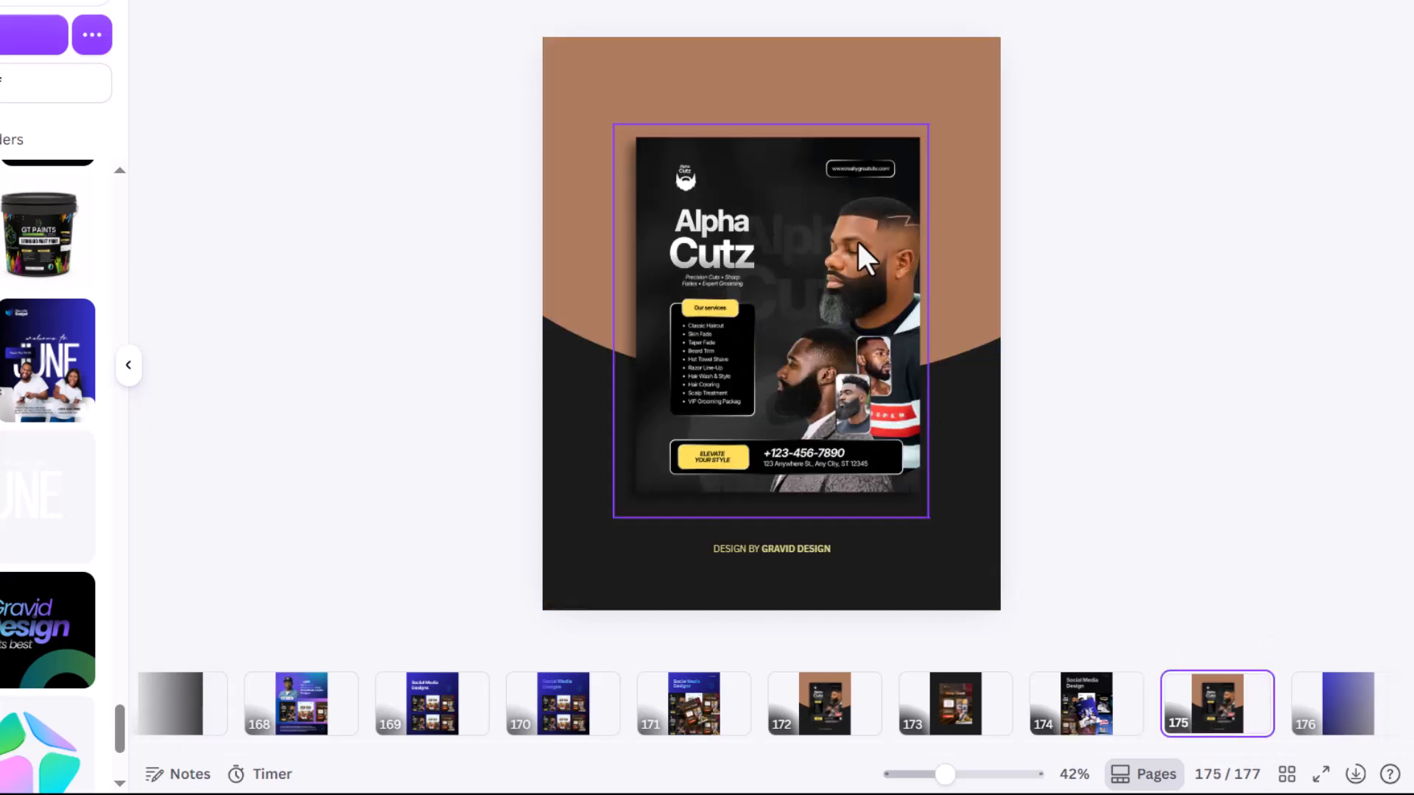
right_click(860, 237)
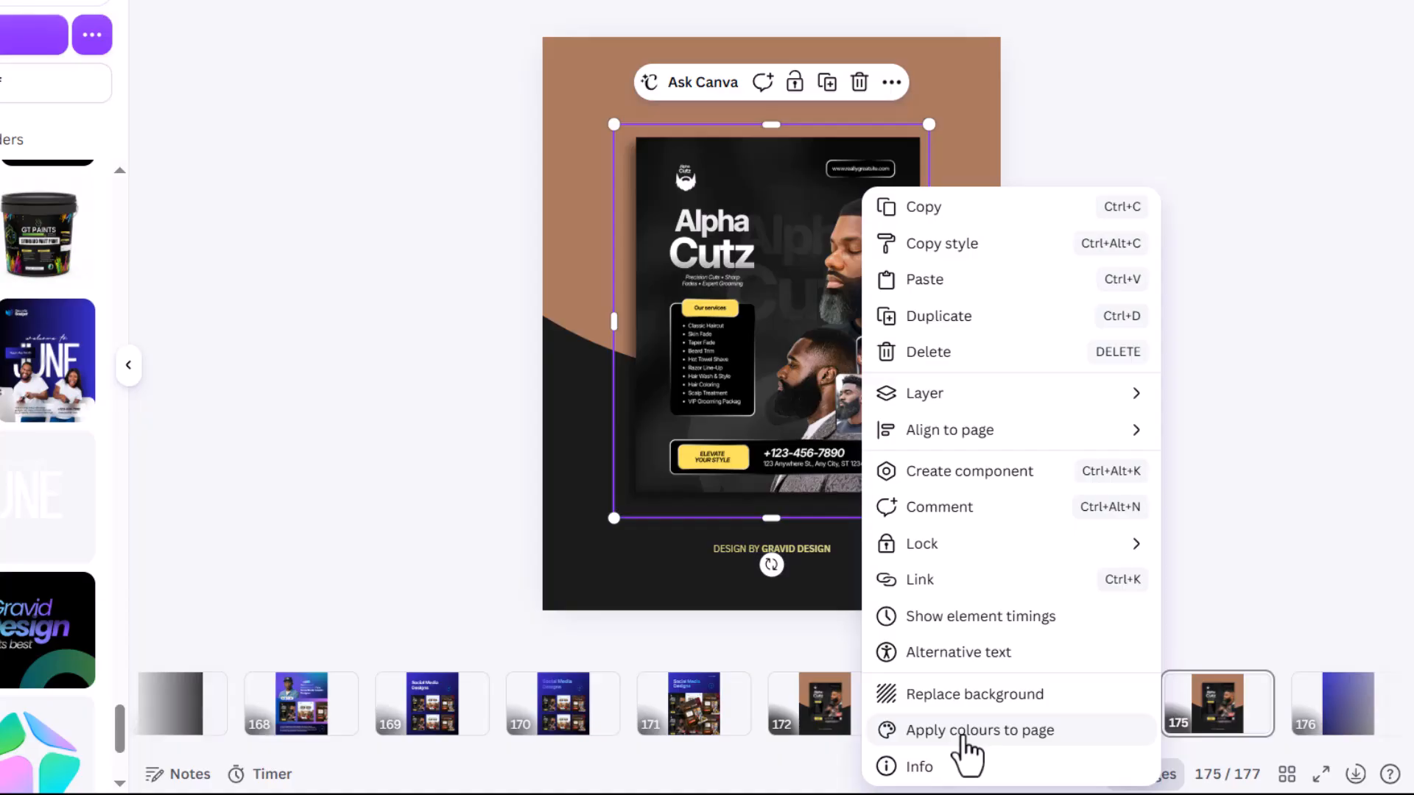
left_click(962, 732)
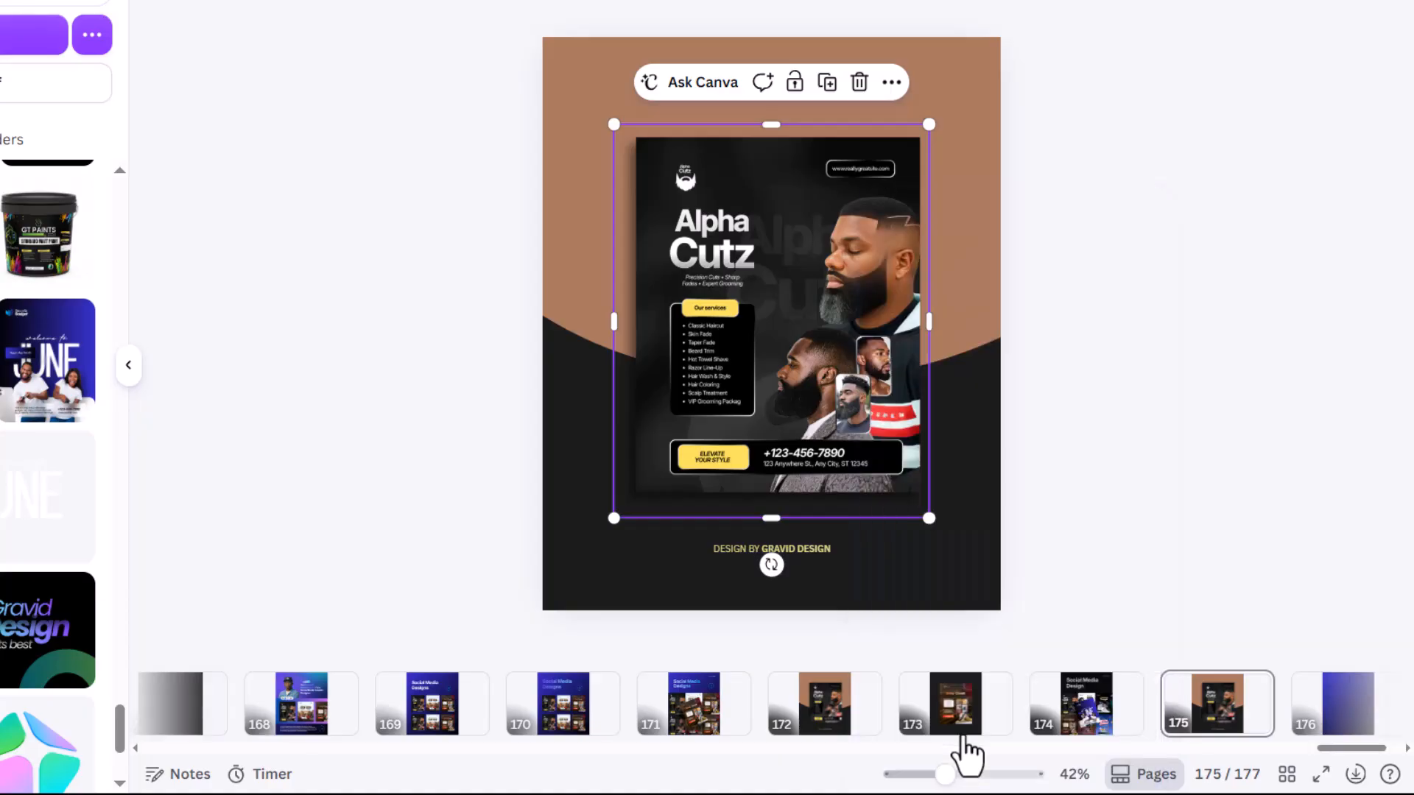
right_click(886, 236)
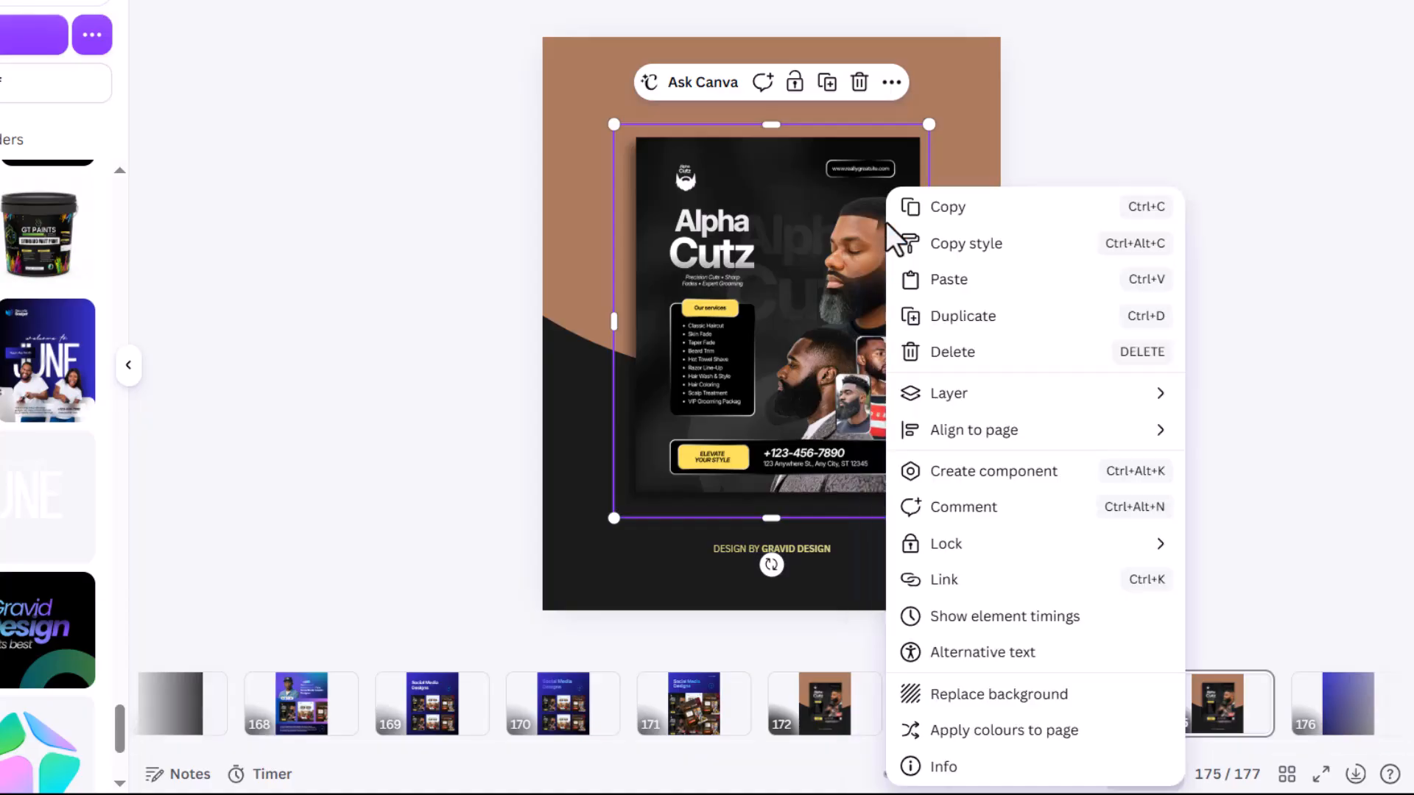
left_click(990, 729)
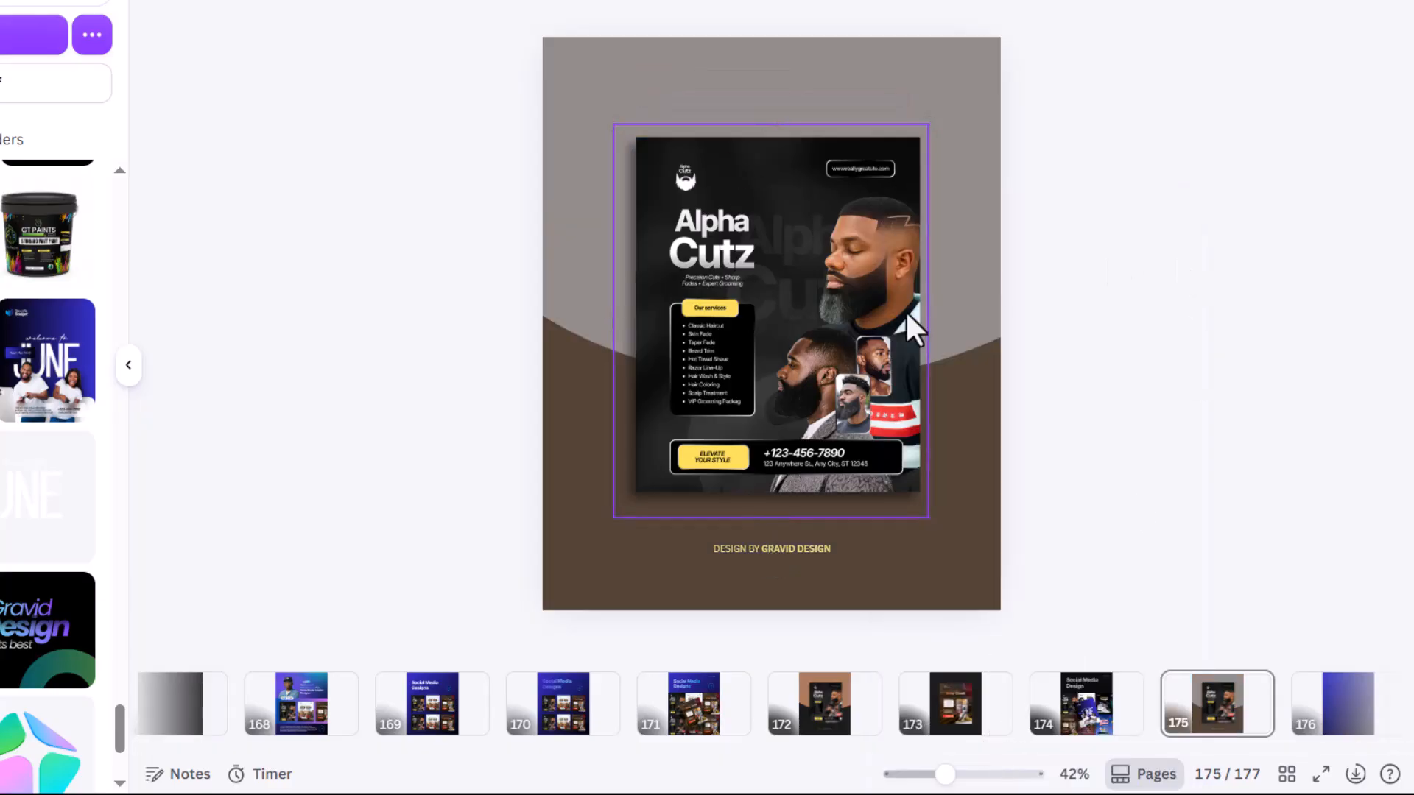
right_click(913, 282)
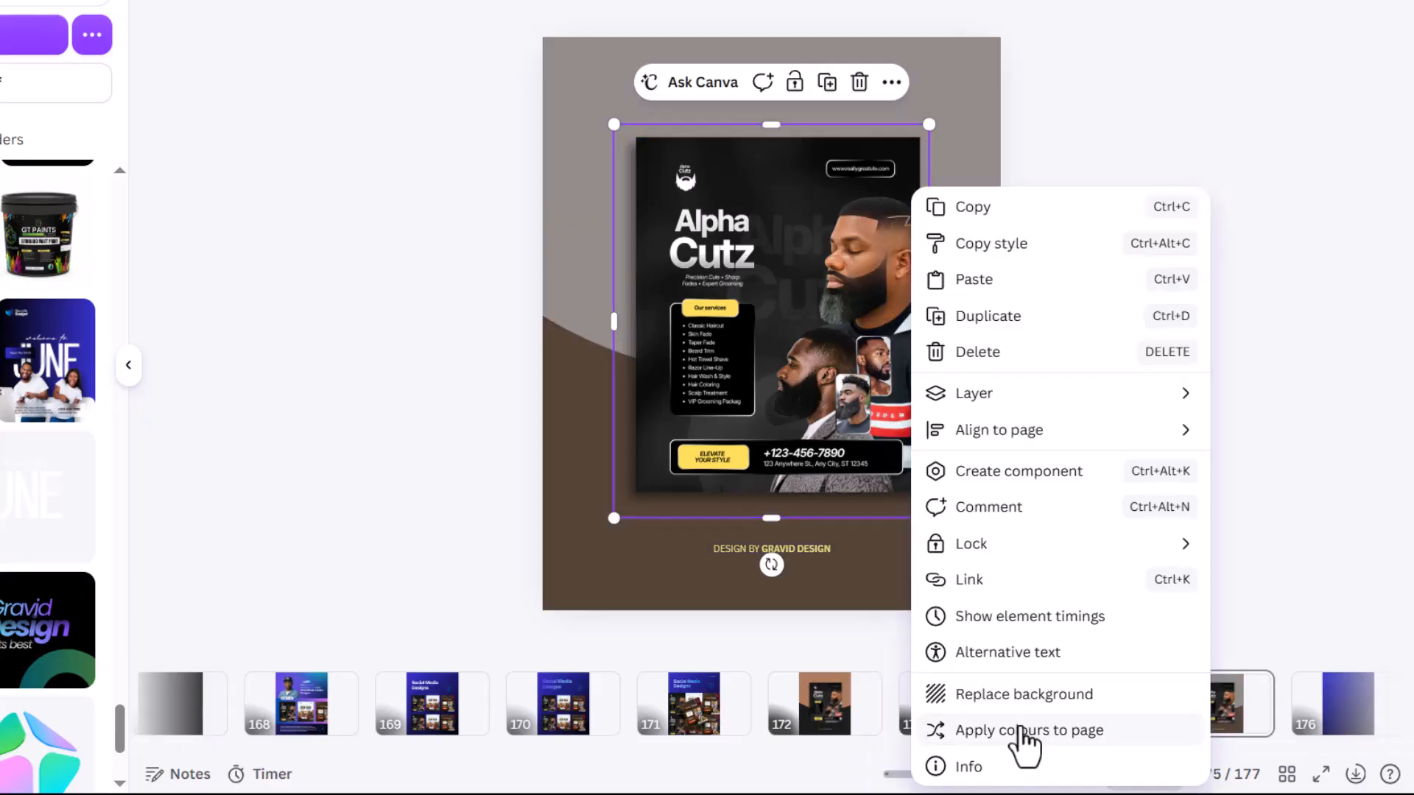
left_click(1019, 729)
right_click(884, 245)
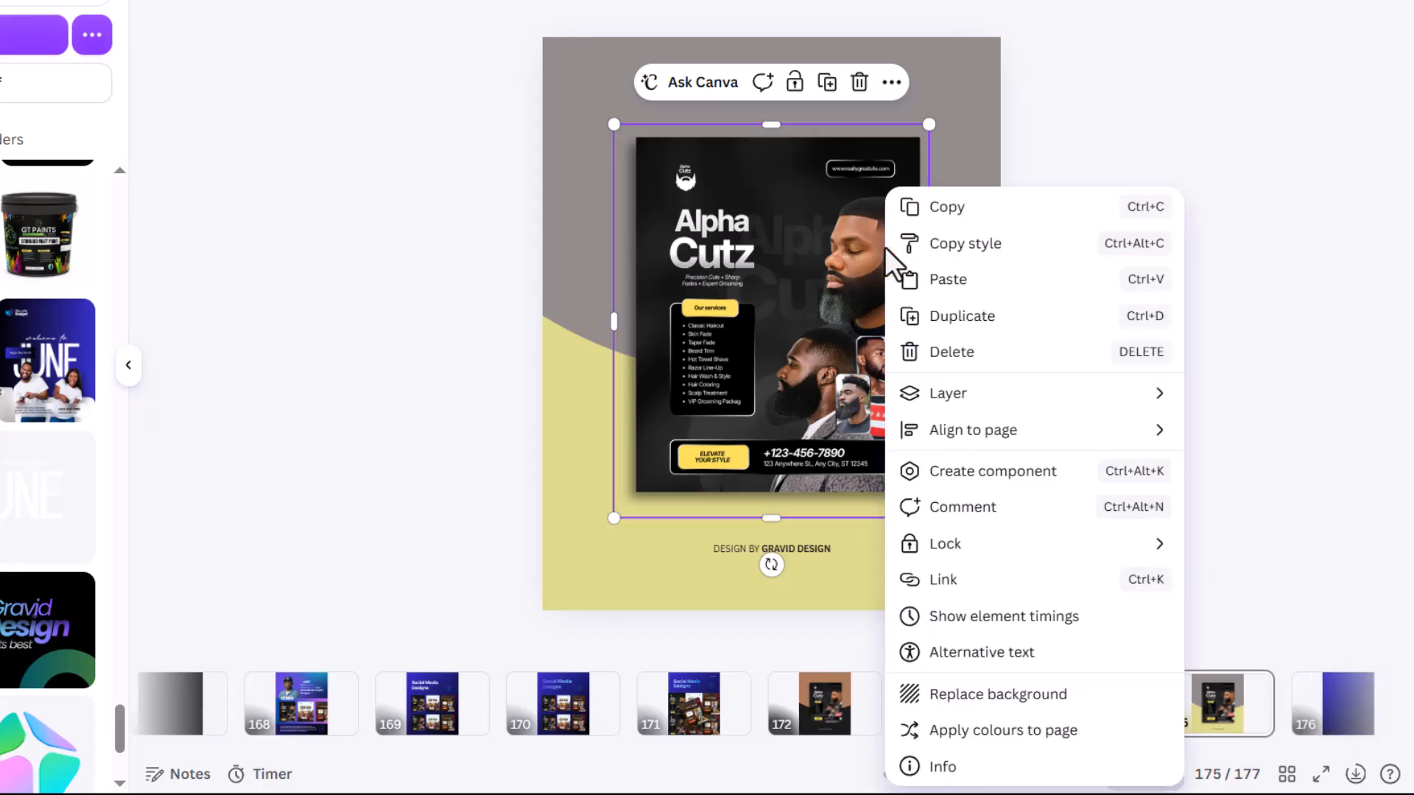
left_click(964, 732)
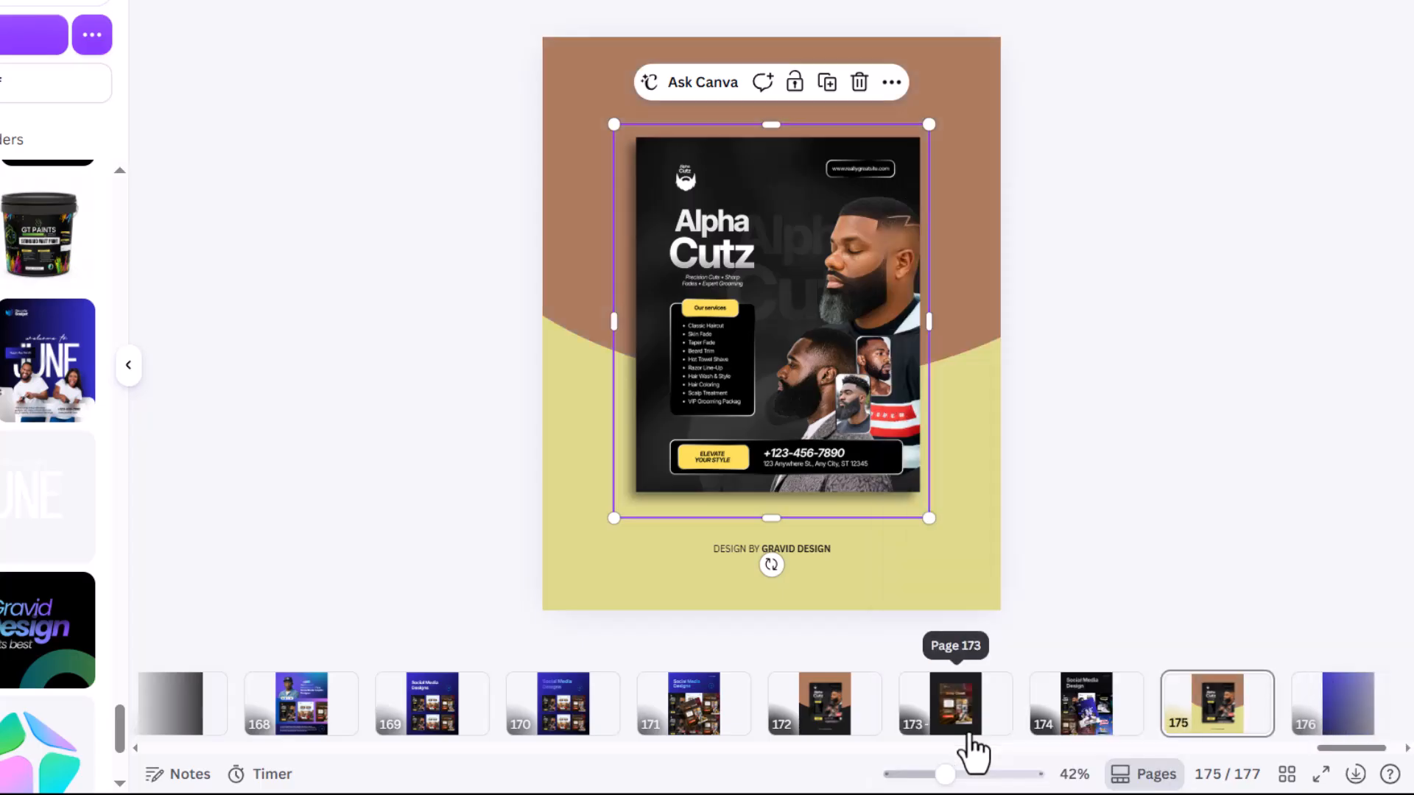
right_click(875, 319)
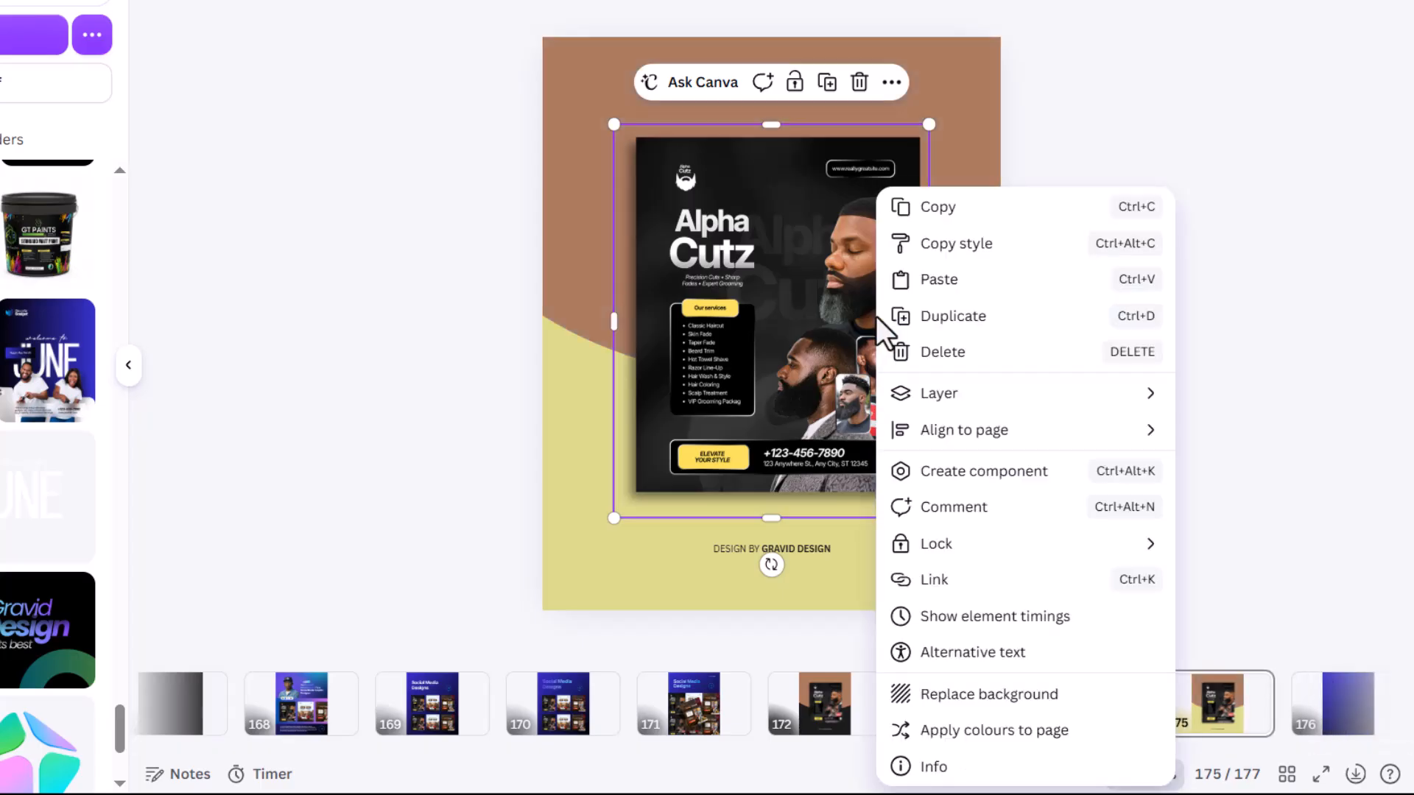
left_click(917, 729)
right_click(904, 371)
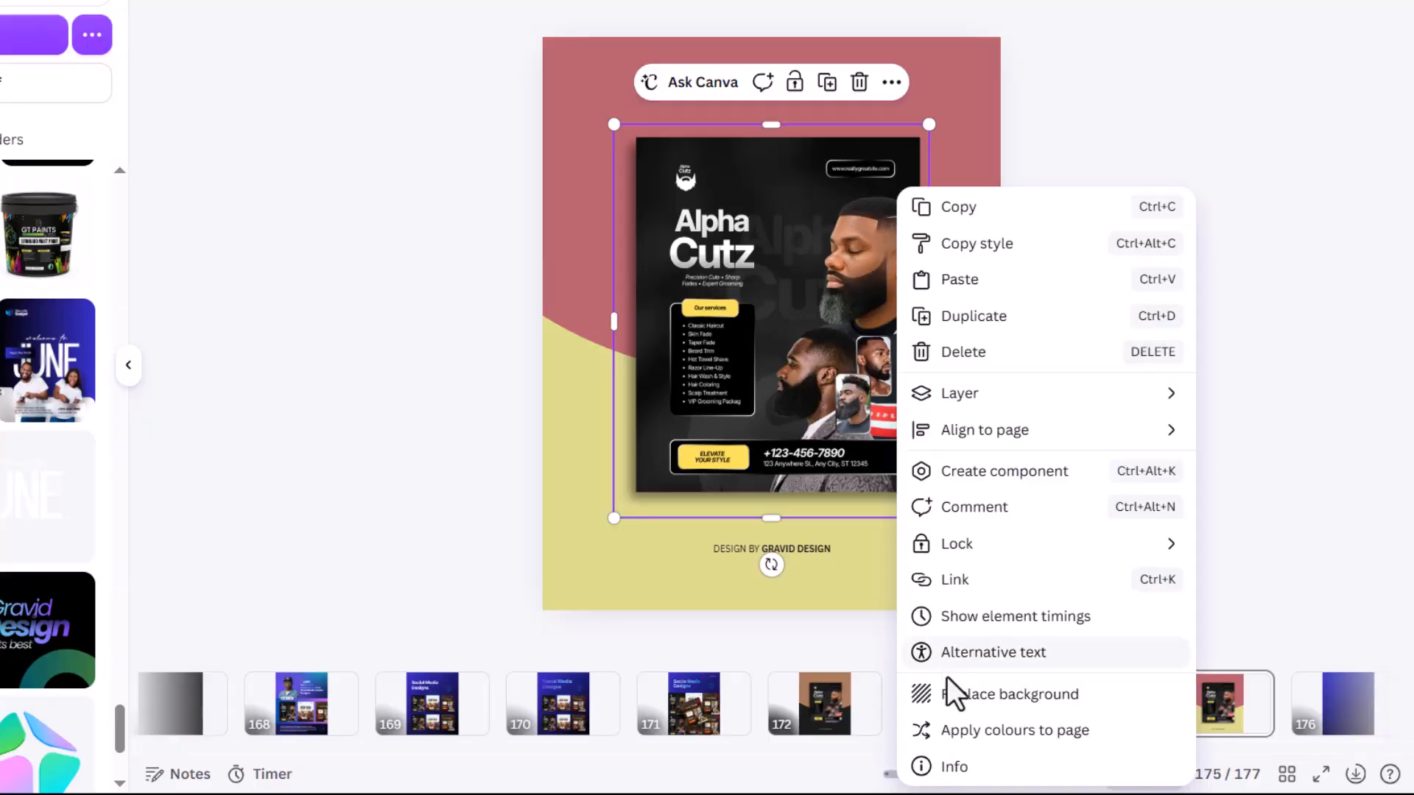
left_click(946, 732)
right_click(840, 295)
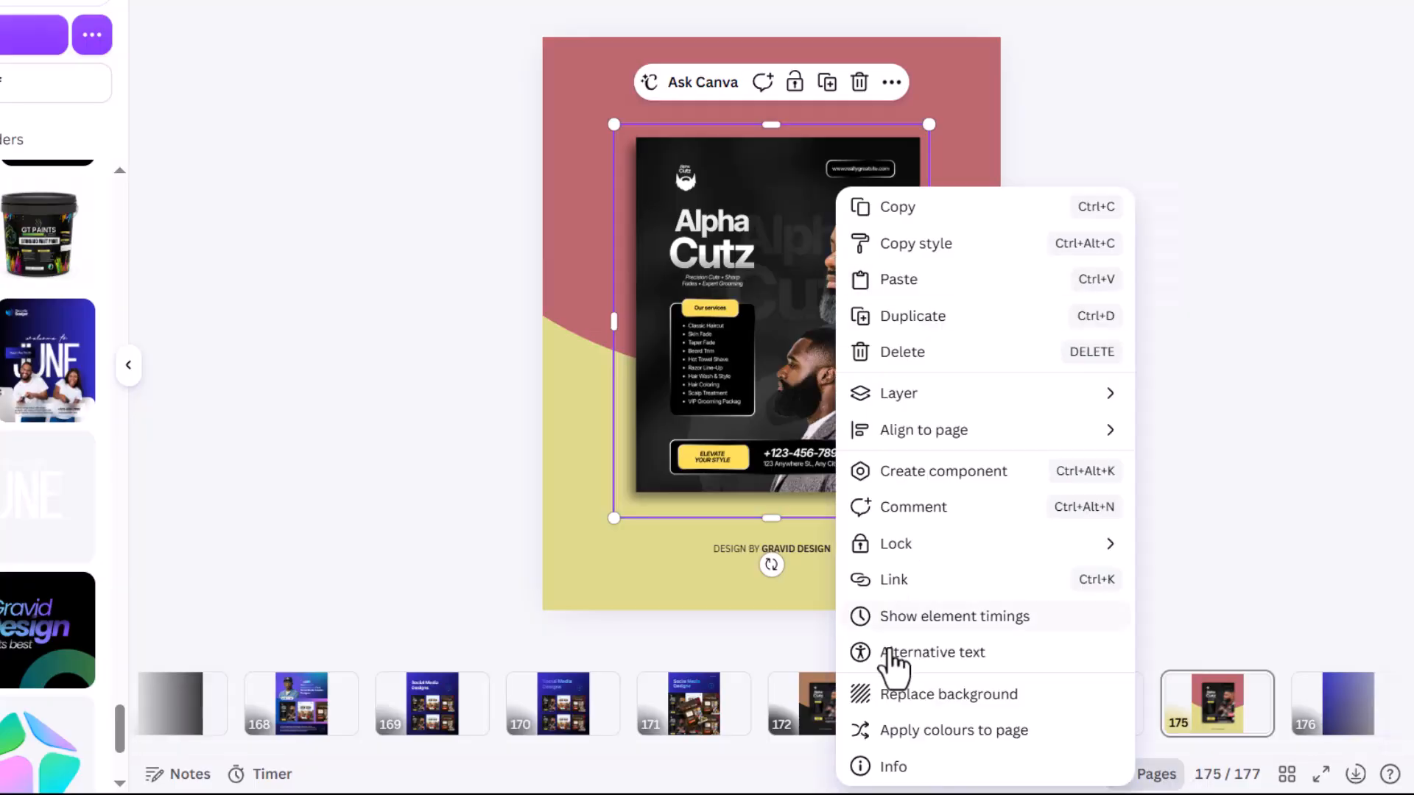
left_click(891, 733)
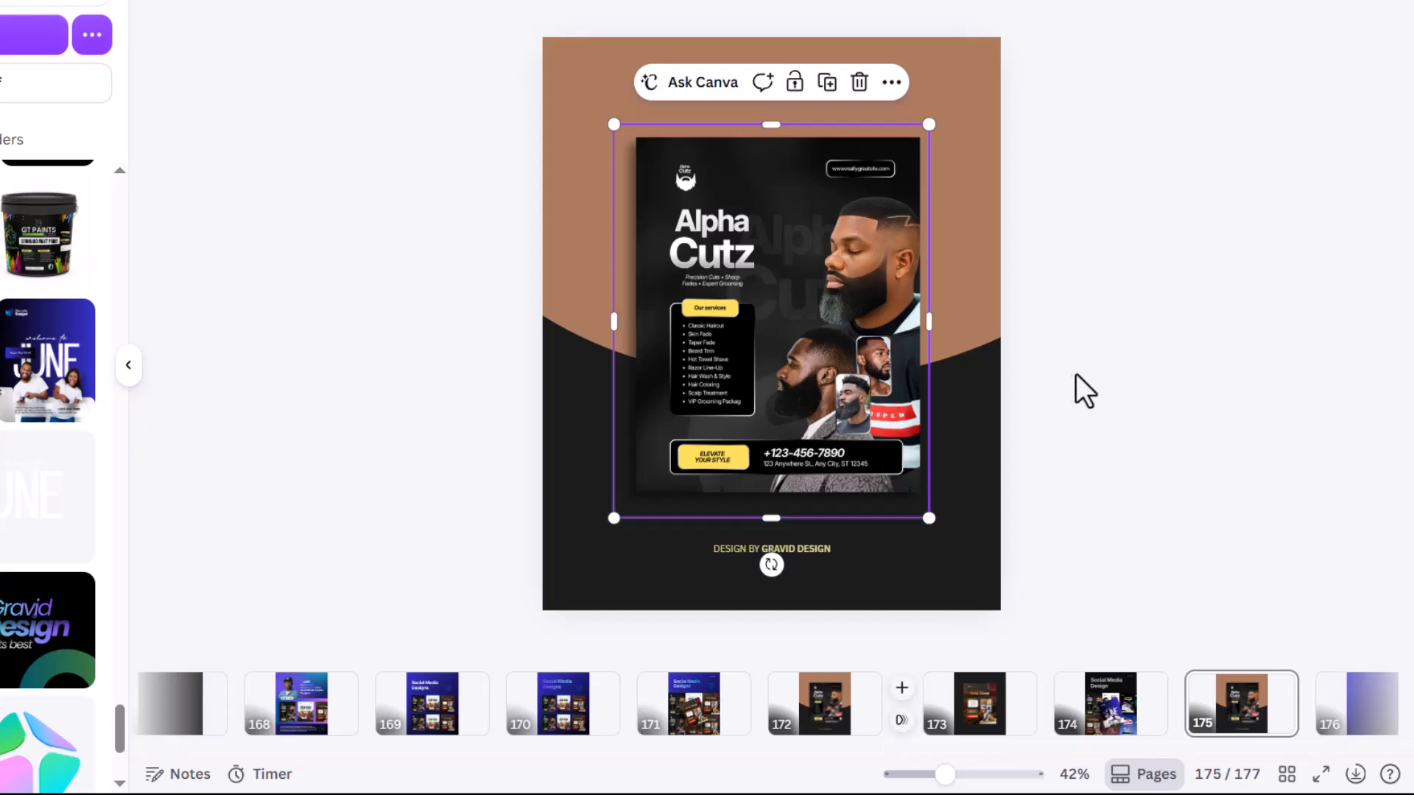
- Duplicate page 175 and replace the Alpha Cutz flyer on the copy with the uploaded June flyer
left_click(1186, 710)
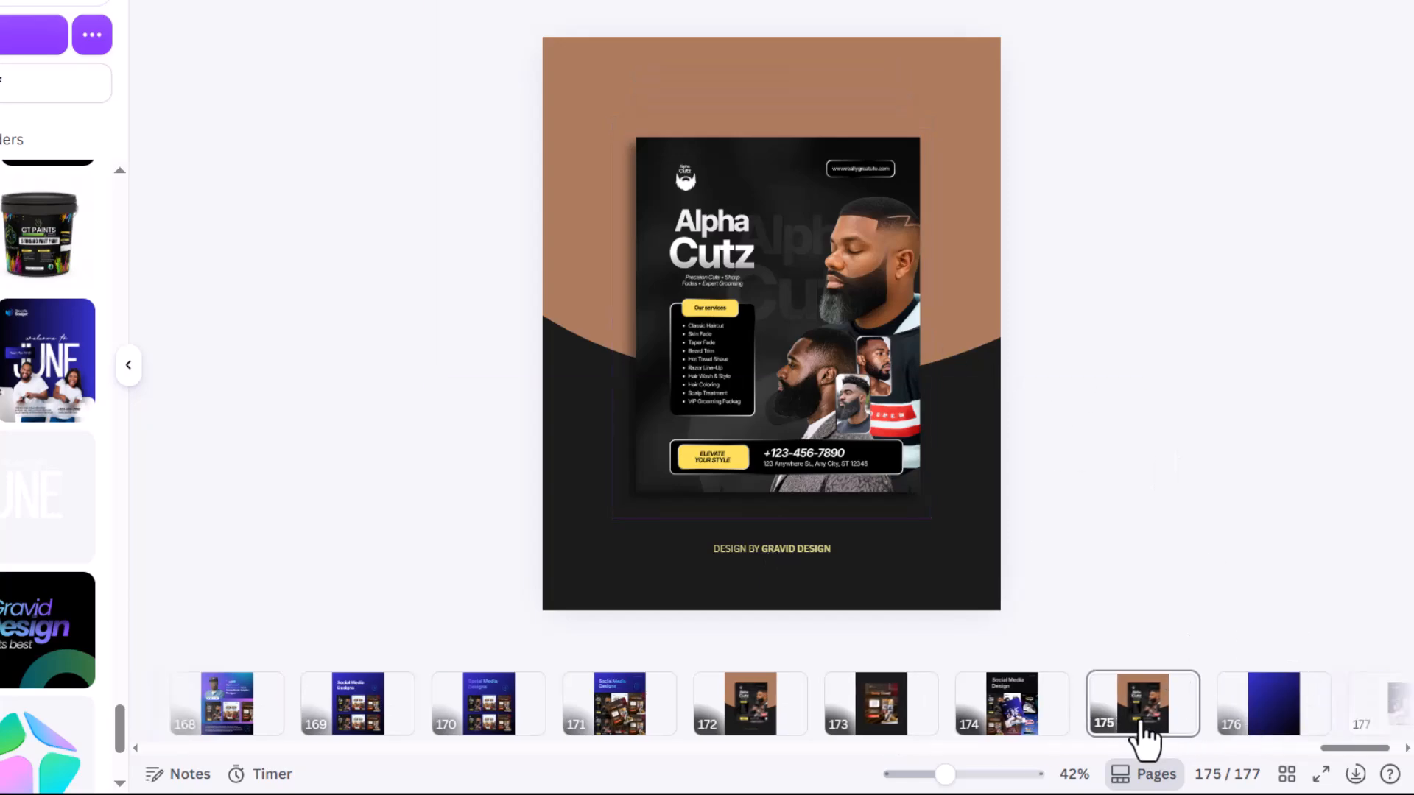
key("ctrl+d")
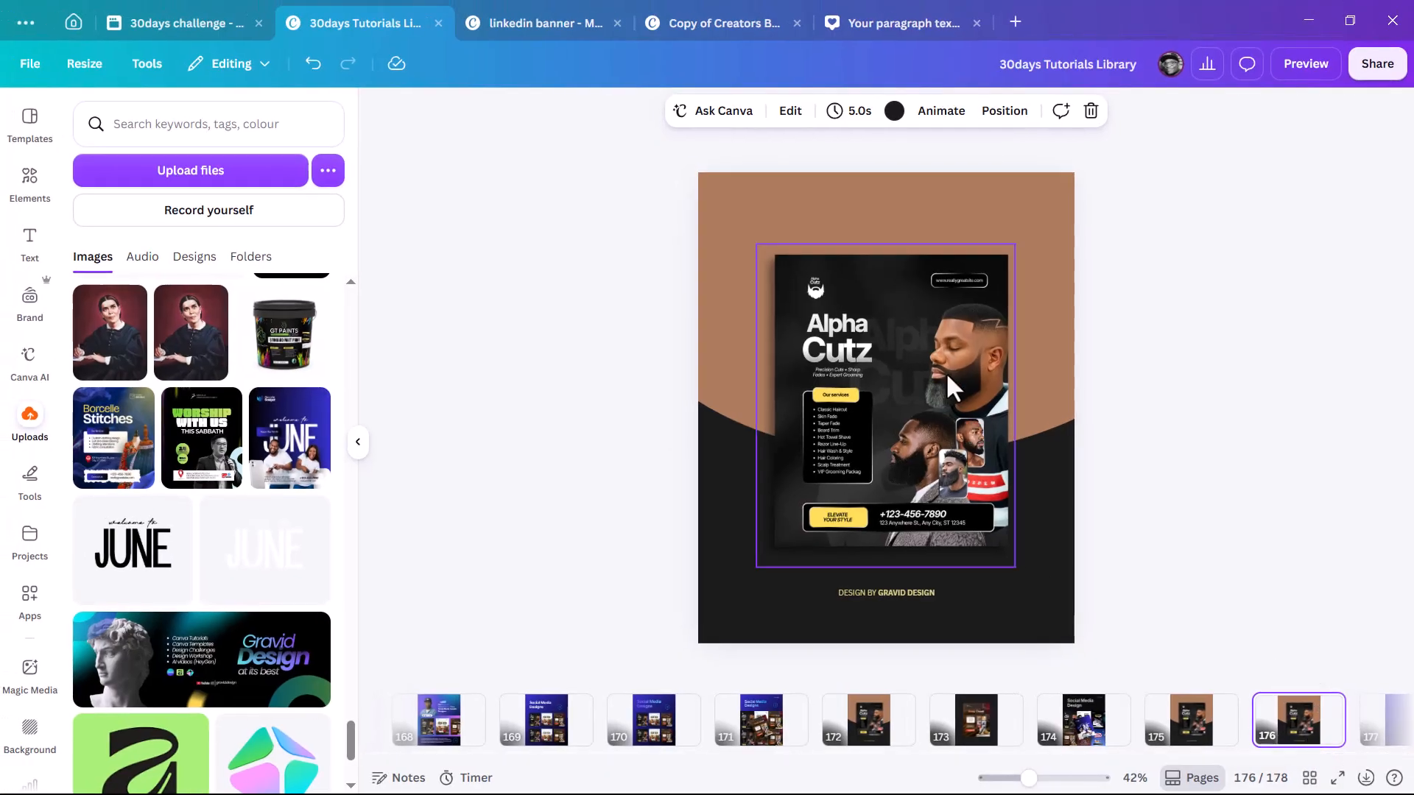
left_click(946, 373)
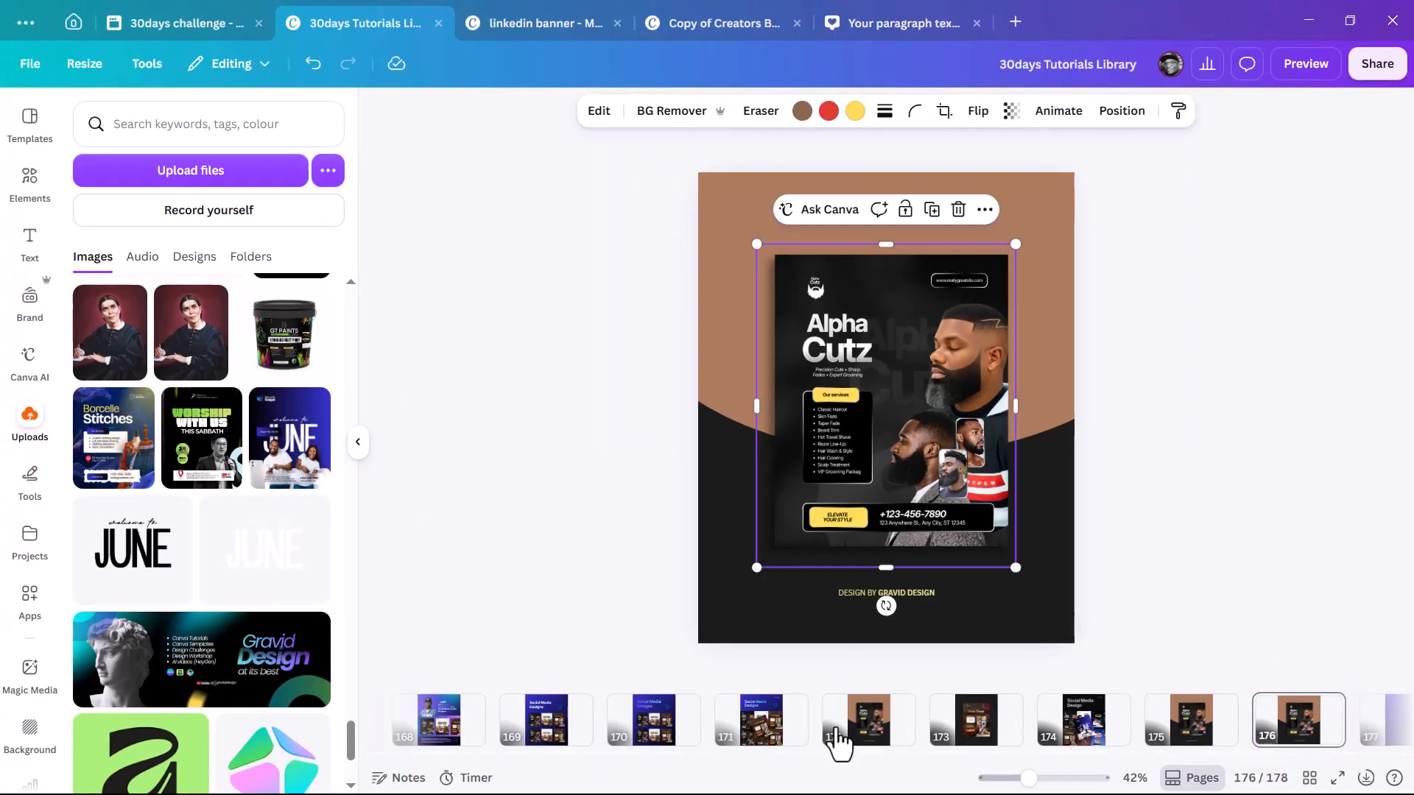
left_click(1090, 736)
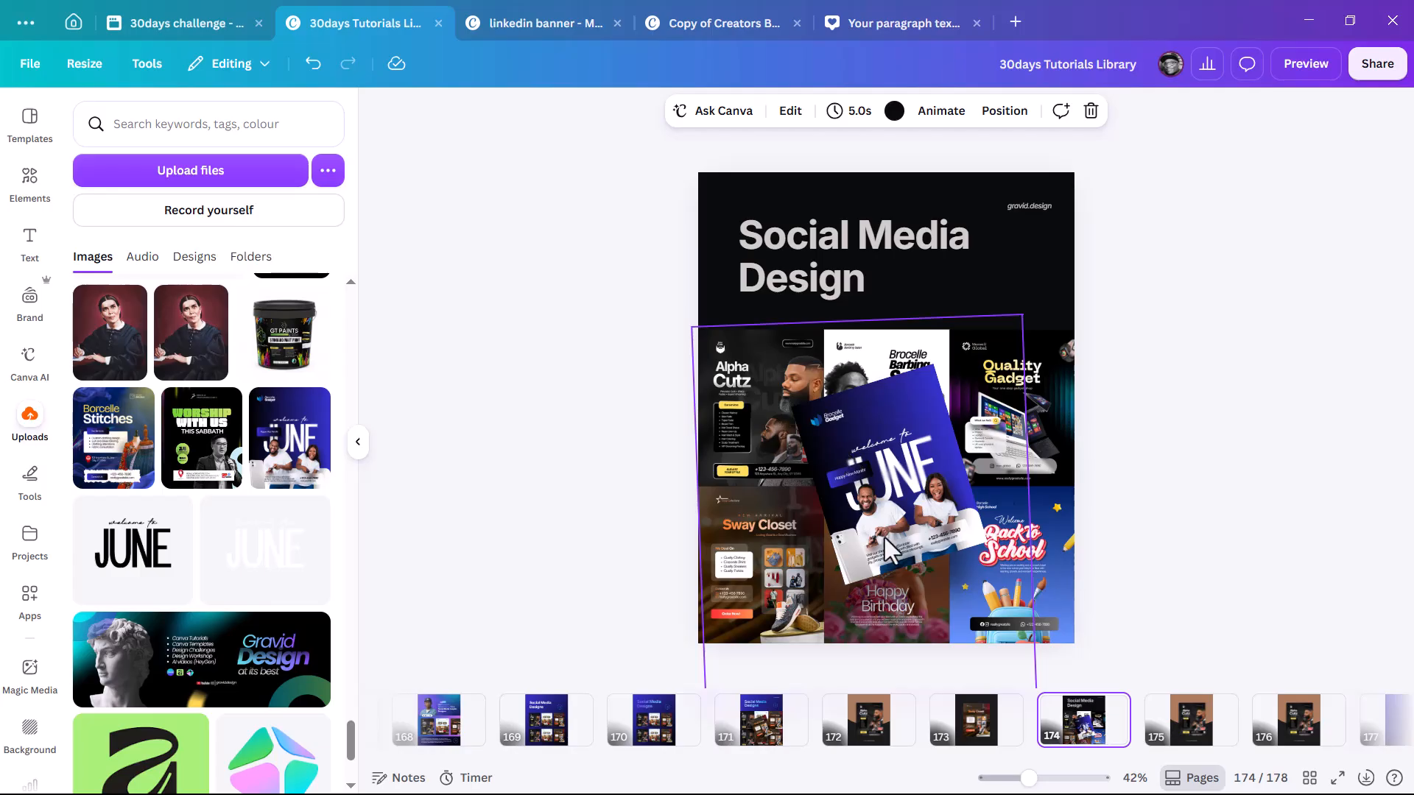
left_click(1298, 737)
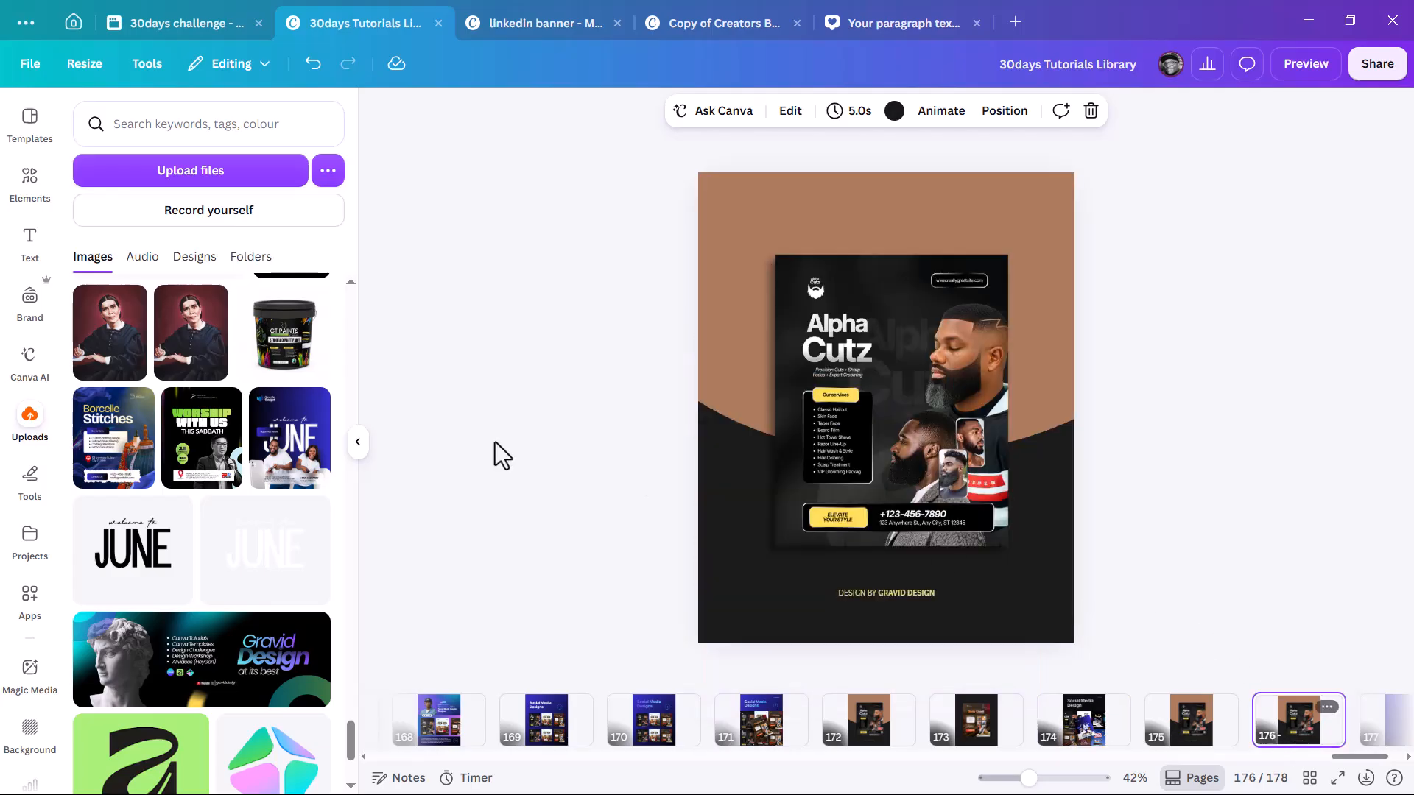
left_click_drag(313, 445, 925, 314)
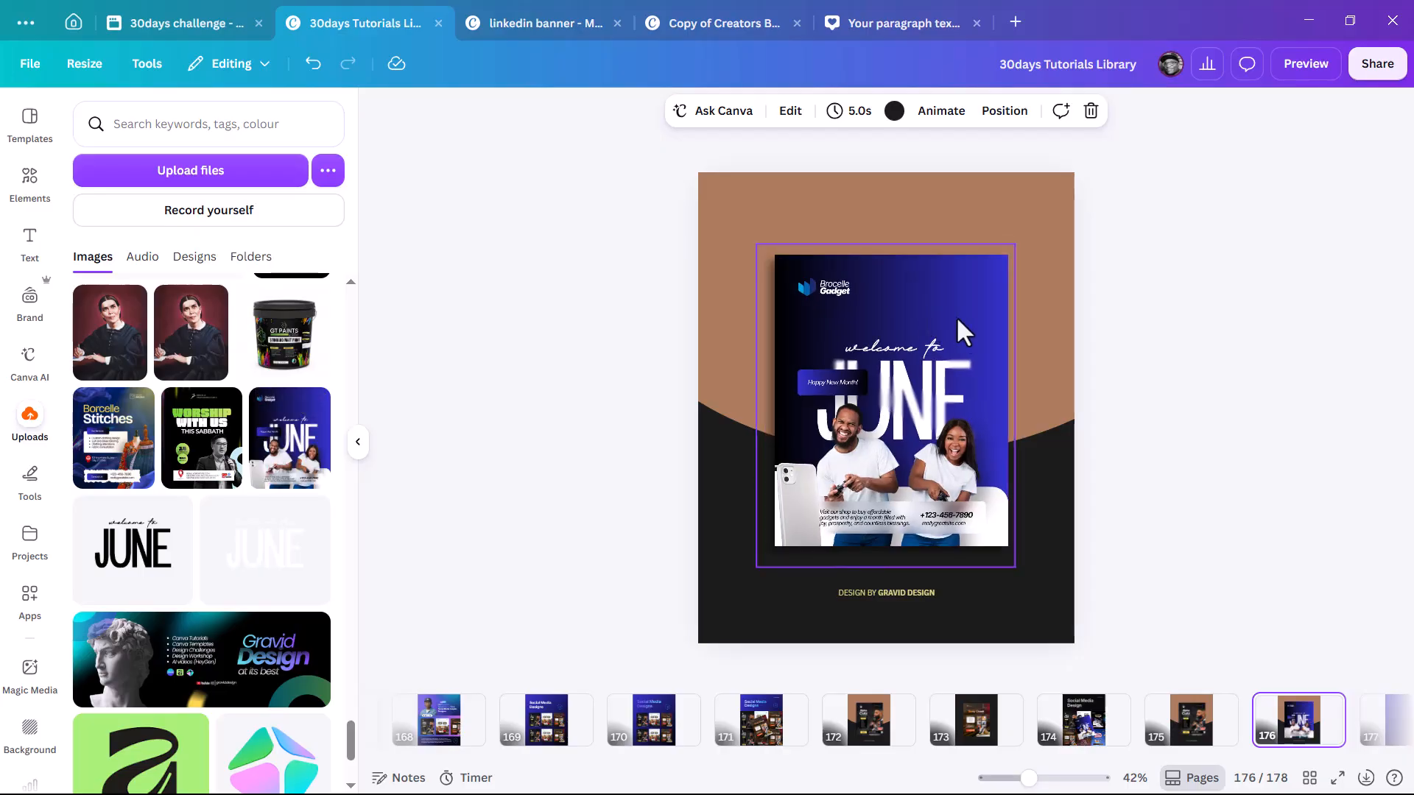
- Apply the June flyer's colours to page 176, shuffling them until the background is dark navy above and light grey below
right_click(955, 315)
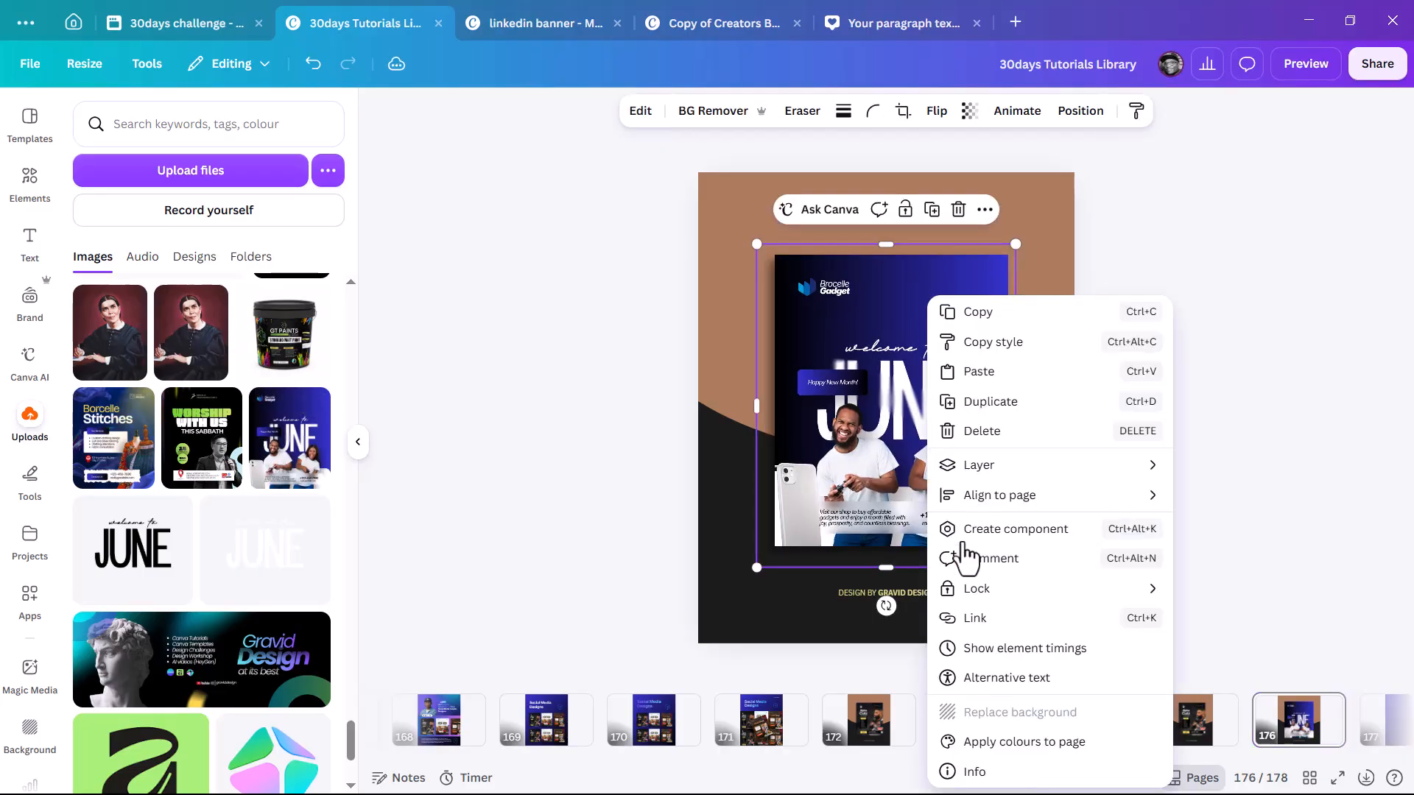
left_click(1017, 742)
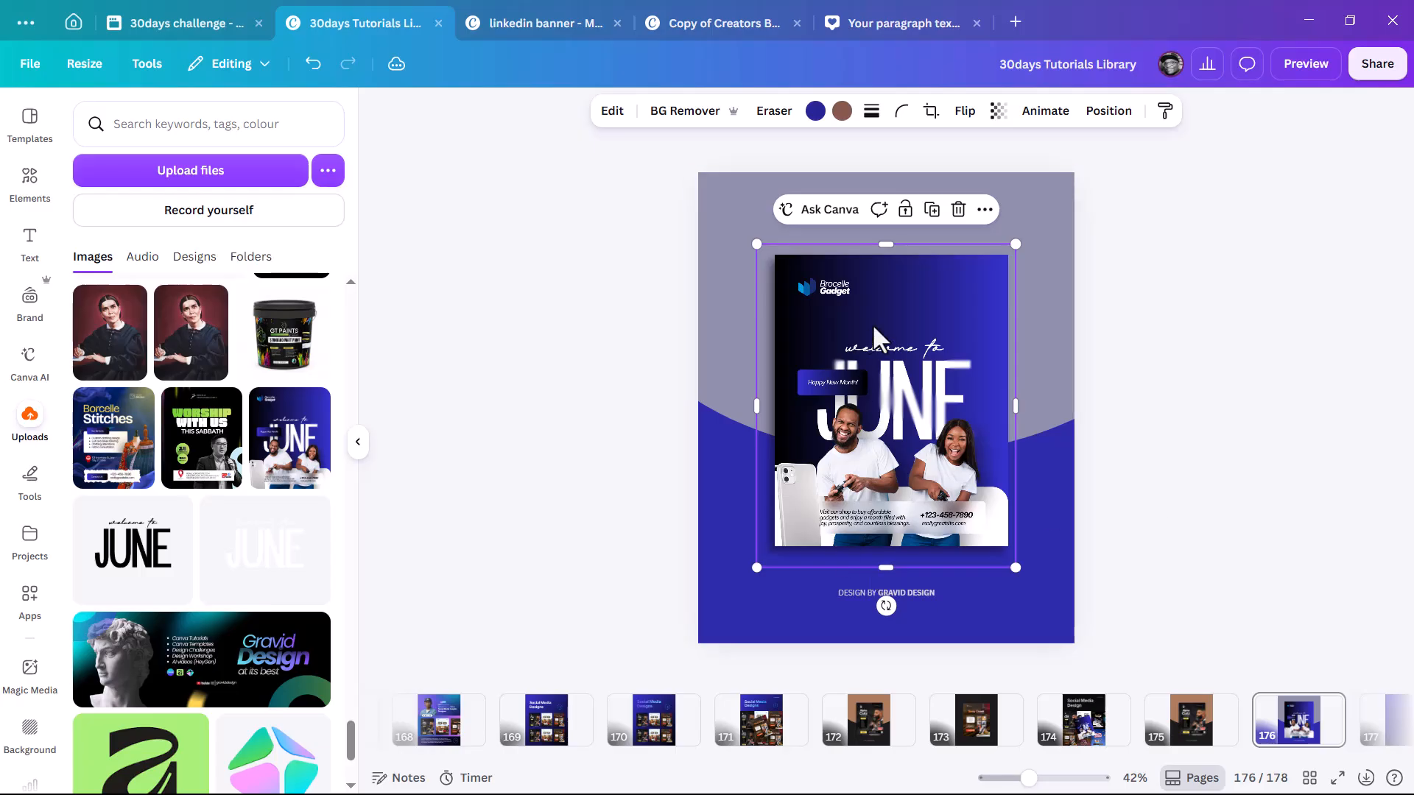
right_click(975, 327)
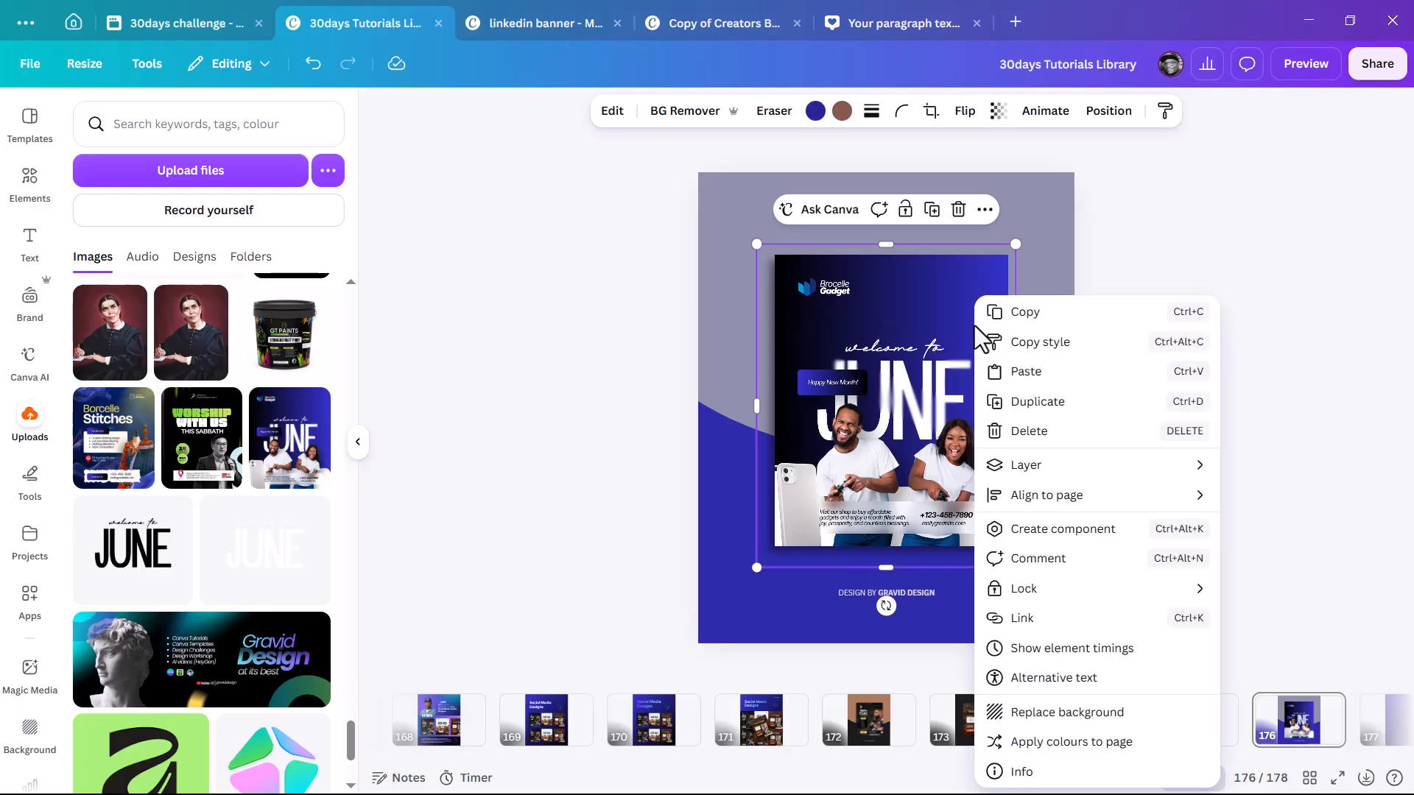
left_click(1047, 743)
left_click(1180, 446)
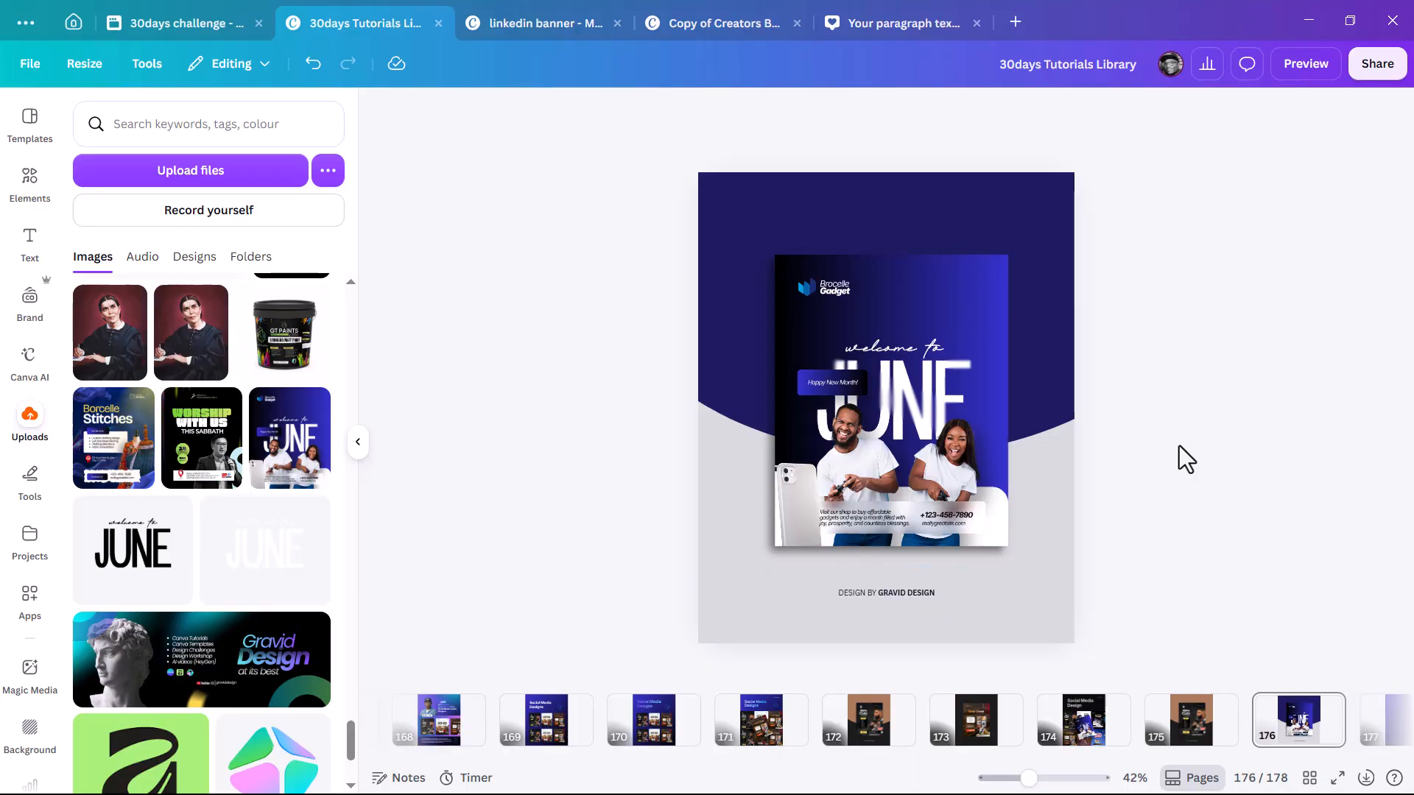
- Duplicate page 176 and replace the June flyer on the copy with the uploaded Back to School flyer
left_click(1299, 740)
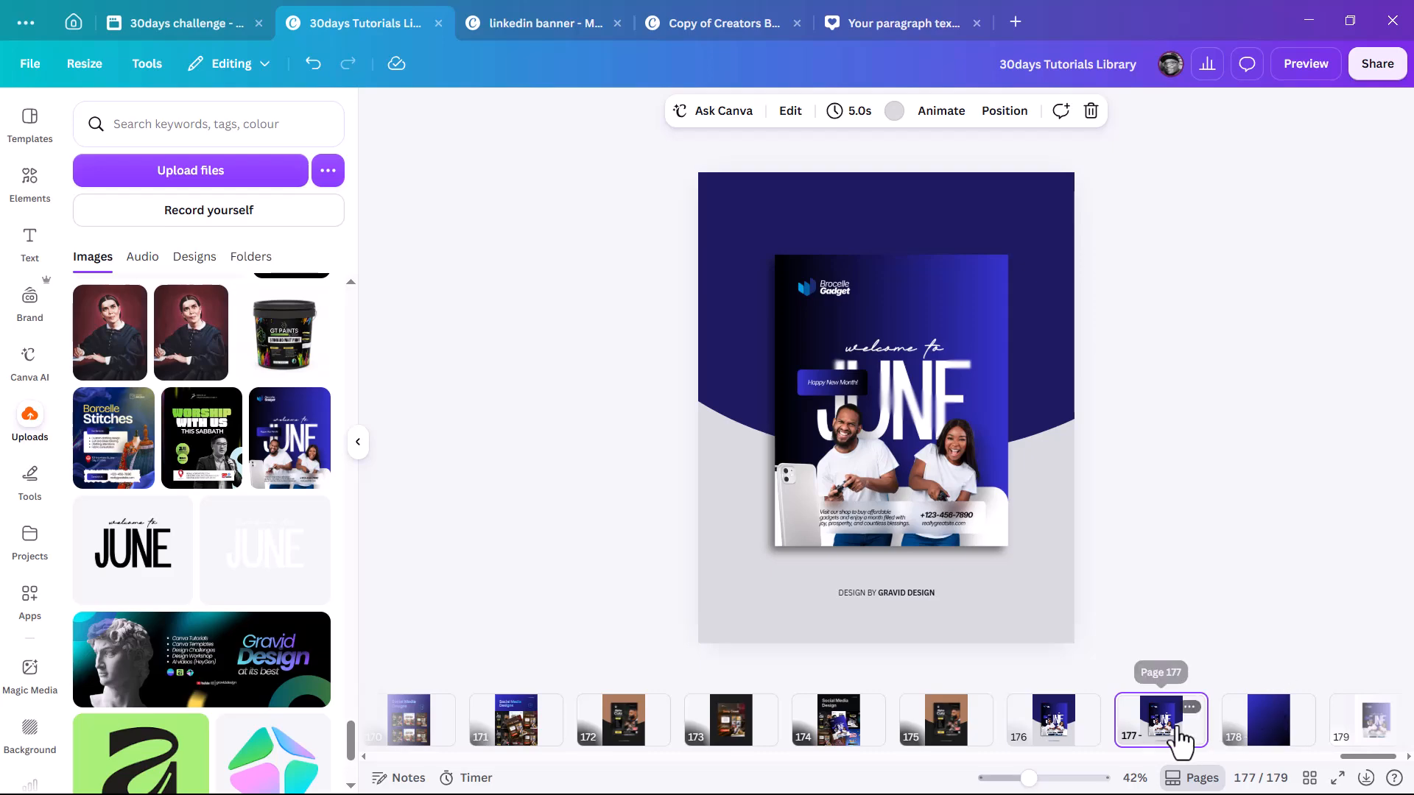
scroll(261, 371, "up", 6)
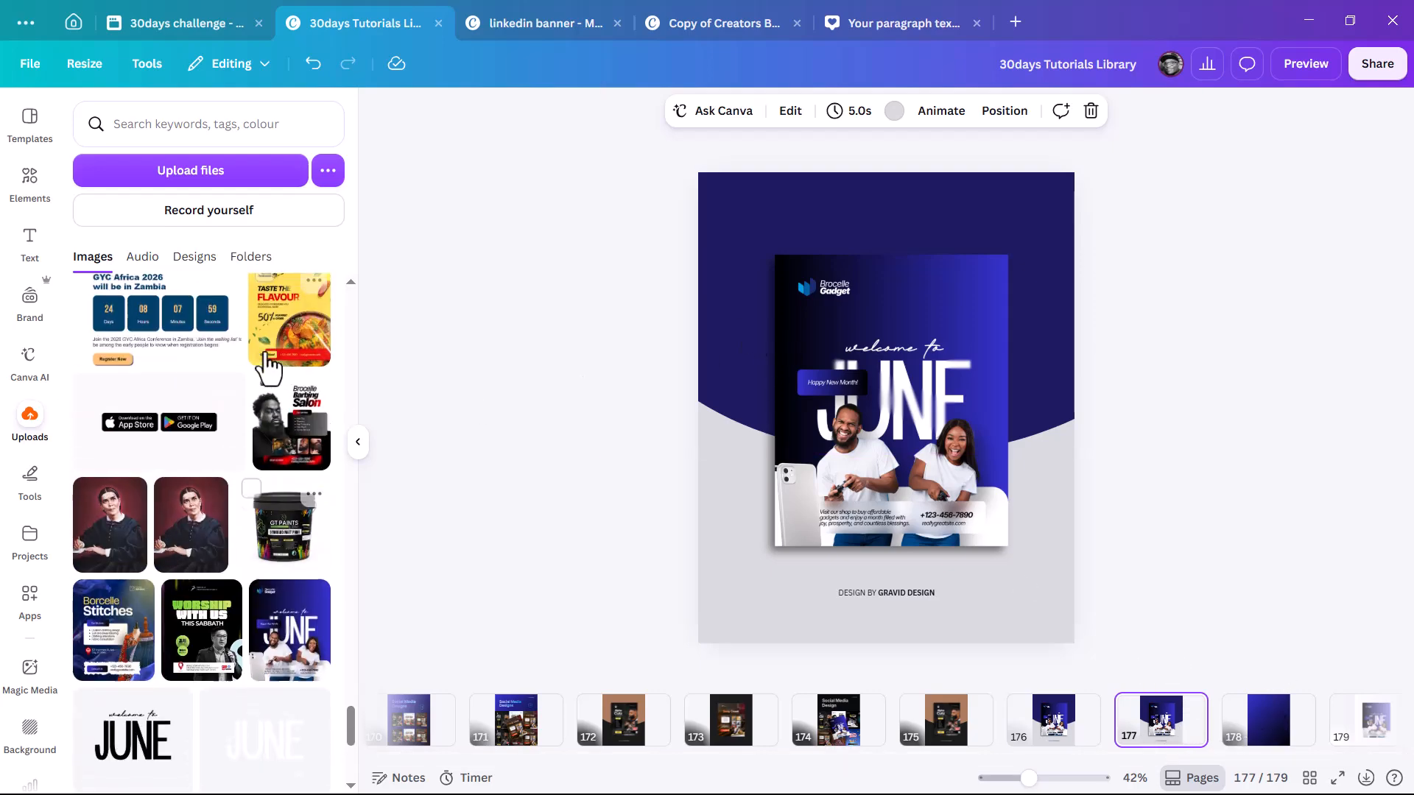
scroll(258, 368, "up", 4)
left_click_drag(187, 595, 877, 420)
- Apply the Back to School flyer's colours to page 177, shuffling them until the background is blue above and muted blue-grey below
right_click(911, 296)
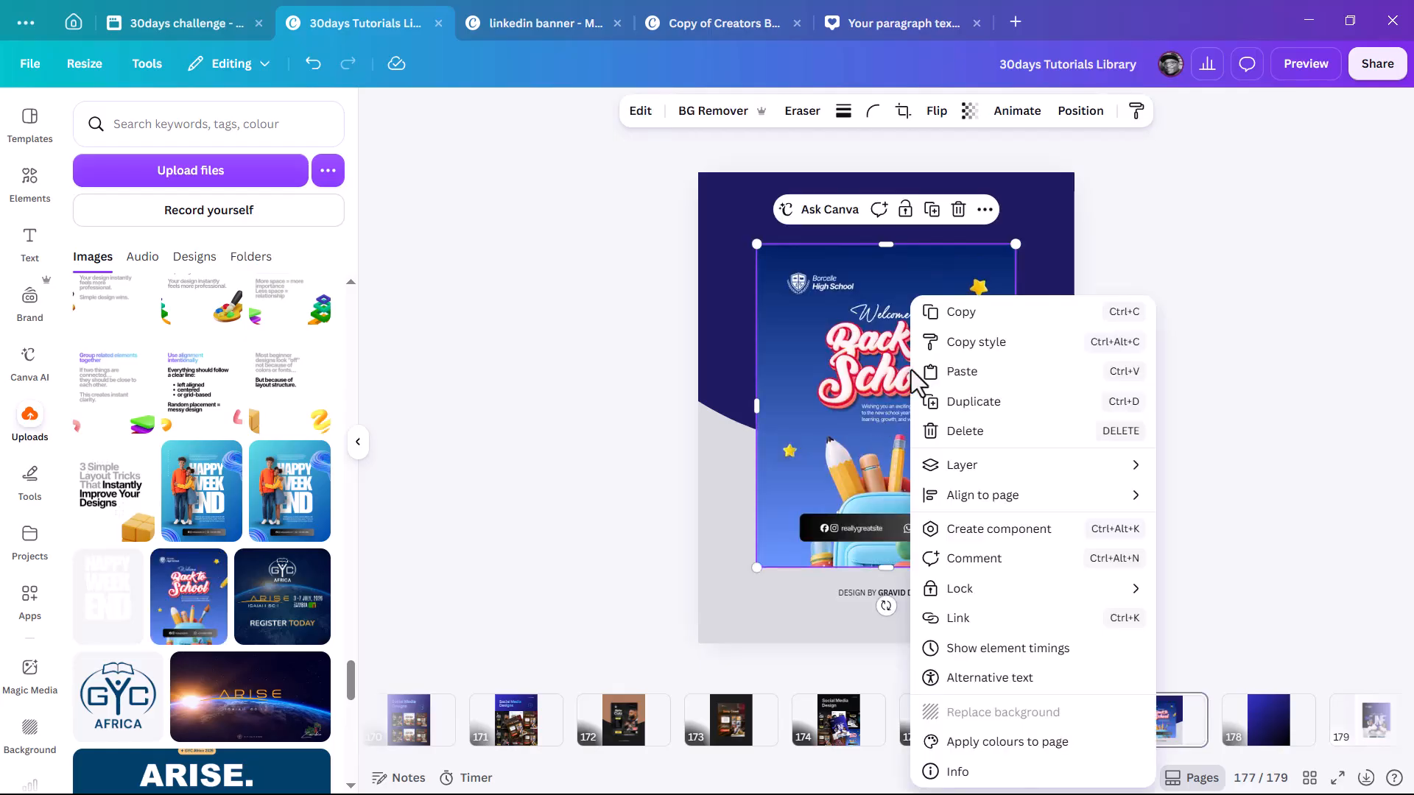
left_click(1035, 744)
right_click(978, 423)
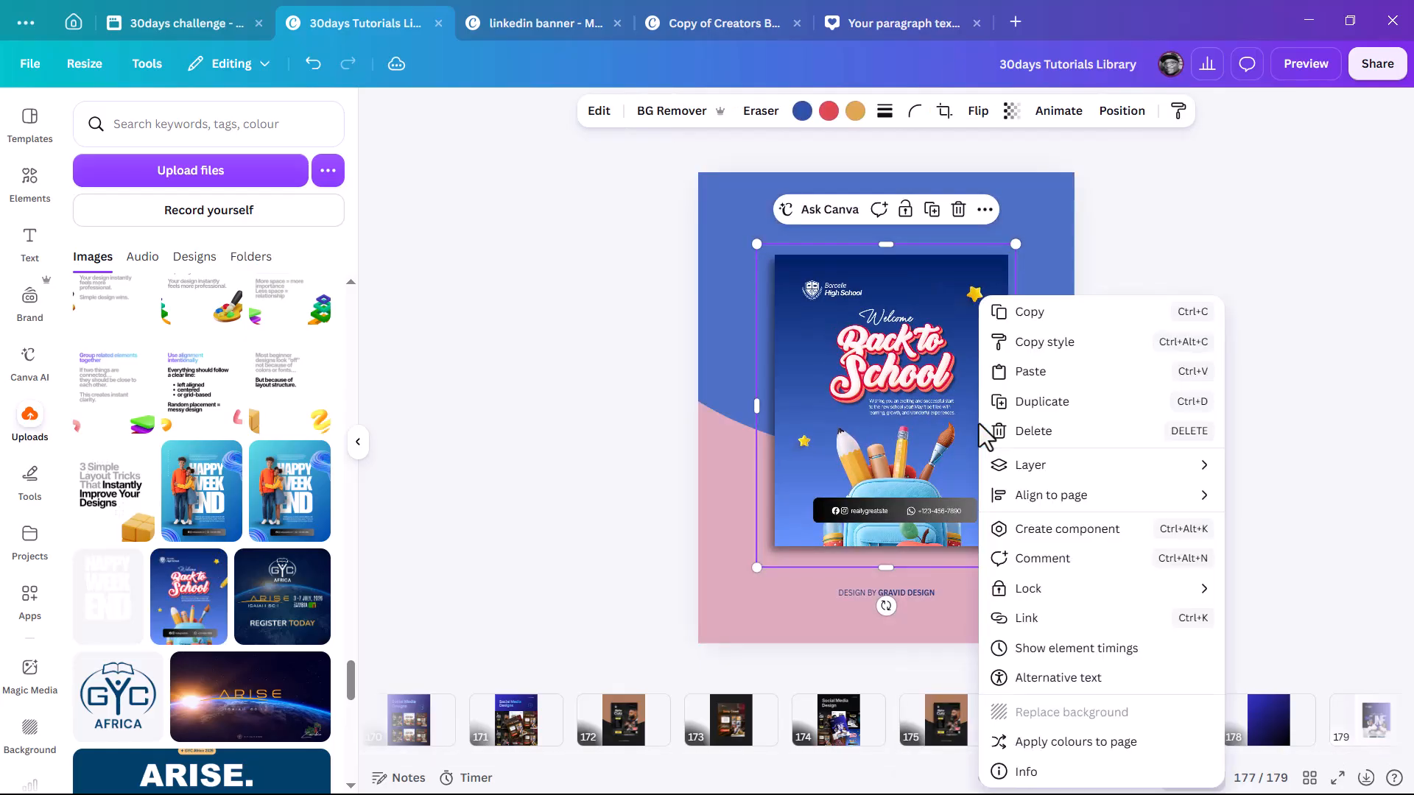
left_click(1040, 741)
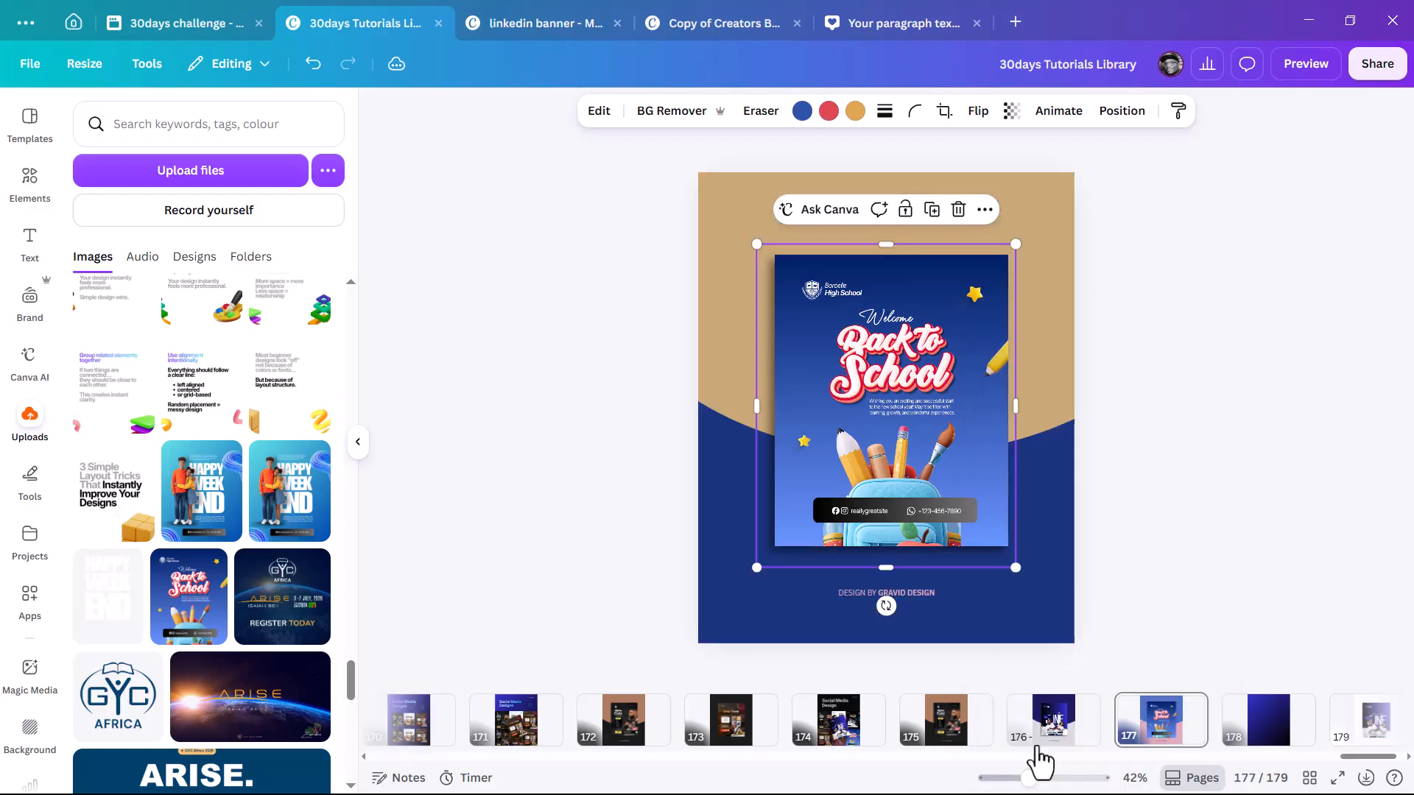
right_click(913, 383)
left_click(993, 742)
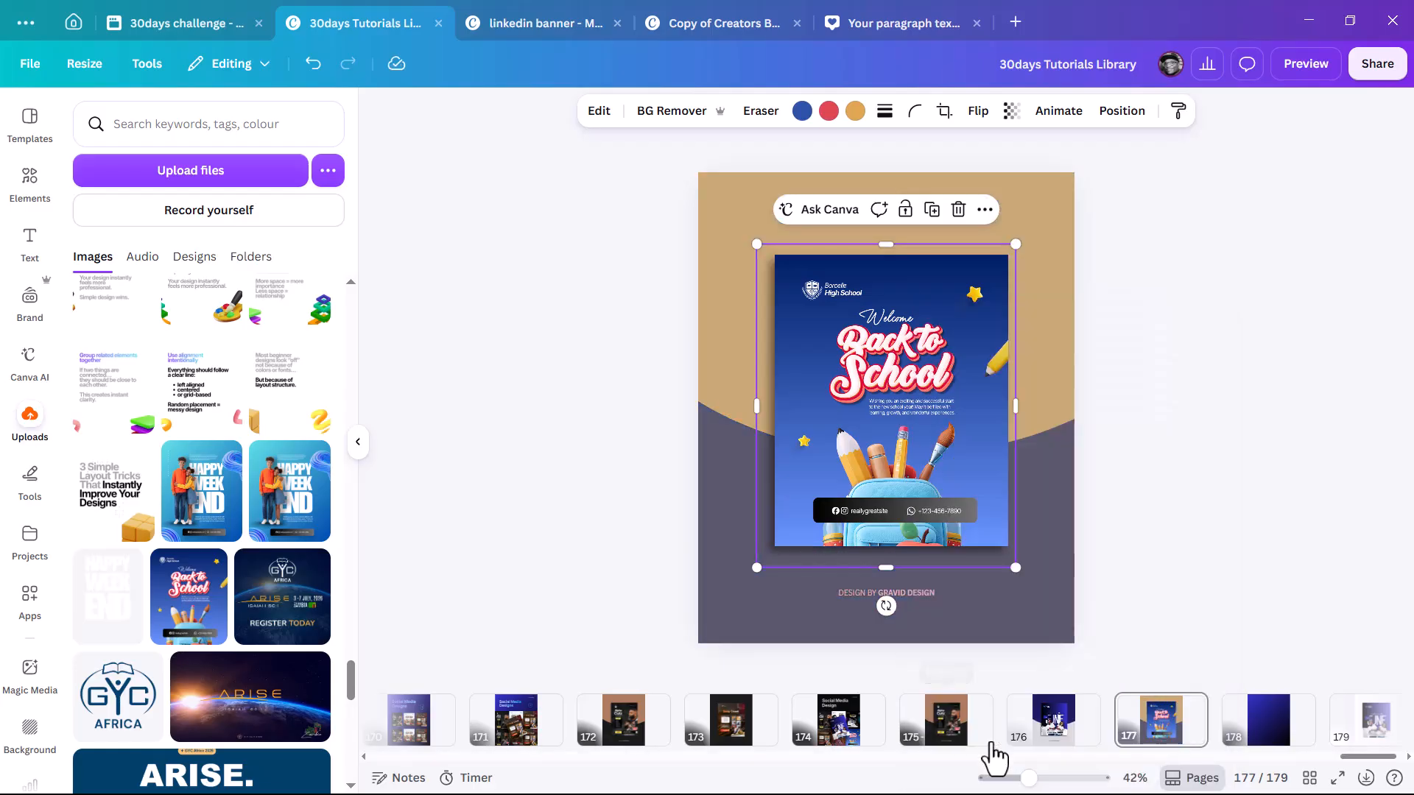
right_click(923, 396)
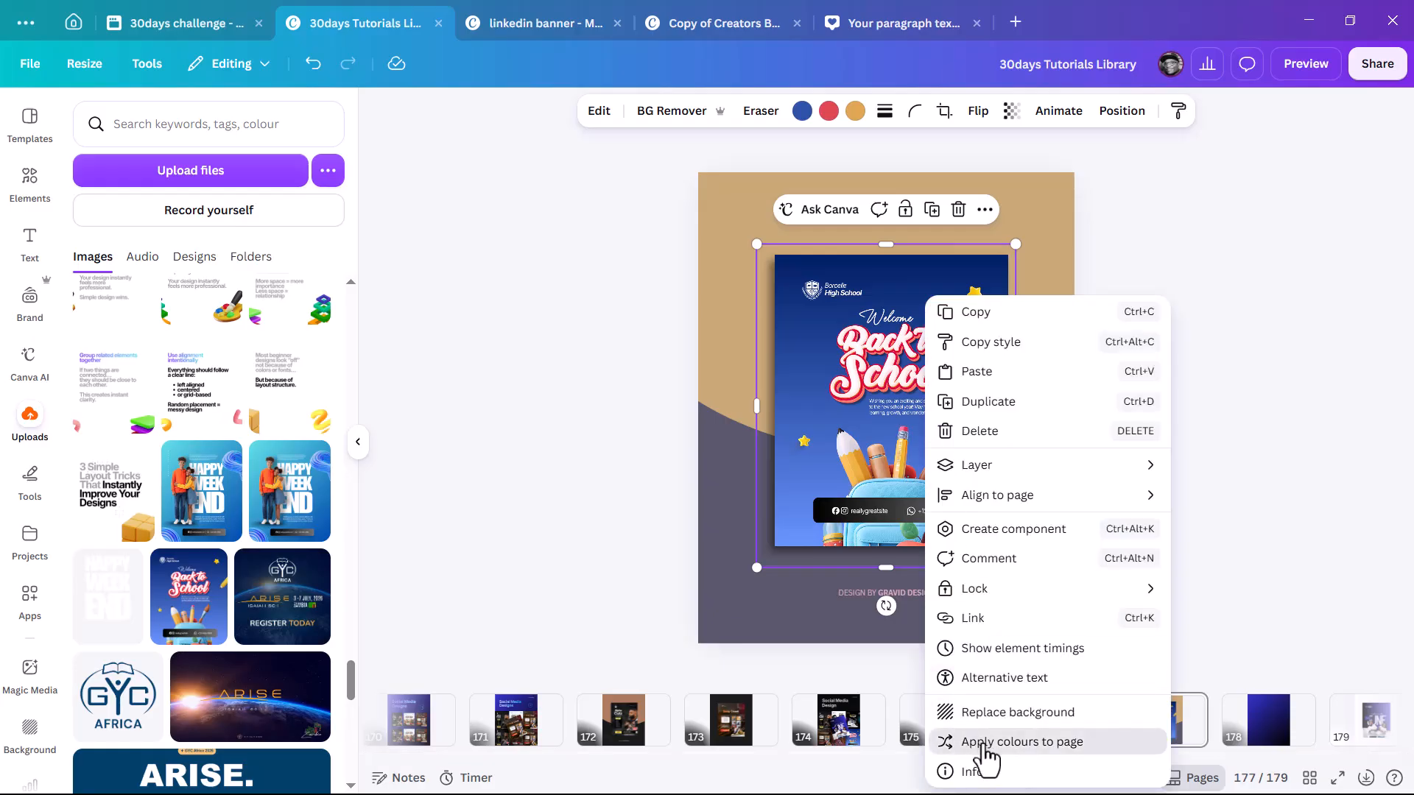
left_click(991, 742)
right_click(916, 382)
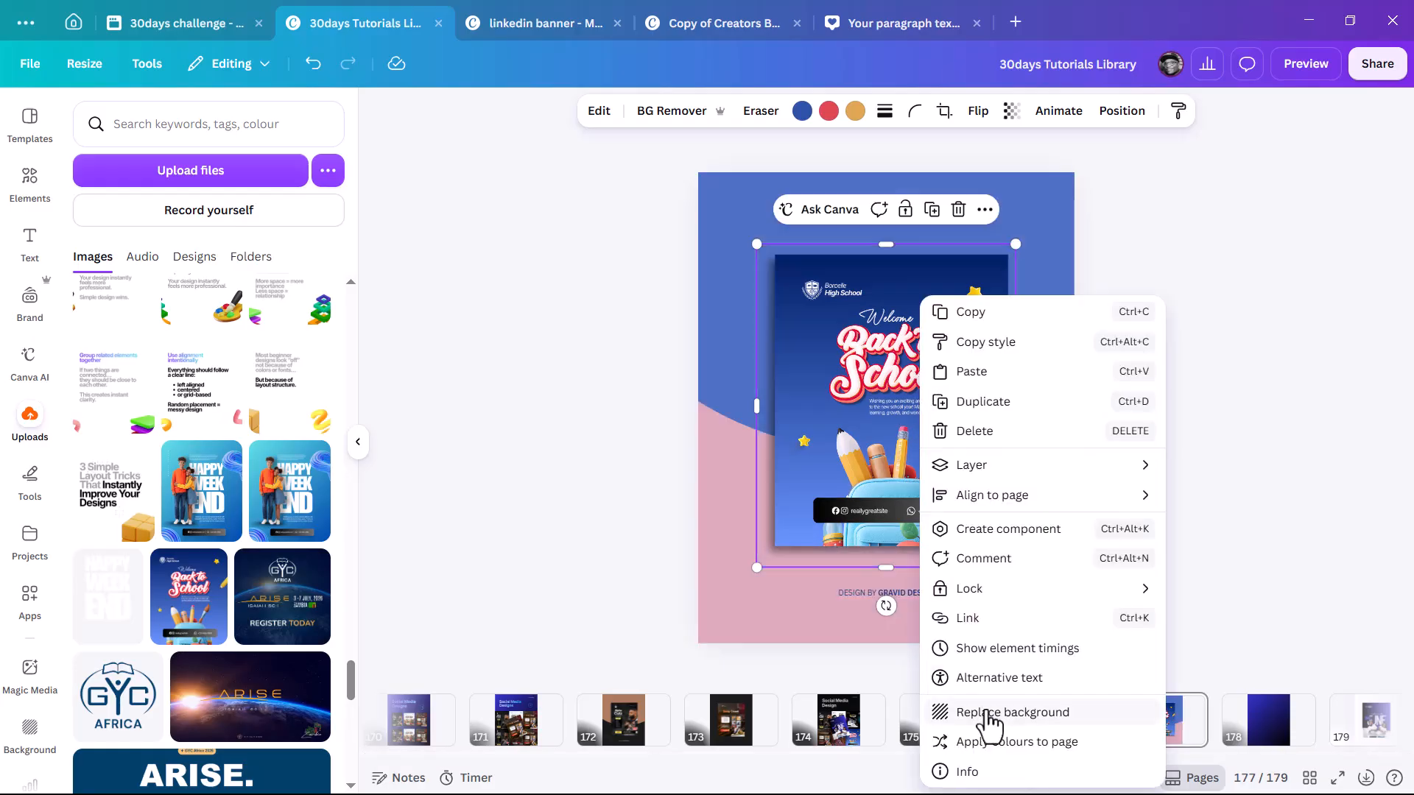
left_click(987, 742)
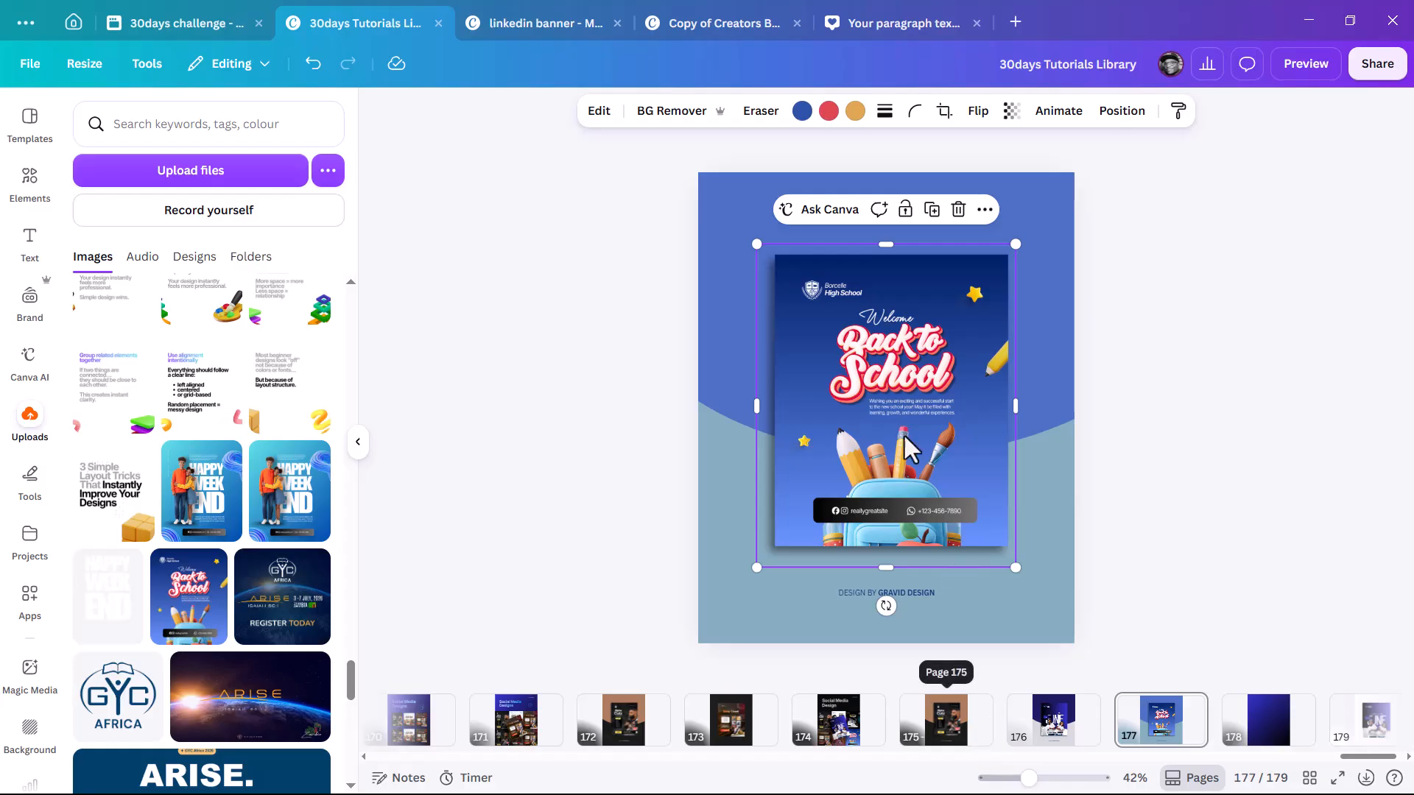
right_click(897, 385)
key("Escape")
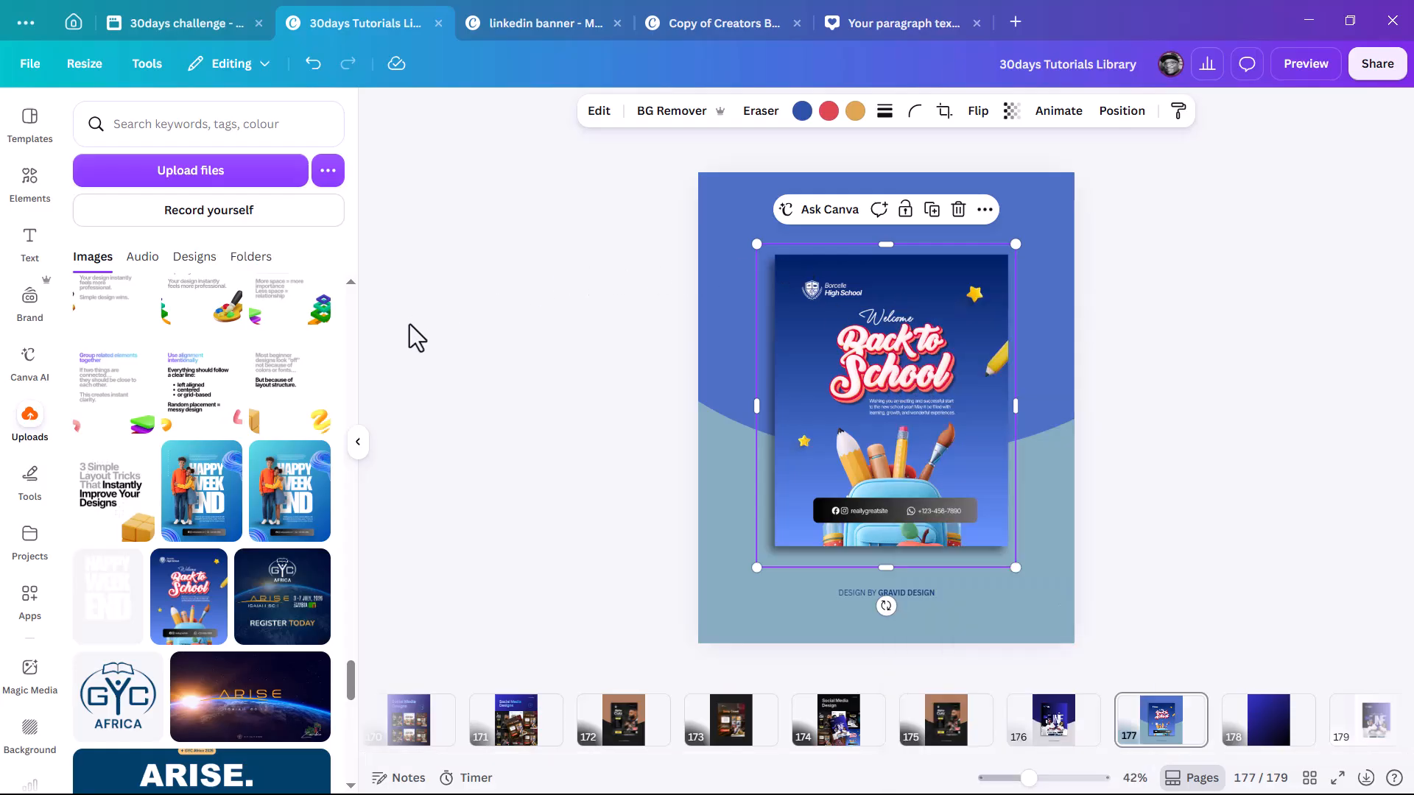
left_click(440, 330)
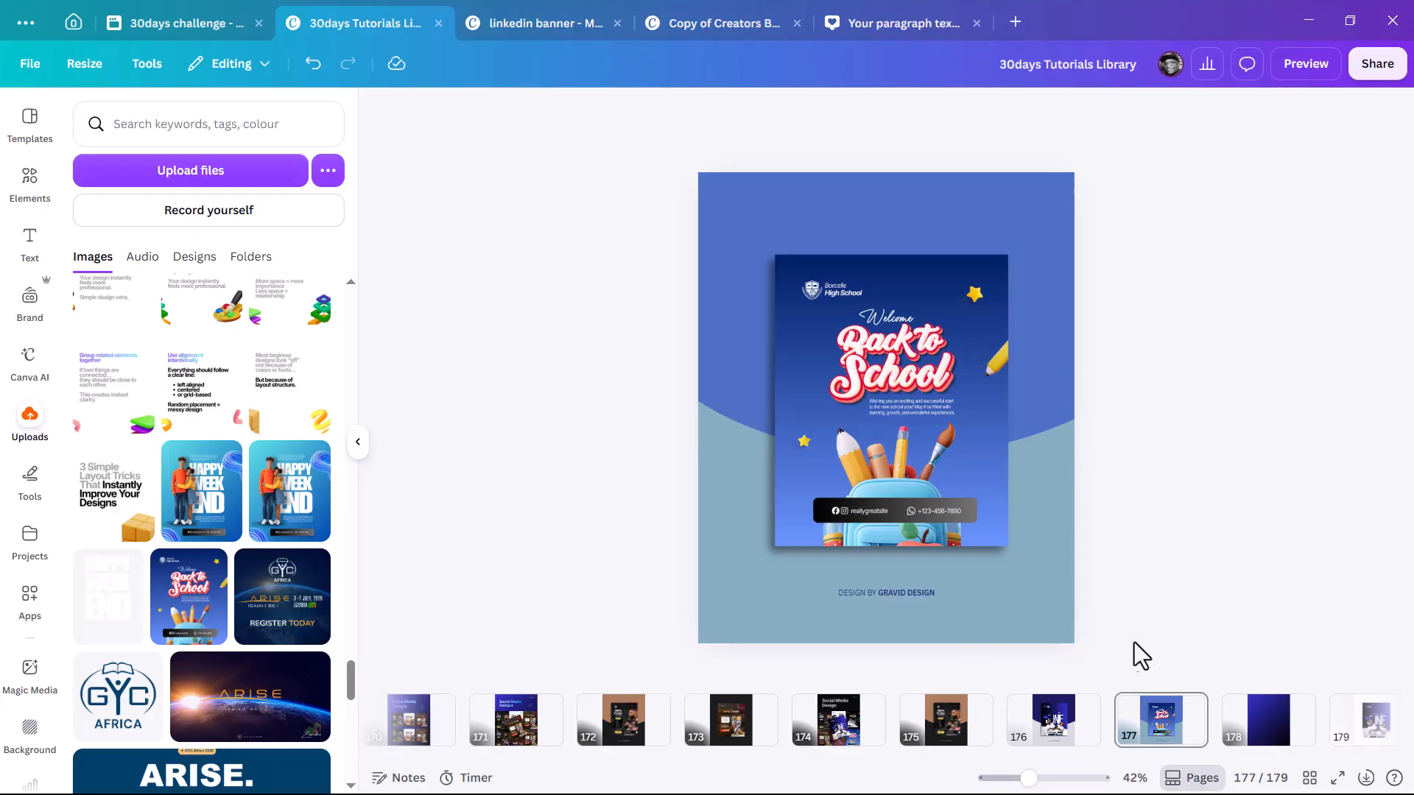
- Duplicate page 177, try further Back to School colour combinations on the original, and delete that recoloured original
left_click(1167, 737)
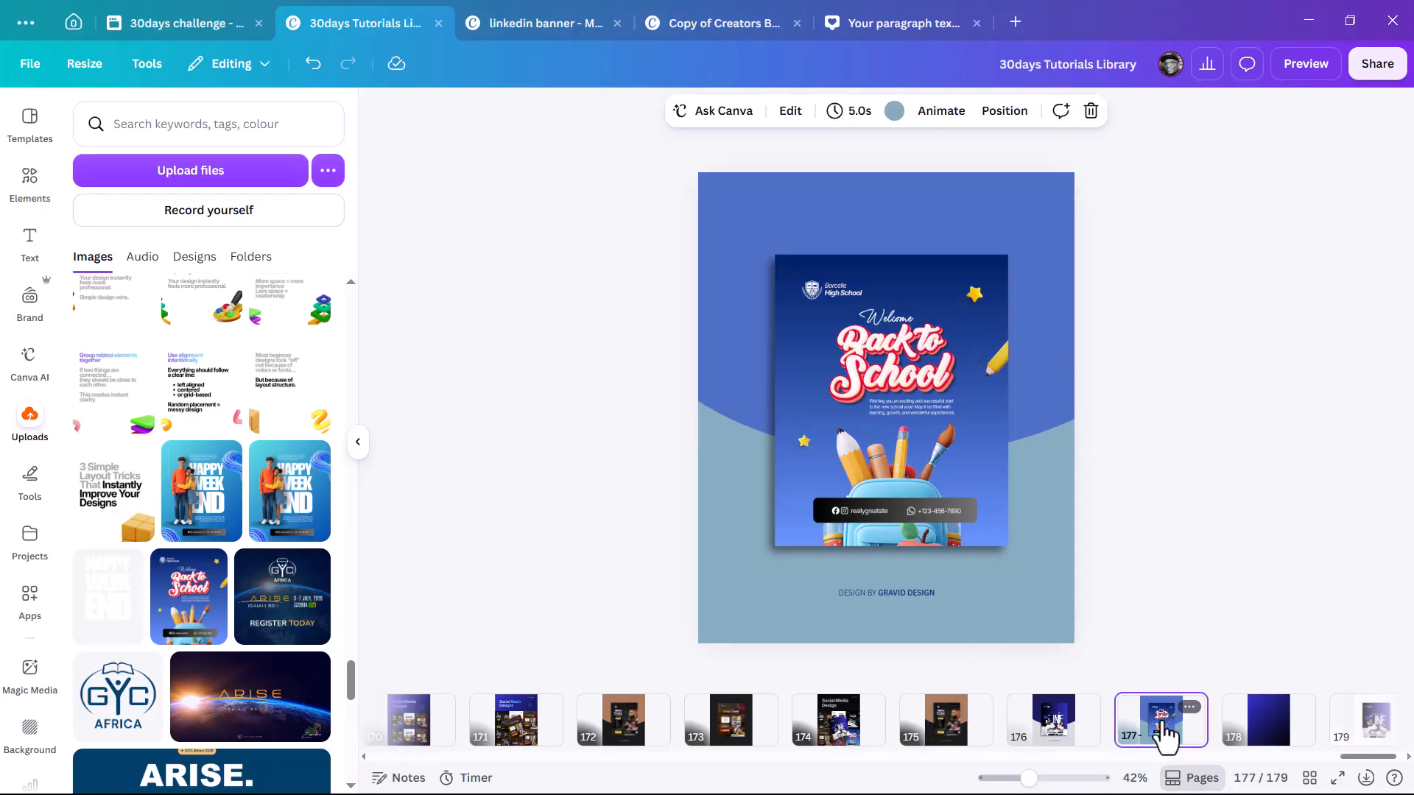
key("ctrl+d")
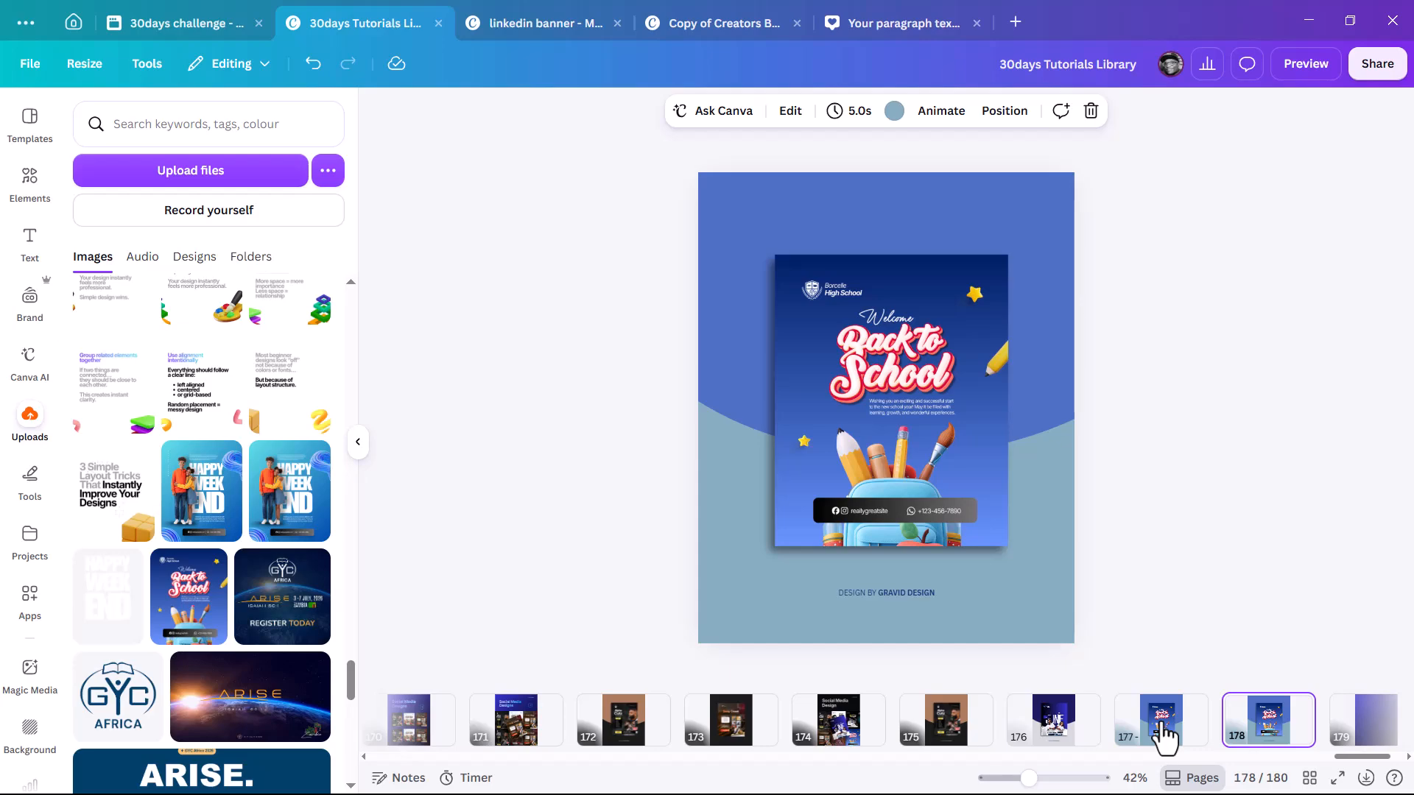
right_click(909, 342)
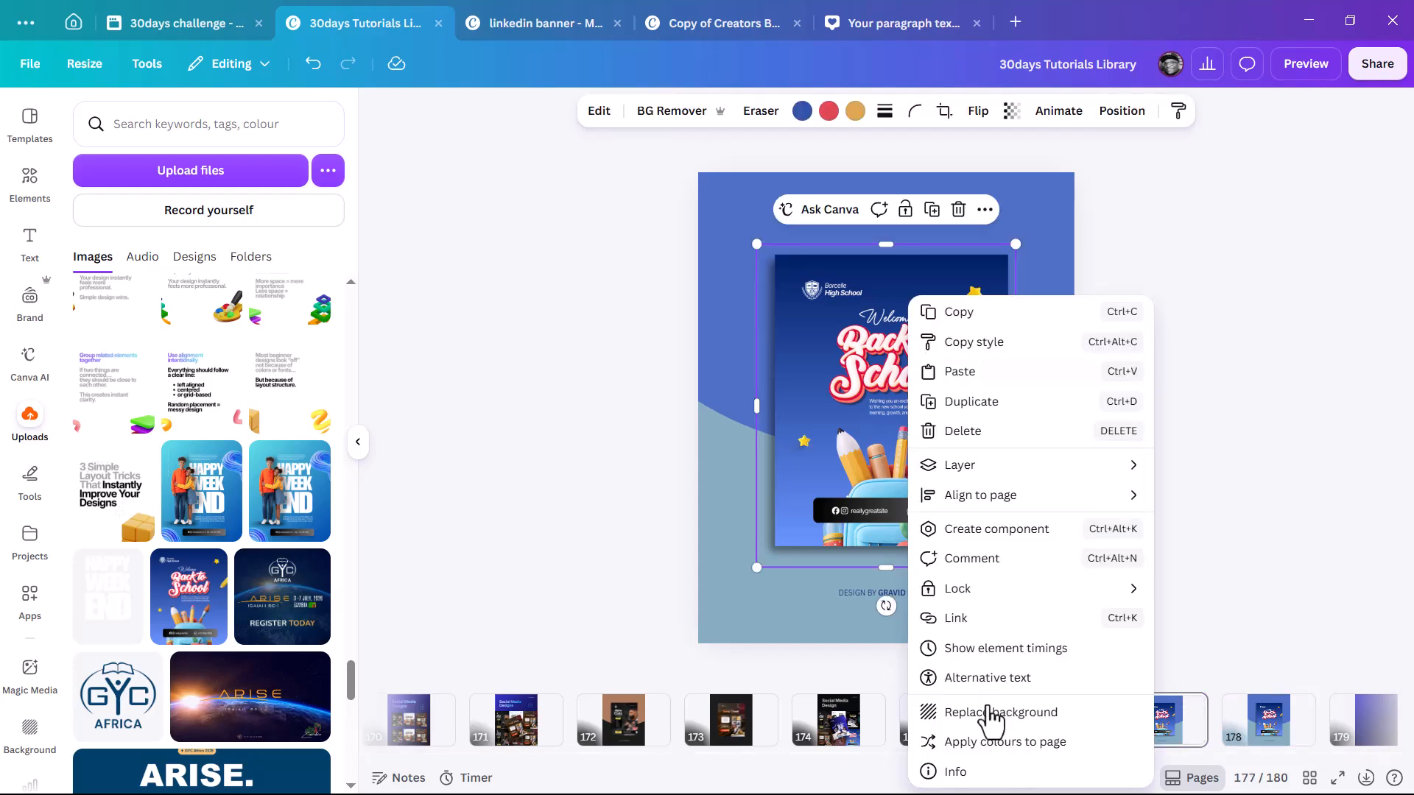
left_click(999, 740)
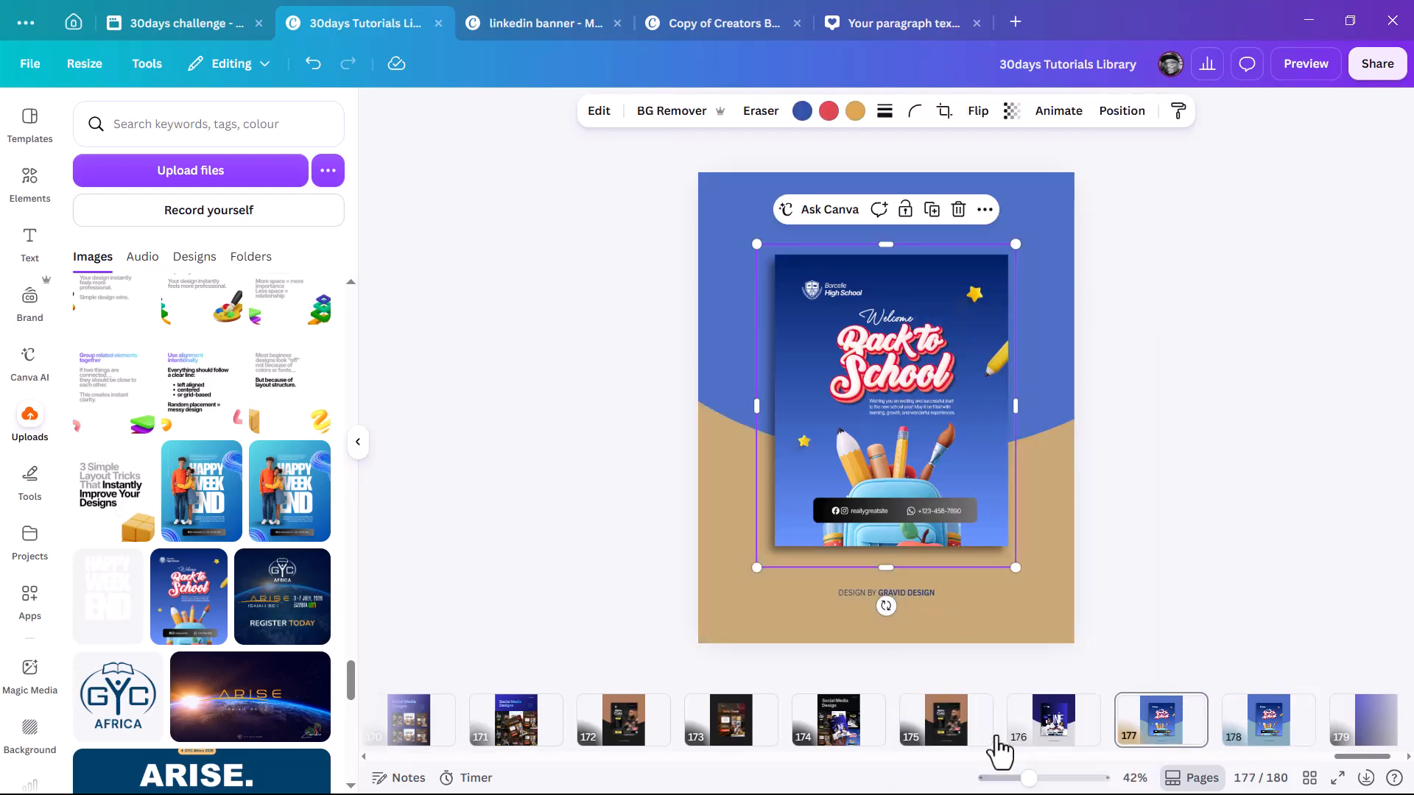
right_click(952, 423)
left_click(1068, 744)
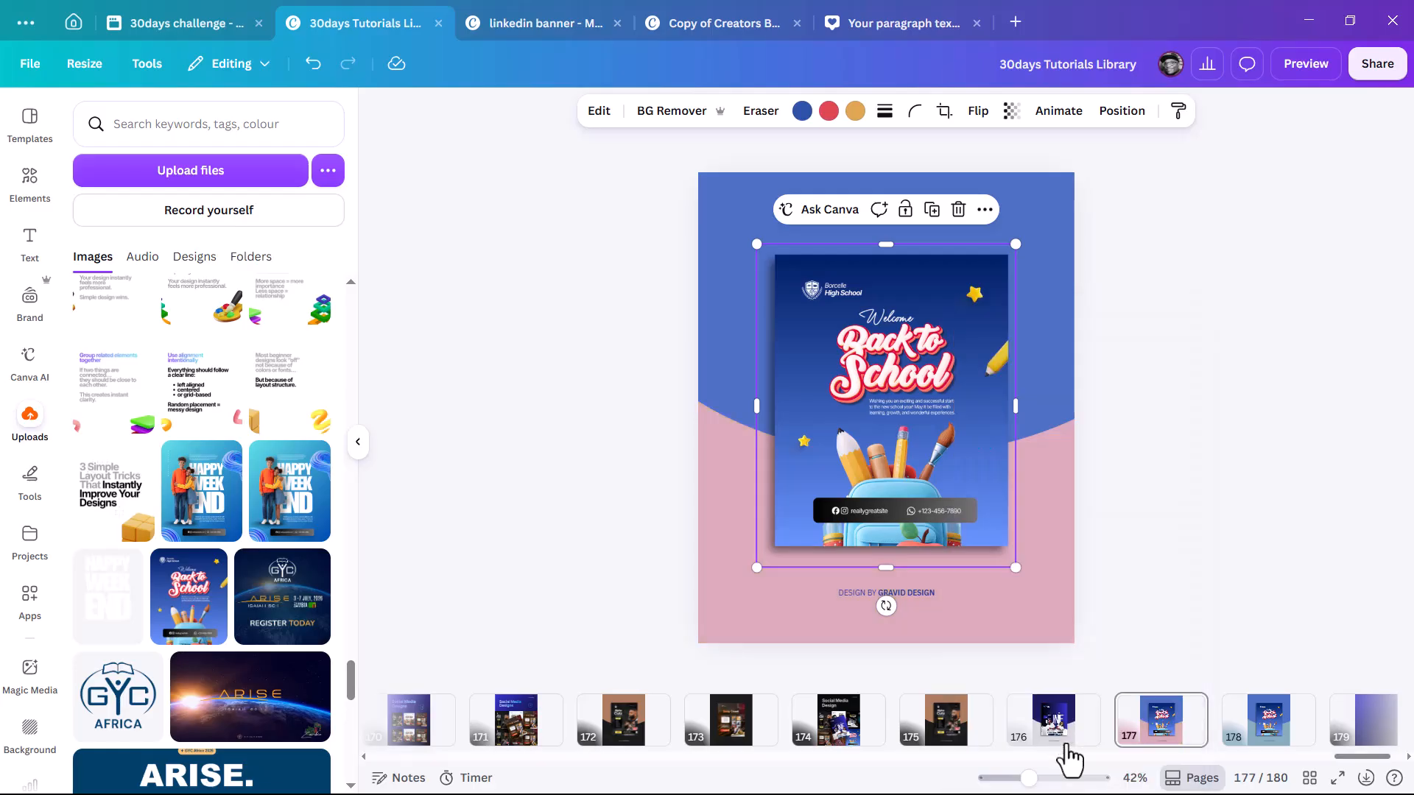
right_click(904, 338)
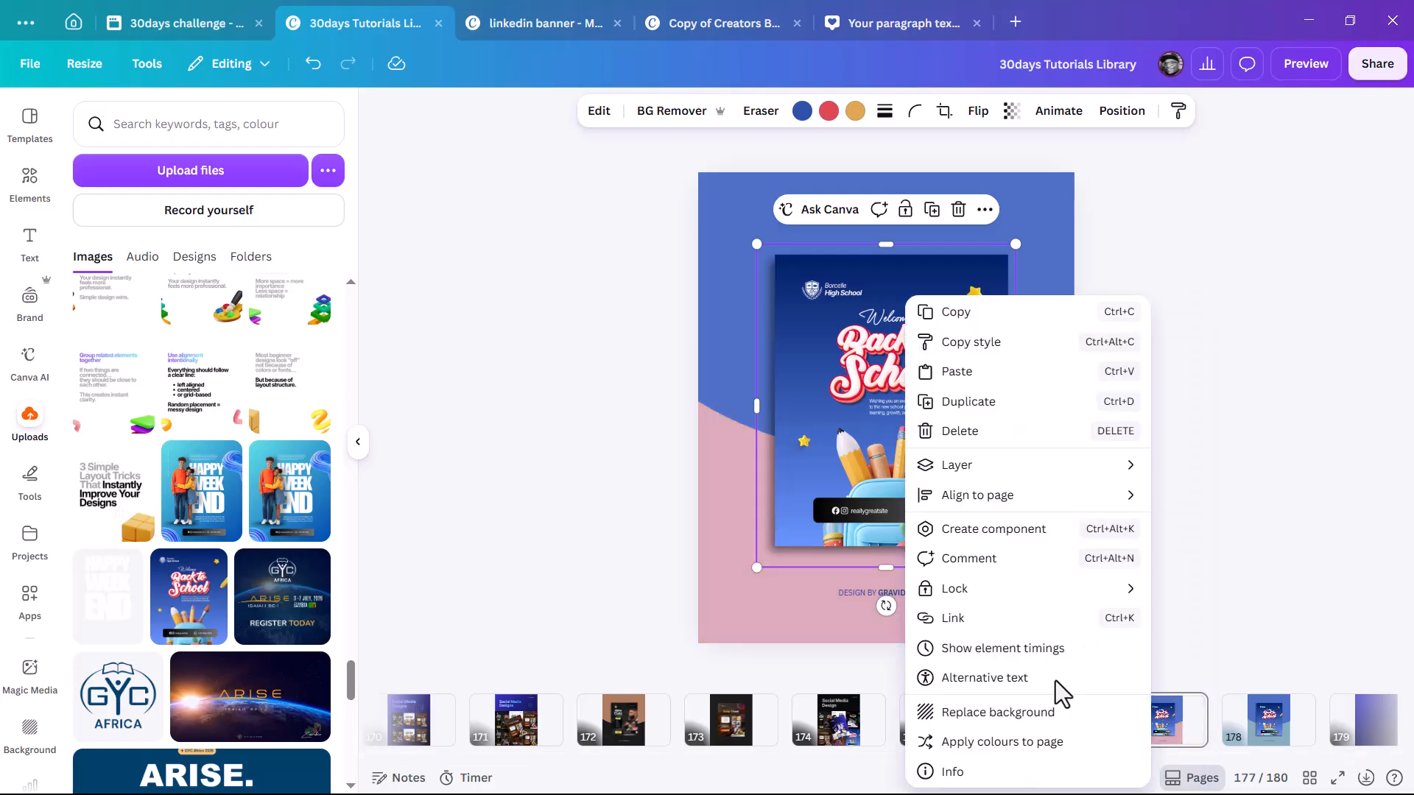
left_click(1024, 744)
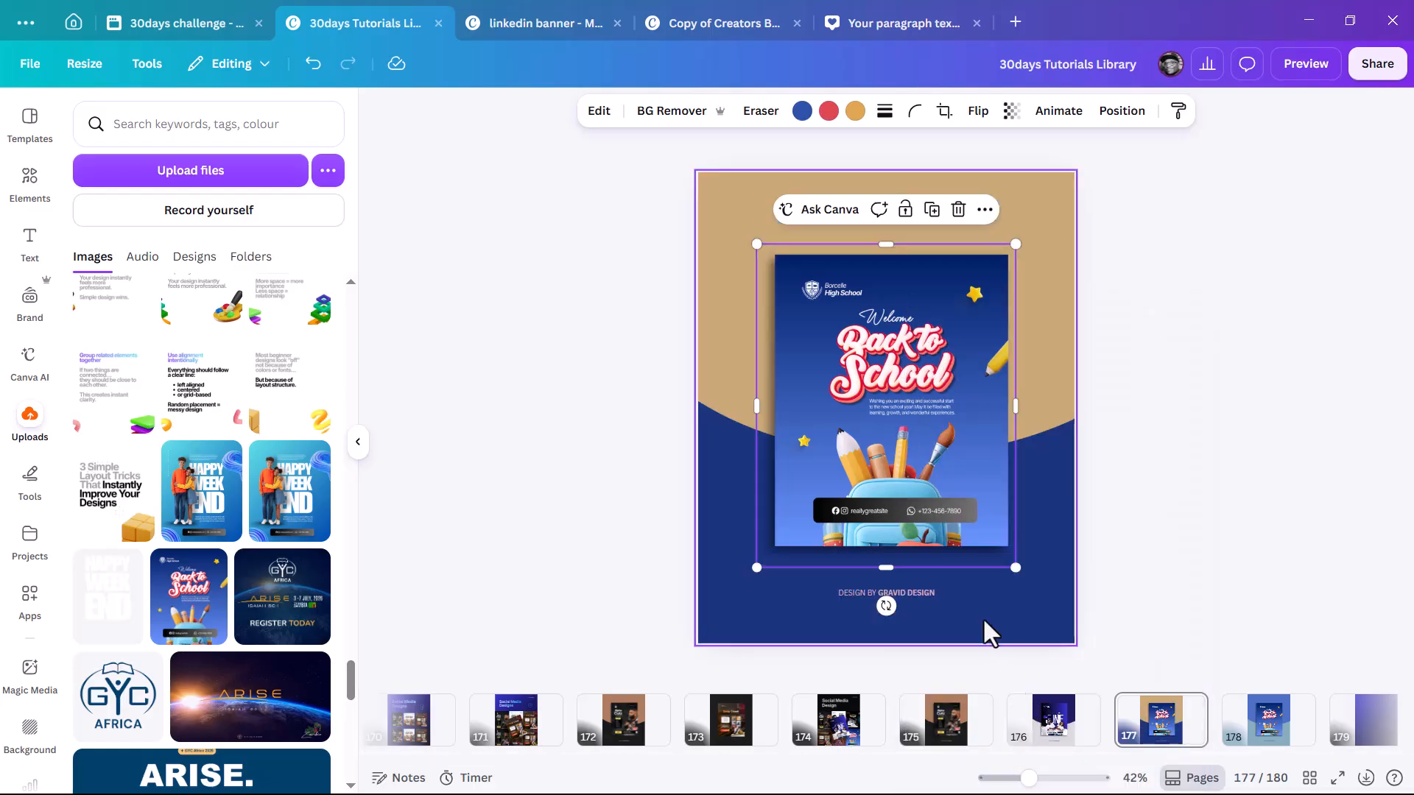
left_click(1161, 733)
key("Delete")
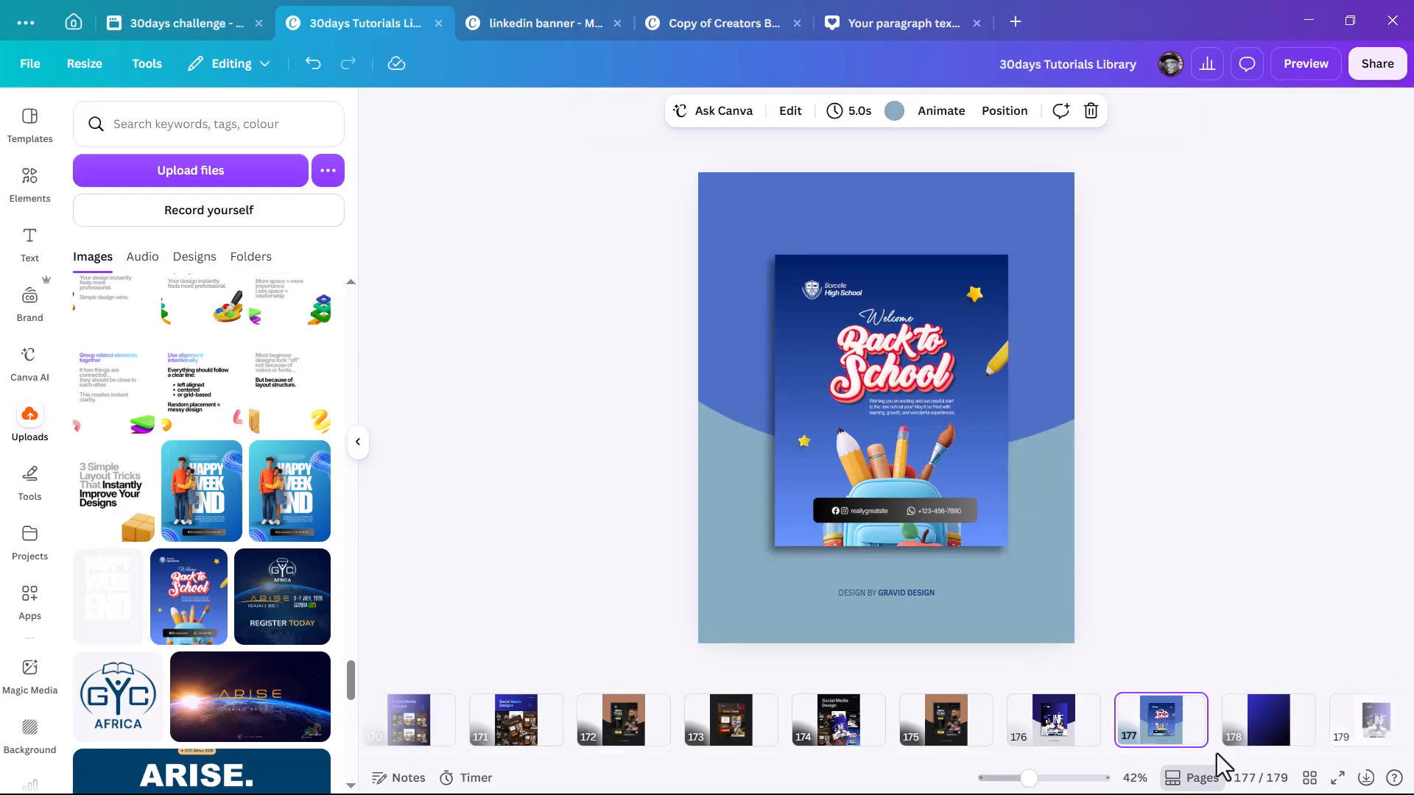
- Select the Social Media Design page and the three single-flyer pages, 174 to 177, and copy them together
left_click(1062, 736)
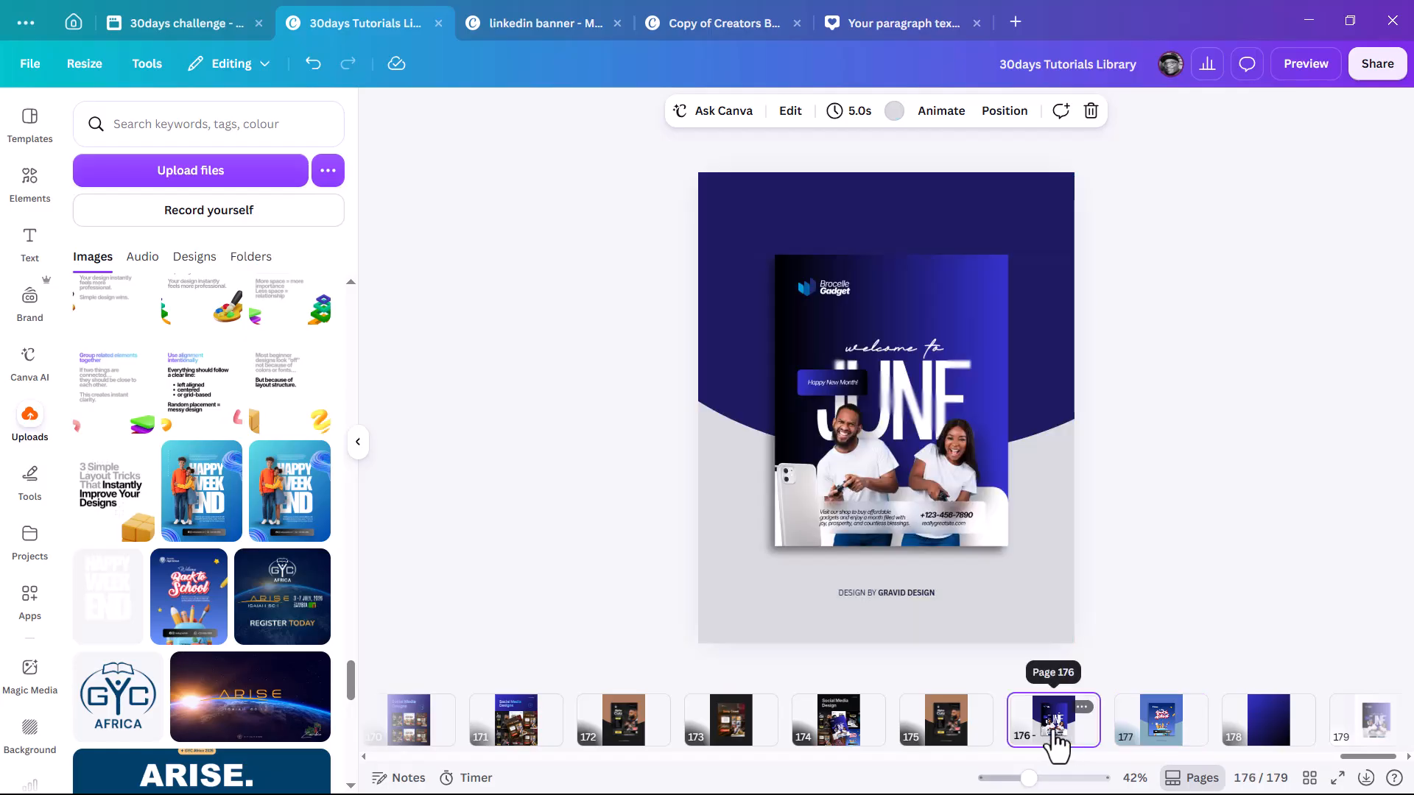
left_click(950, 732)
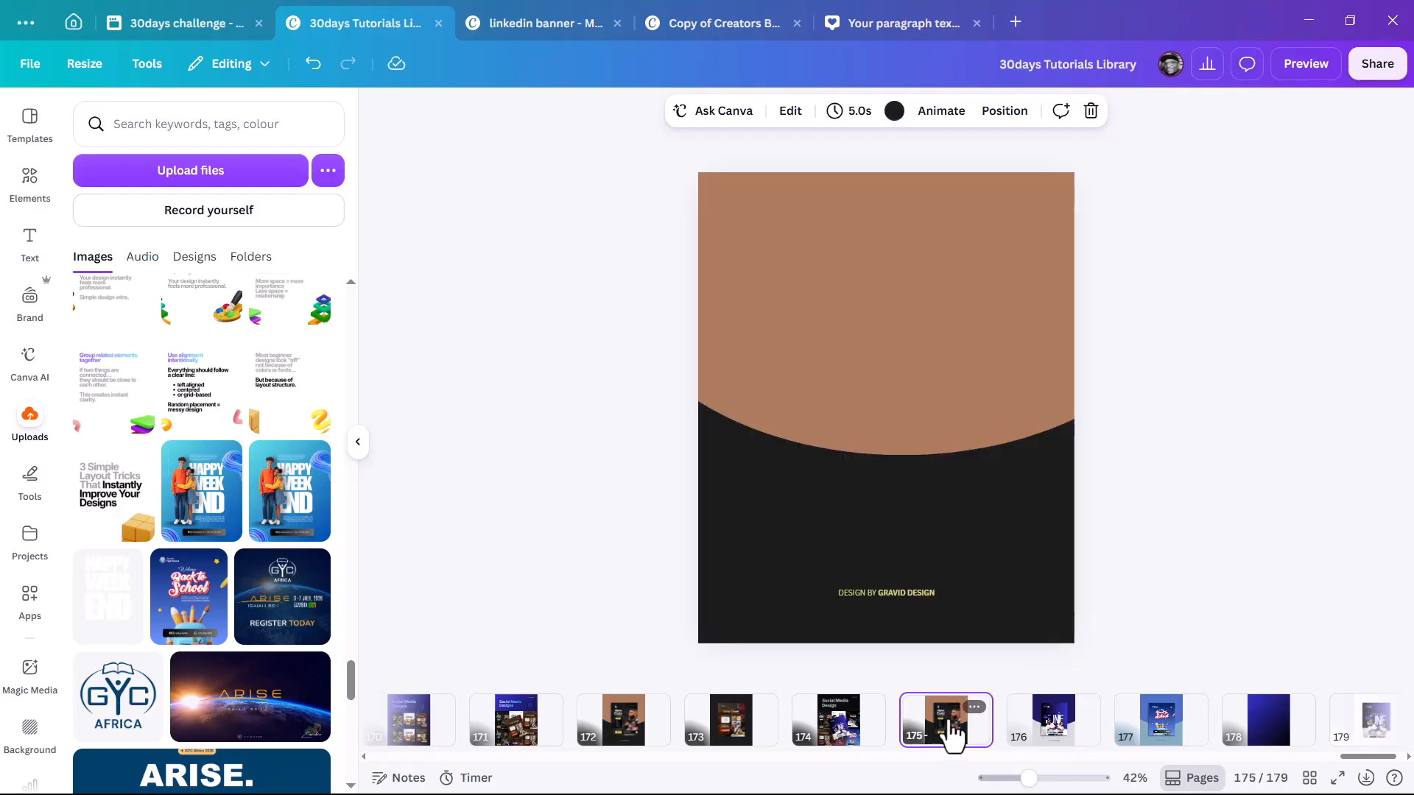
left_click(836, 736)
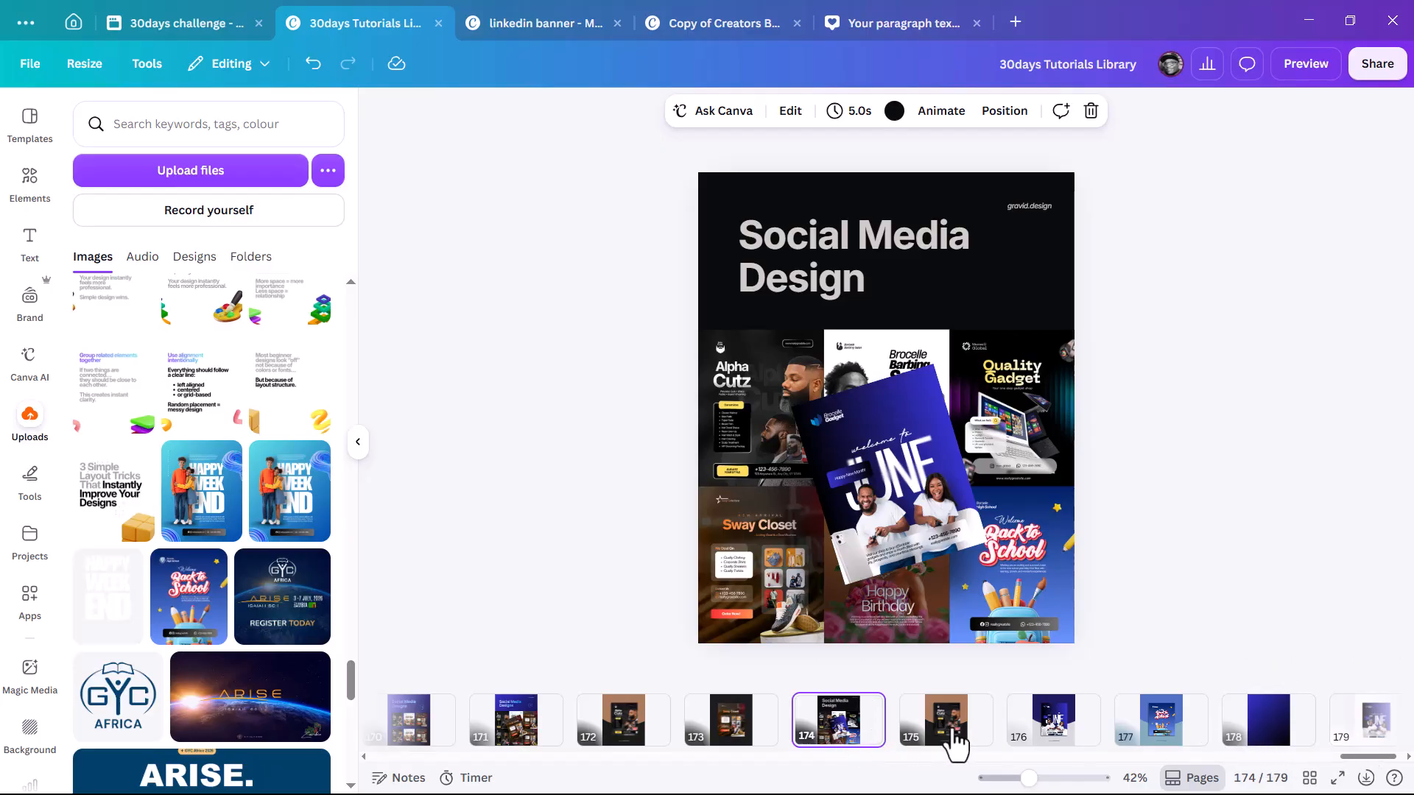
left_click(1171, 742)
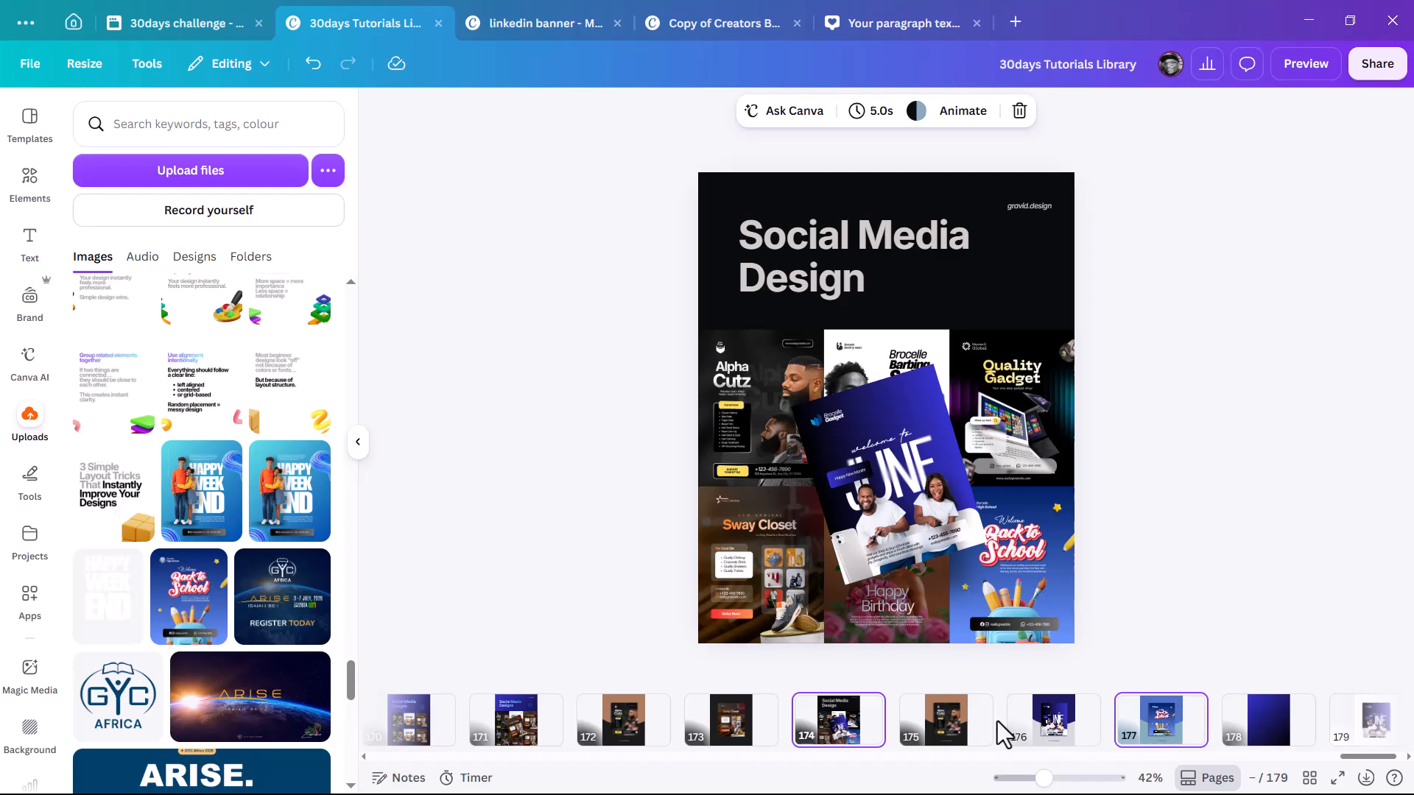
left_click(1054, 726)
left_click(954, 729, "shift")
left_click(850, 729, "shift")
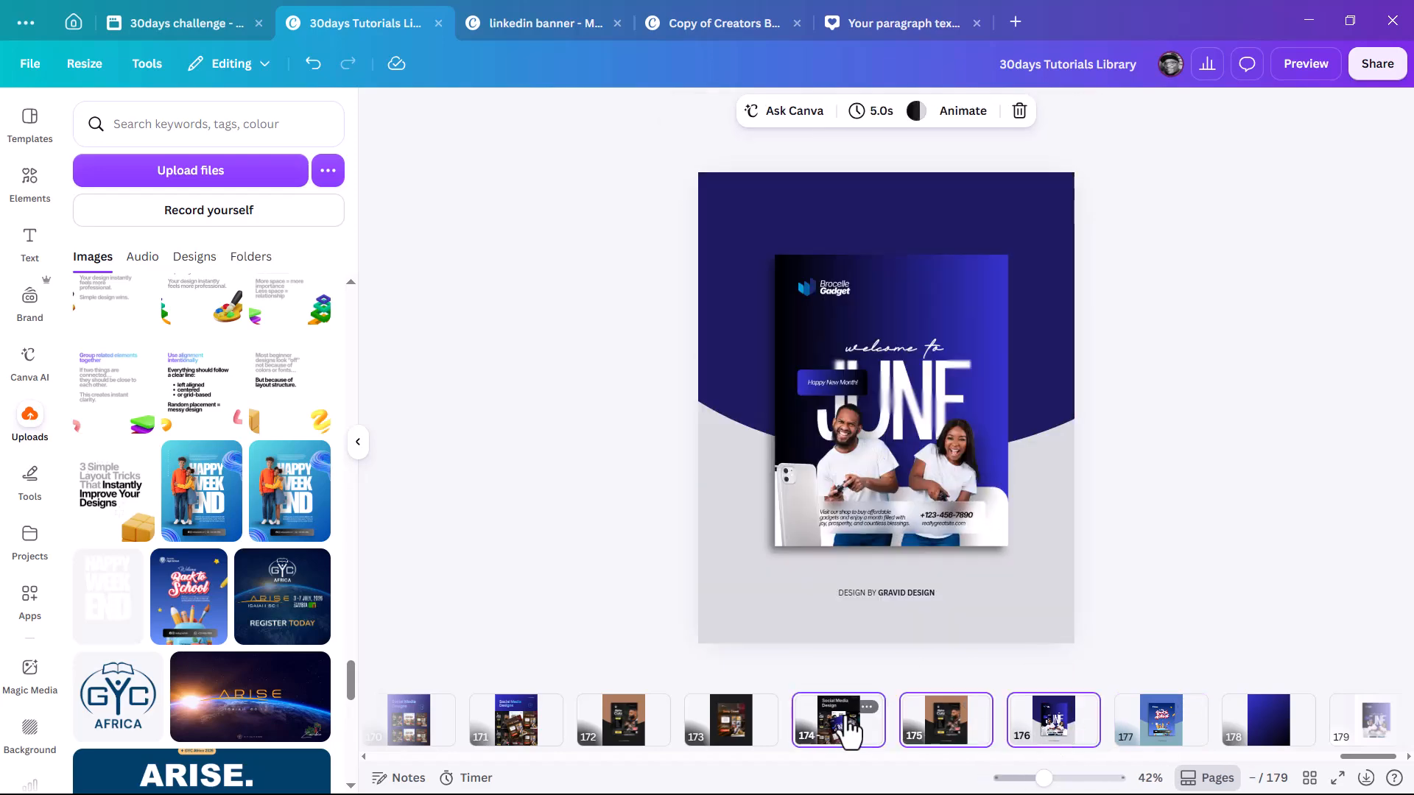
left_click(1166, 729, "shift")
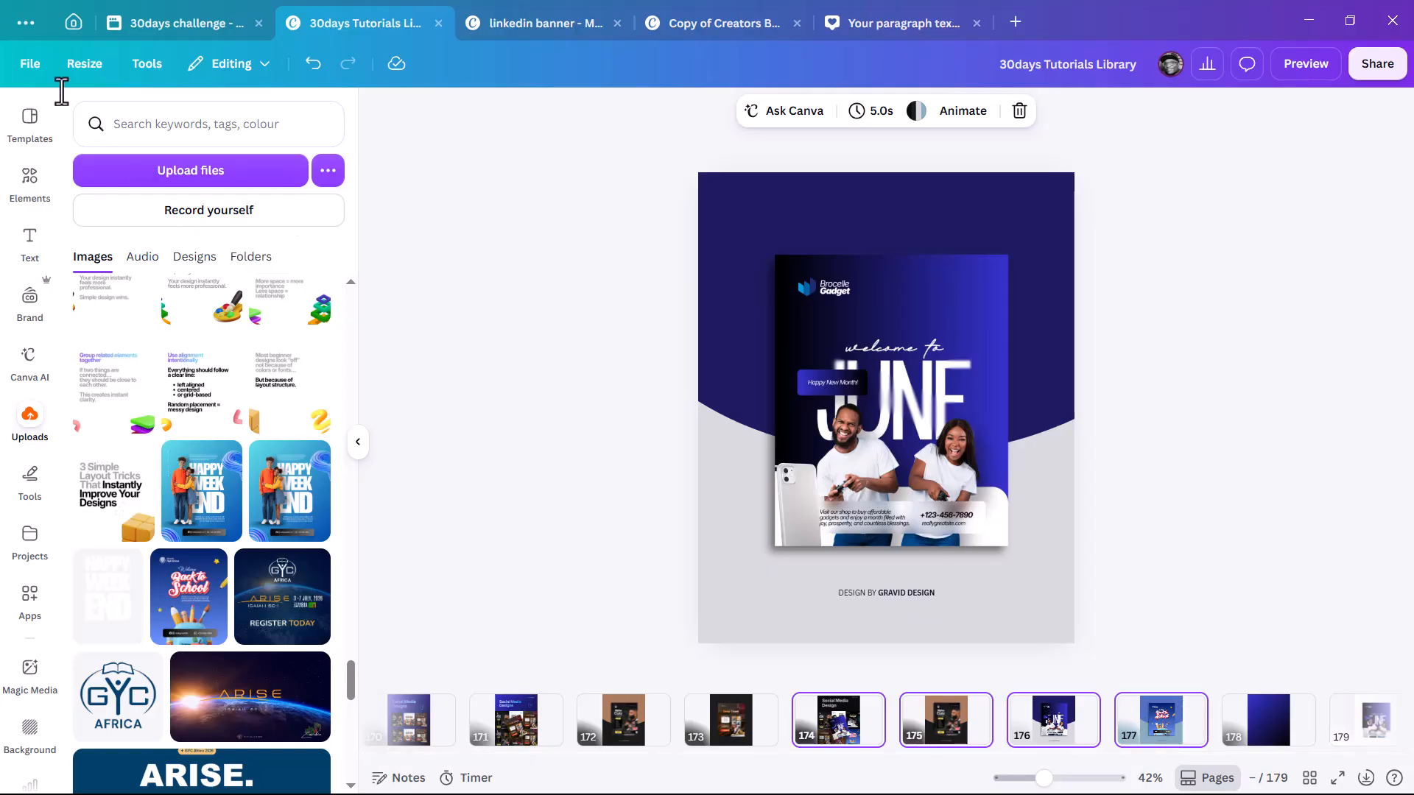
- Create a new blank Instagram Post (4:5) design from the Canva home page
left_click(71, 24)
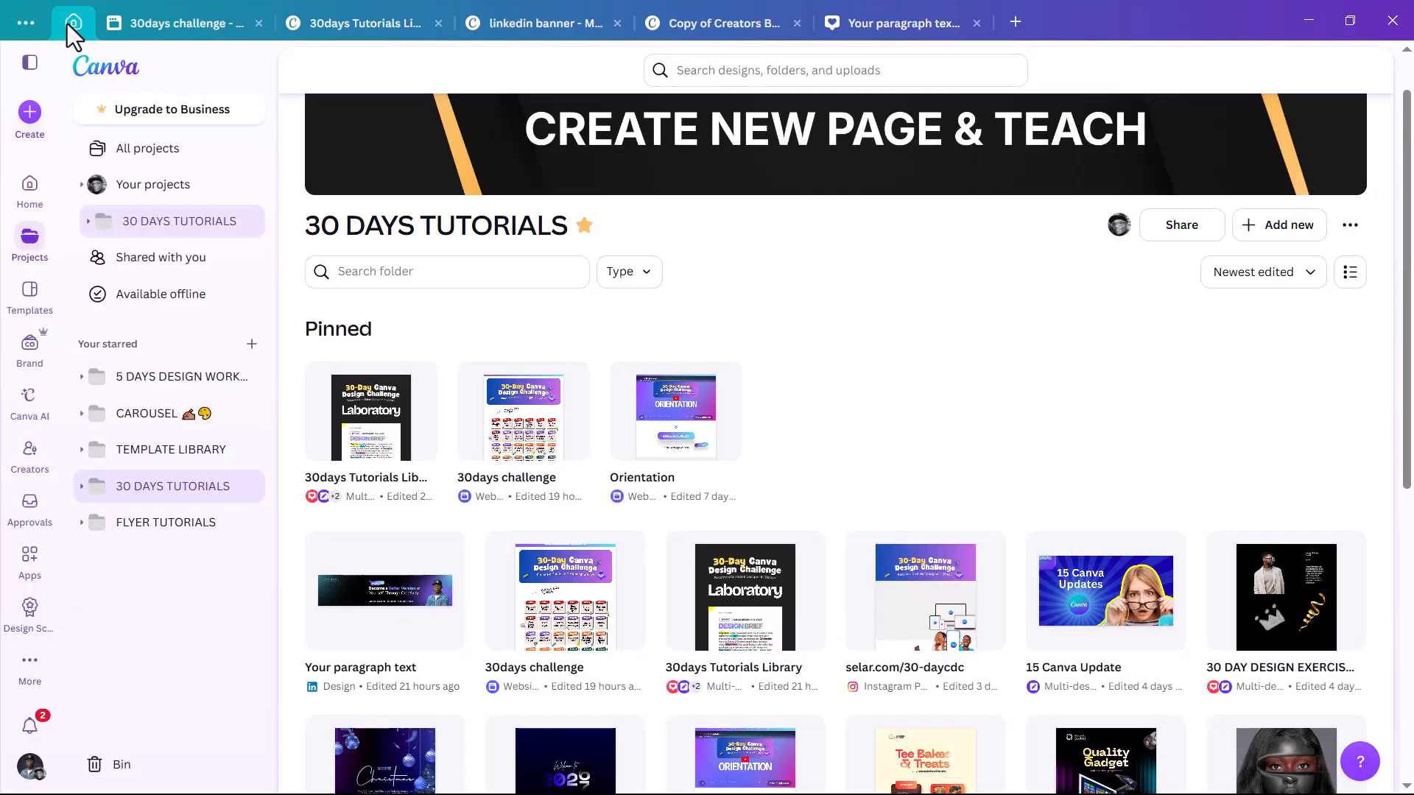
left_click(31, 114)
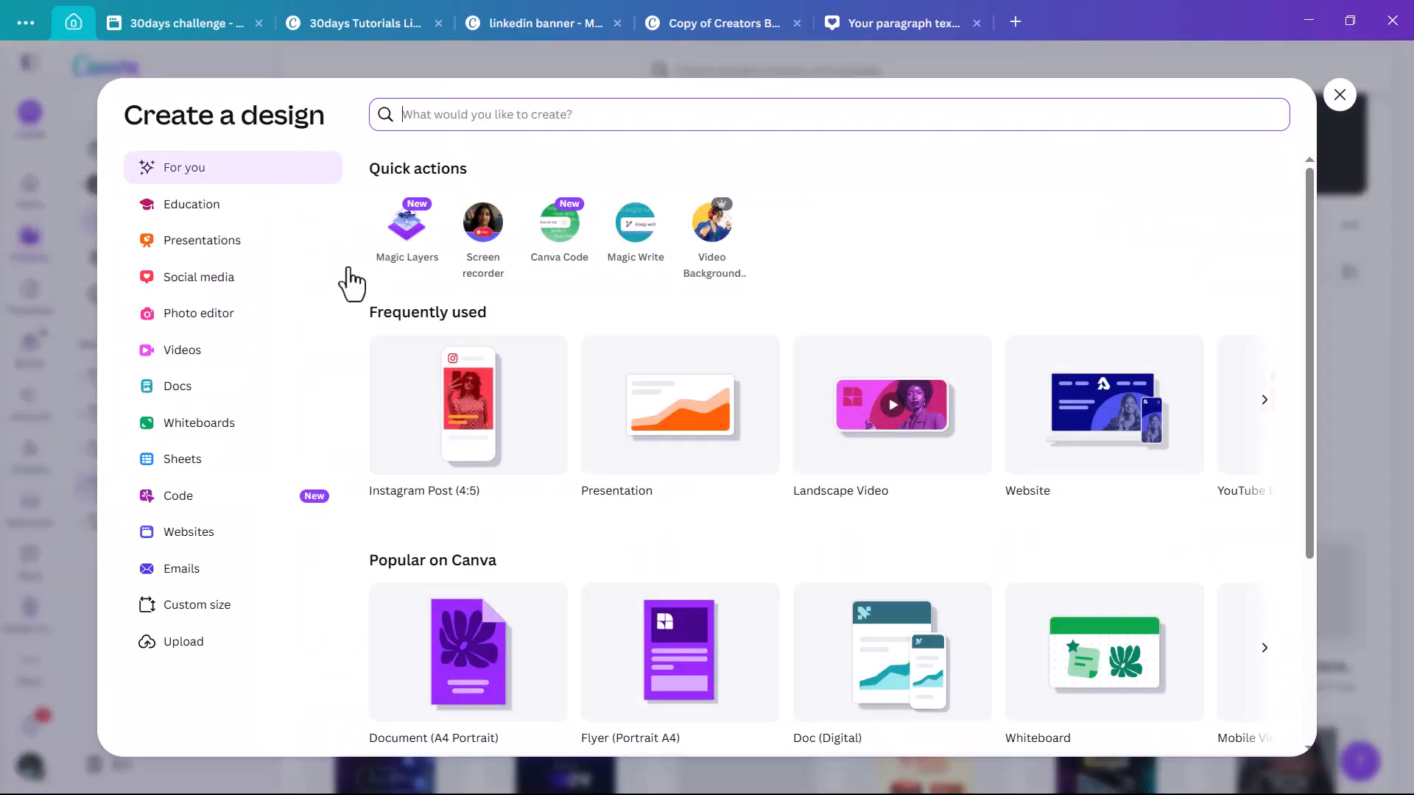
left_click(475, 405)
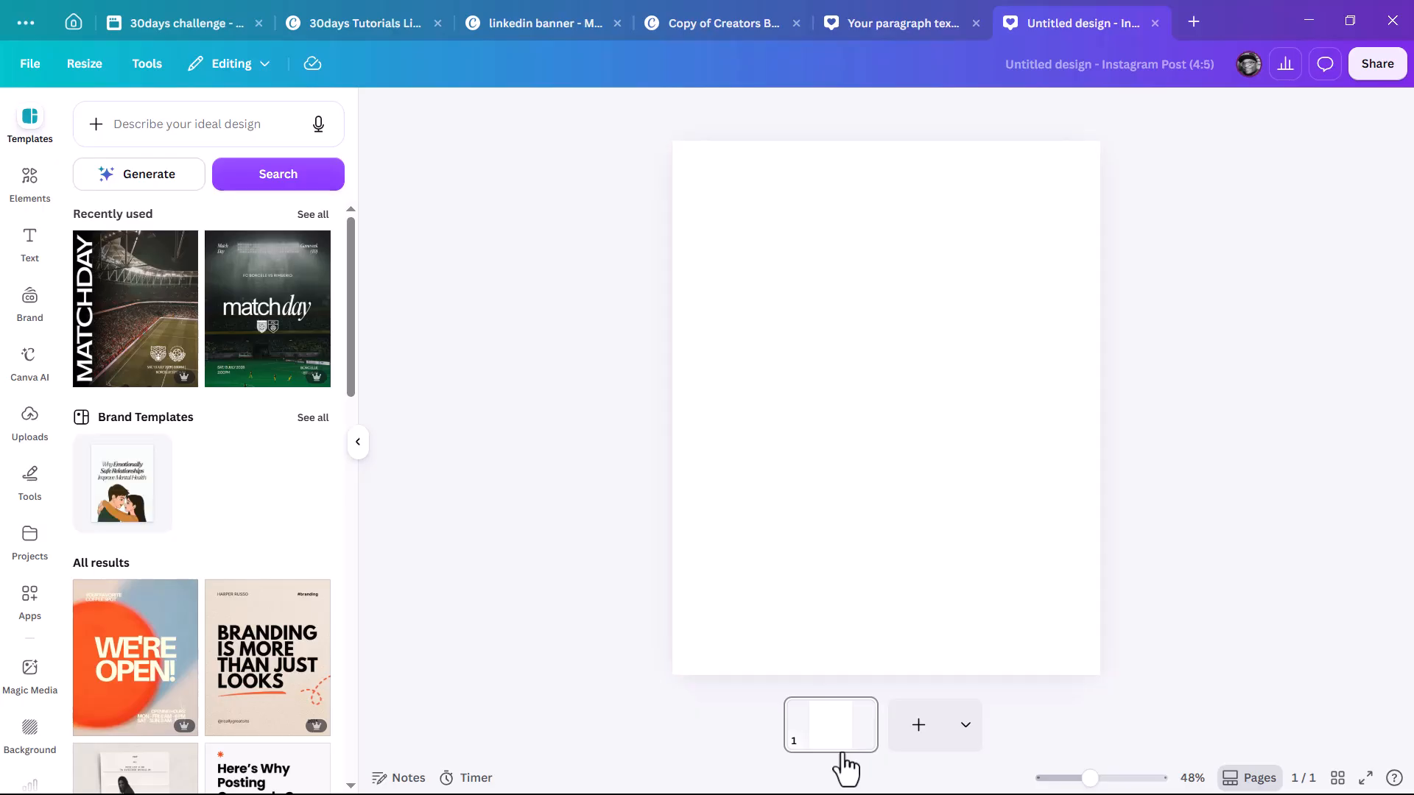
- Paste the four copied portfolio pages into the new design and delete its blank first page
left_click(849, 721)
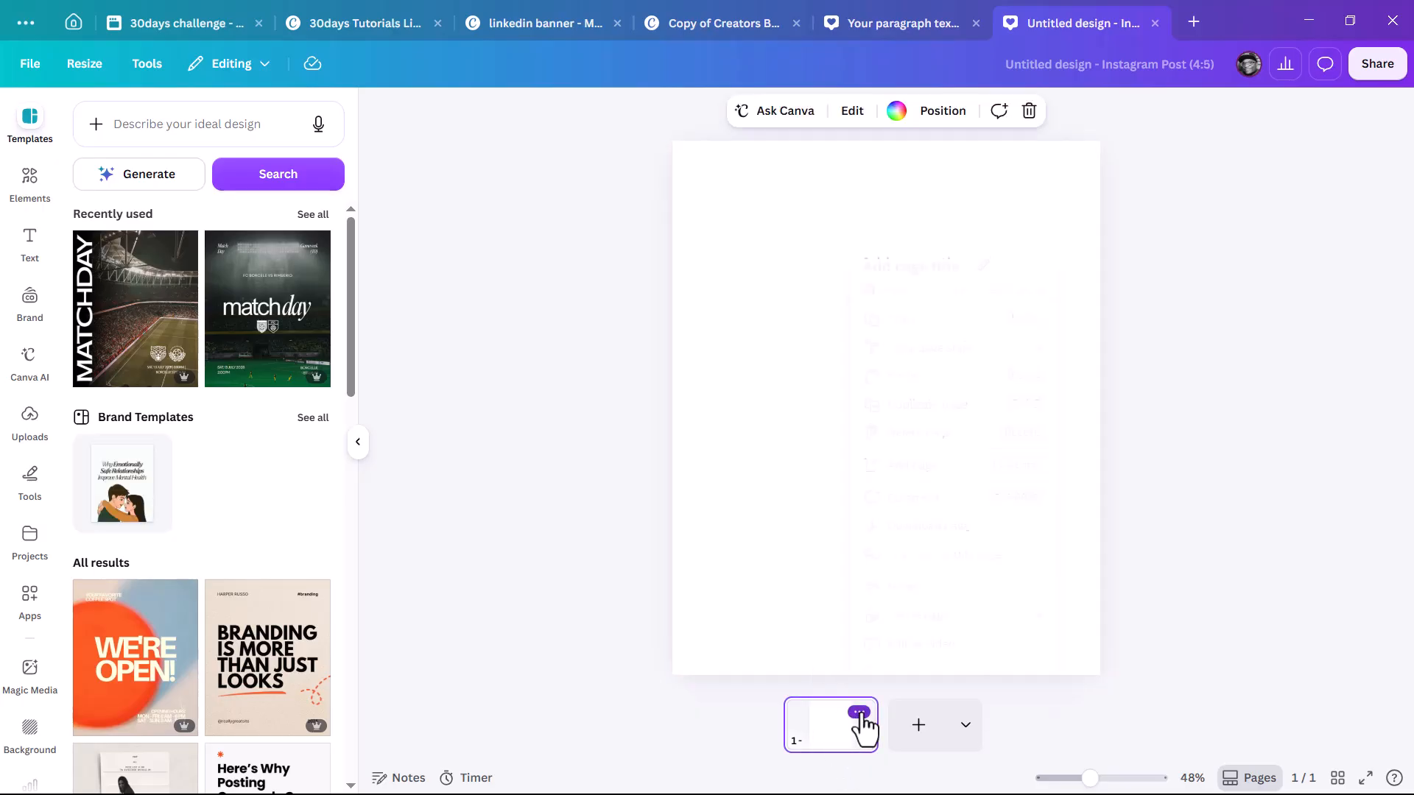
left_click(860, 713)
left_click(933, 371)
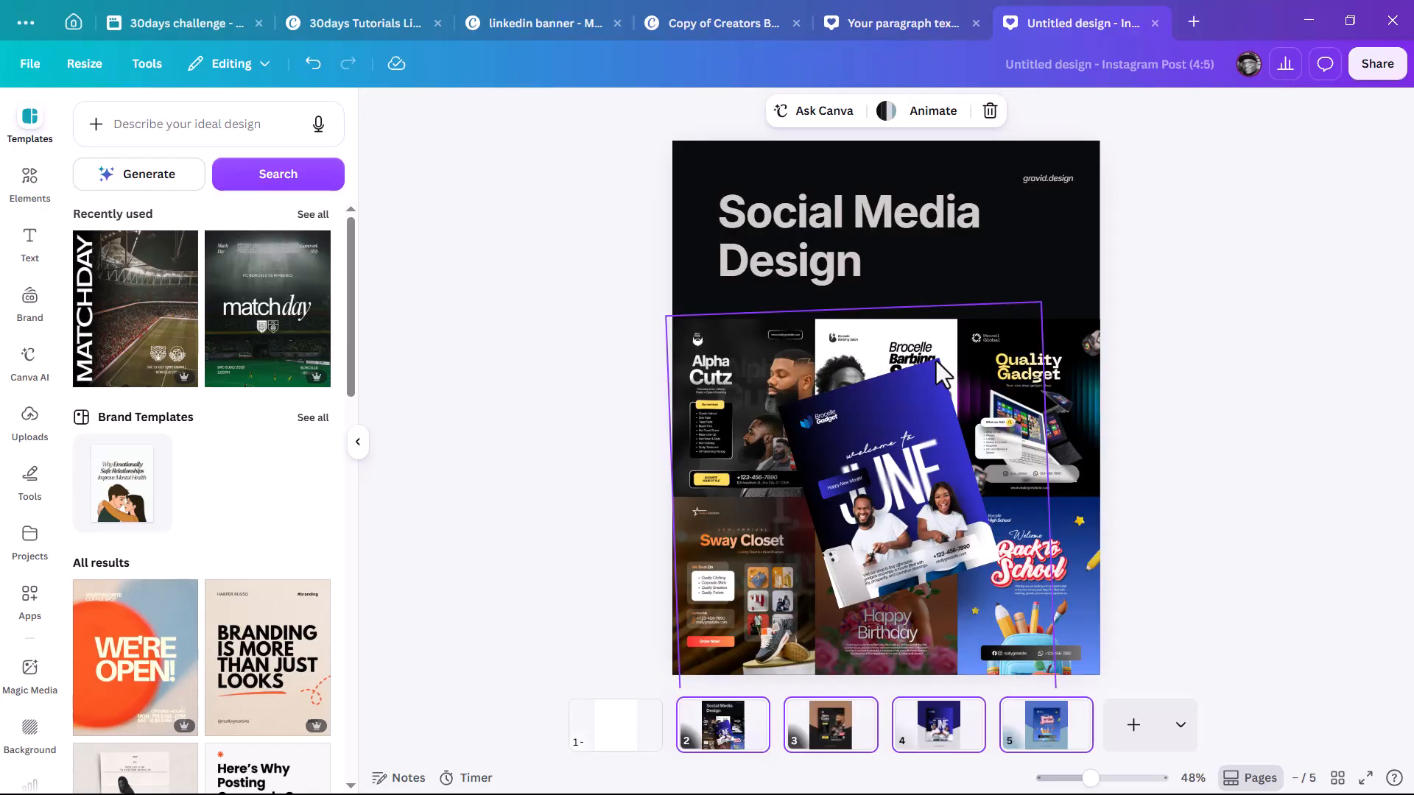
left_click(1288, 366)
left_click(719, 740)
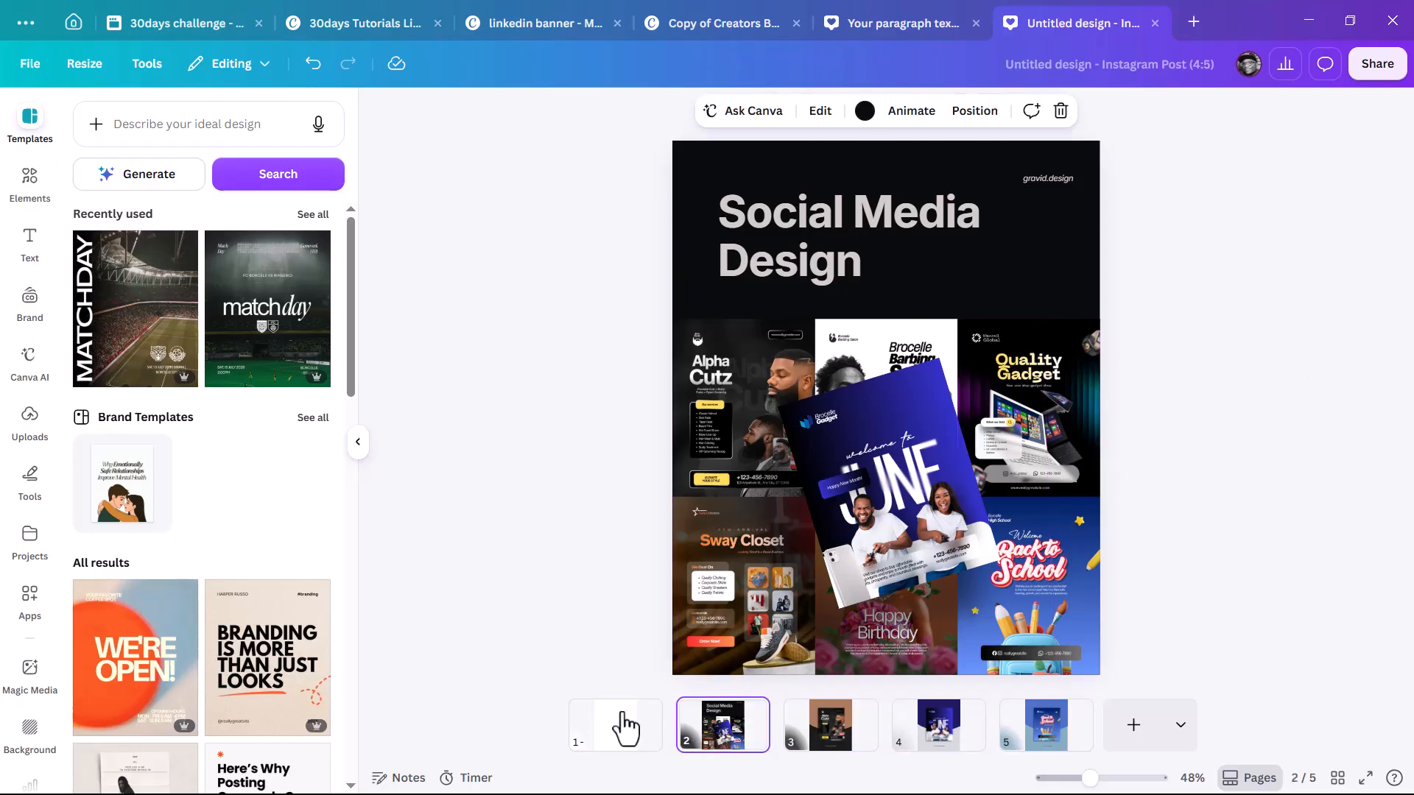
left_click(626, 731)
key("Delete")
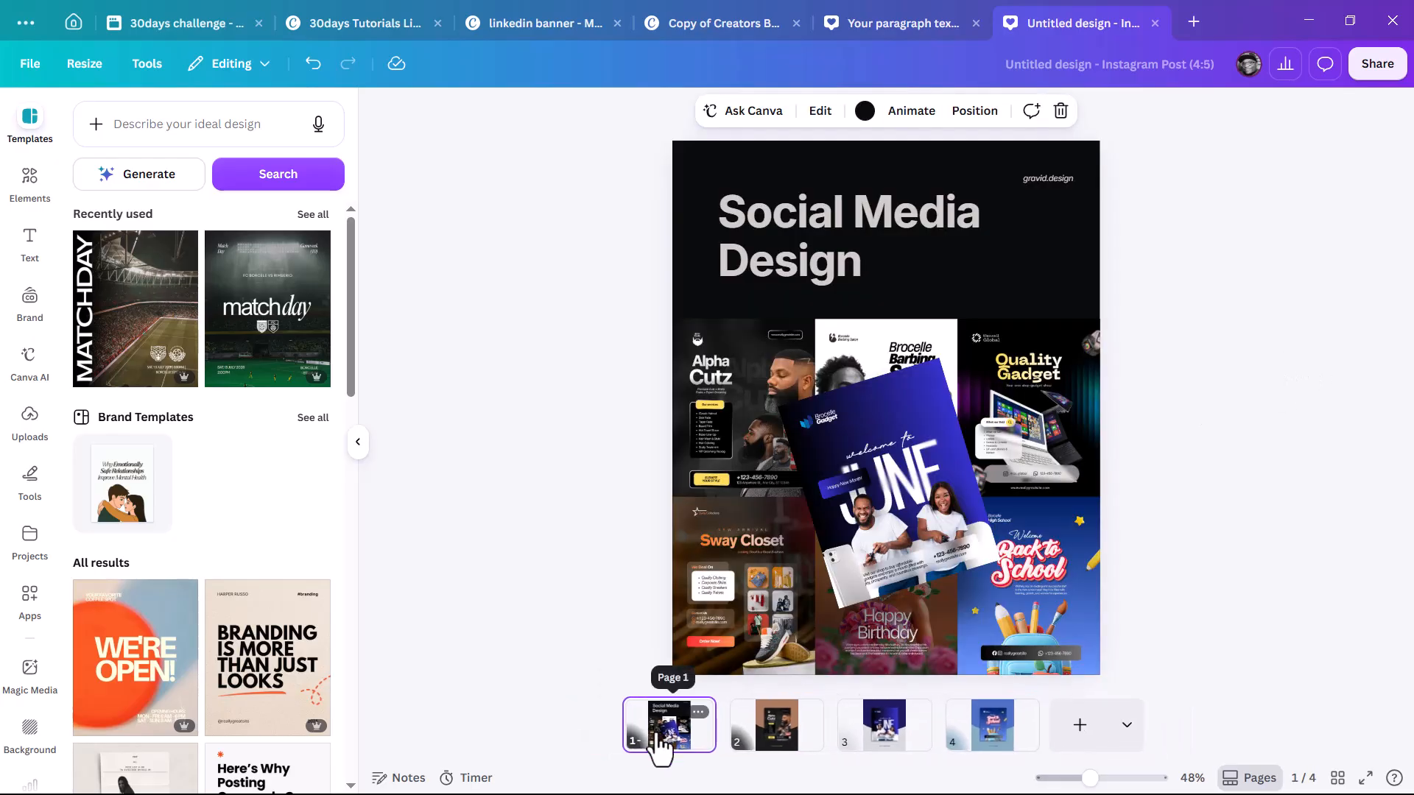
- Review the single-flyer pages of the new design and return to the Social Media Design page
left_click(768, 742)
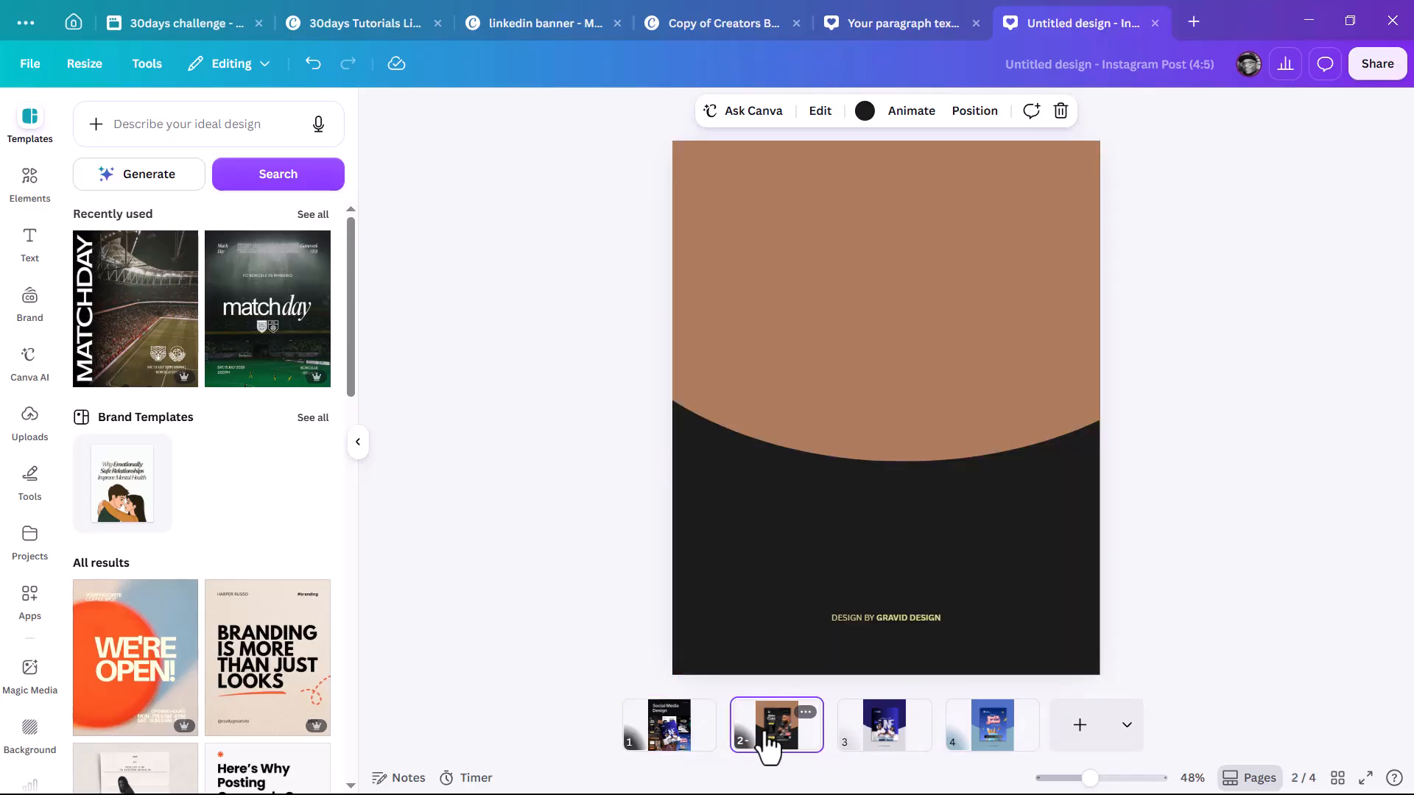
left_click(873, 739)
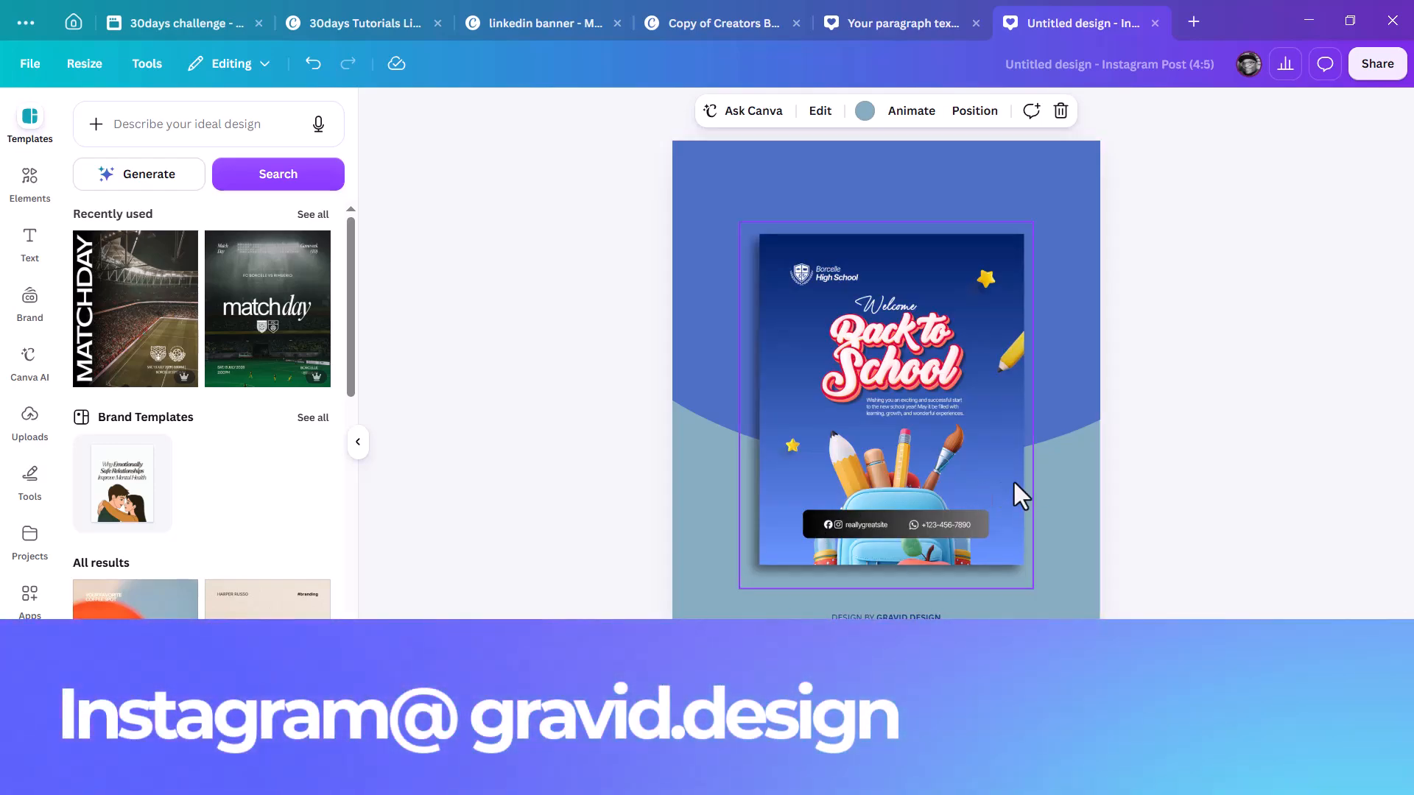
left_click(677, 729)
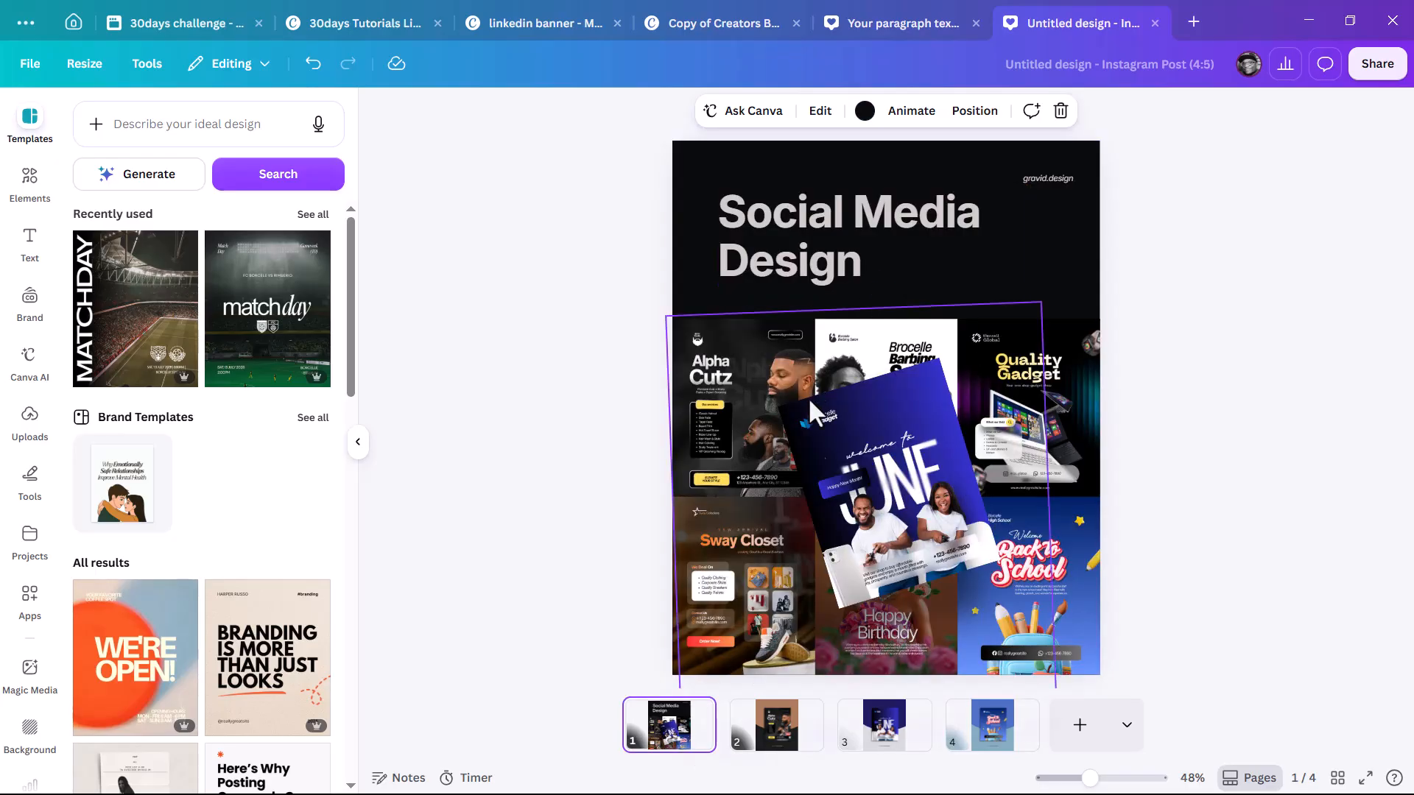
- Open the download settings for the four-page design and choose PDF Standard as the file type
left_click(1377, 64)
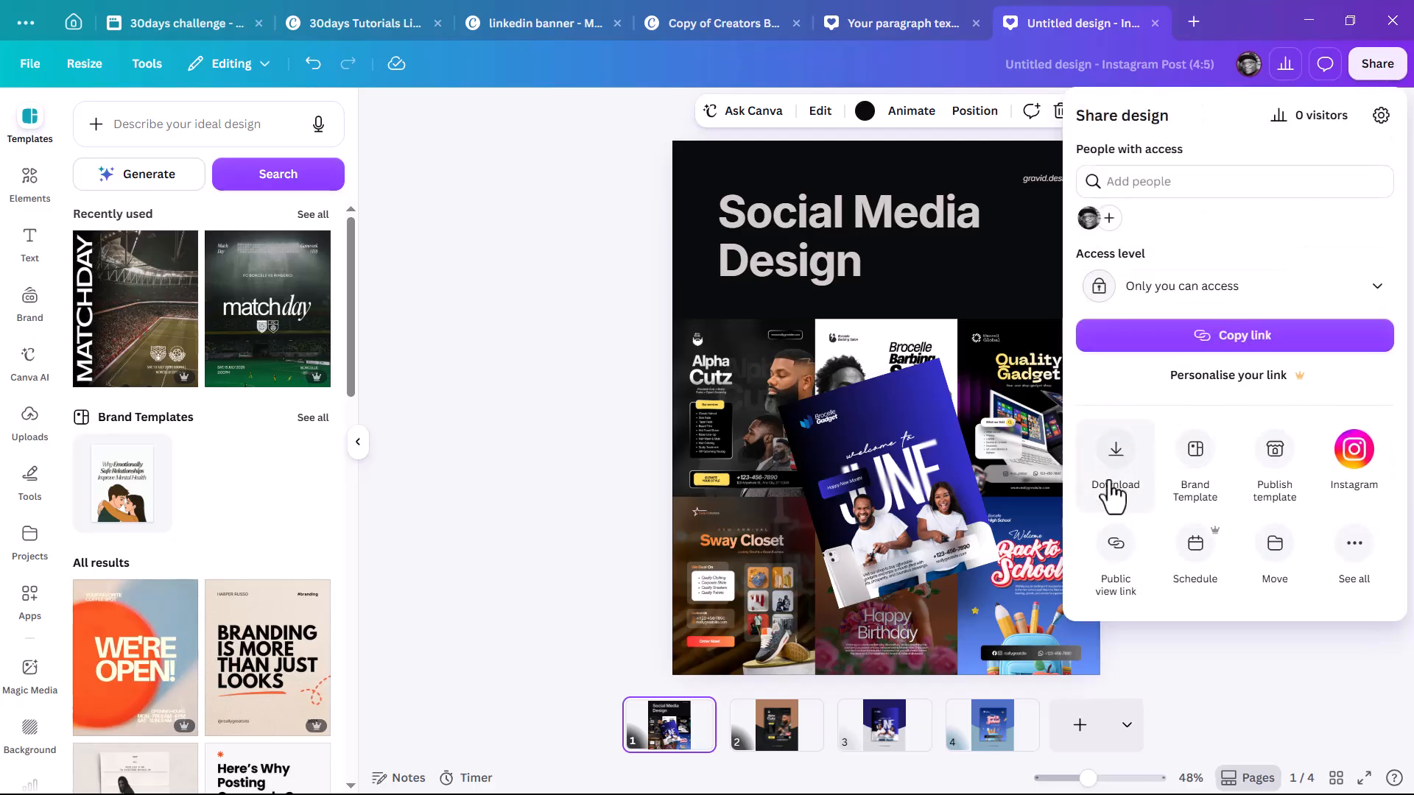
left_click(1117, 482)
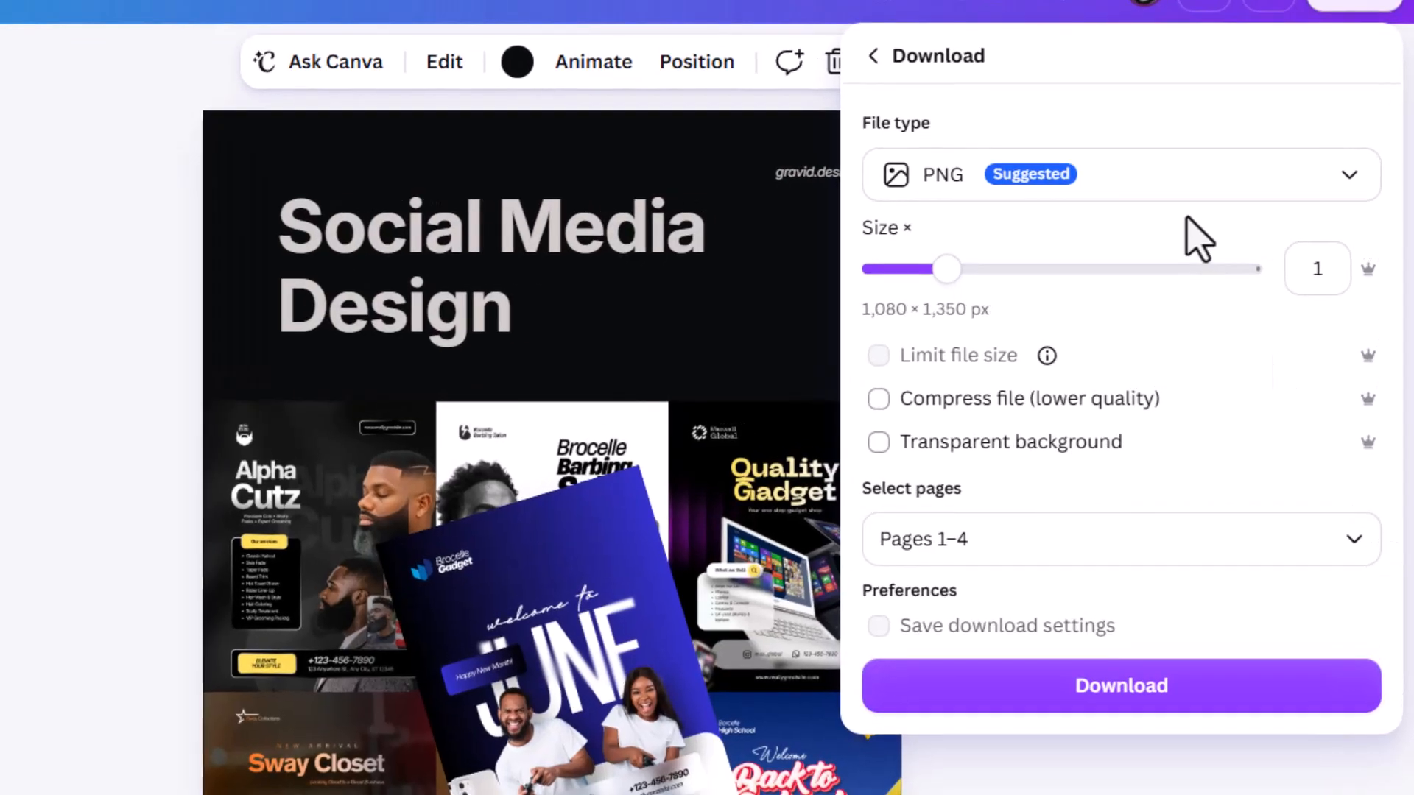
left_click(1219, 184)
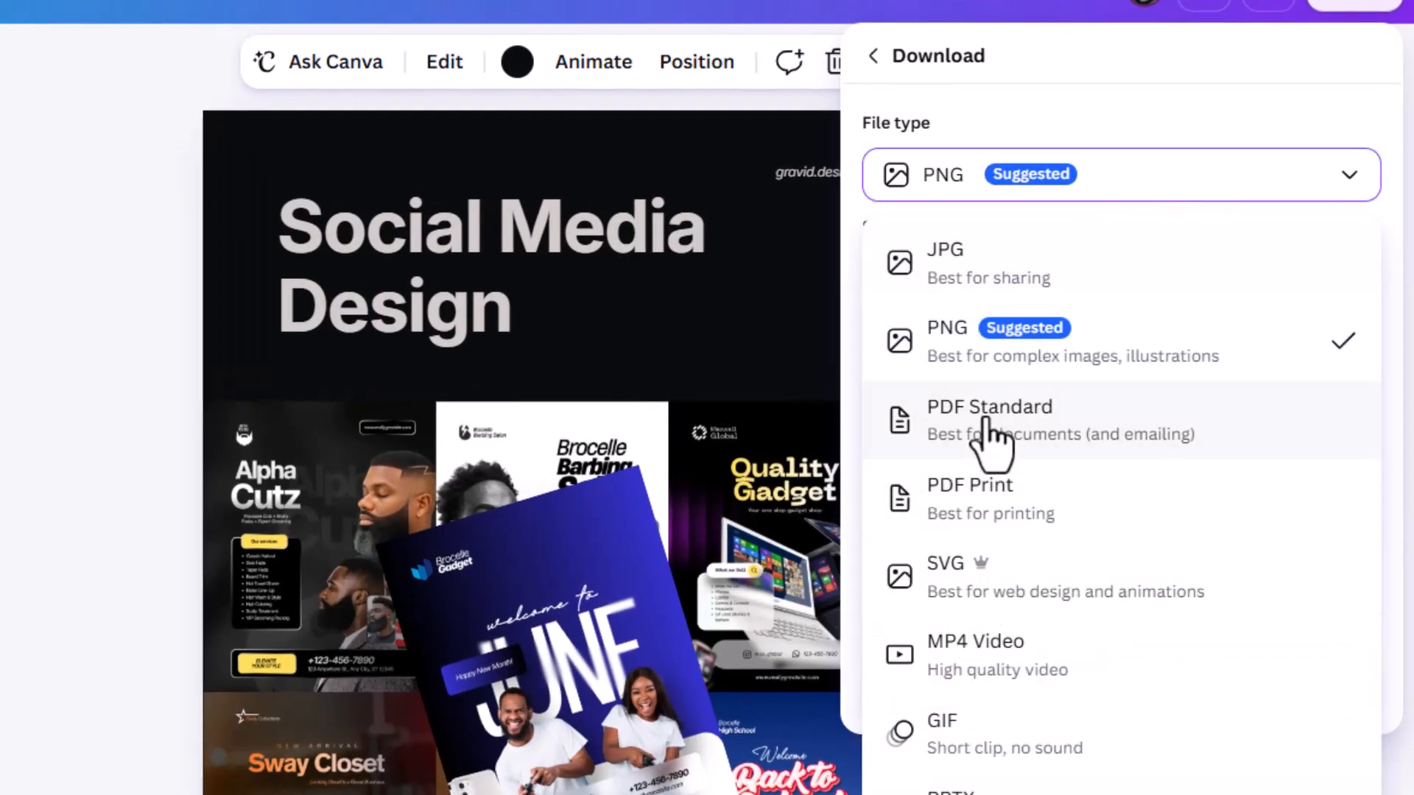
left_click(1029, 422)
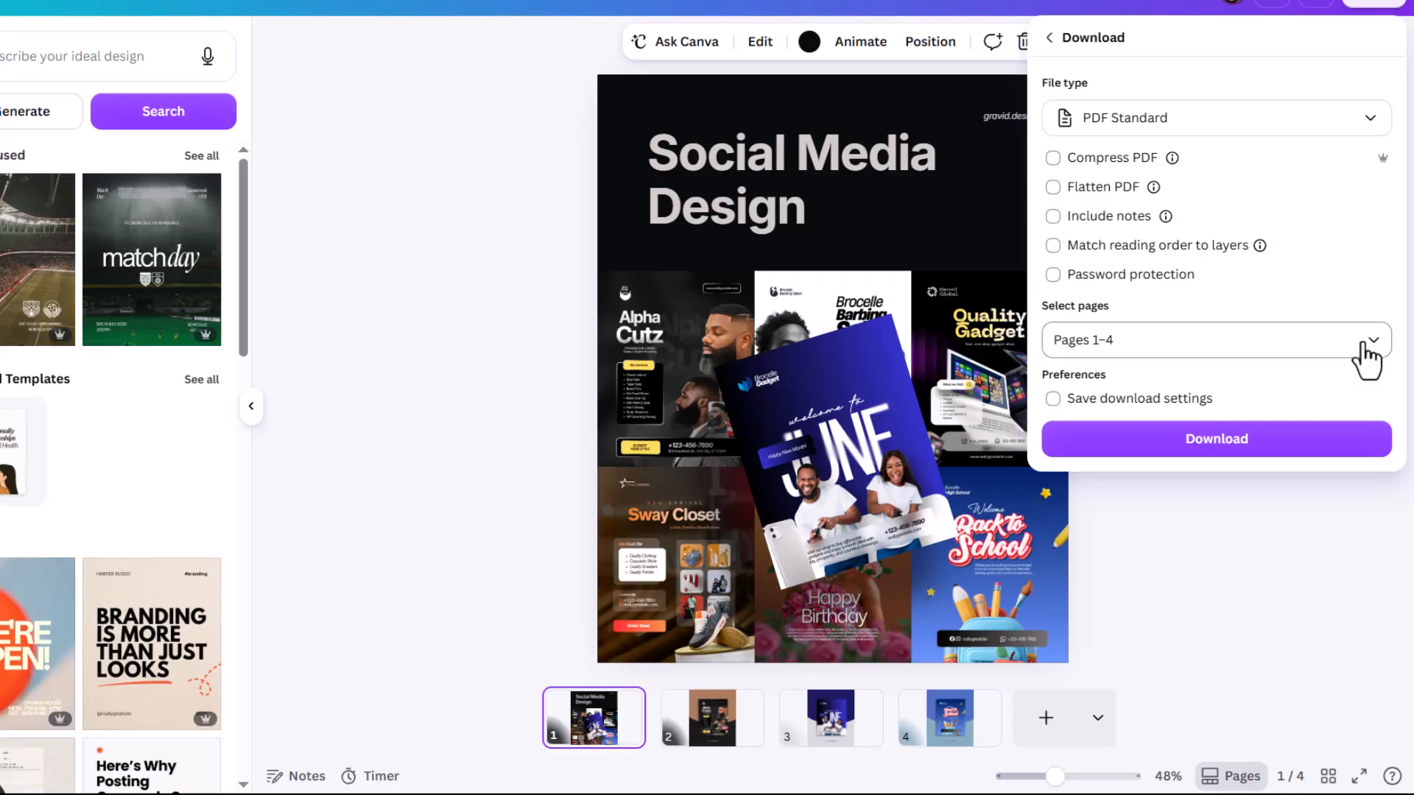
- Change the download file type to PNG and set the size multiplier to 2
left_click(1375, 120)
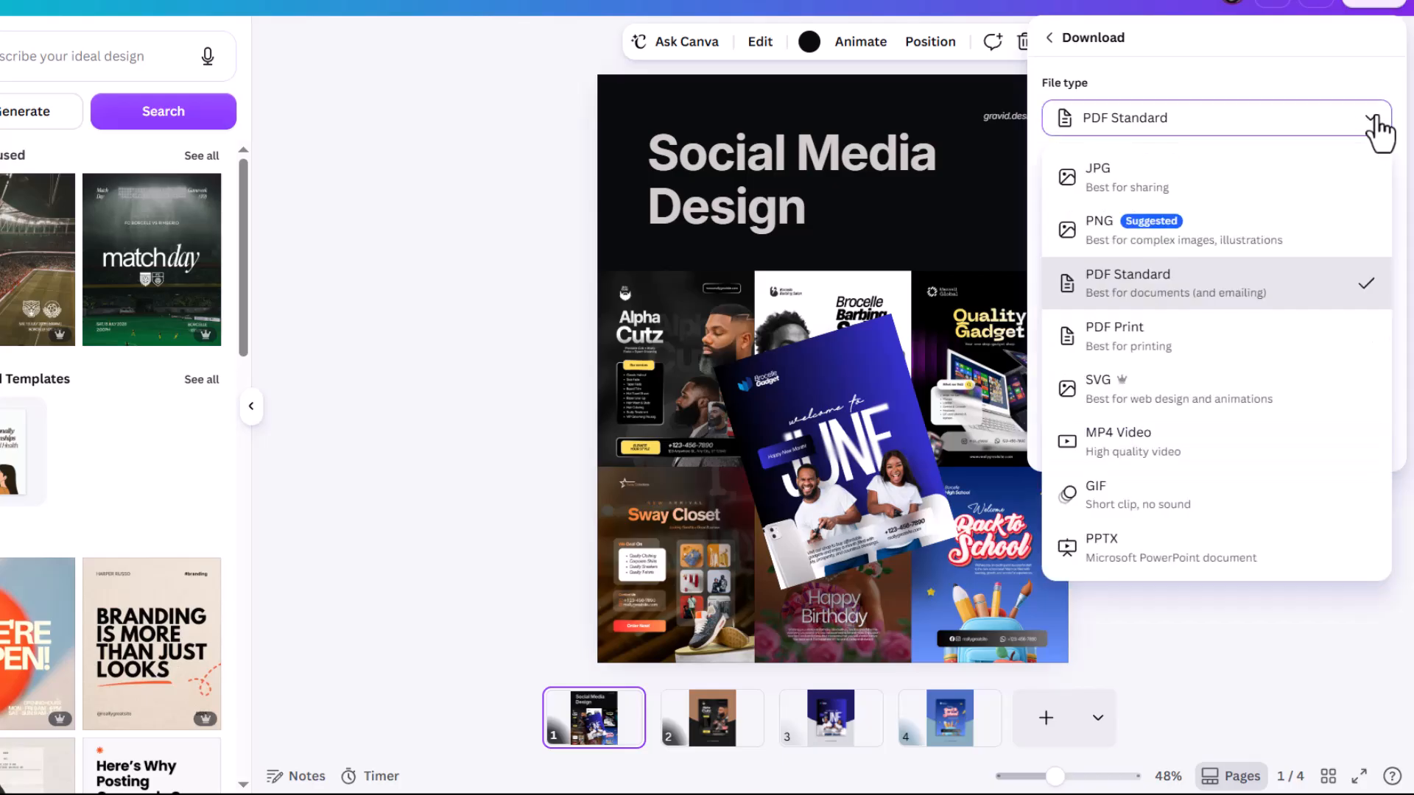
left_click(1224, 234)
left_click(1350, 181)
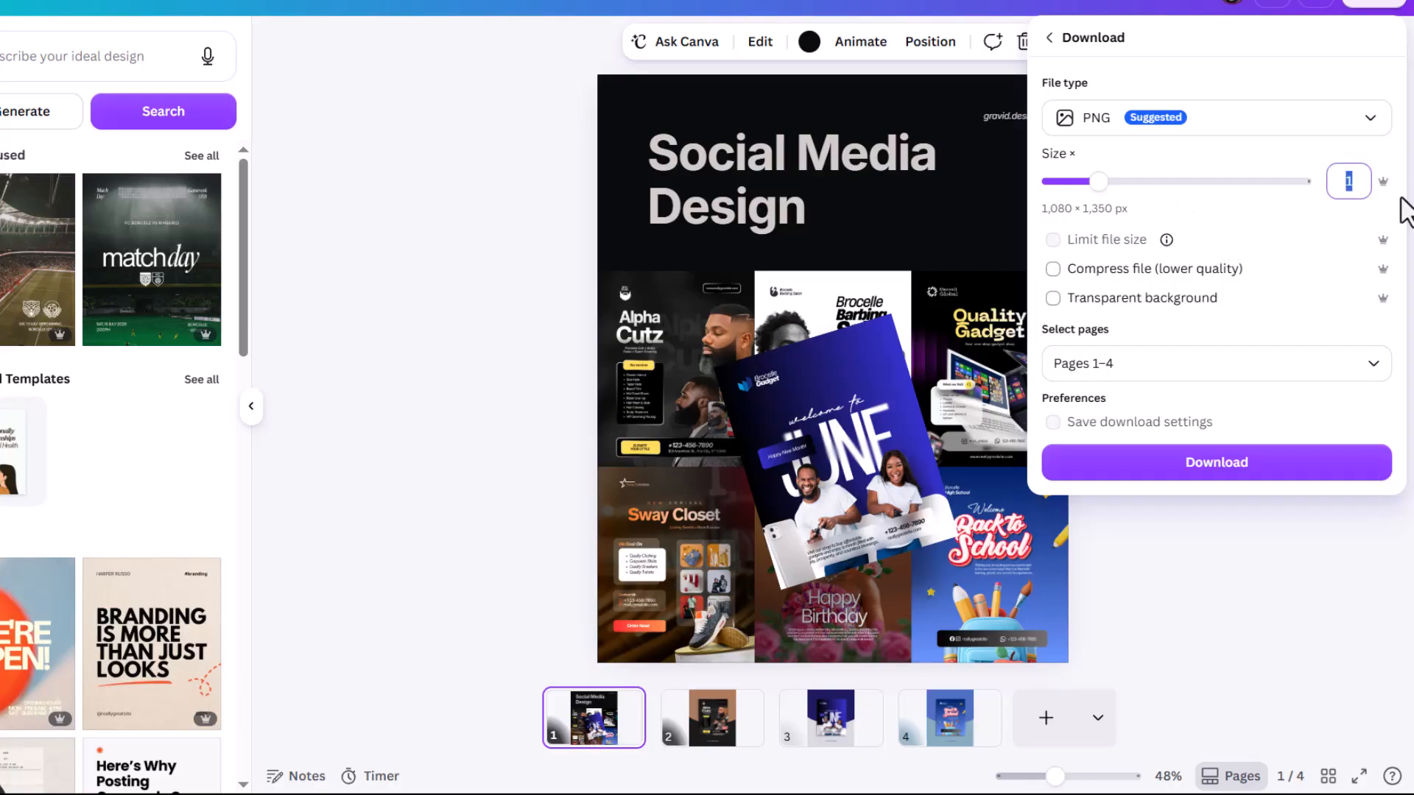
left_click(1398, 214)
left_click(1348, 184)
type("2")
left_click(1303, 169)
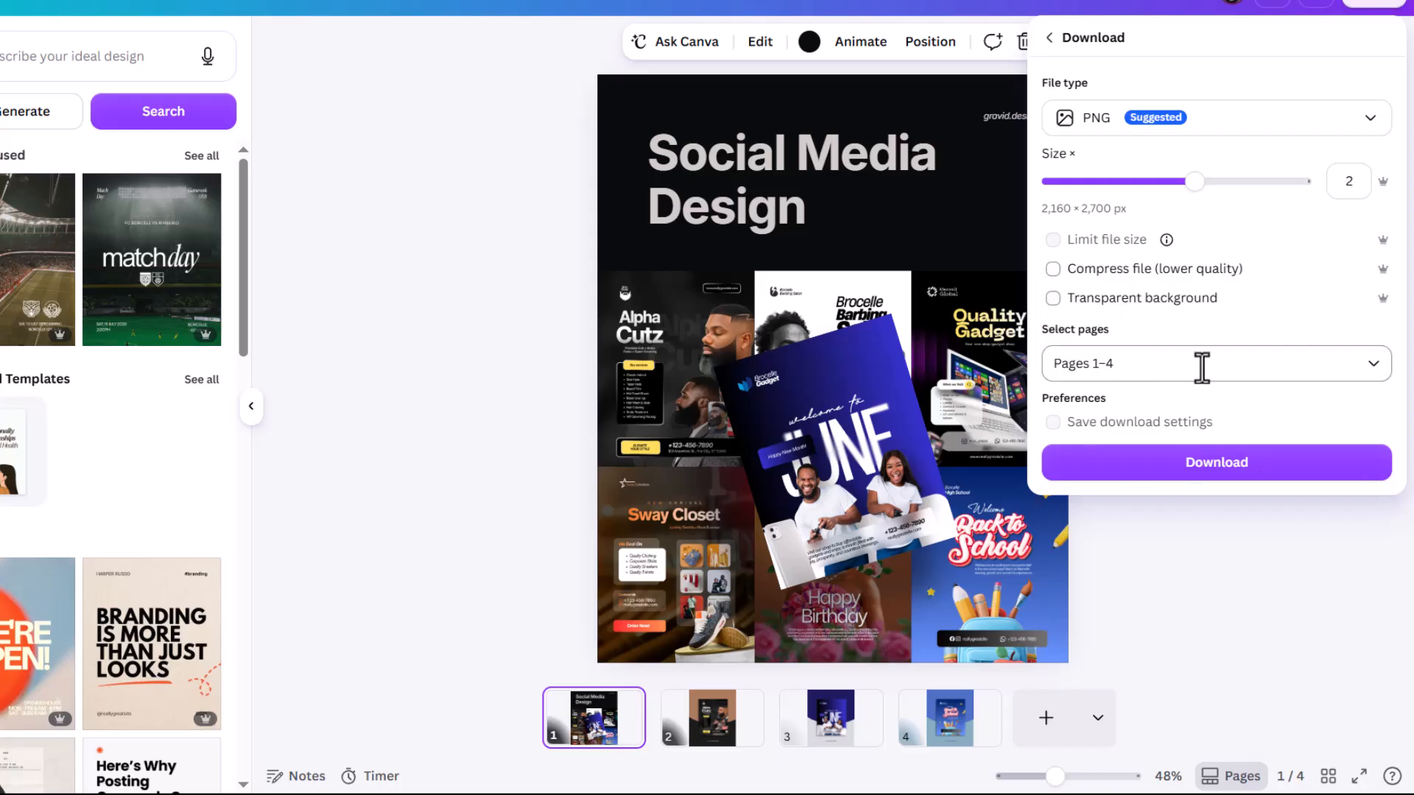
- Download pages 1–4, save the ZIP file in Downloads as SOCIAL MEDIA POST 1, and dismiss the download notice
left_click(1141, 480)
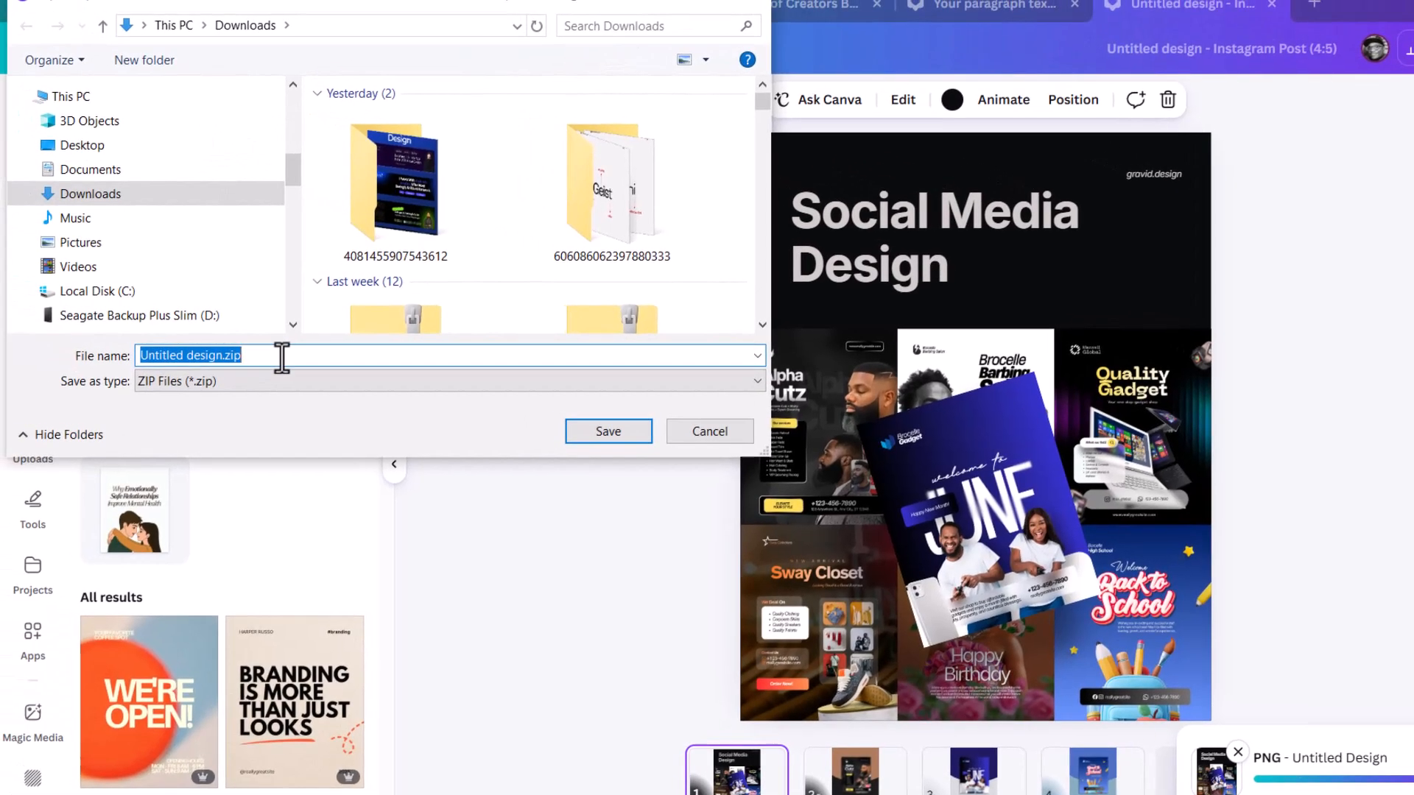
left_click(262, 348)
type("social")
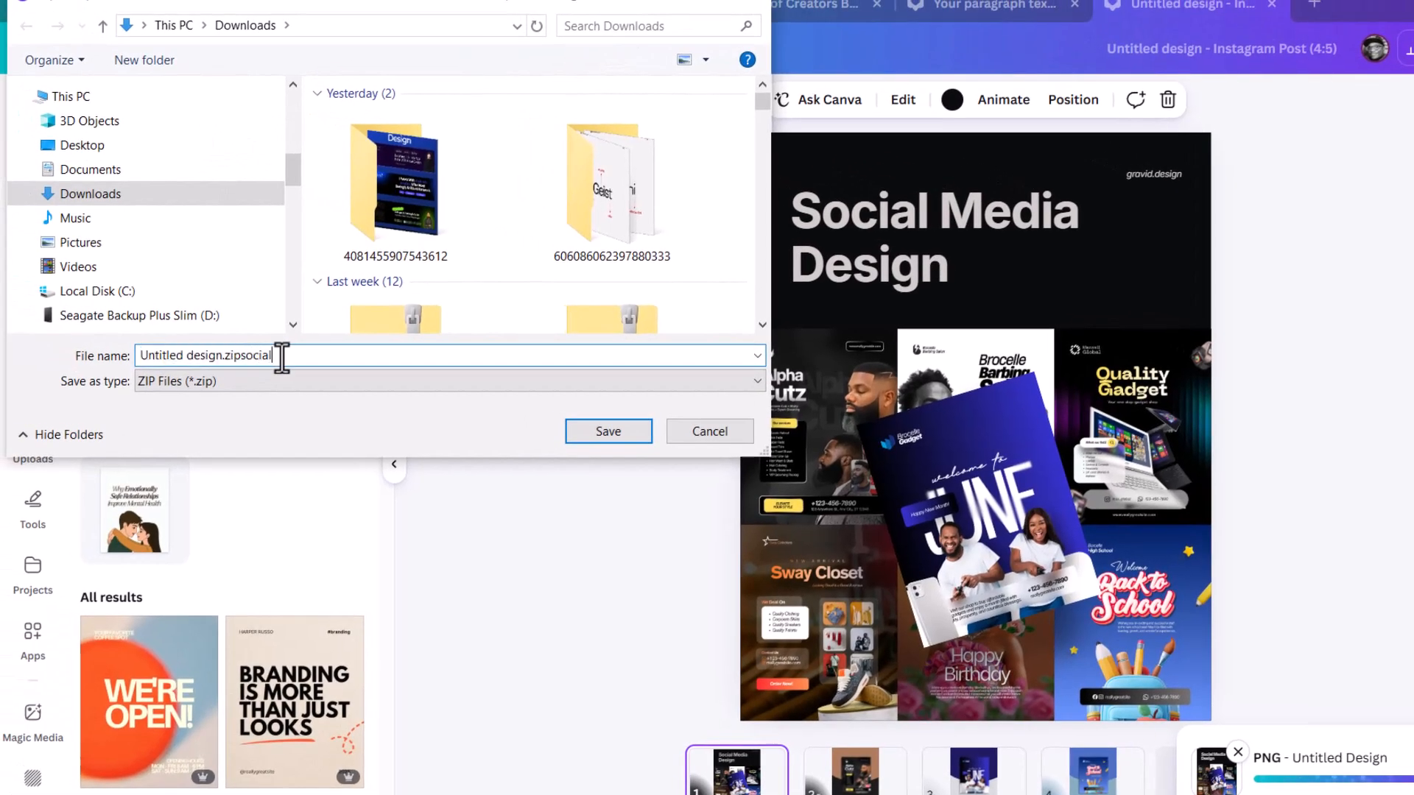
key("ctrl+a")
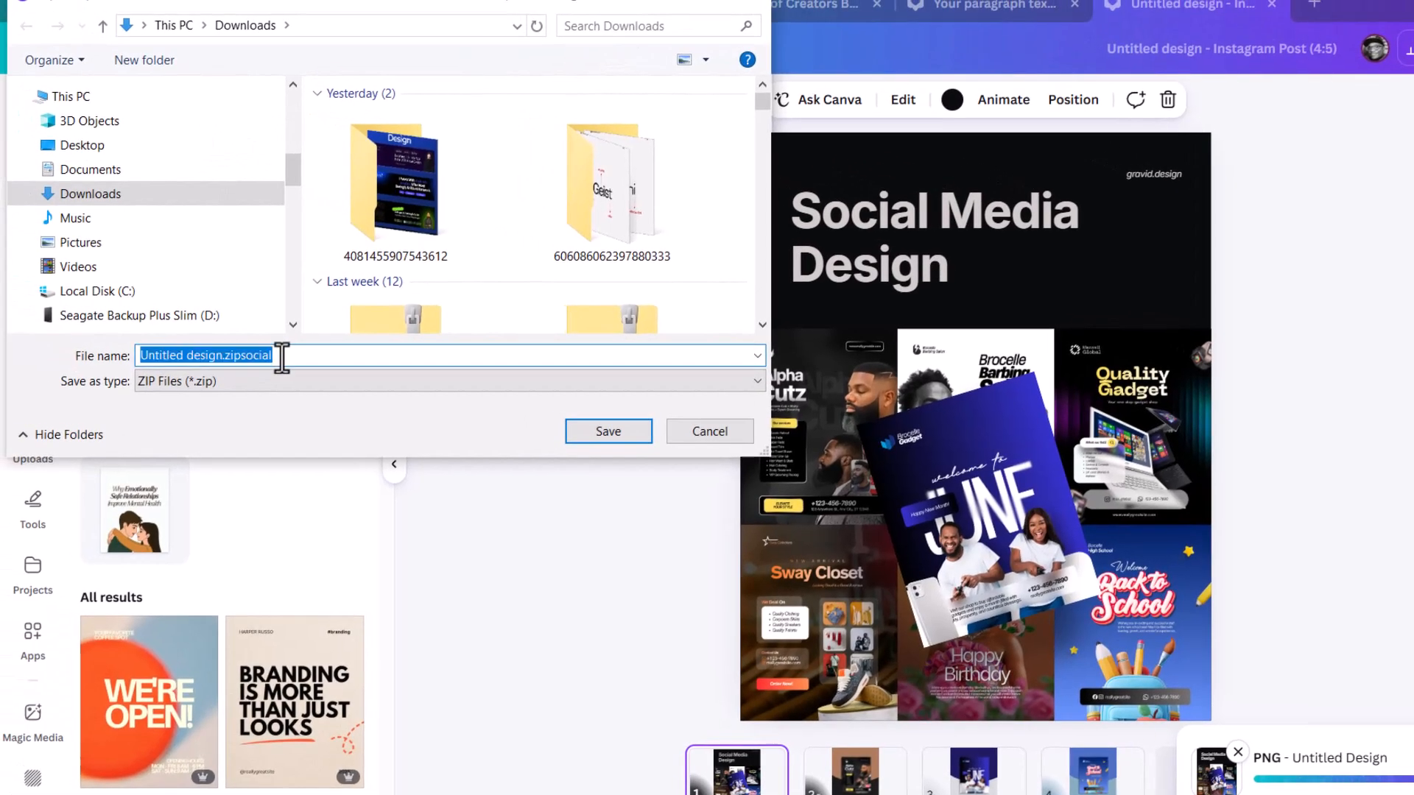
type("S")
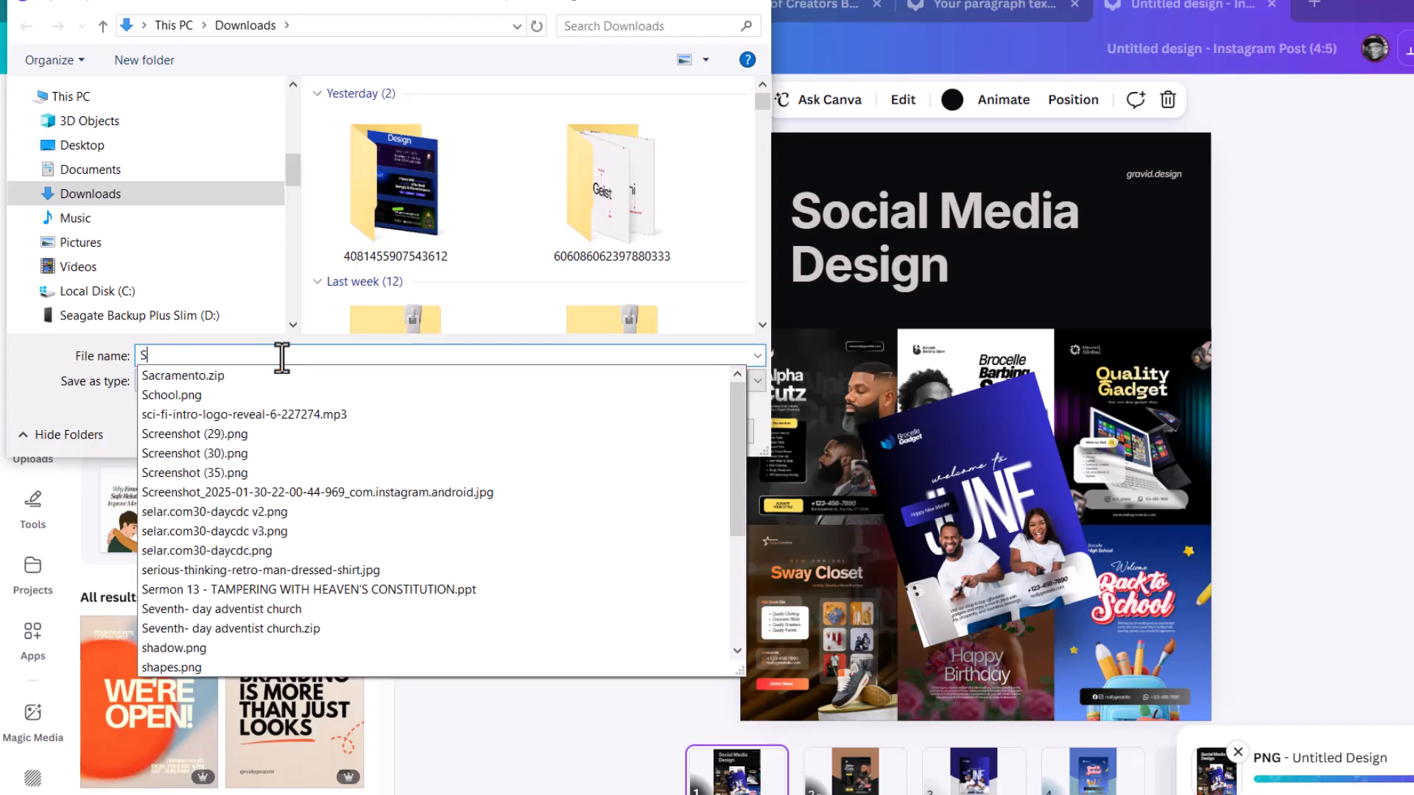
type("OCIAL M")
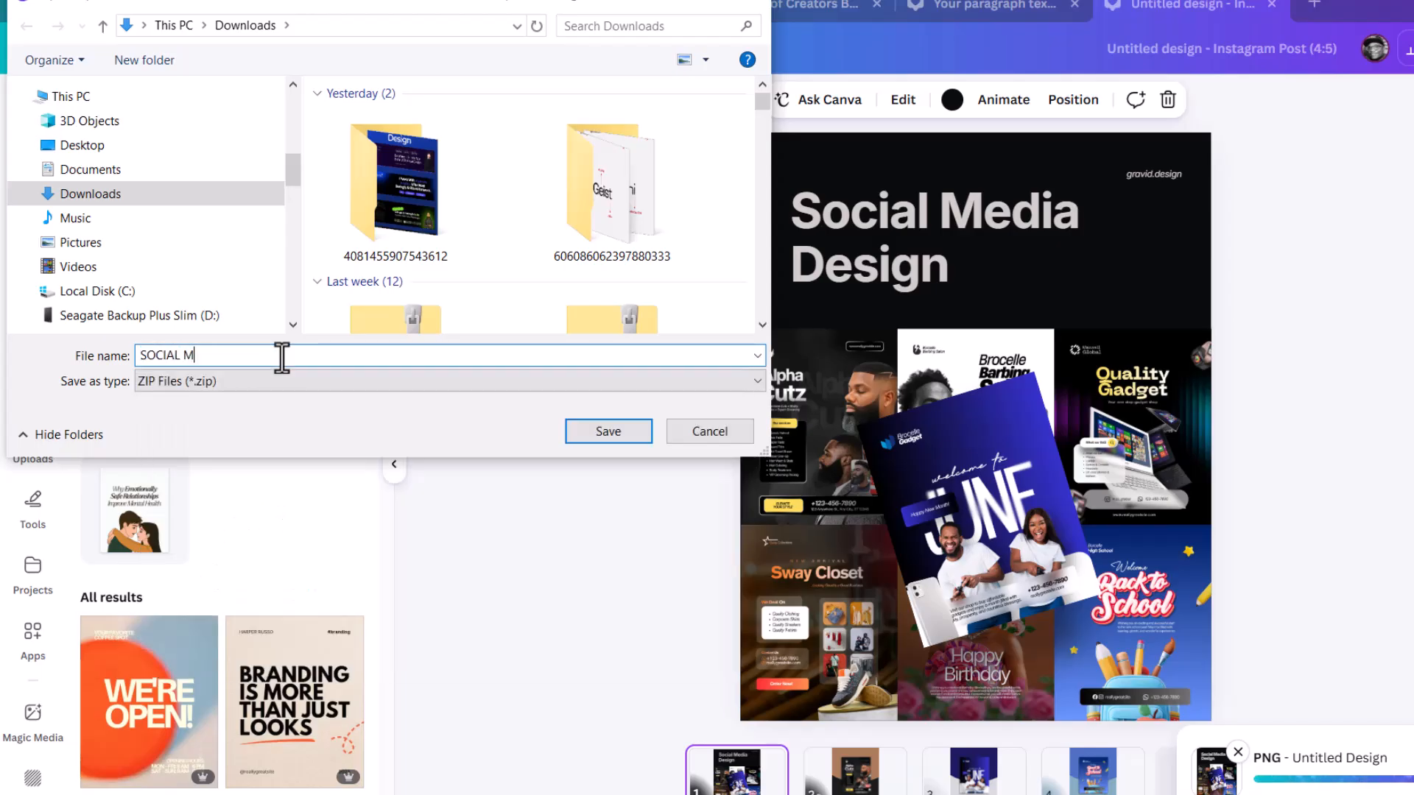
type("EDIA POST 1")
left_click(623, 435)
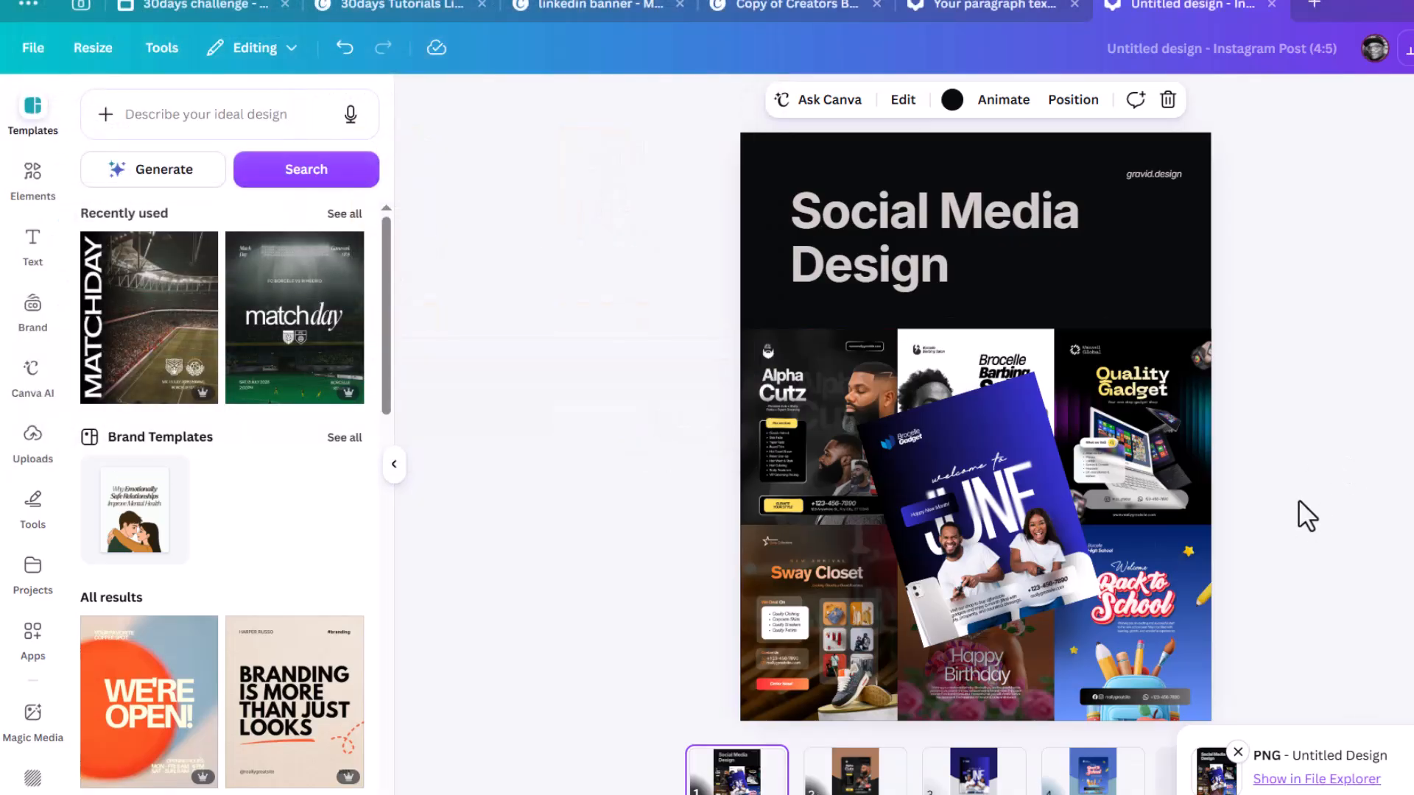
left_click(1237, 752)
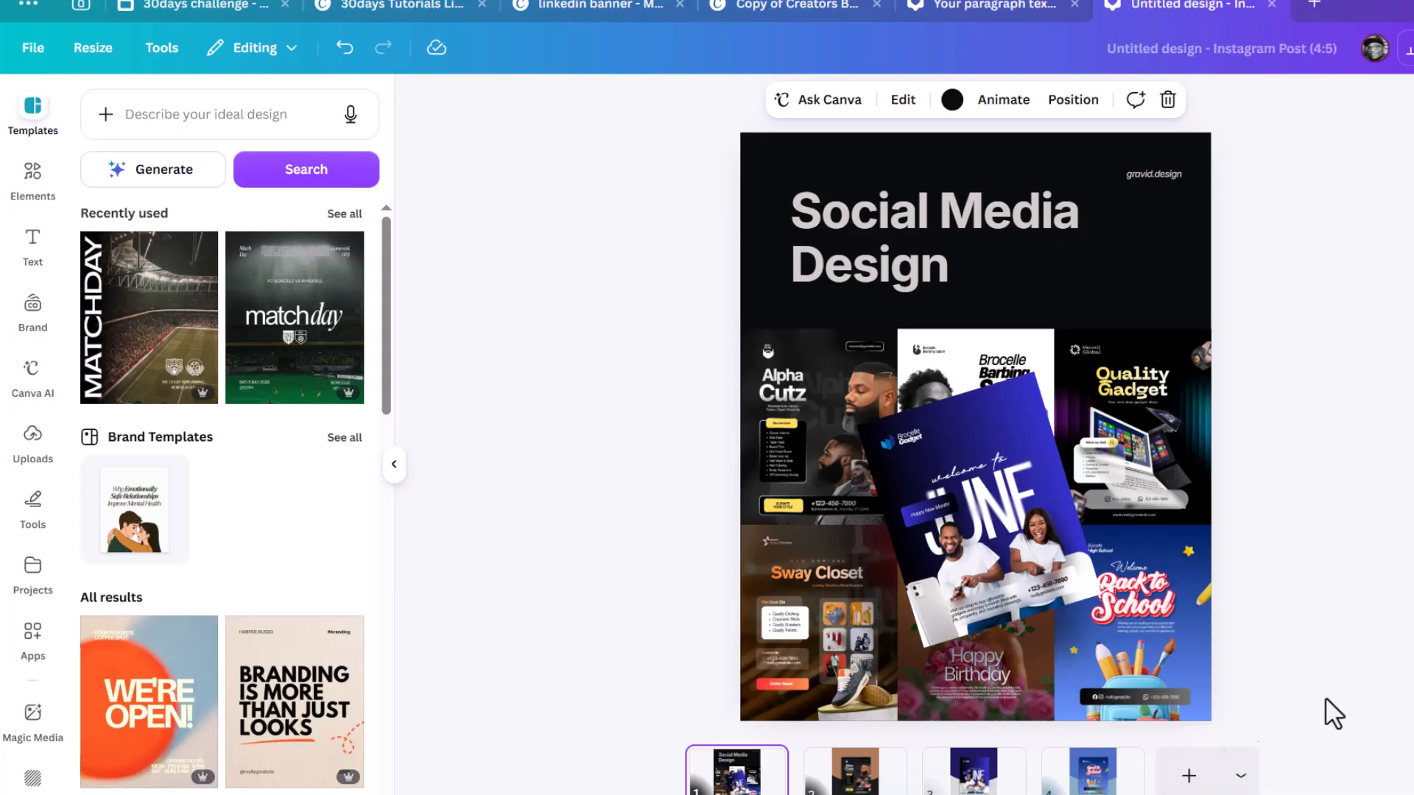
left_click(840, 779)
left_click(739, 782)
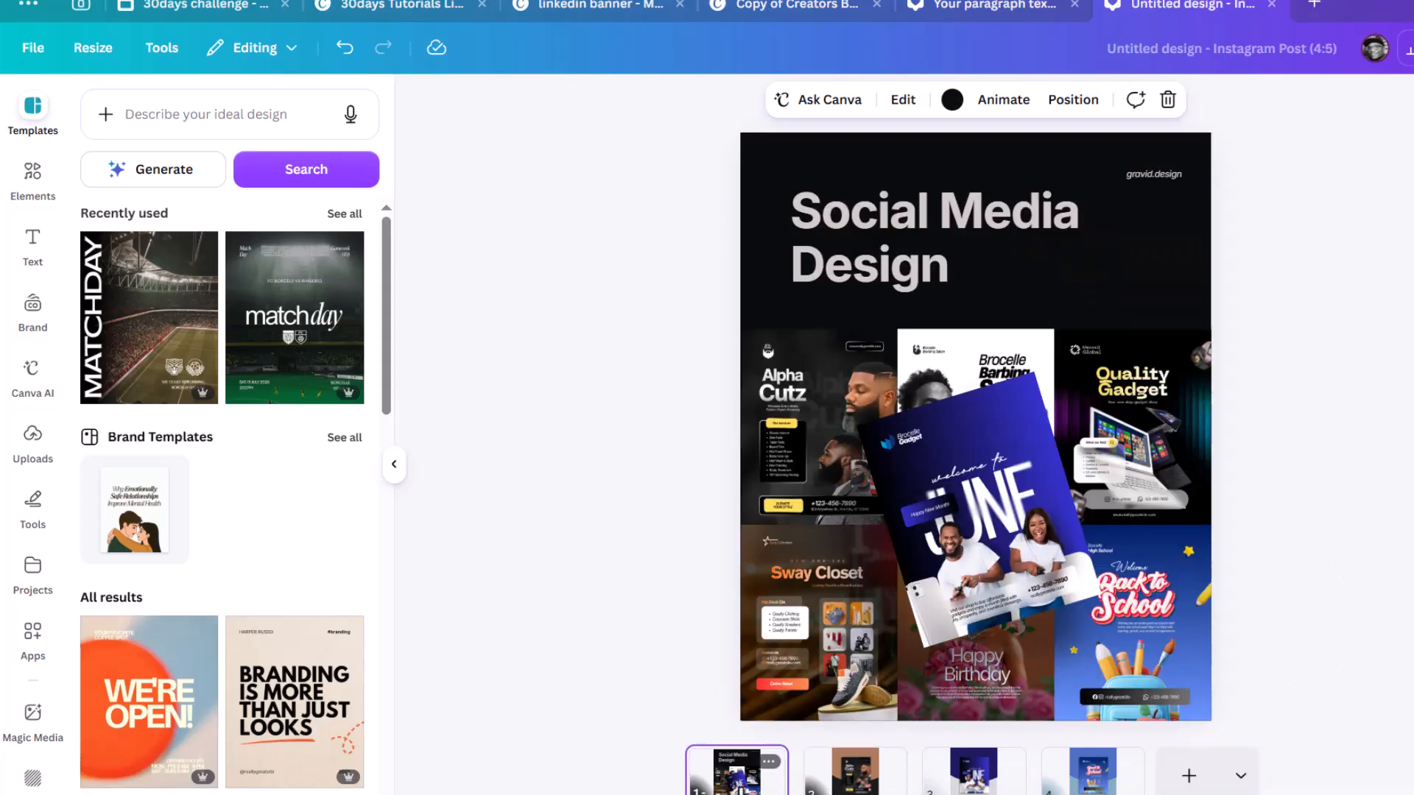